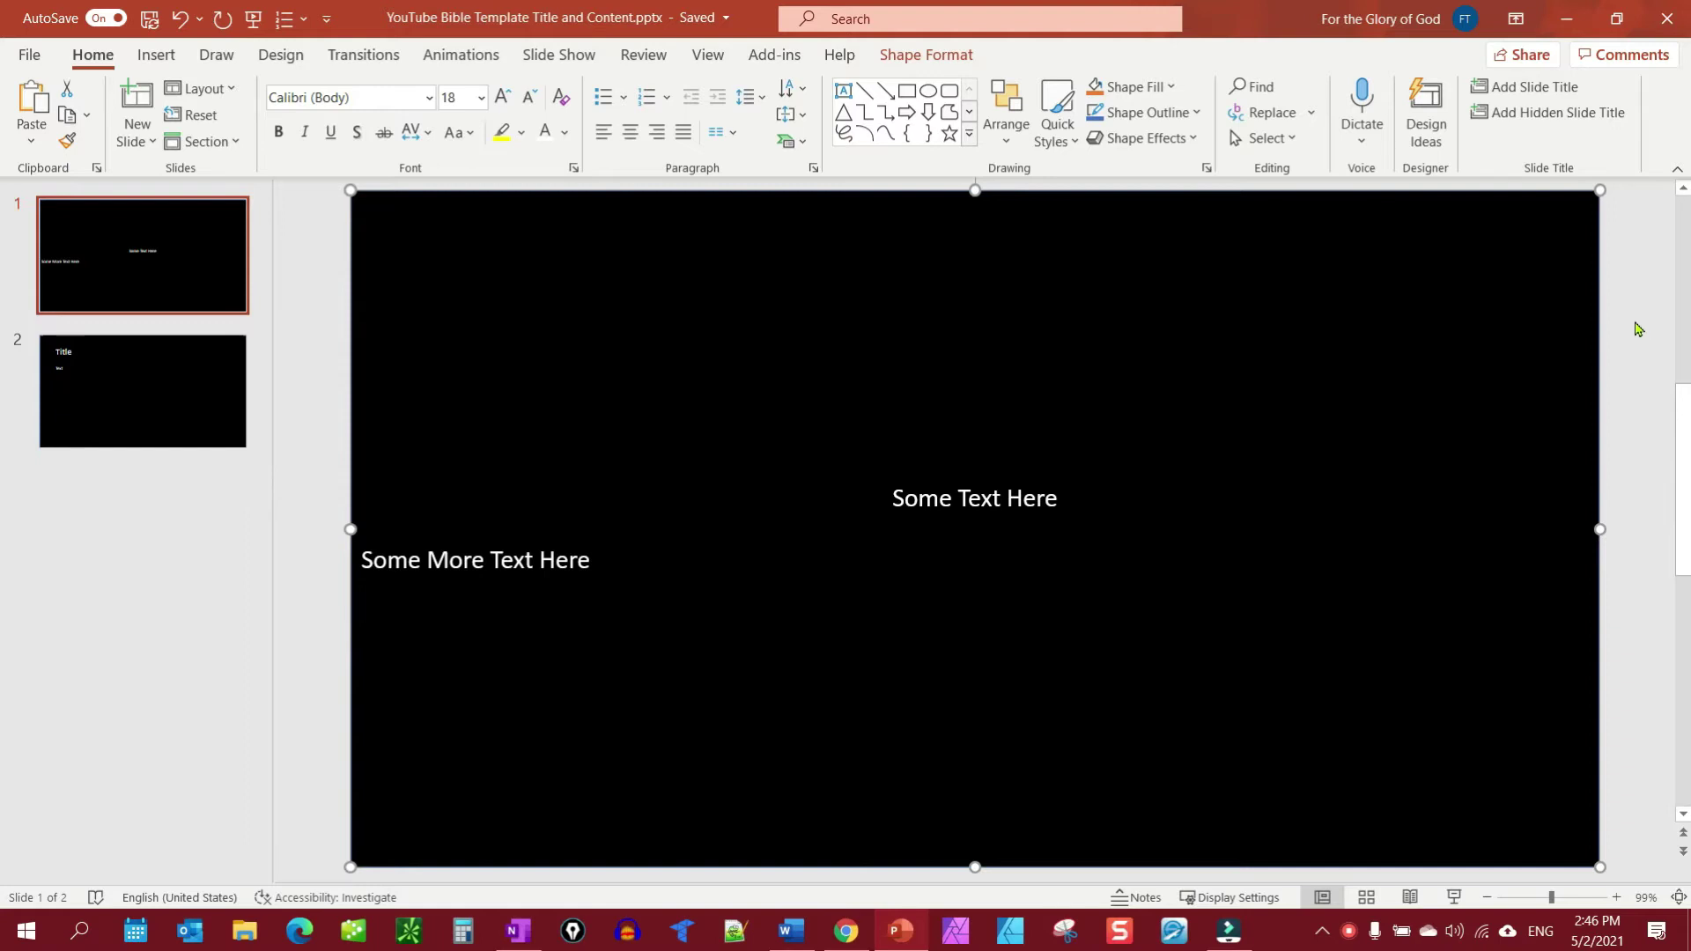
- Inspect slide 2's Title and Text placeholders and its full-slide background shapes
right_click(1002, 698)
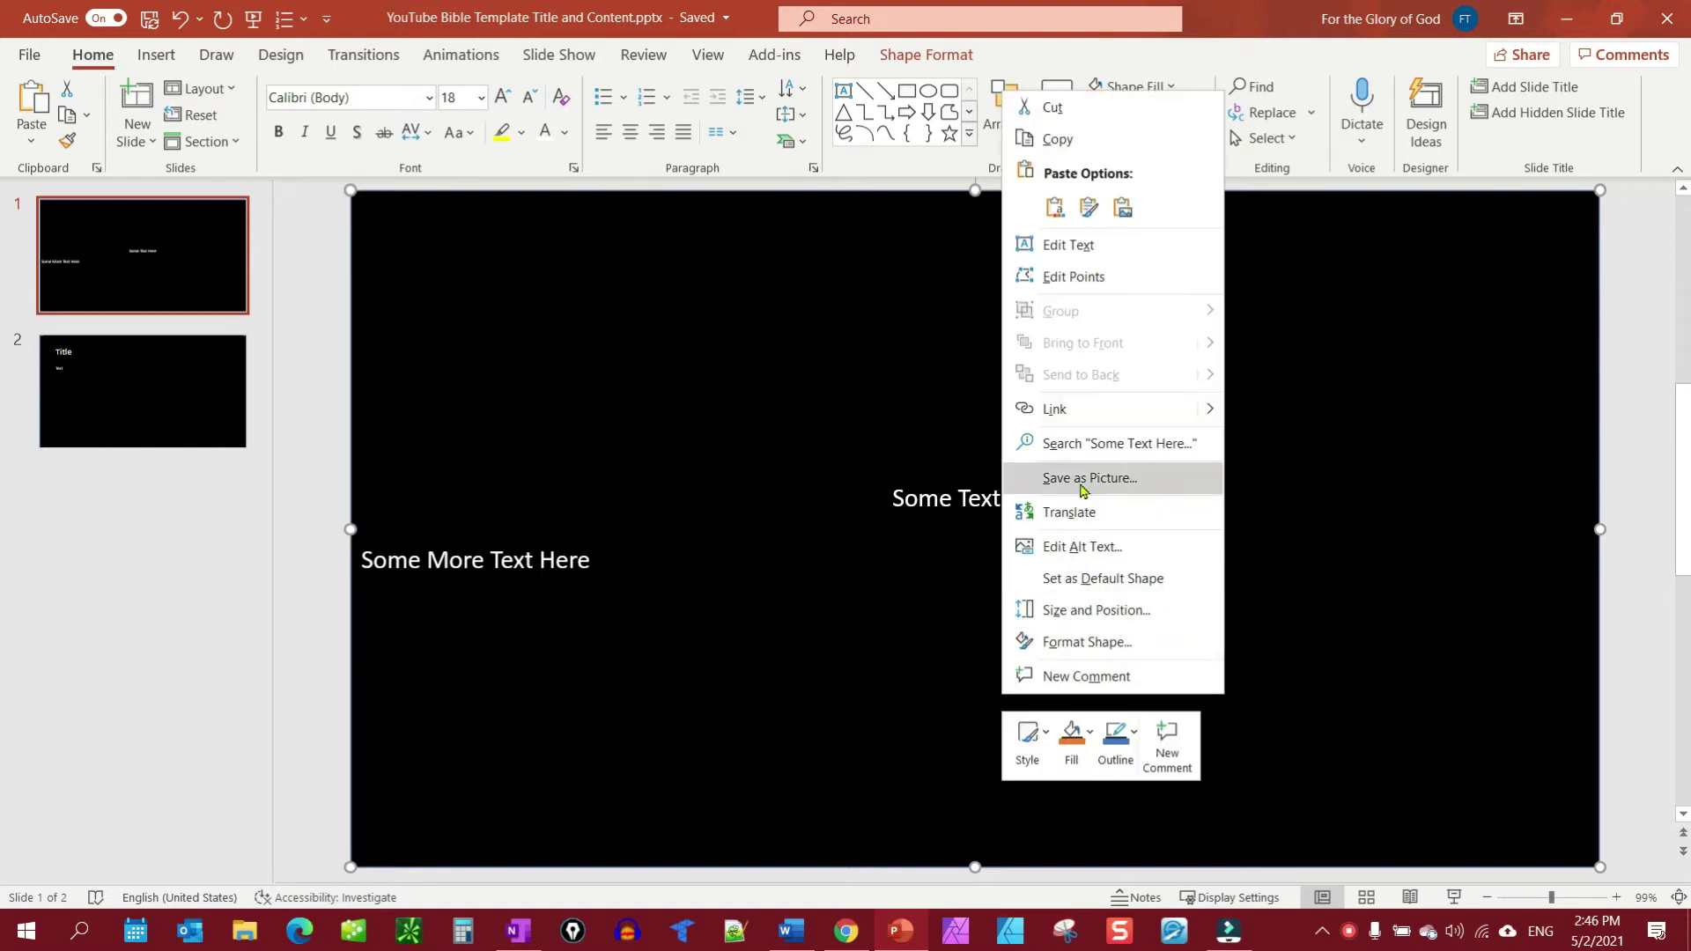
left_click(181, 424)
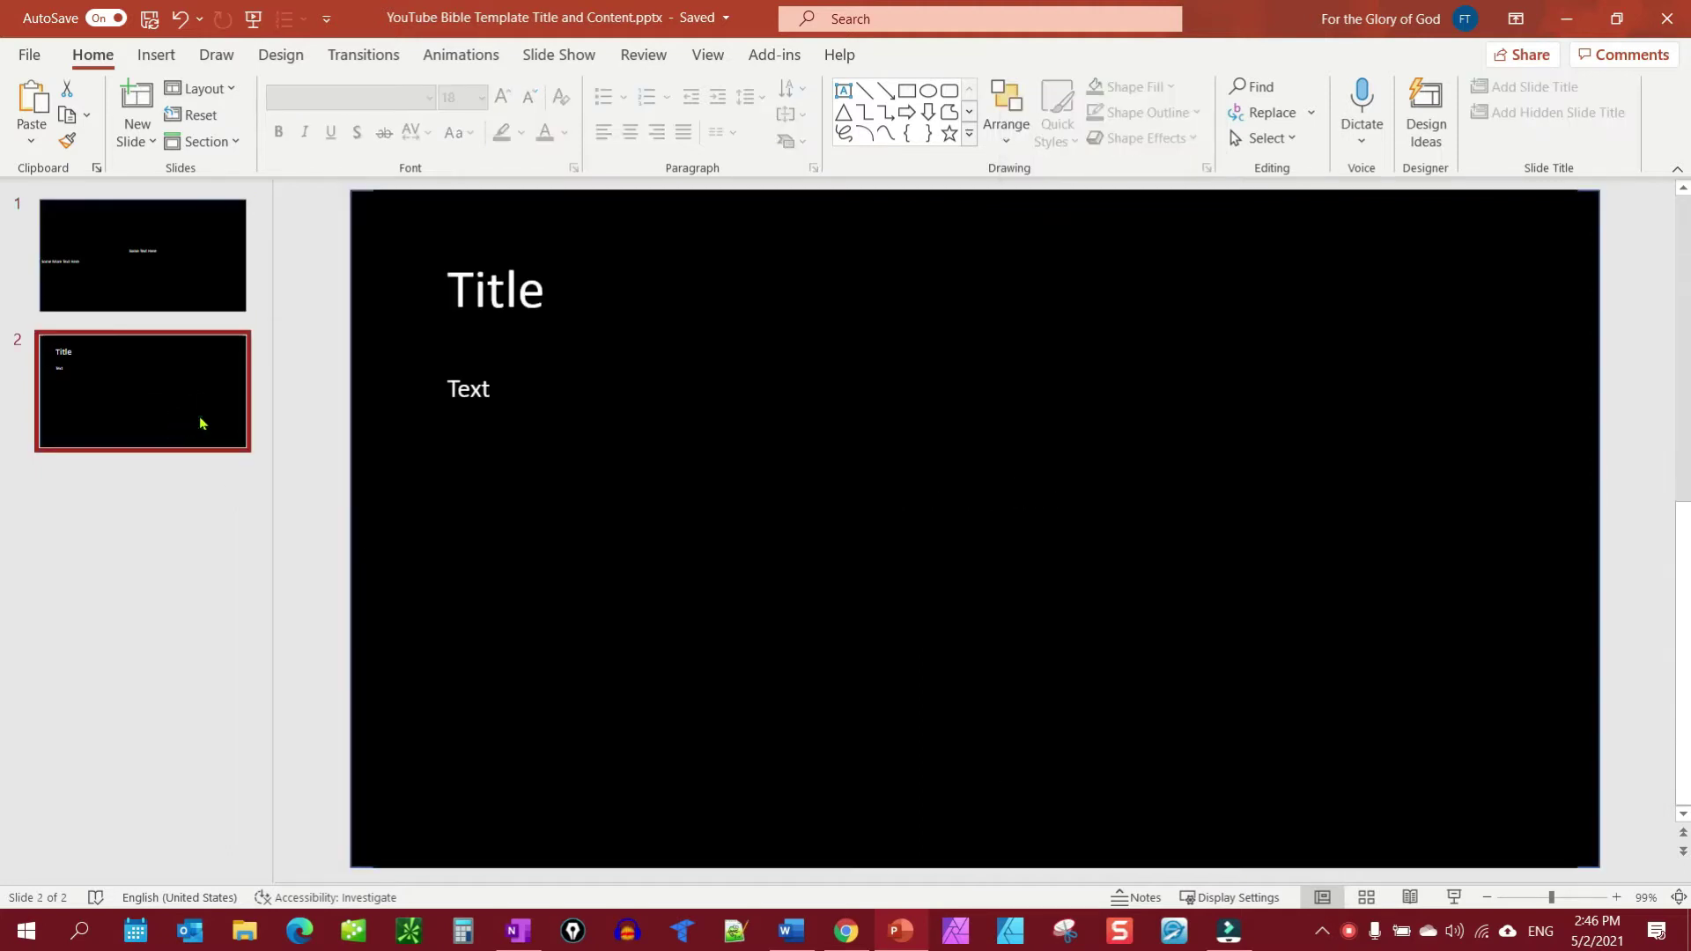
left_click(517, 304)
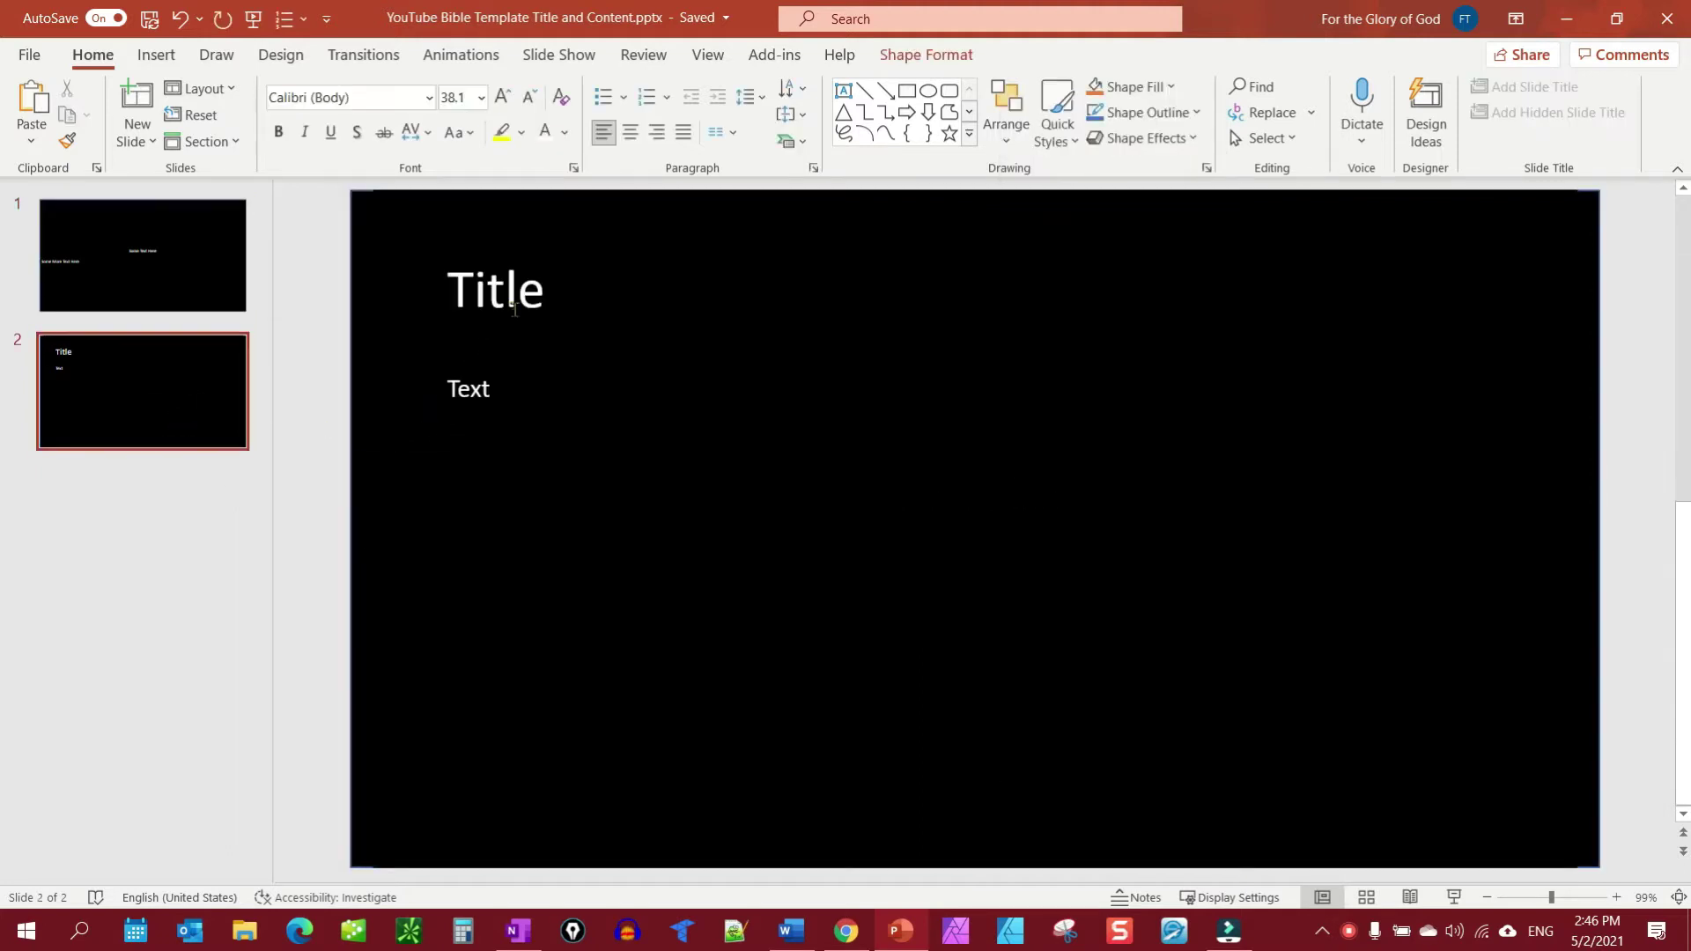
left_click(525, 401)
left_click(294, 382)
left_click(616, 419)
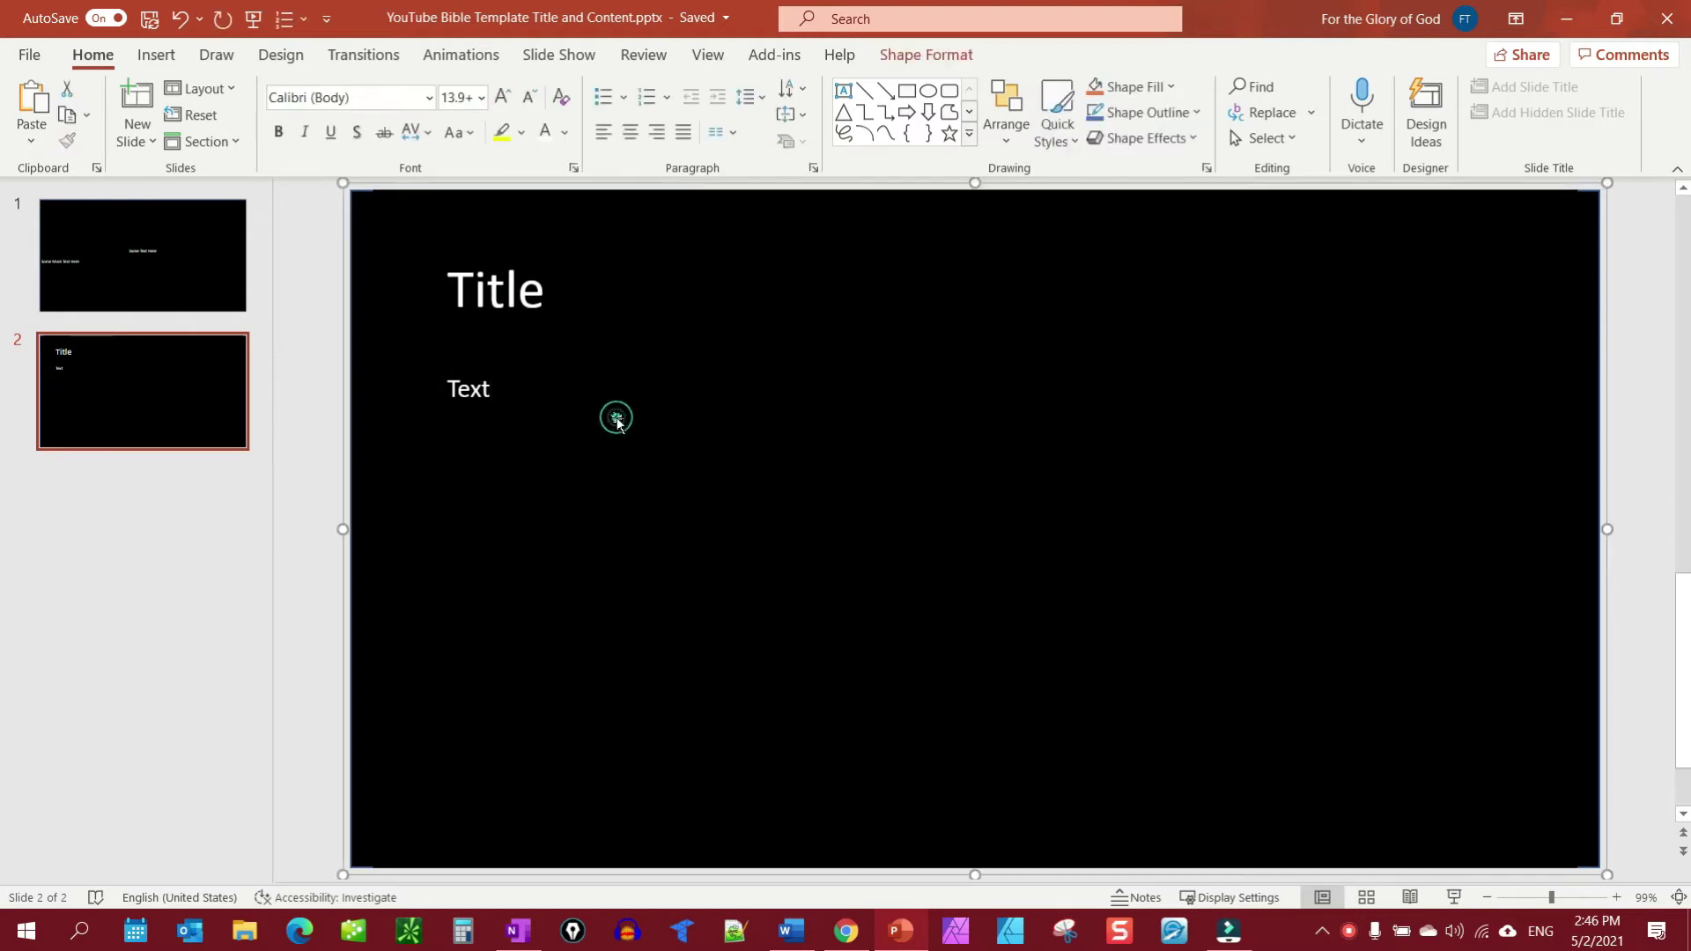
left_click(511, 373)
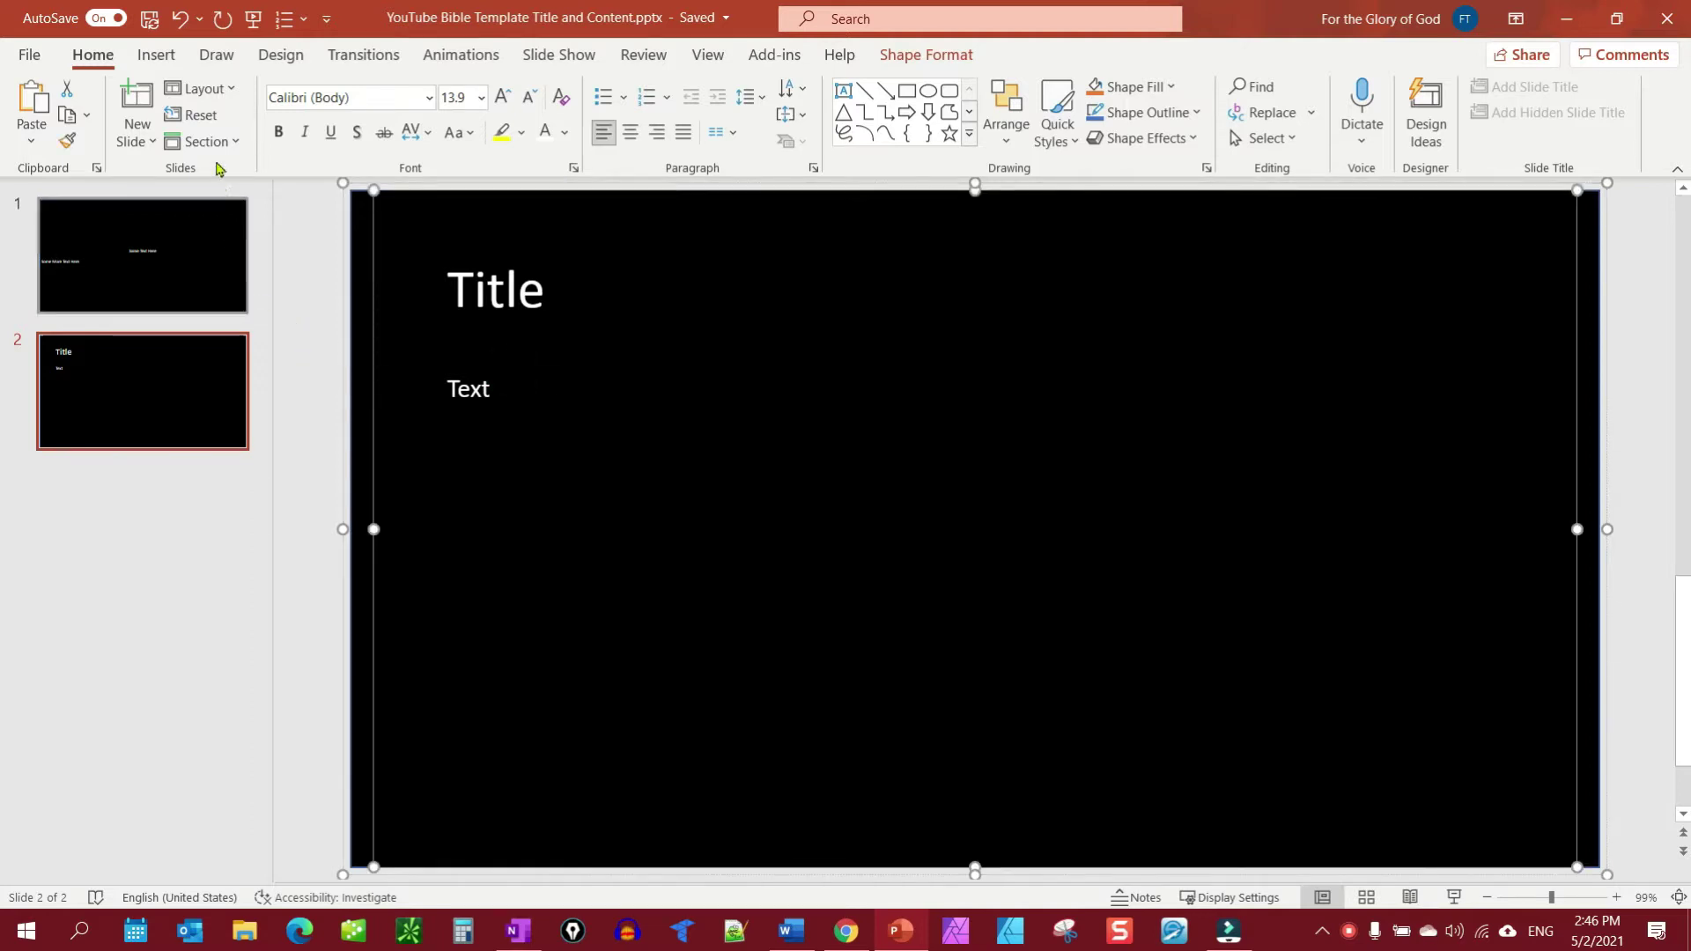
- Clear the selection and return to slide 1 showing 'Some Text Here'
left_click(300, 487)
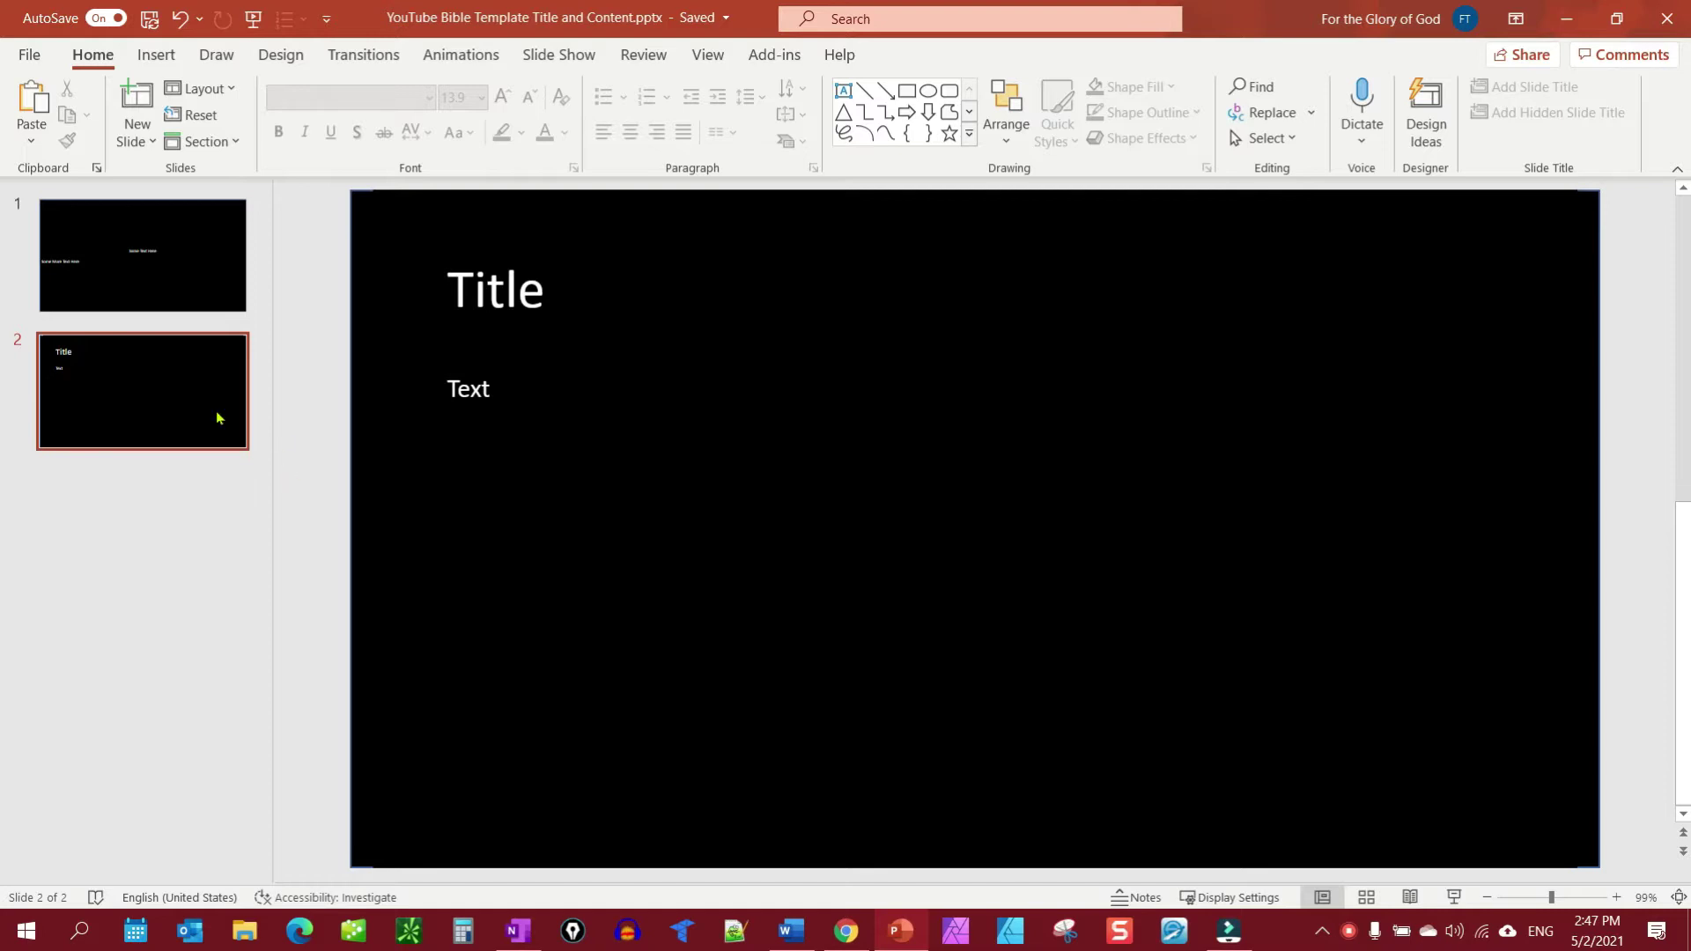
left_click(144, 294)
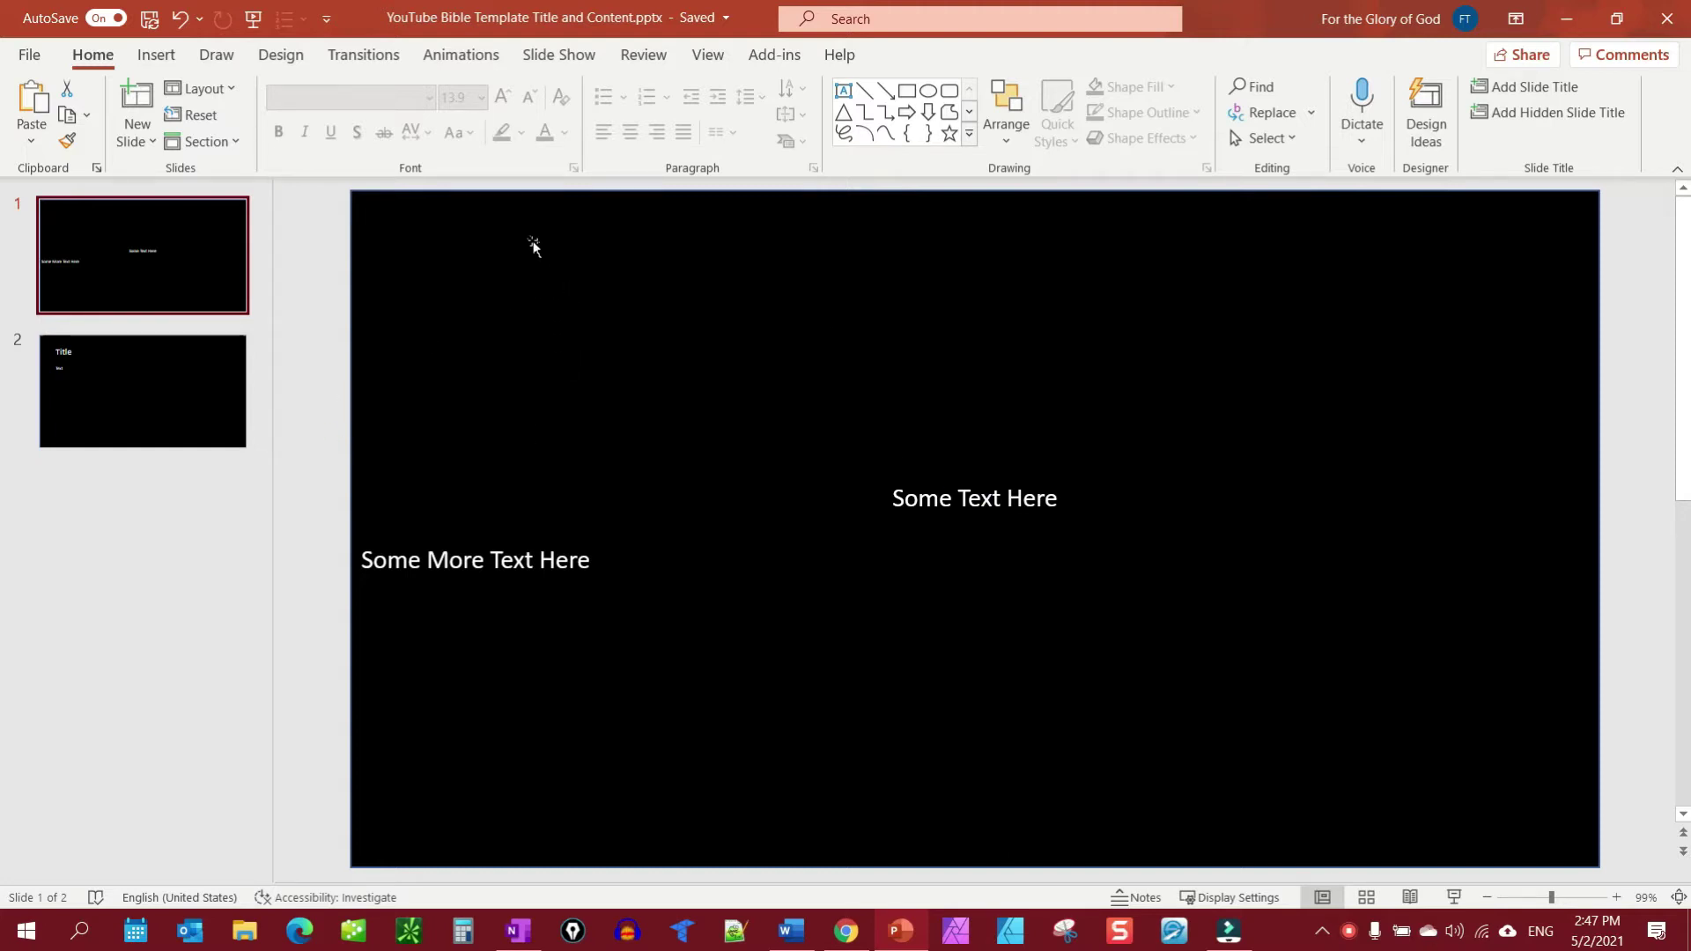
- Start blank Presentation2 and delete both its title and subtitle placeholders
left_click(32, 58)
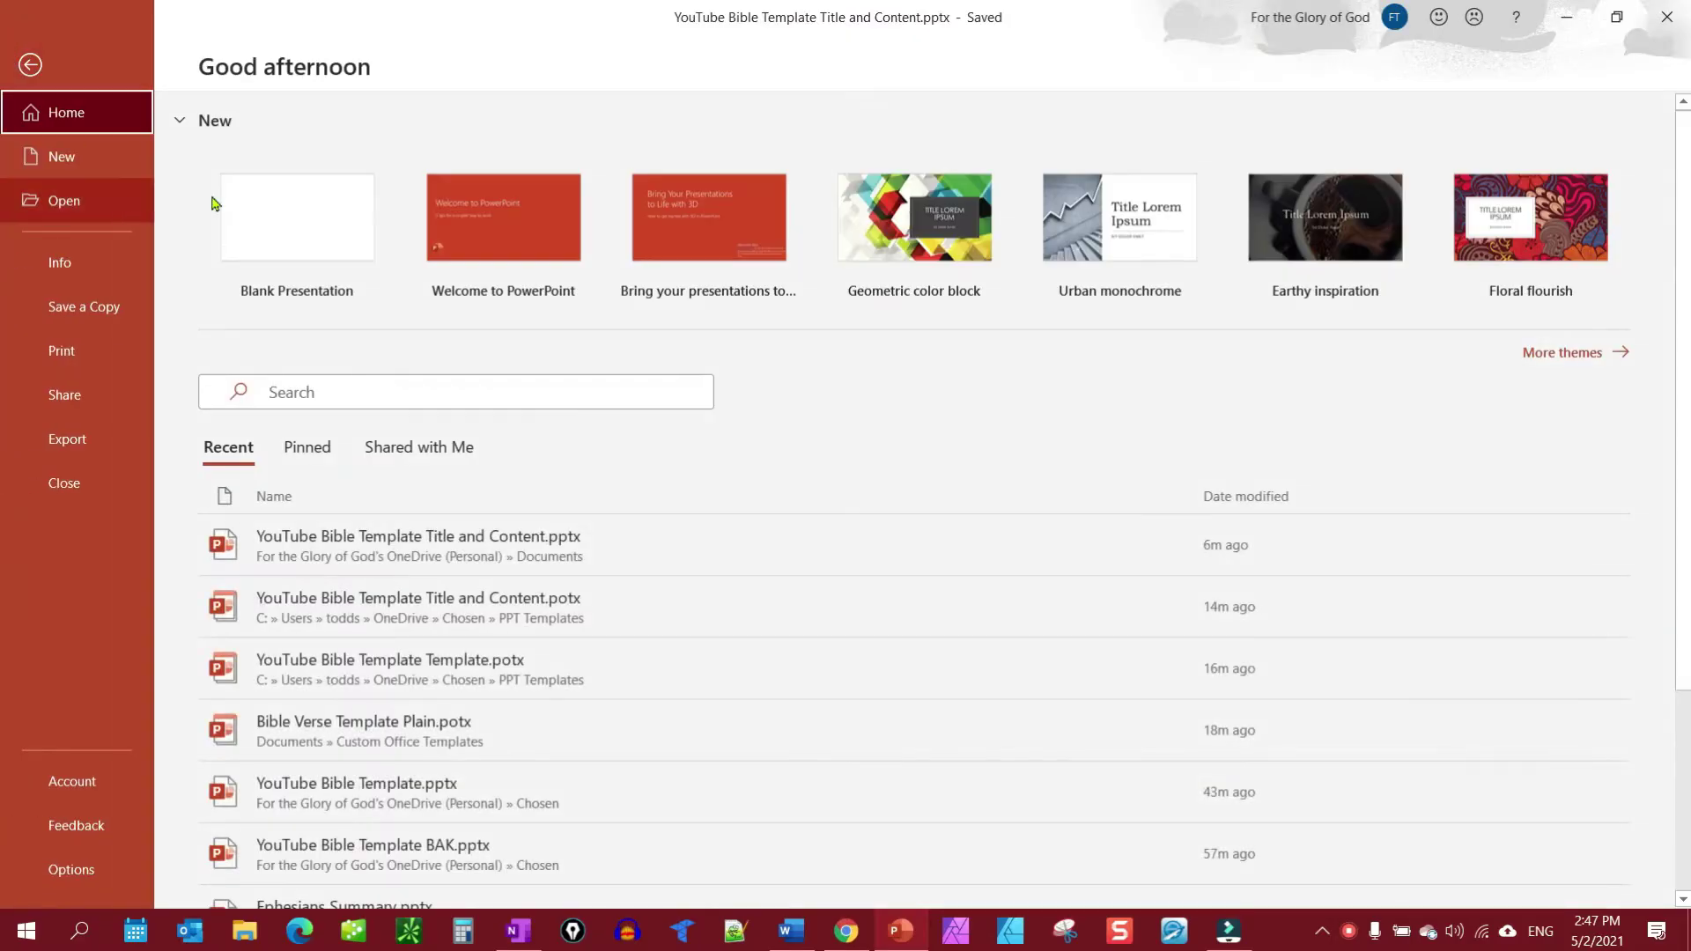
left_click(331, 239)
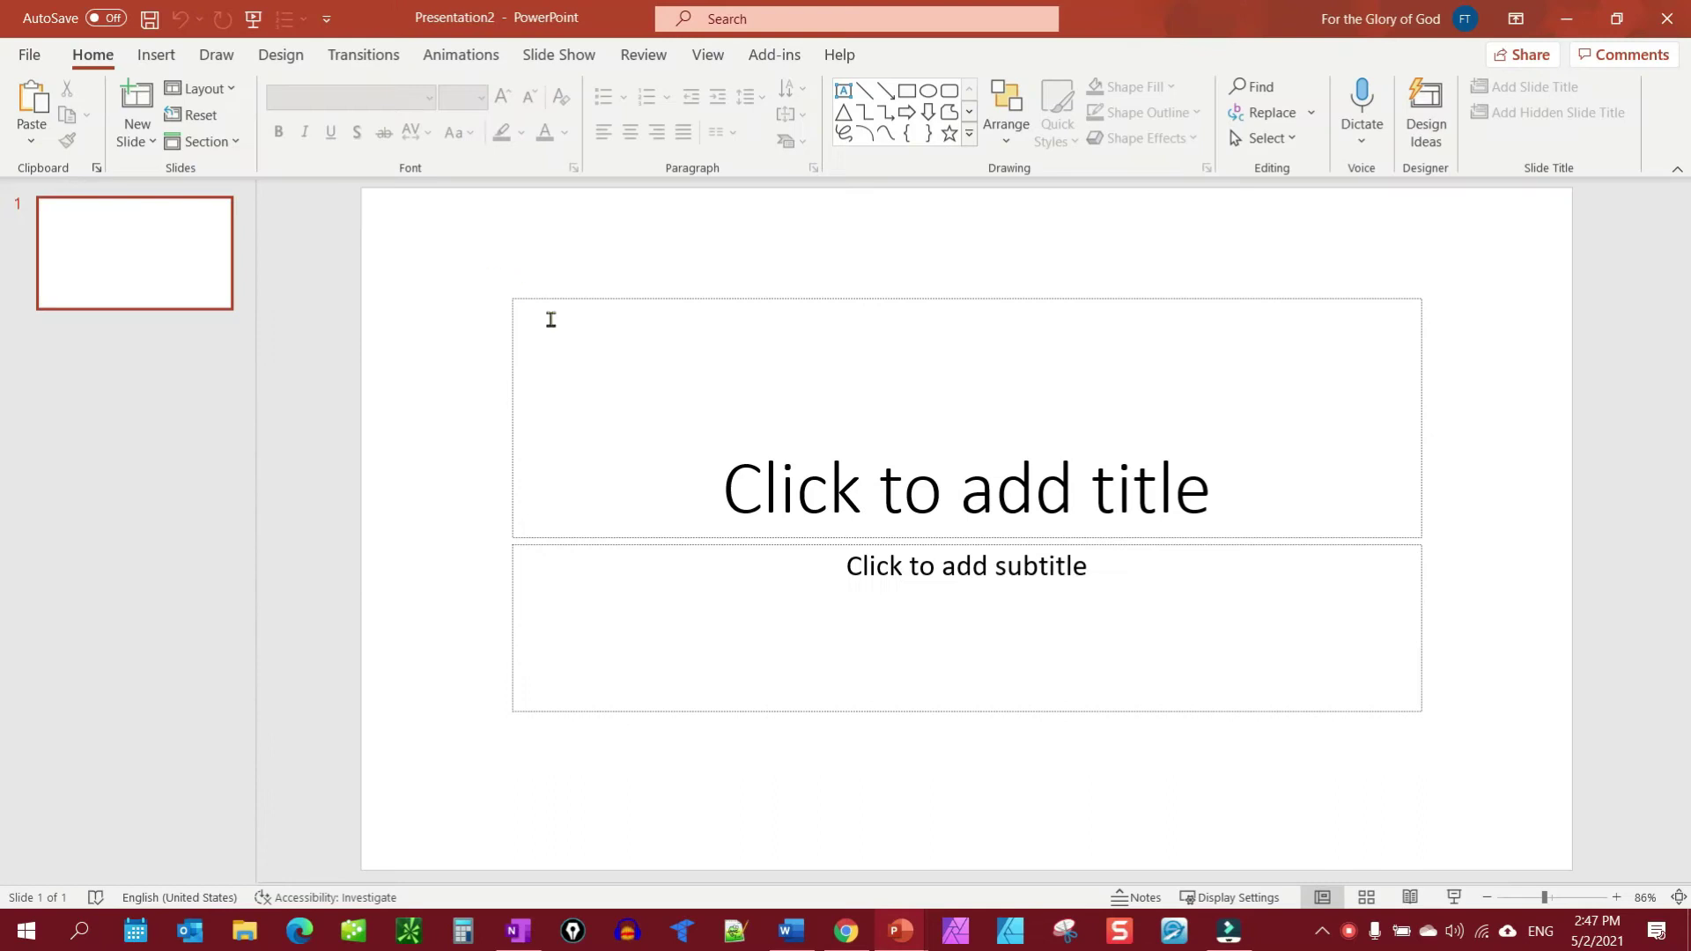
left_click(710, 293)
key("Delete")
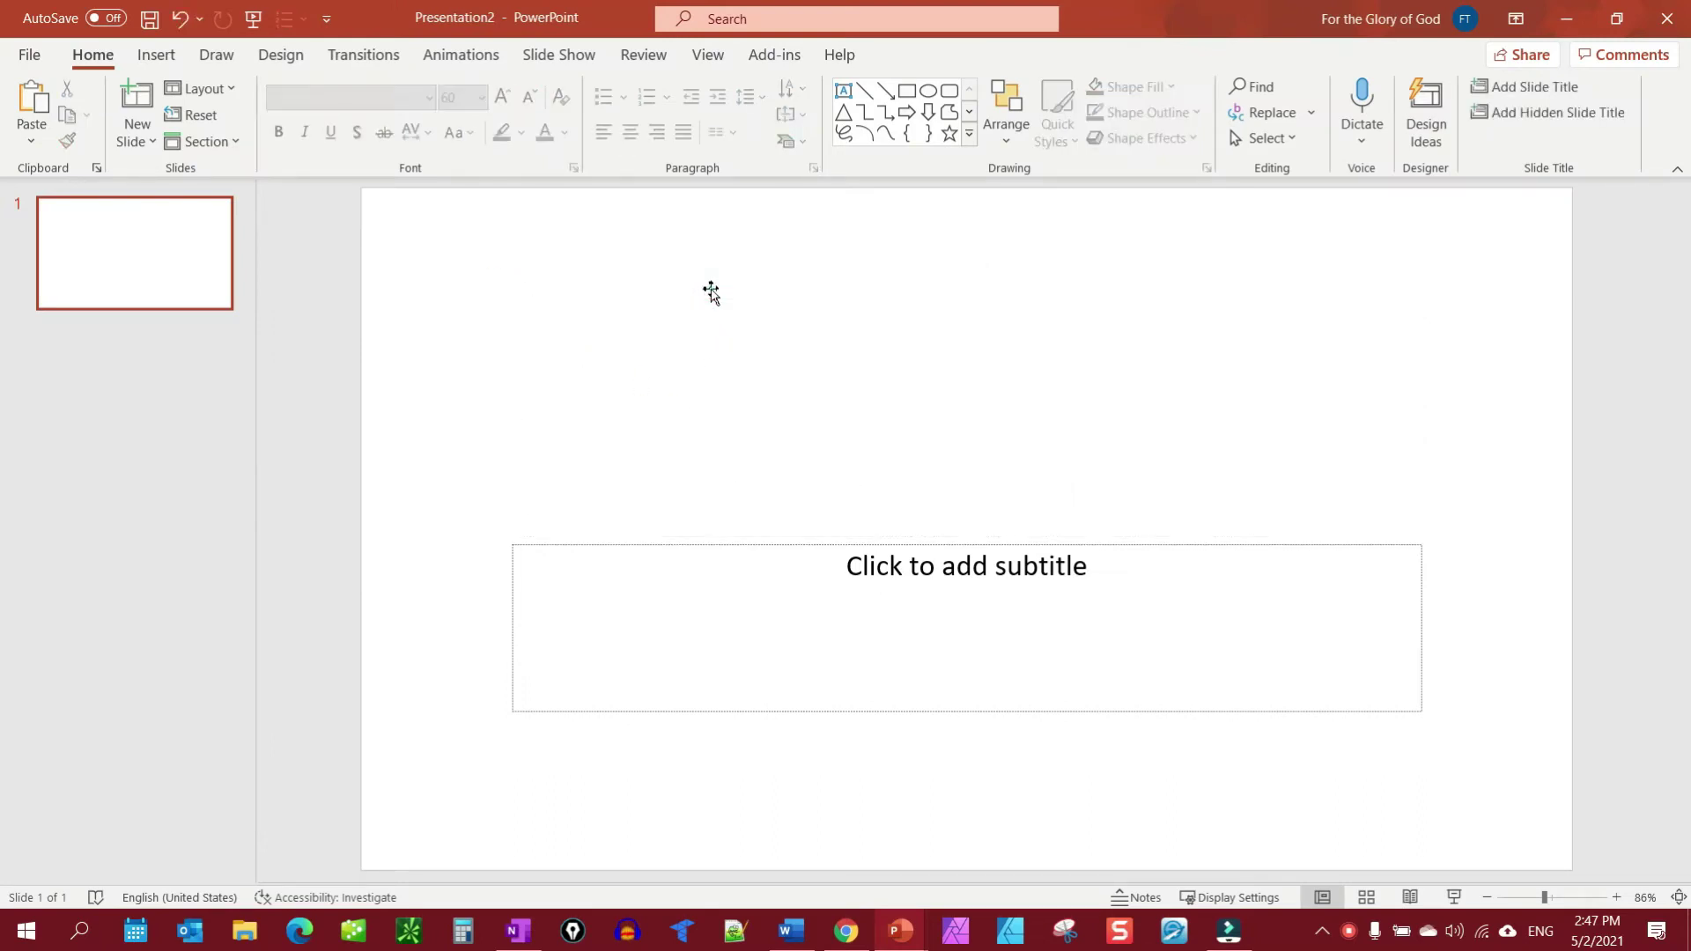
left_click(779, 545)
key("Delete")
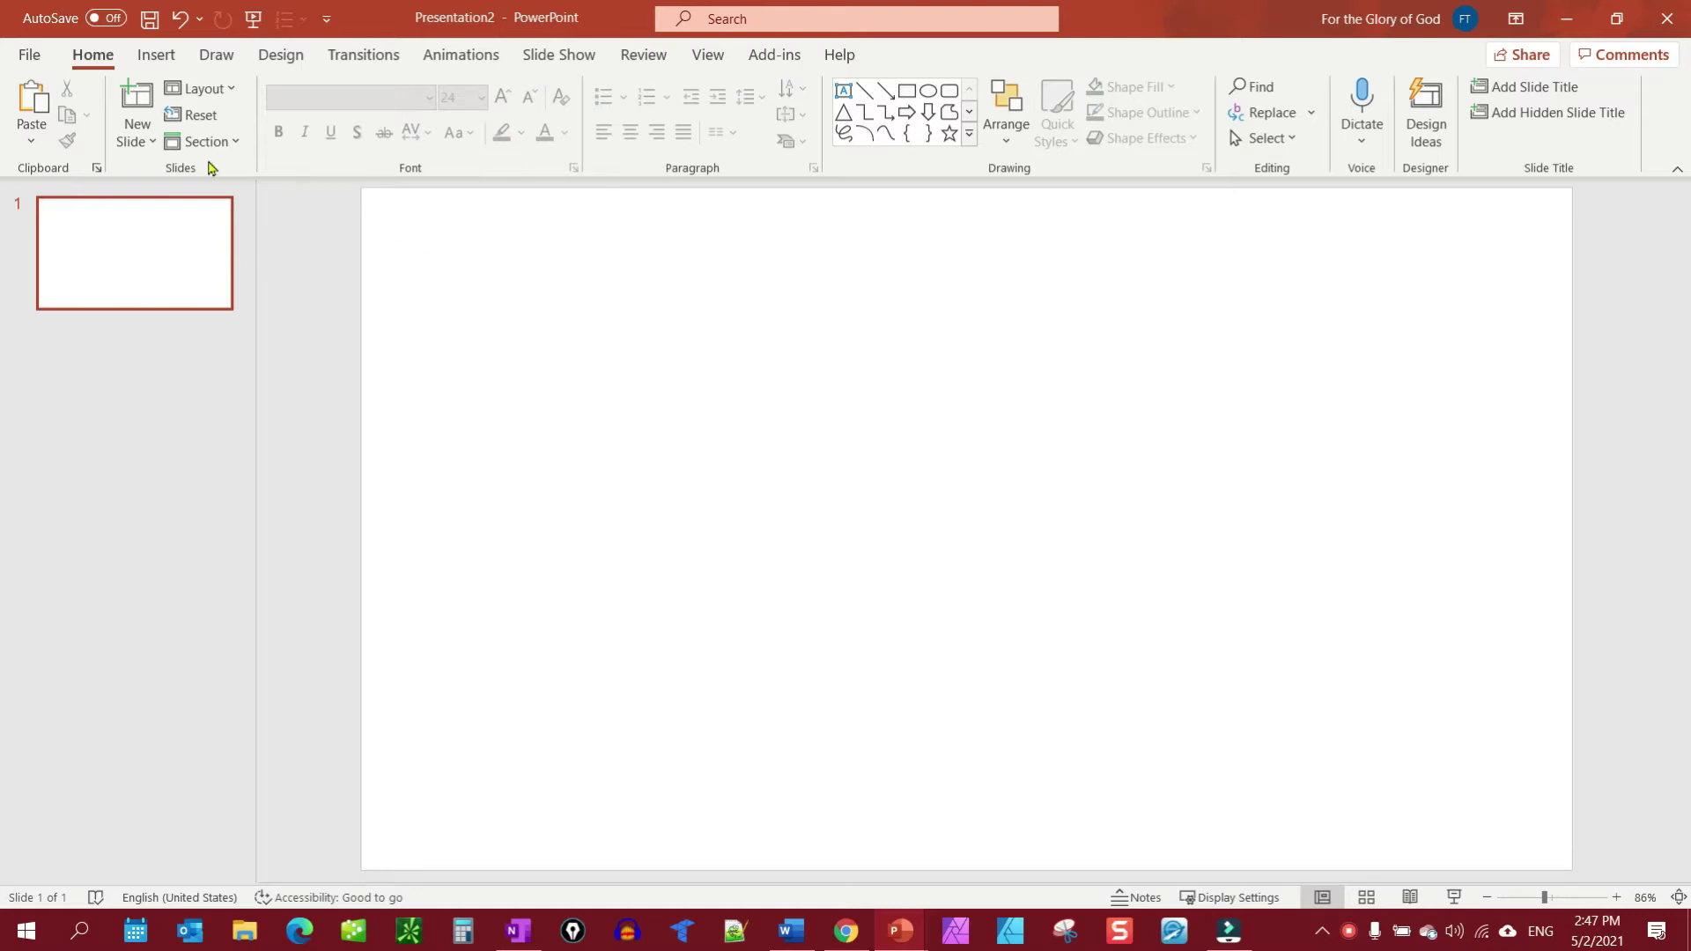
- Draw a slide-covering rectangle, style it black, and type 'This is some text' into it
left_click(906, 93)
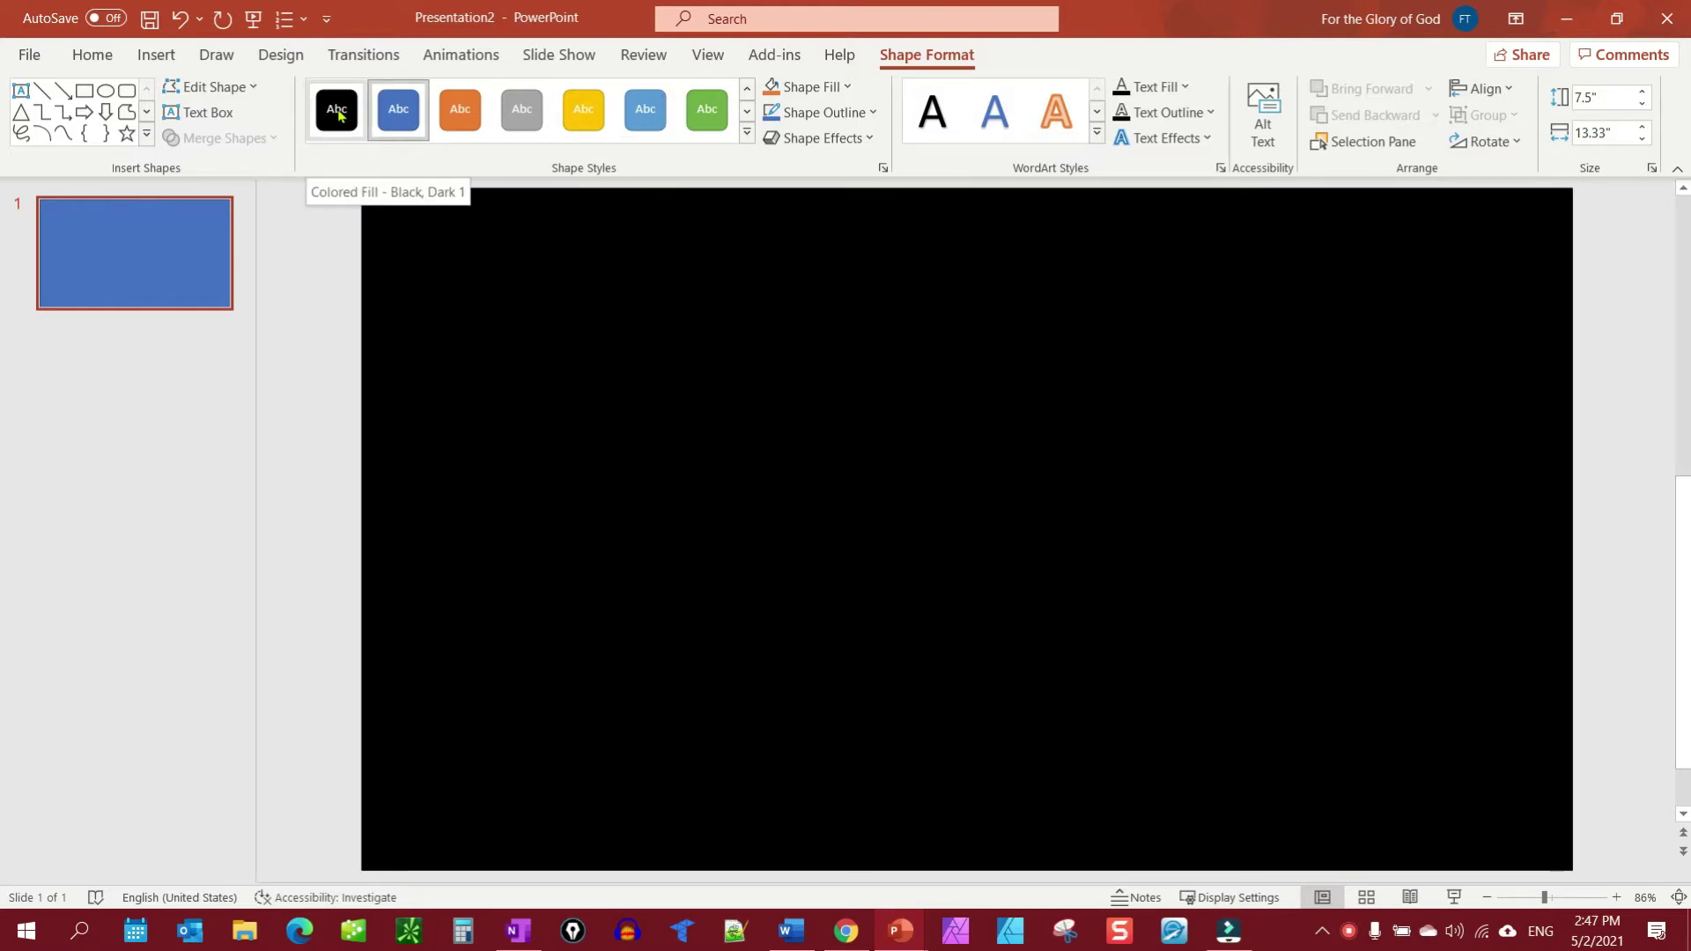
left_click(338, 114)
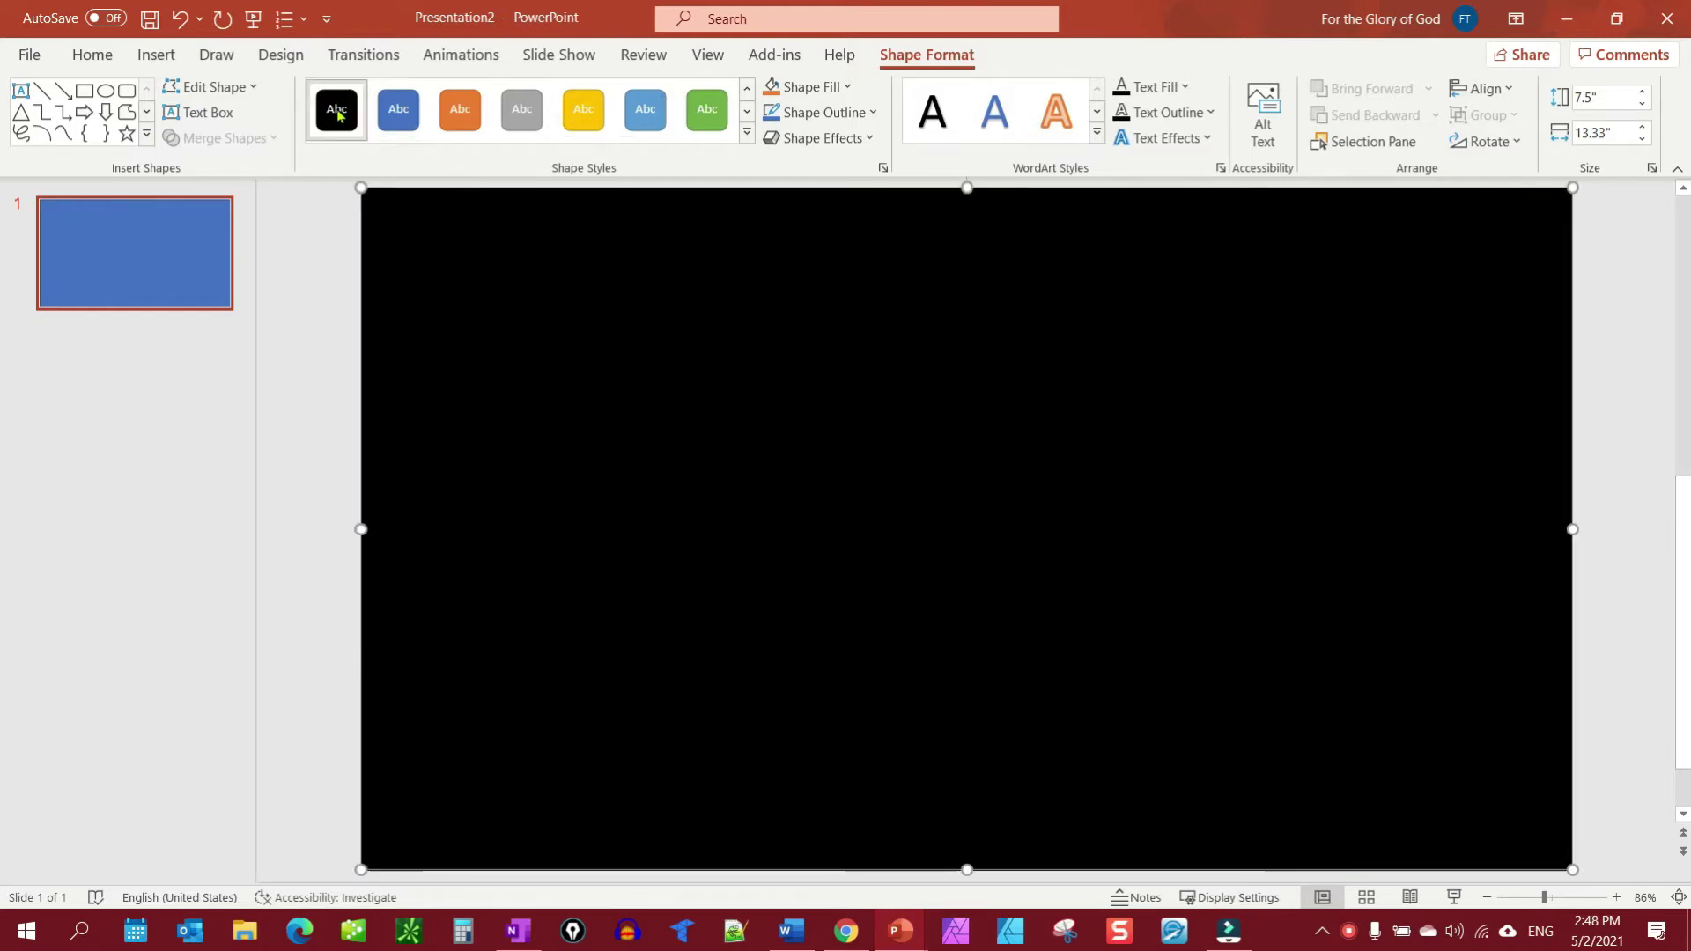
left_click(918, 577)
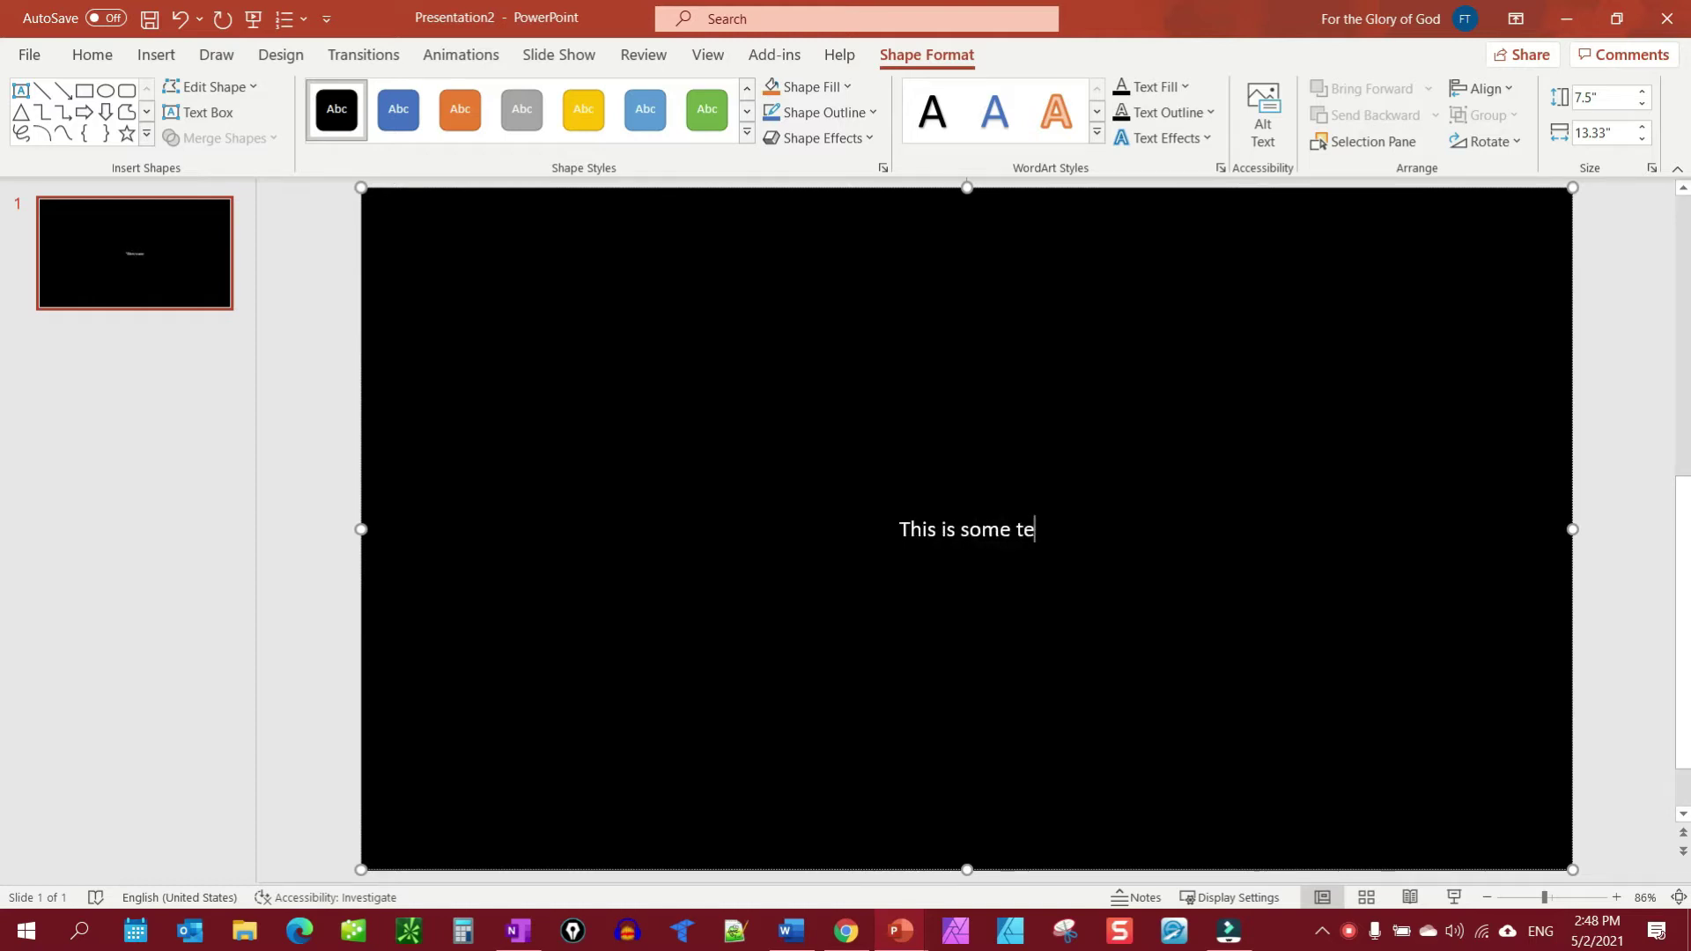
type("xt")
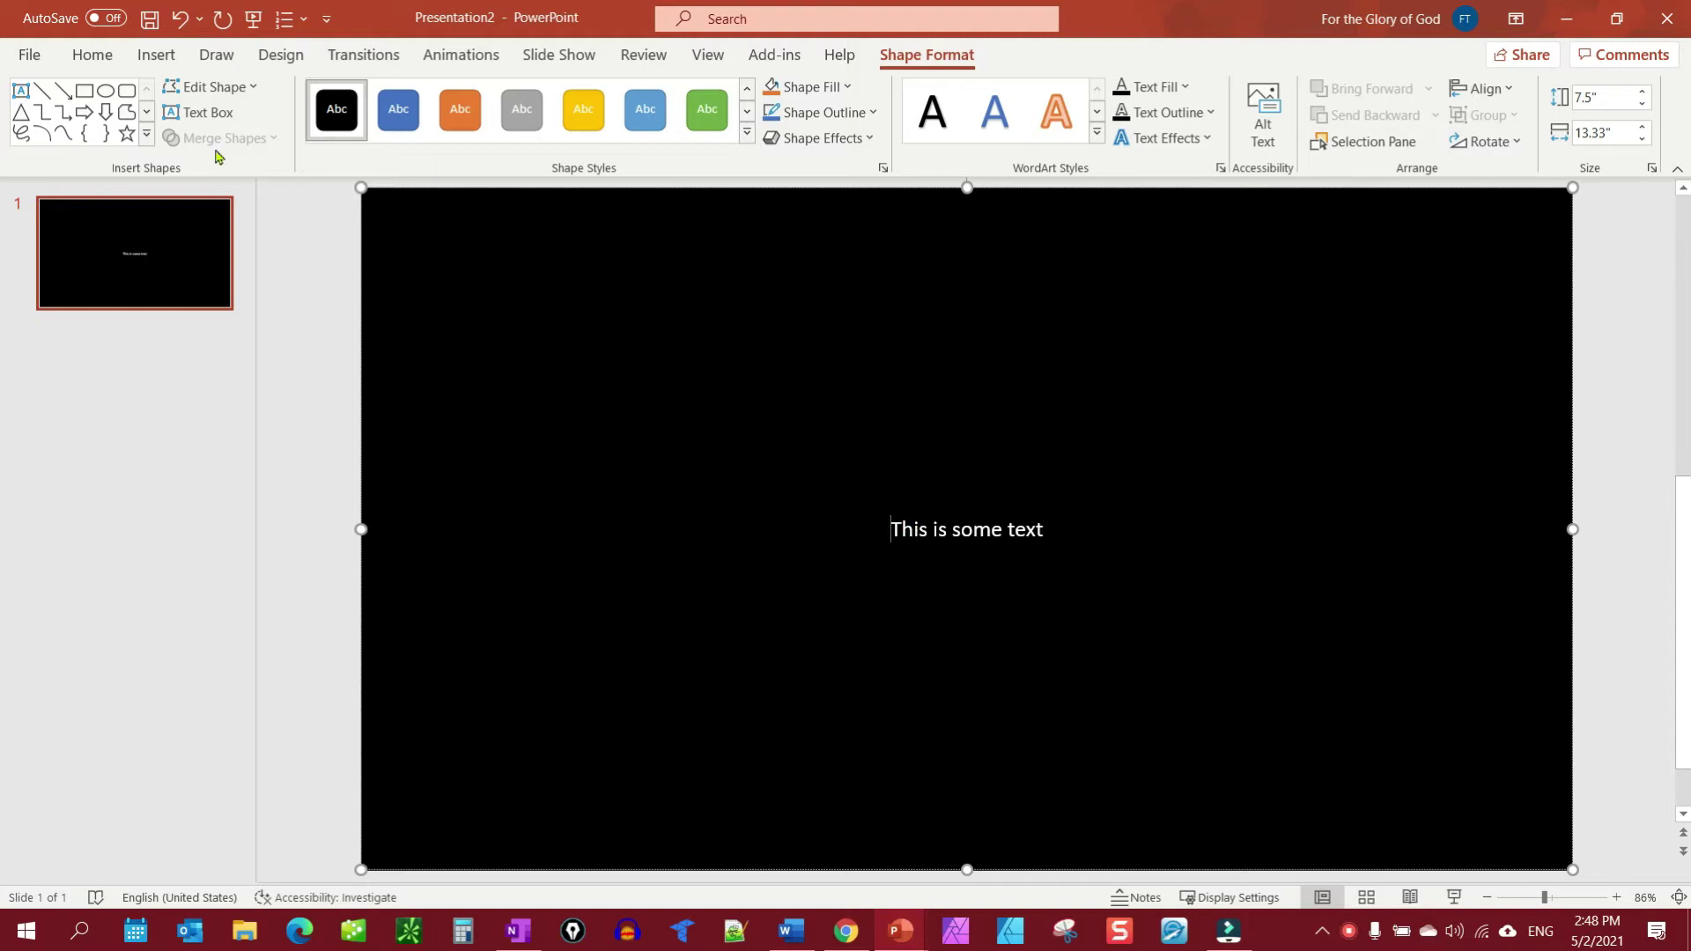
- Left-align 'This is some text' and export the black rectangle to the Desktop as Picture1.png
left_click(92, 56)
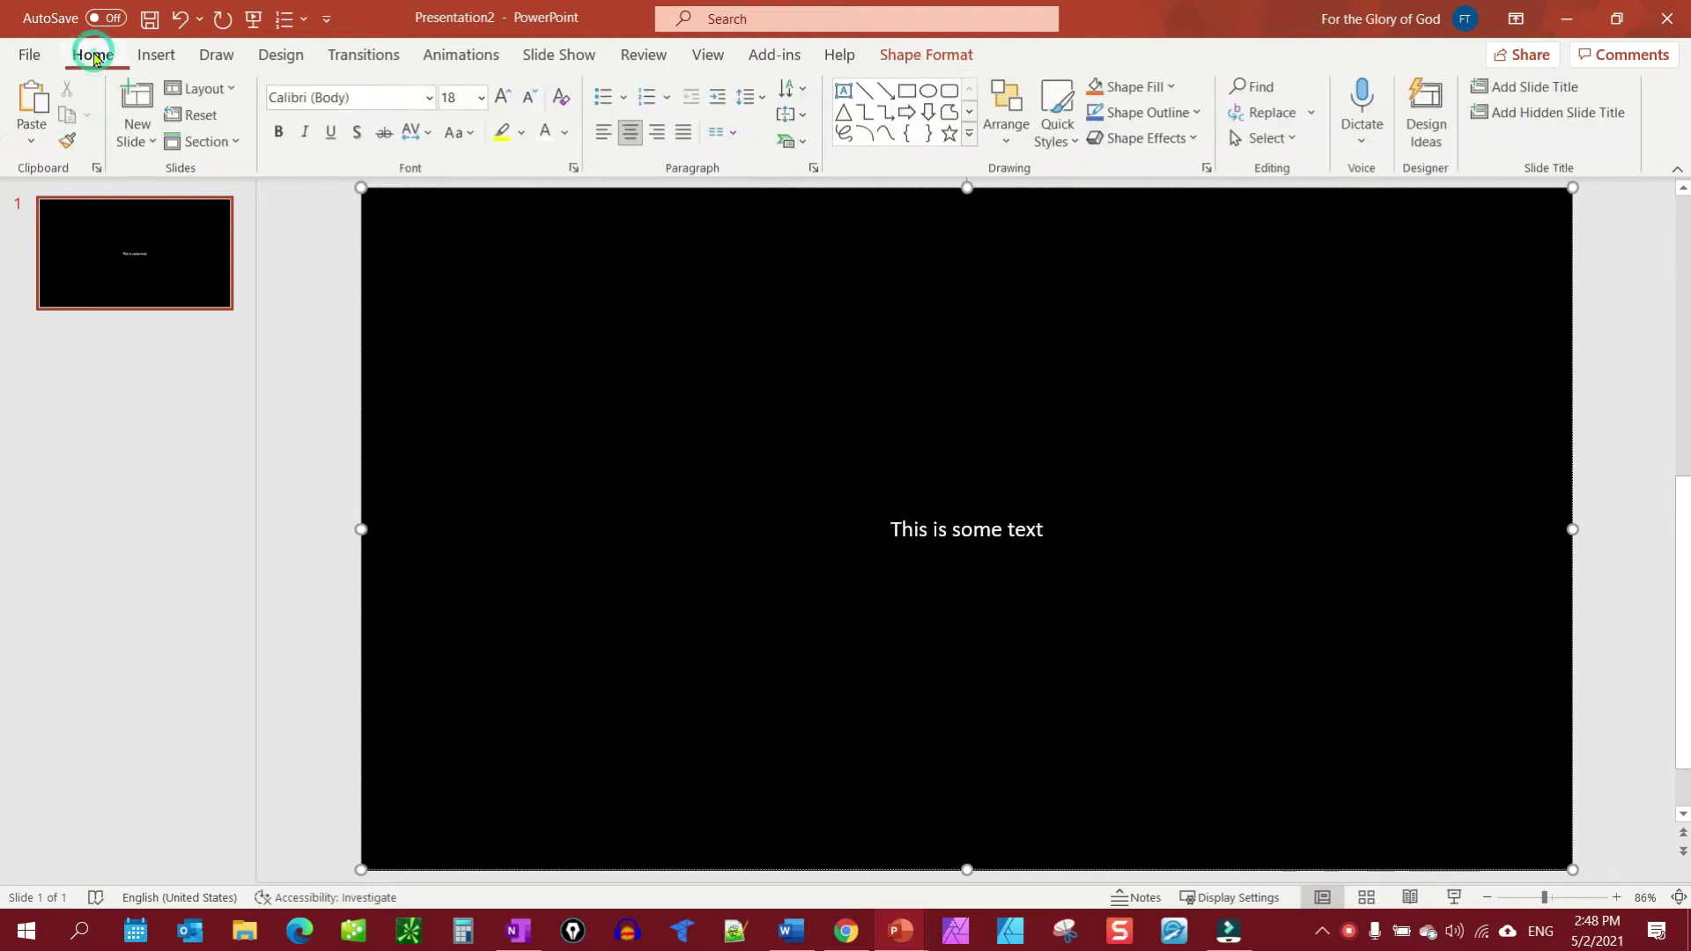
left_click(604, 133)
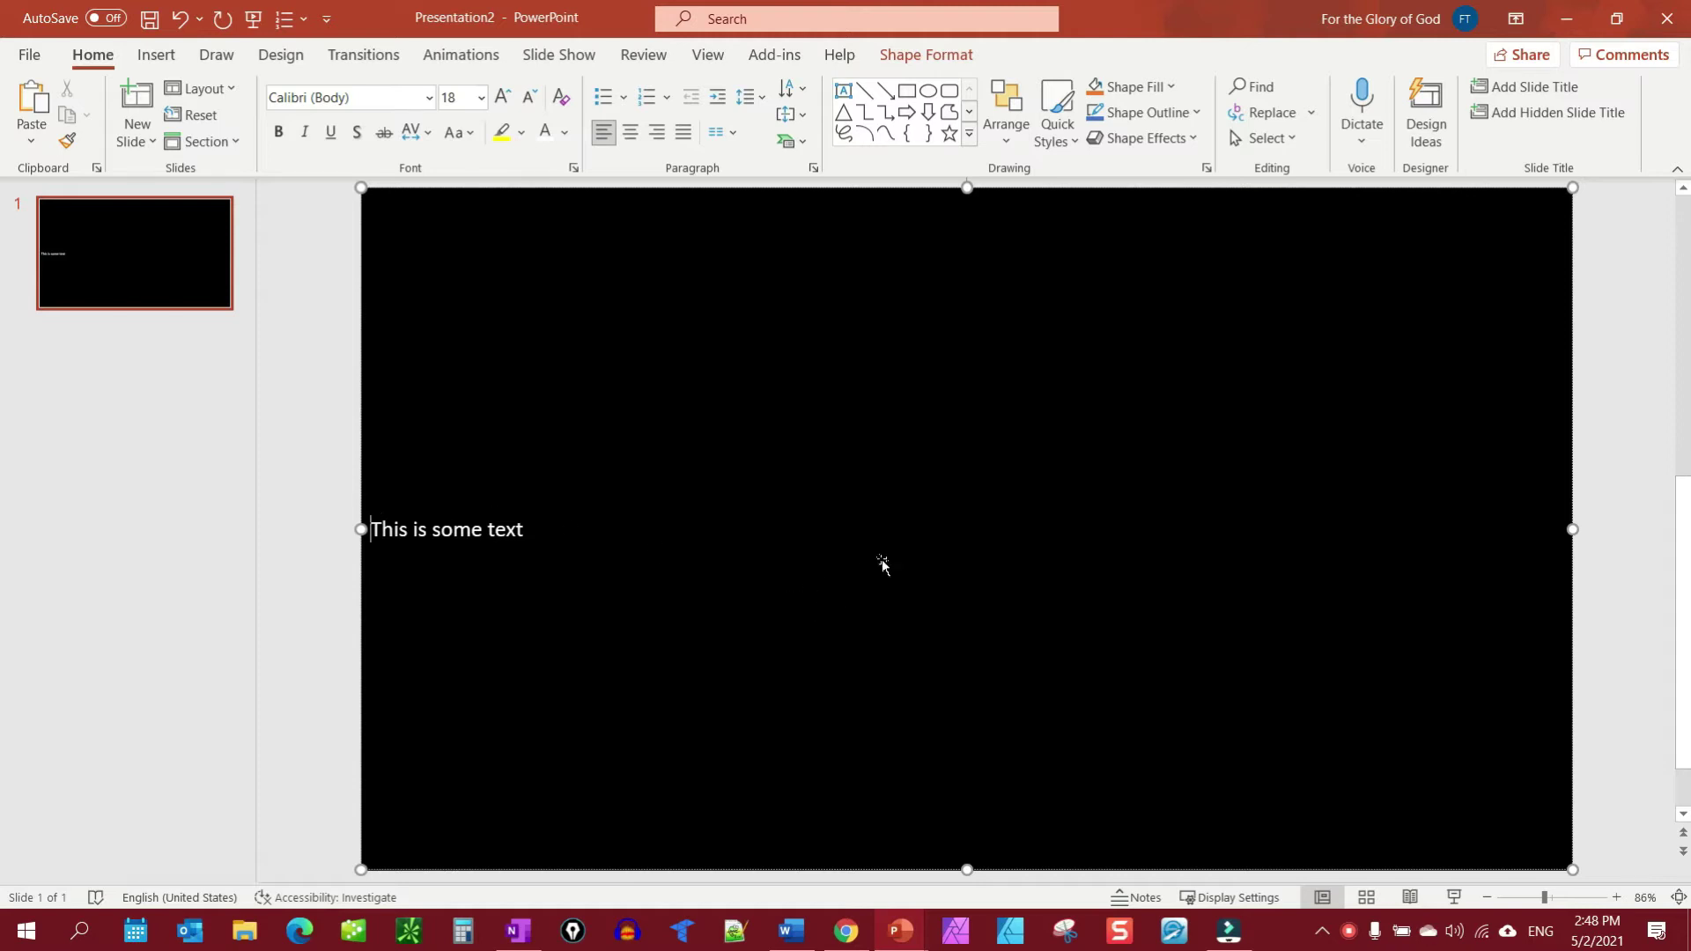
right_click(809, 614)
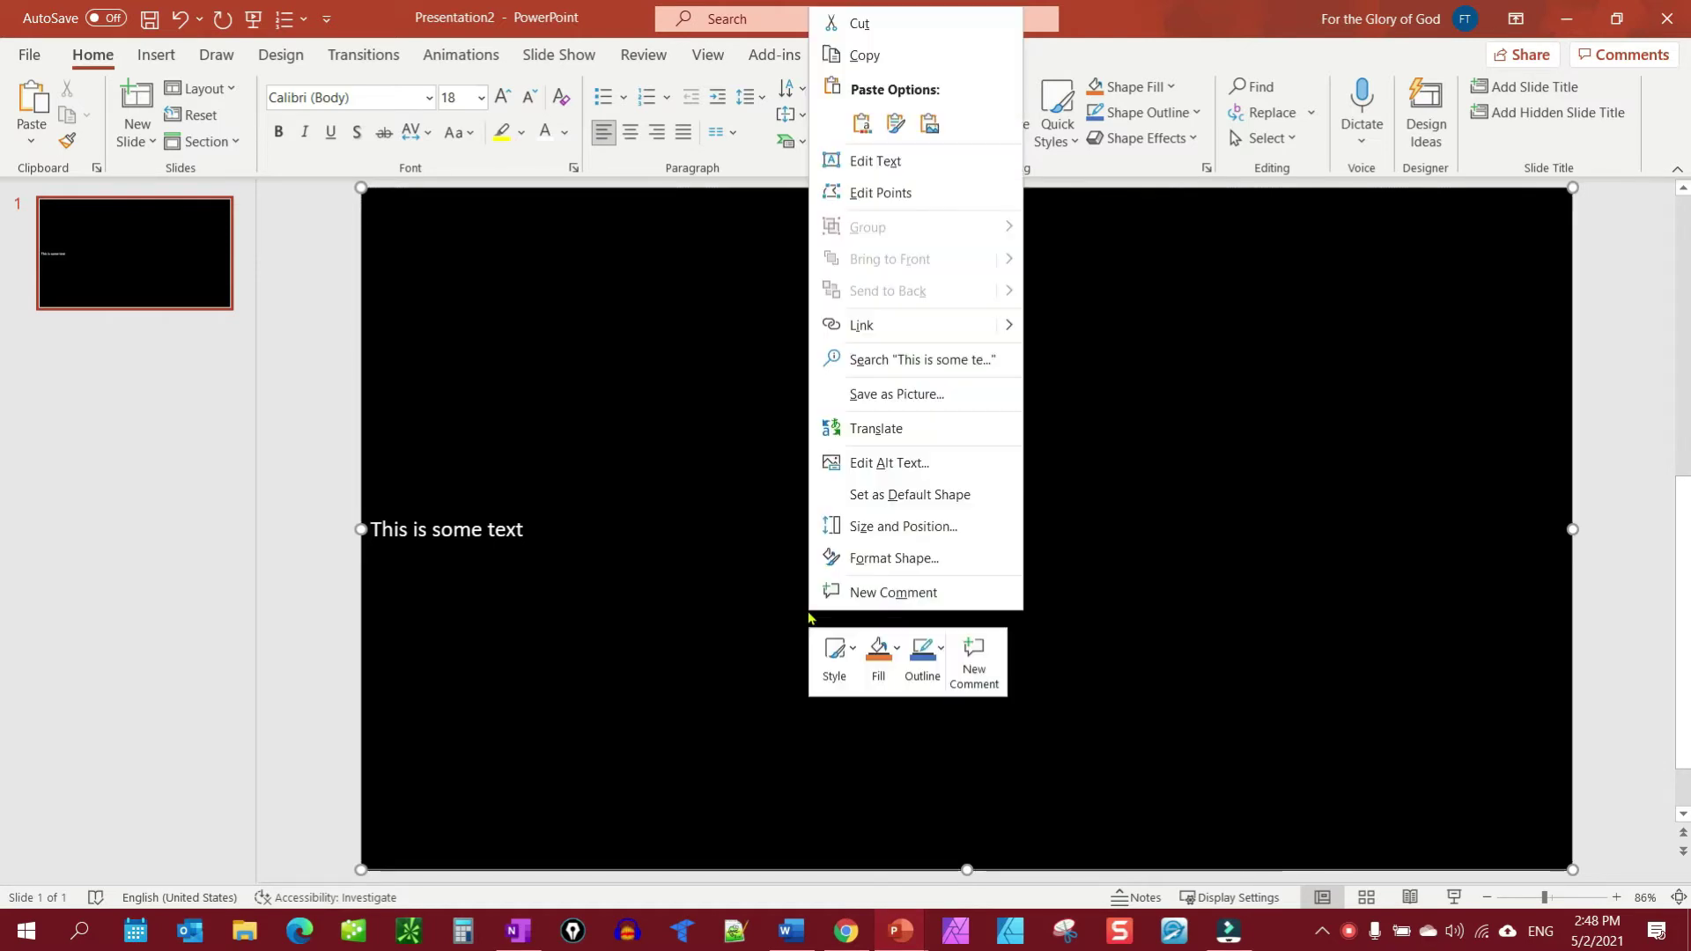
left_click(931, 396)
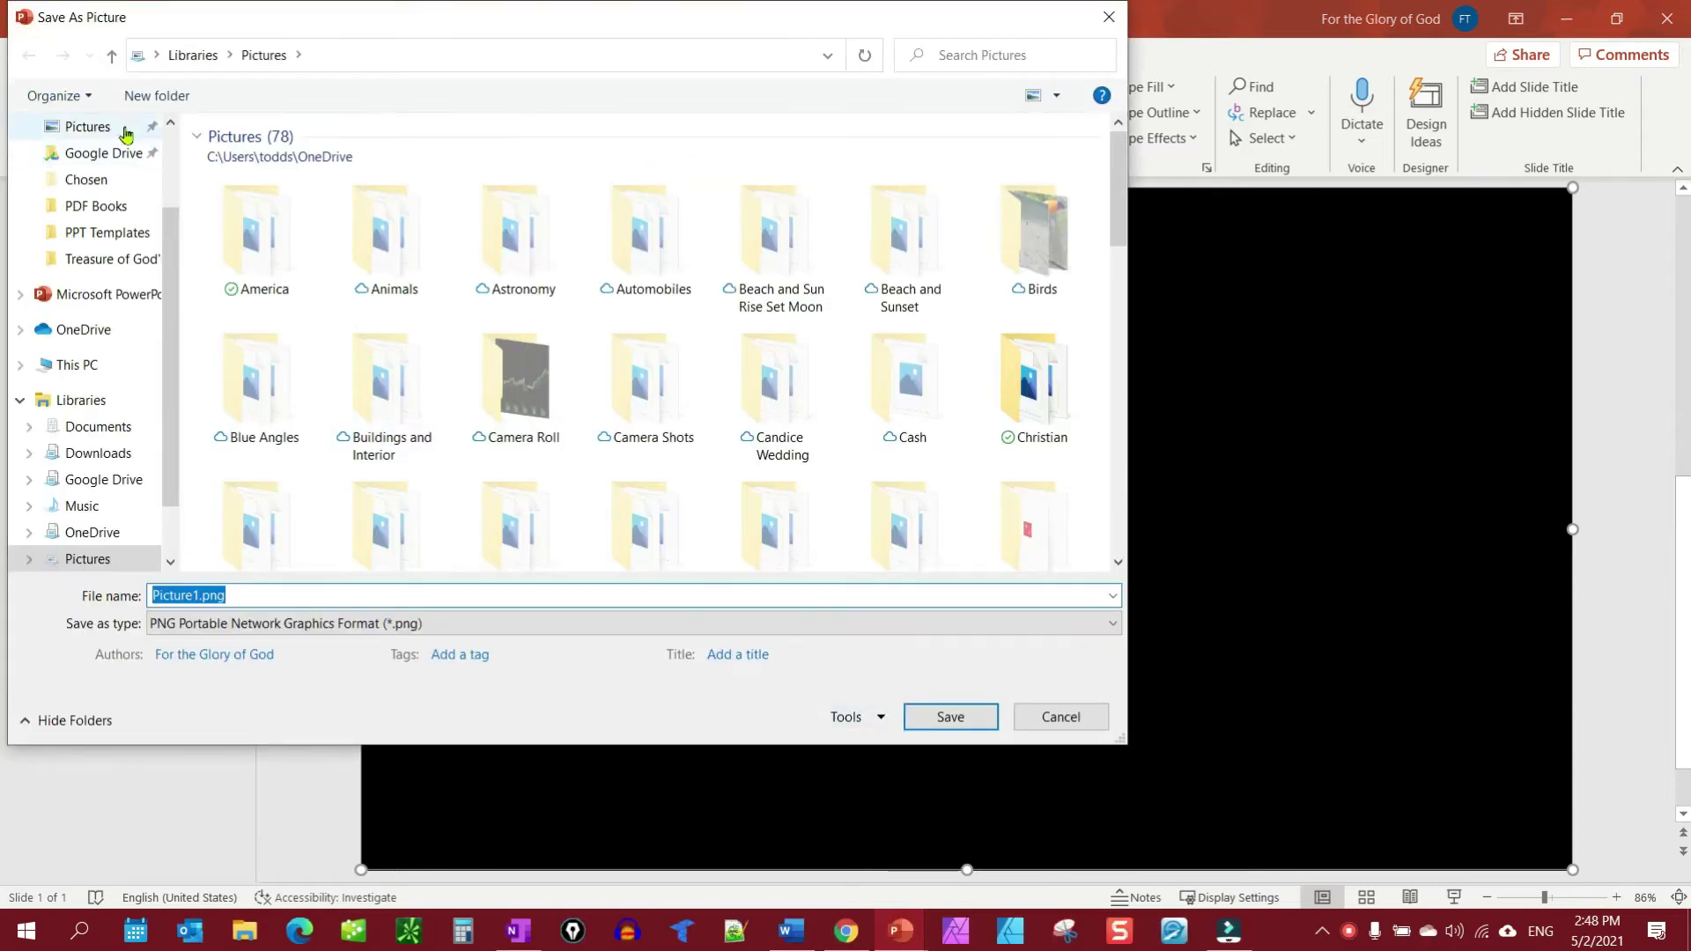
left_click(170, 151)
left_click(88, 171)
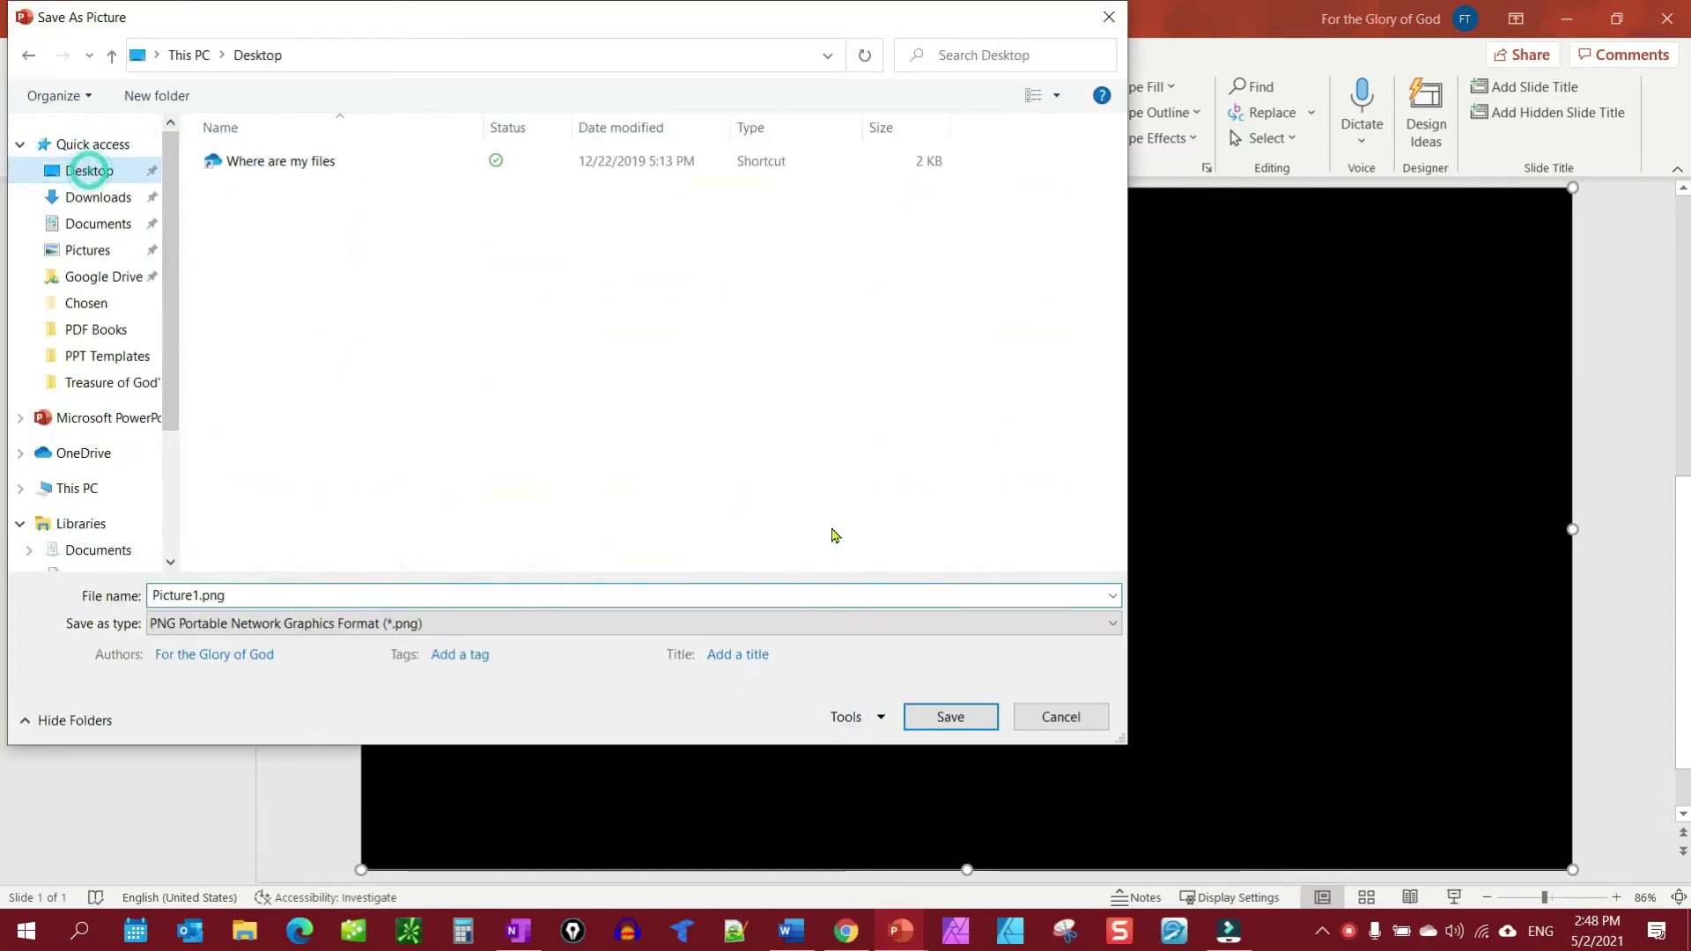
left_click(951, 717)
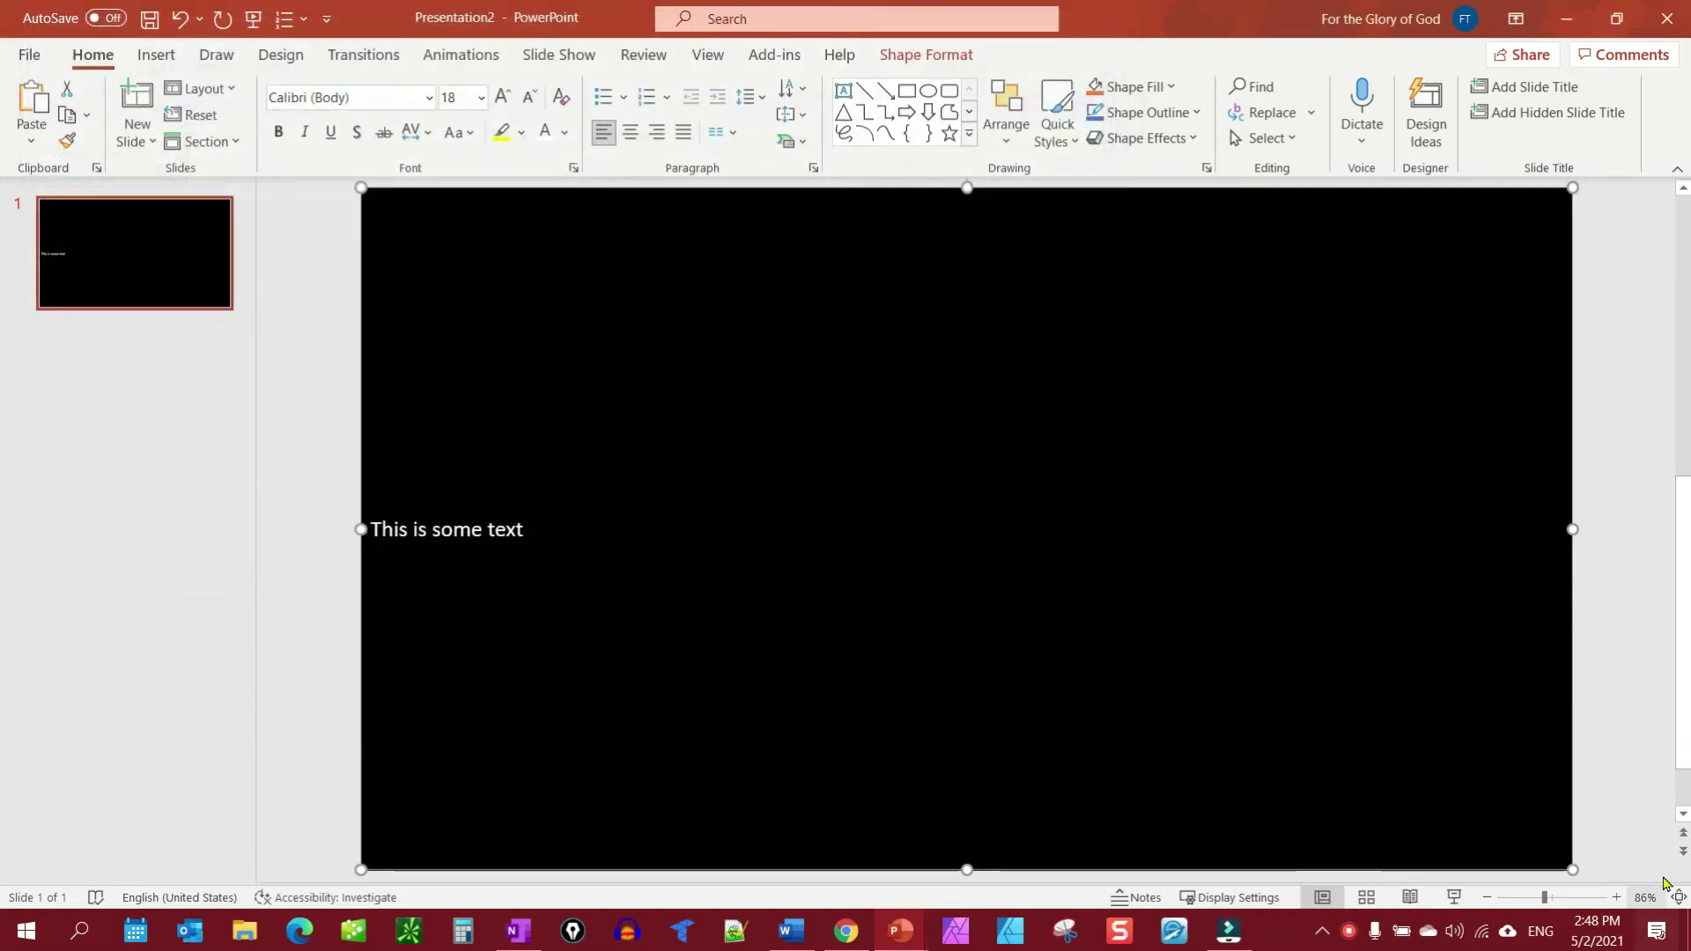
left_click(1687, 931)
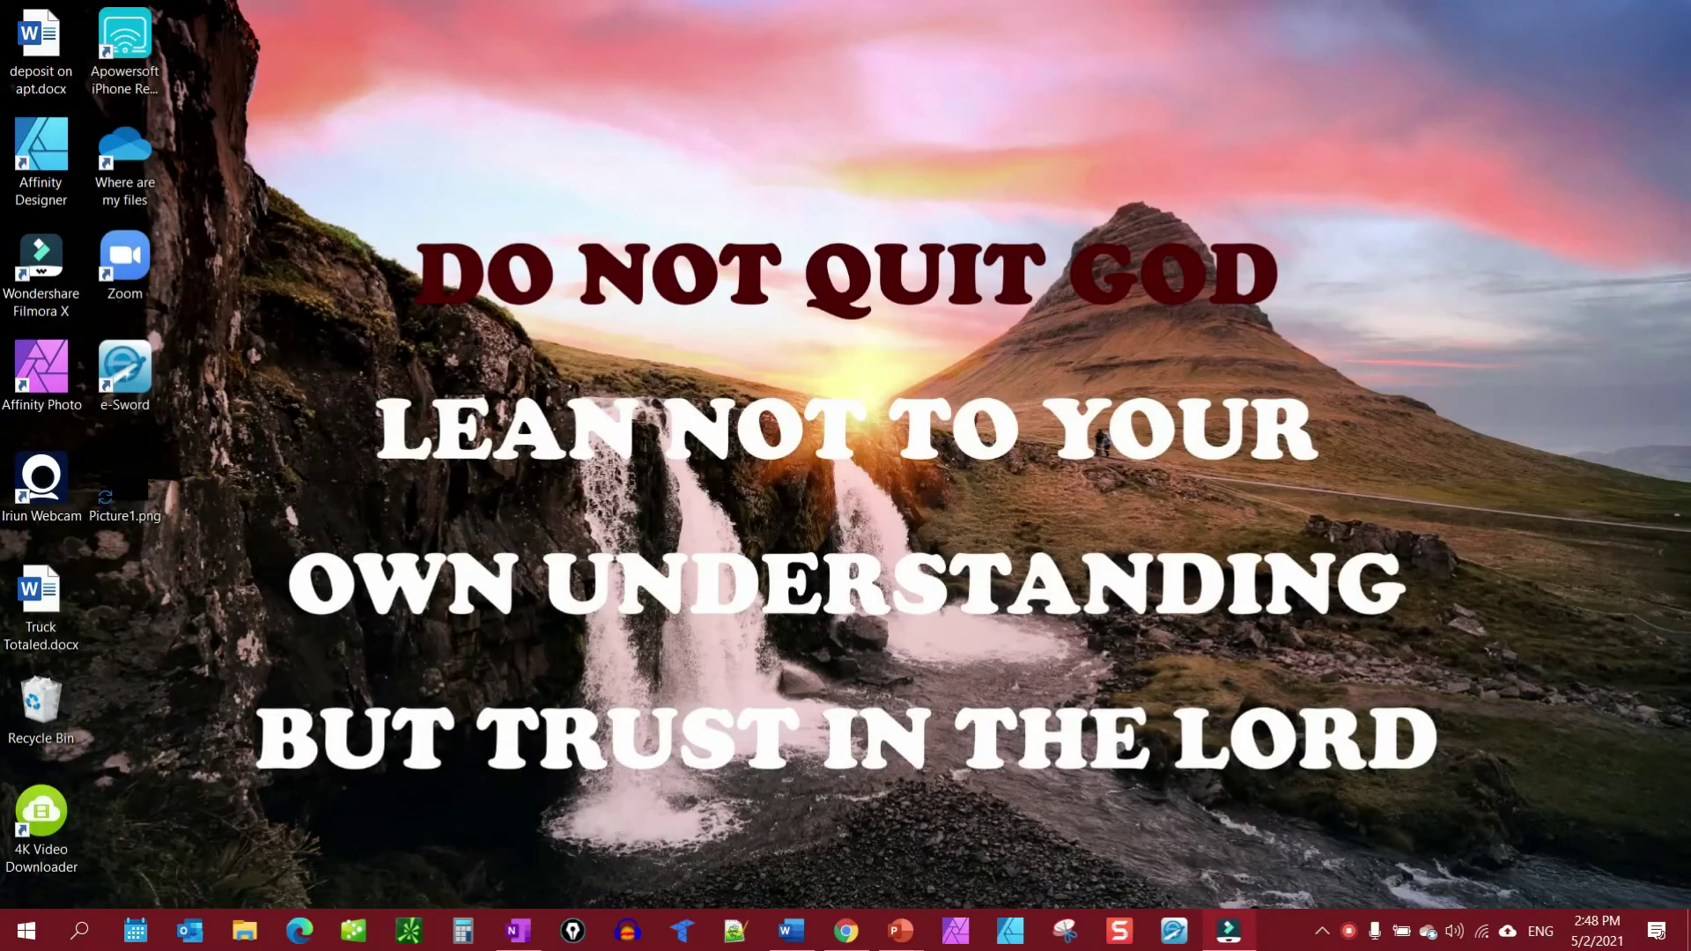
- Change the slide size to a custom 12 in wide by 6.5 in tall
left_click(901, 931)
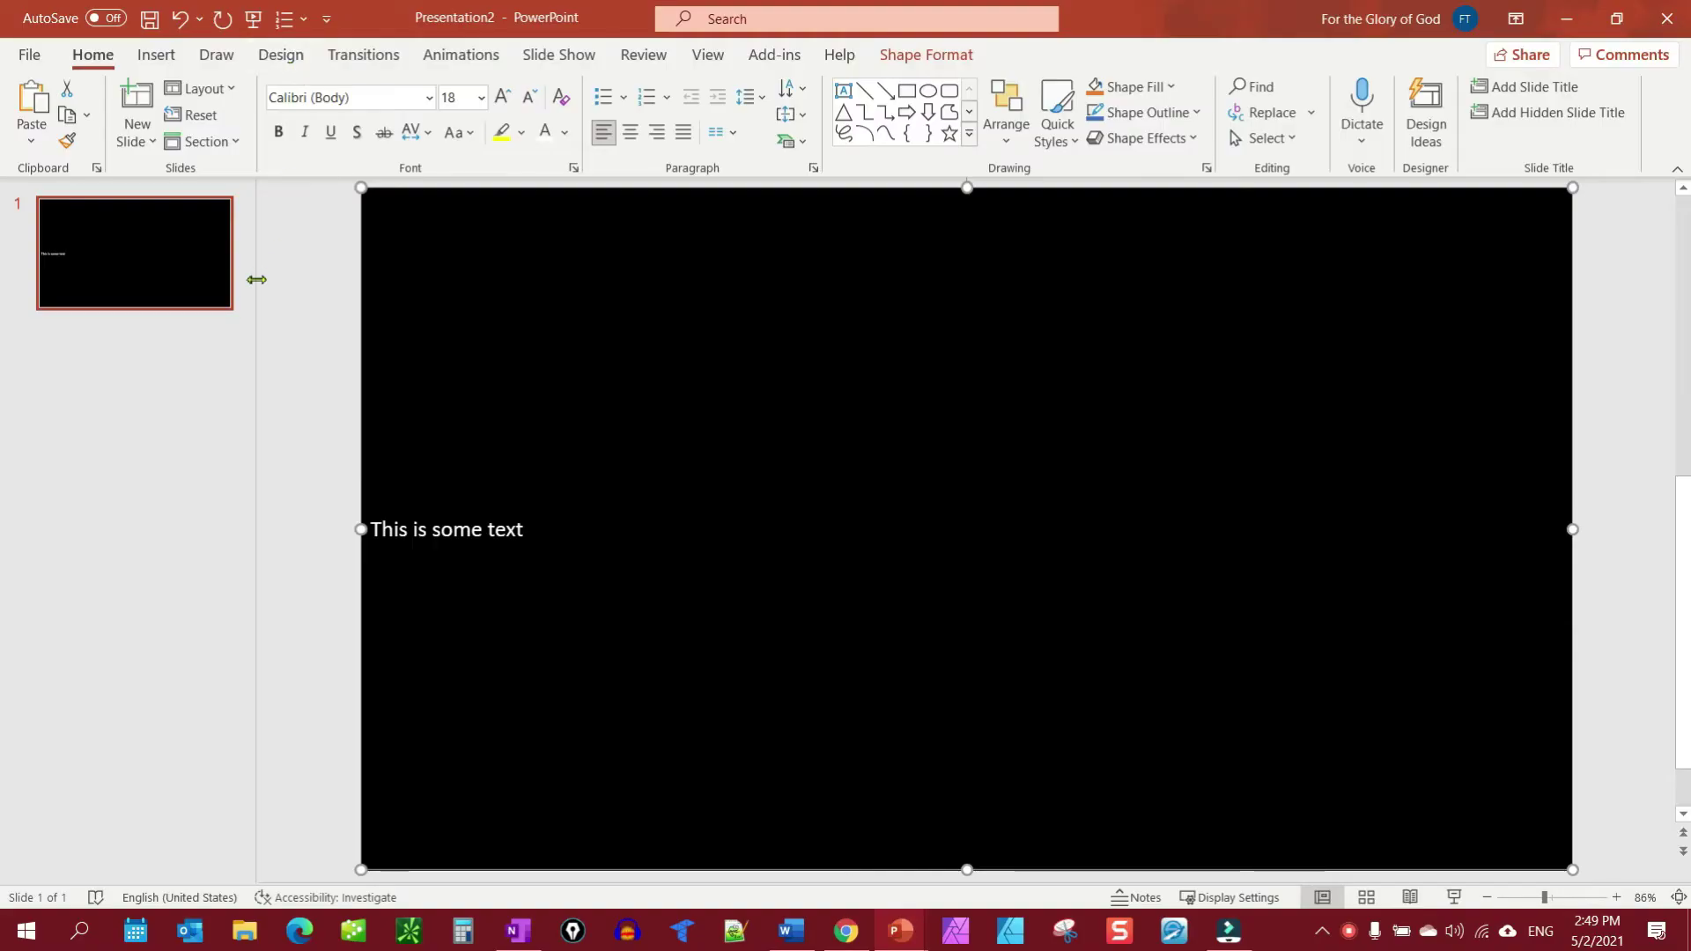
left_click(272, 58)
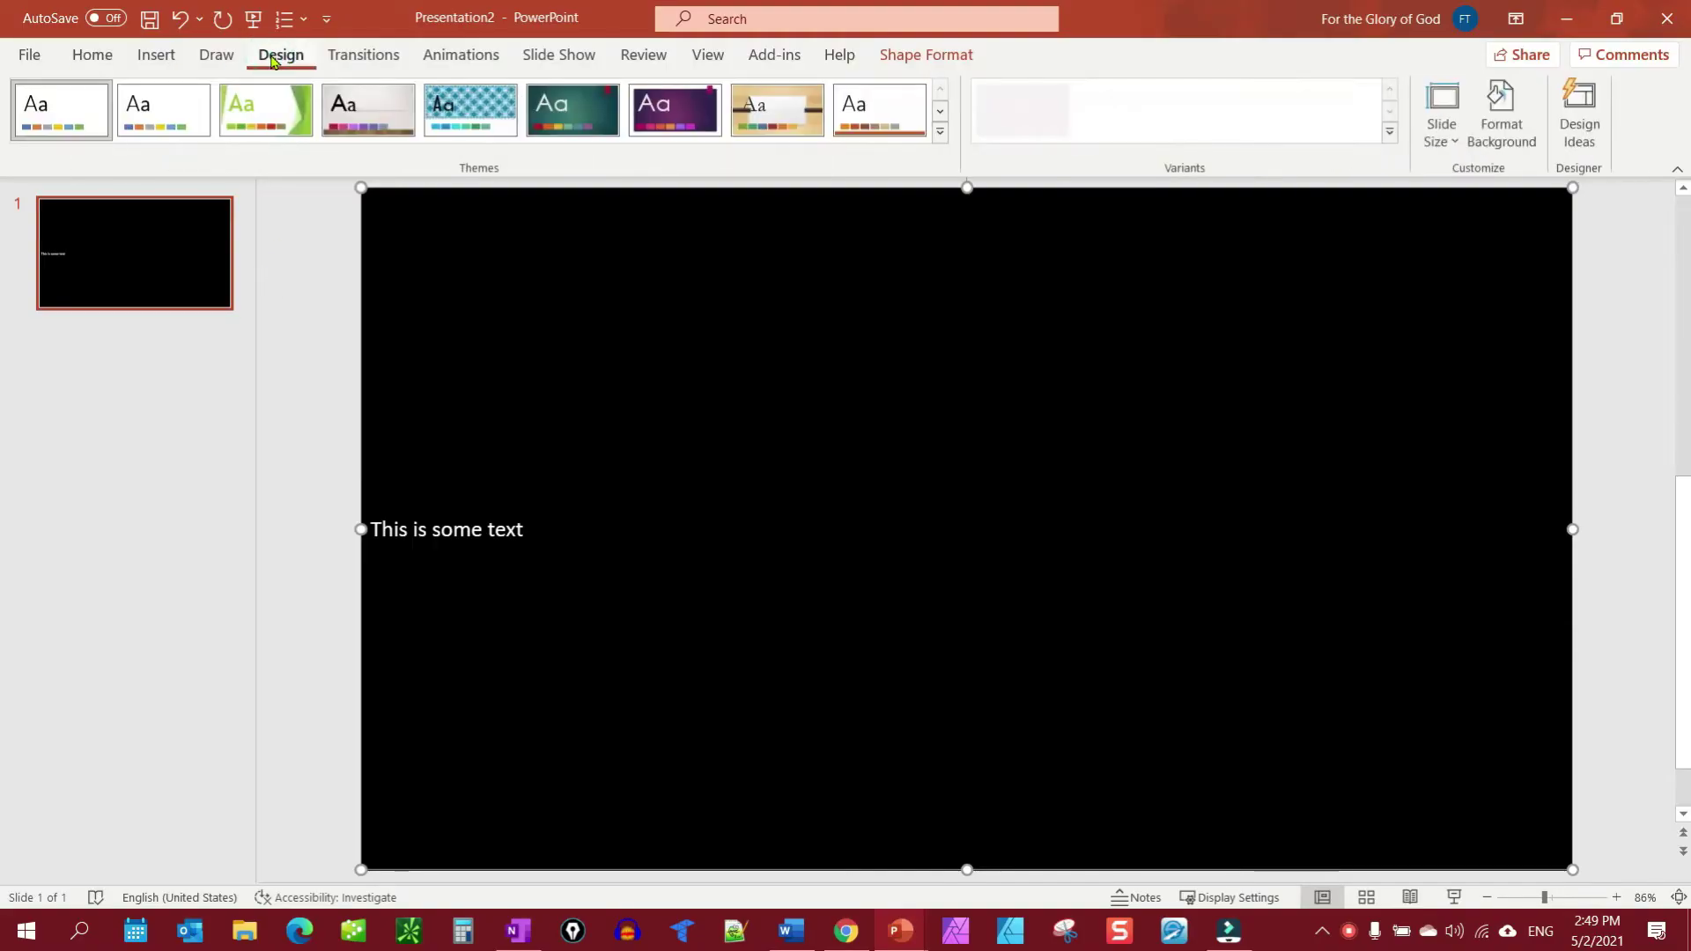
left_click(1455, 144)
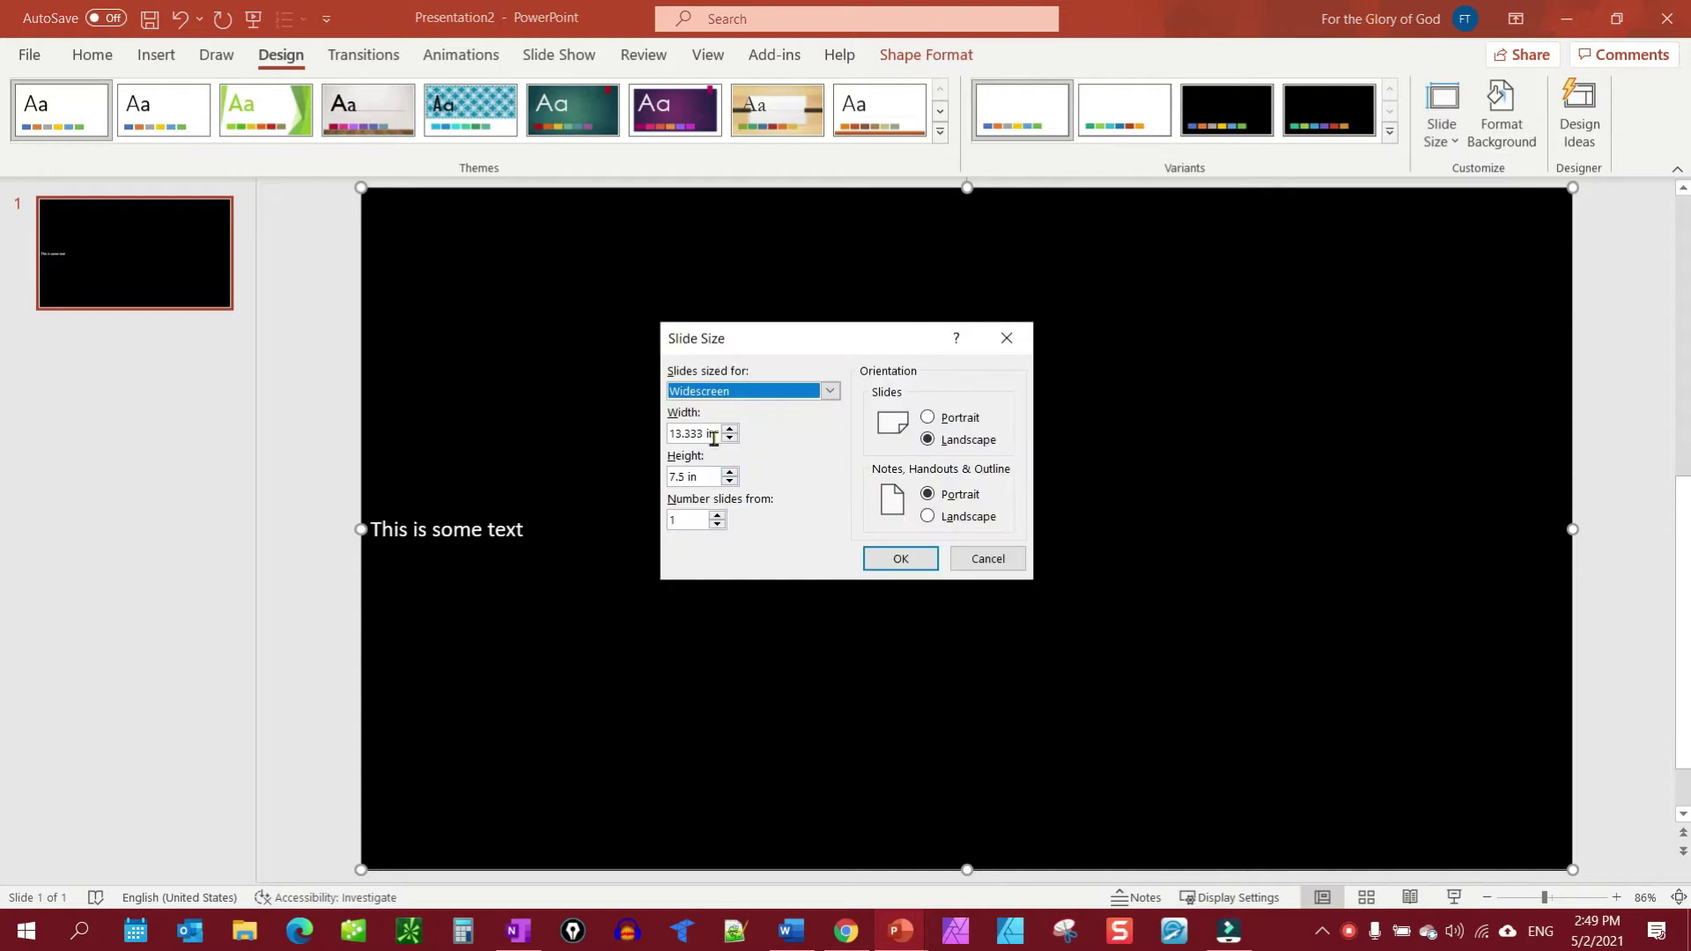
left_click(714, 433)
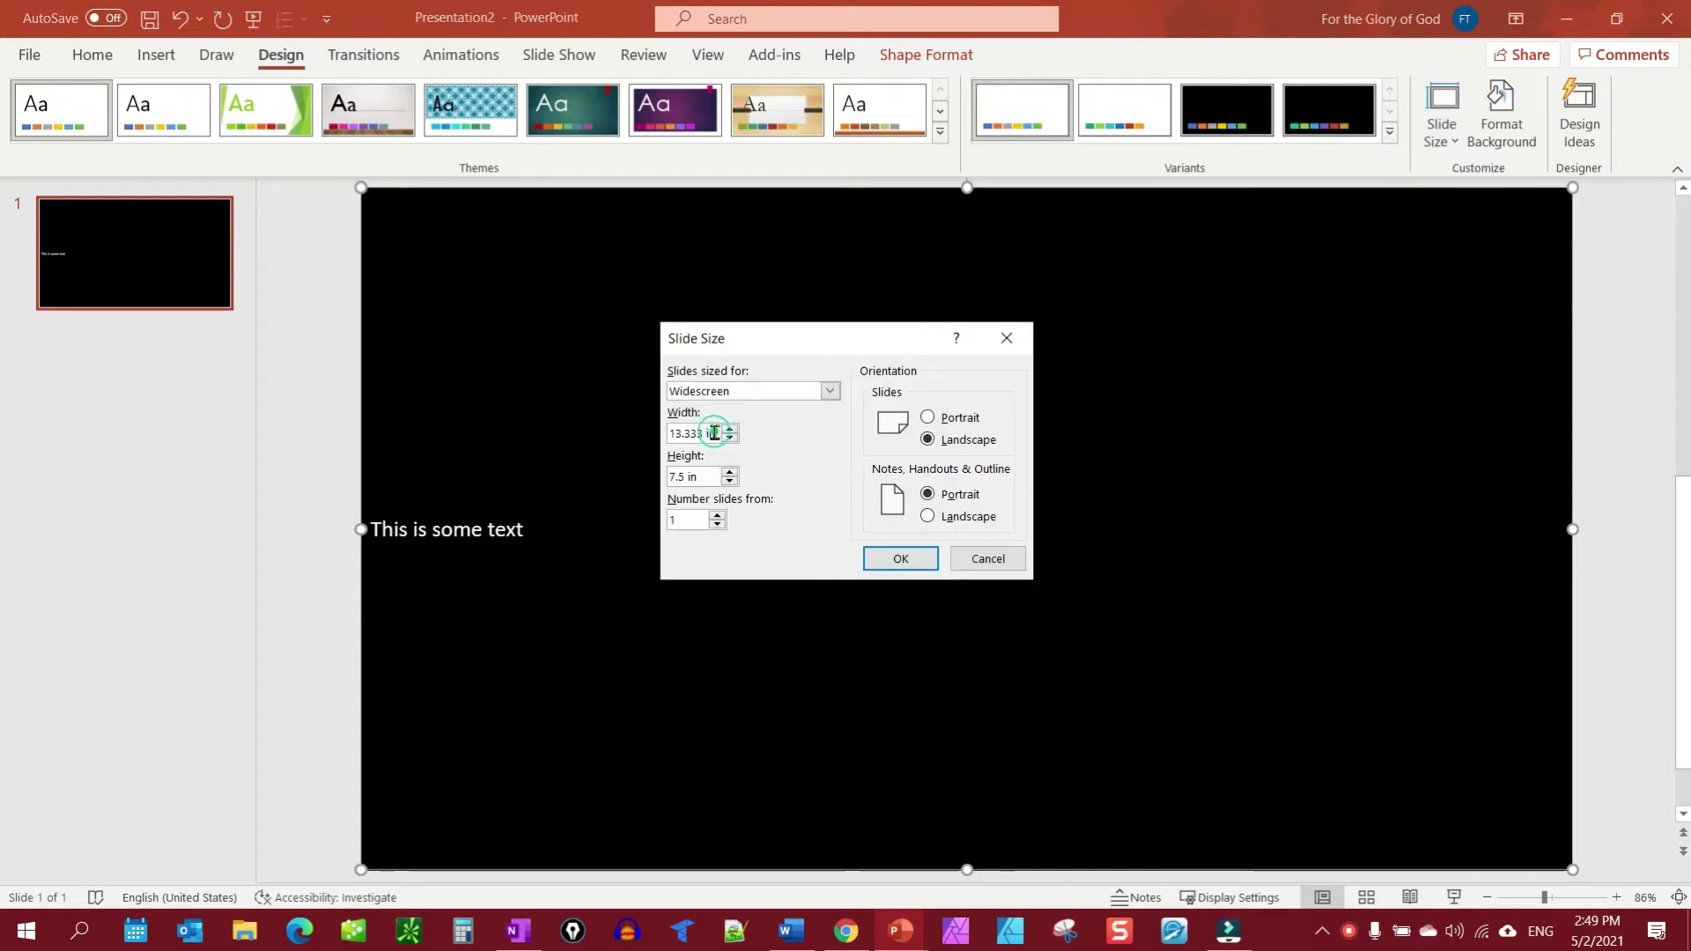
left_click_drag(715, 432, 616, 457)
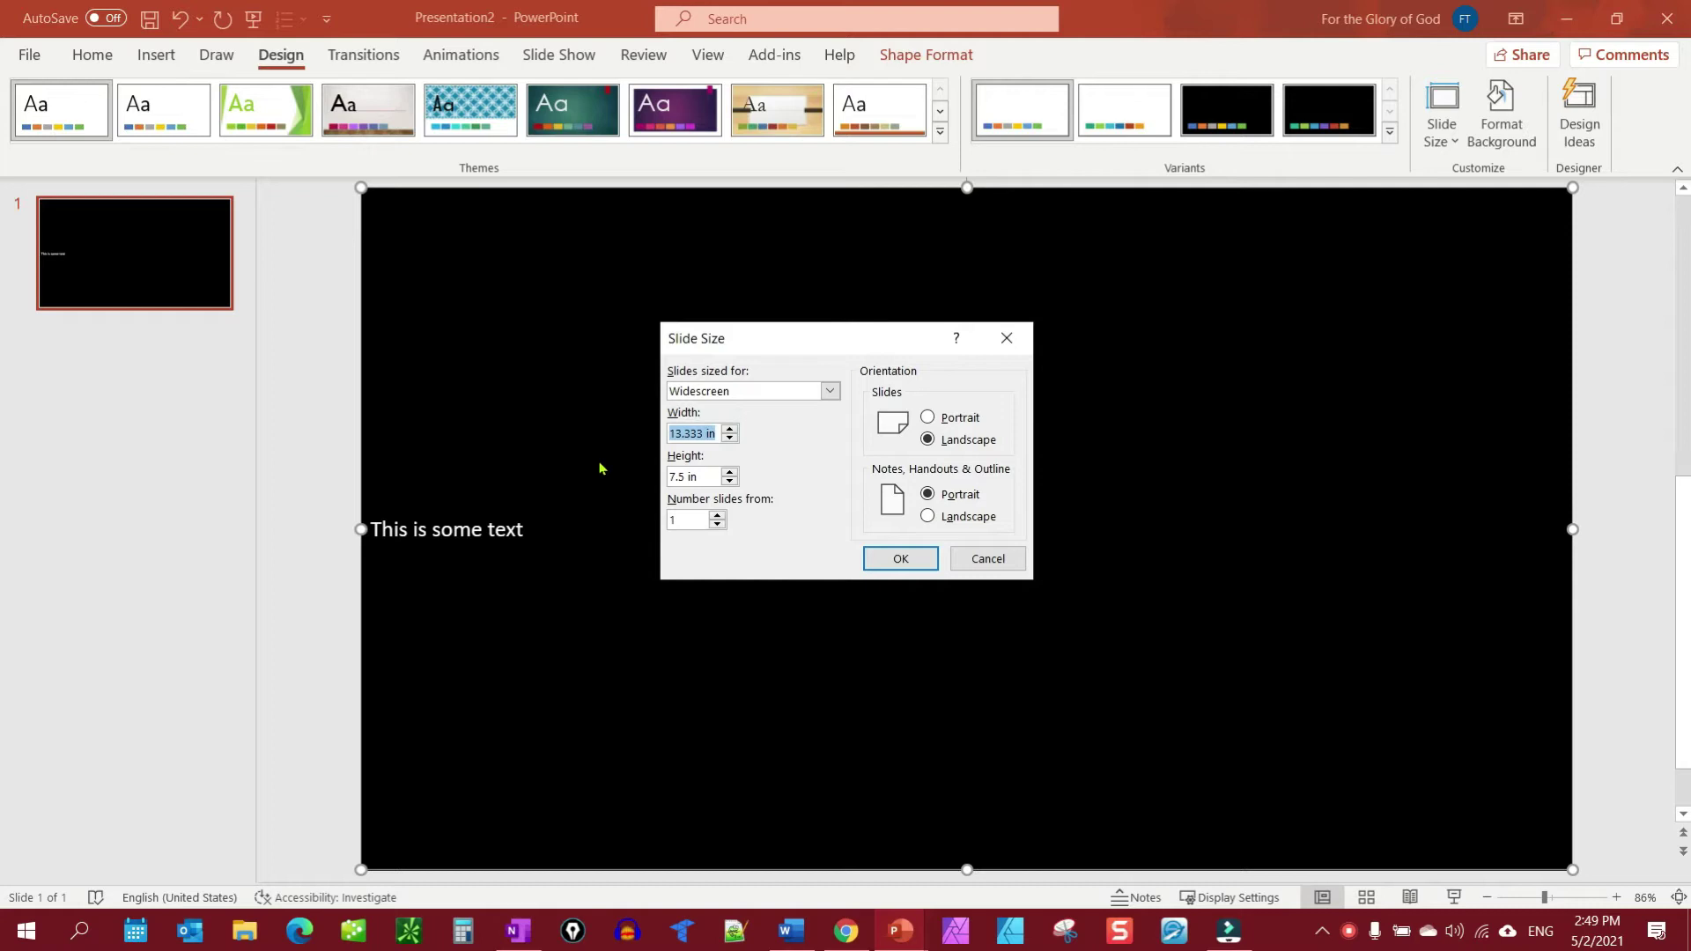
type("12")
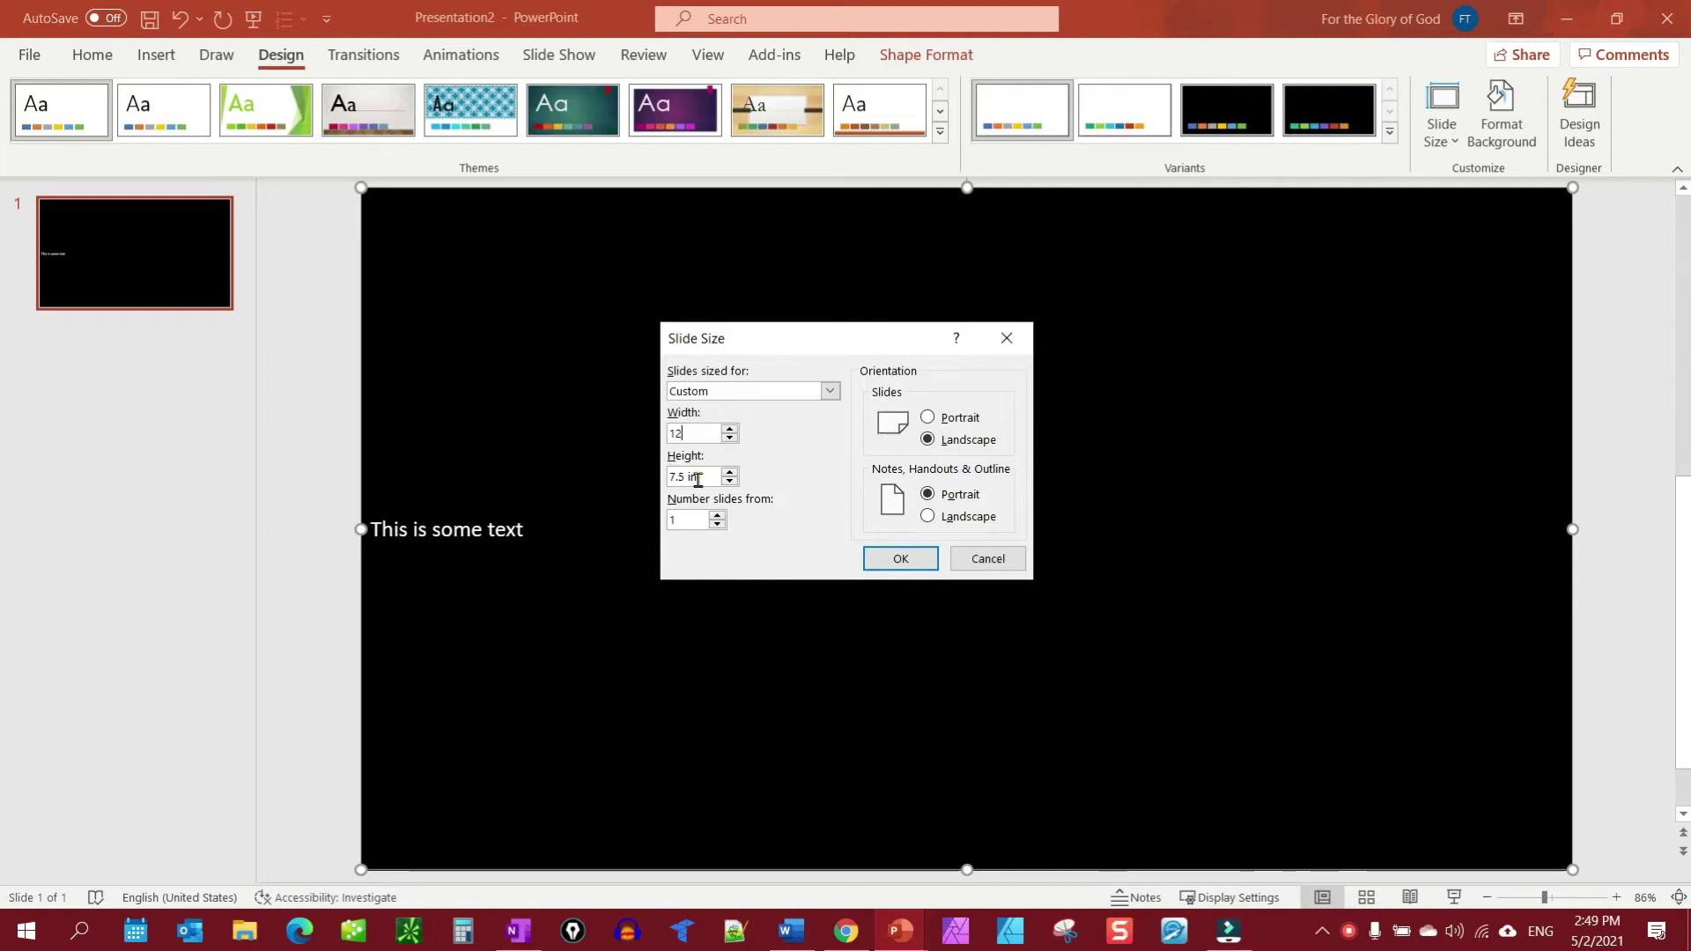
left_click_drag(697, 480, 644, 487)
type("6.5")
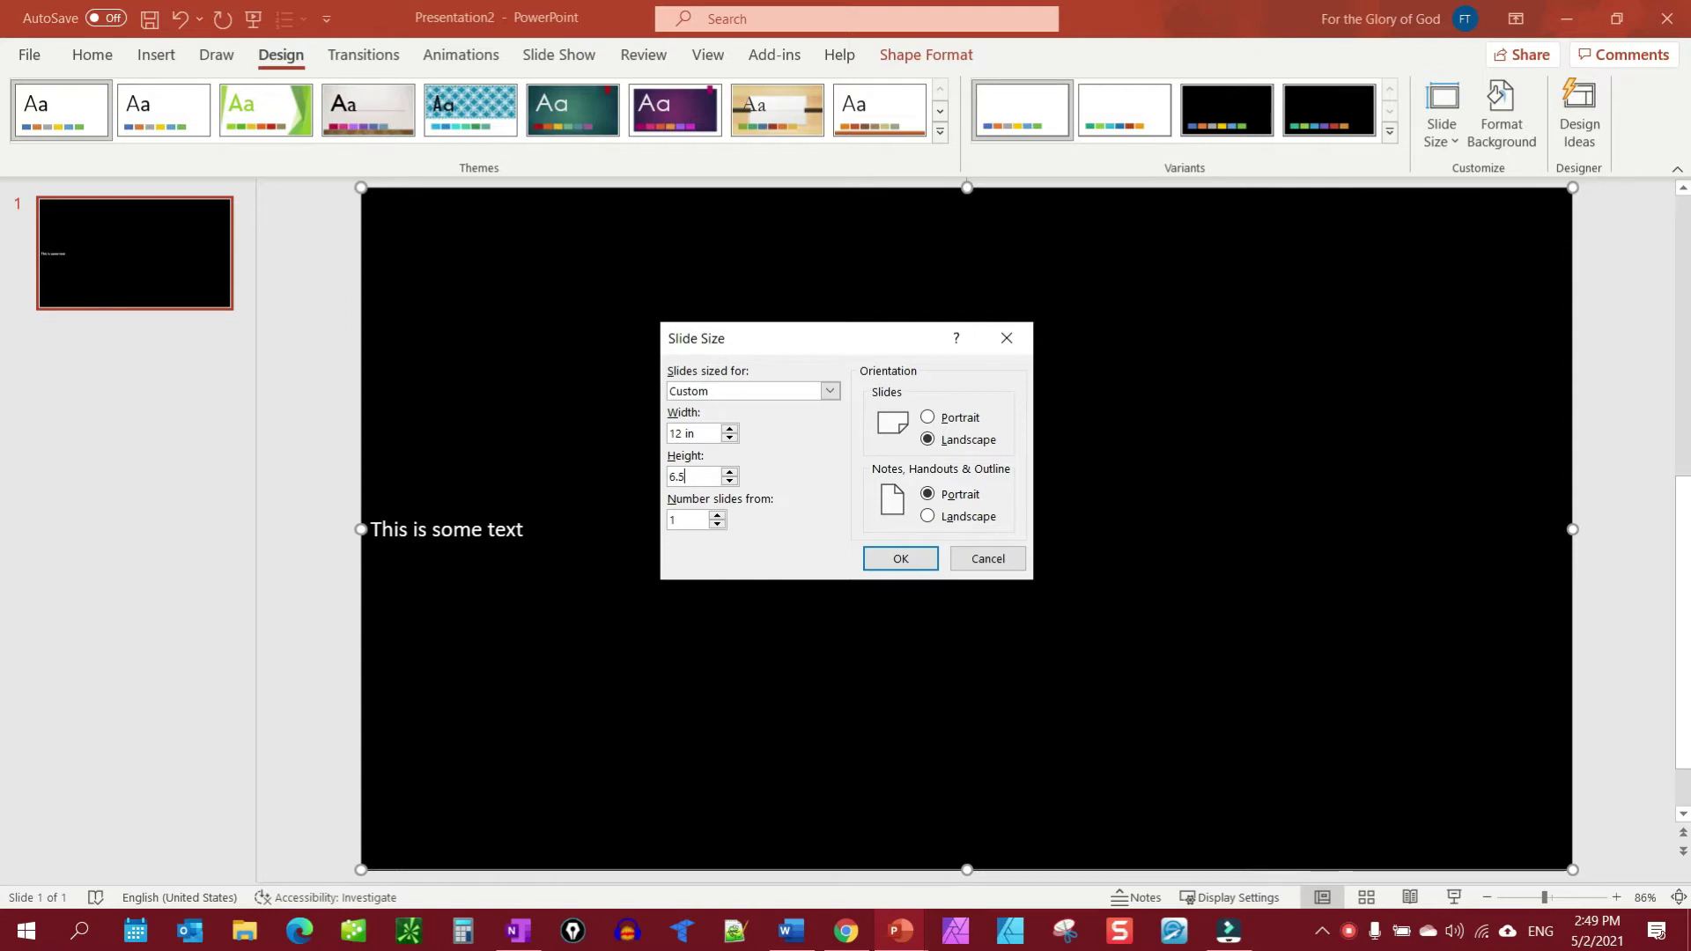
left_click(900, 559)
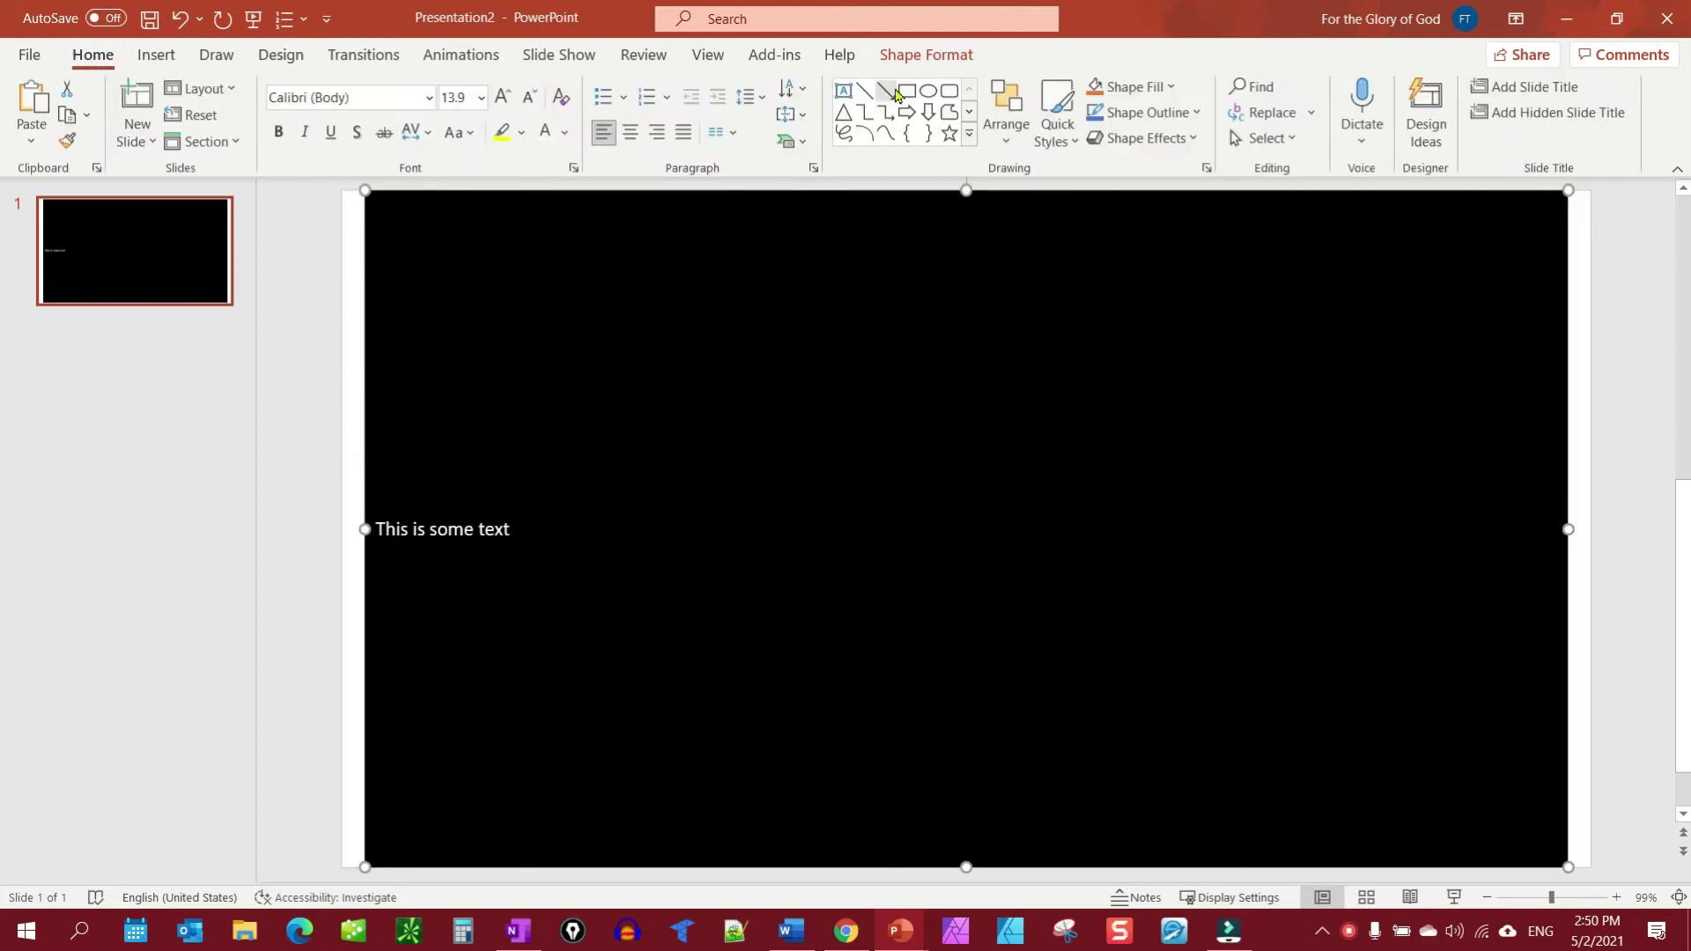
- Draw a blue full-slide rectangle and send it behind the black text box
left_click(906, 94)
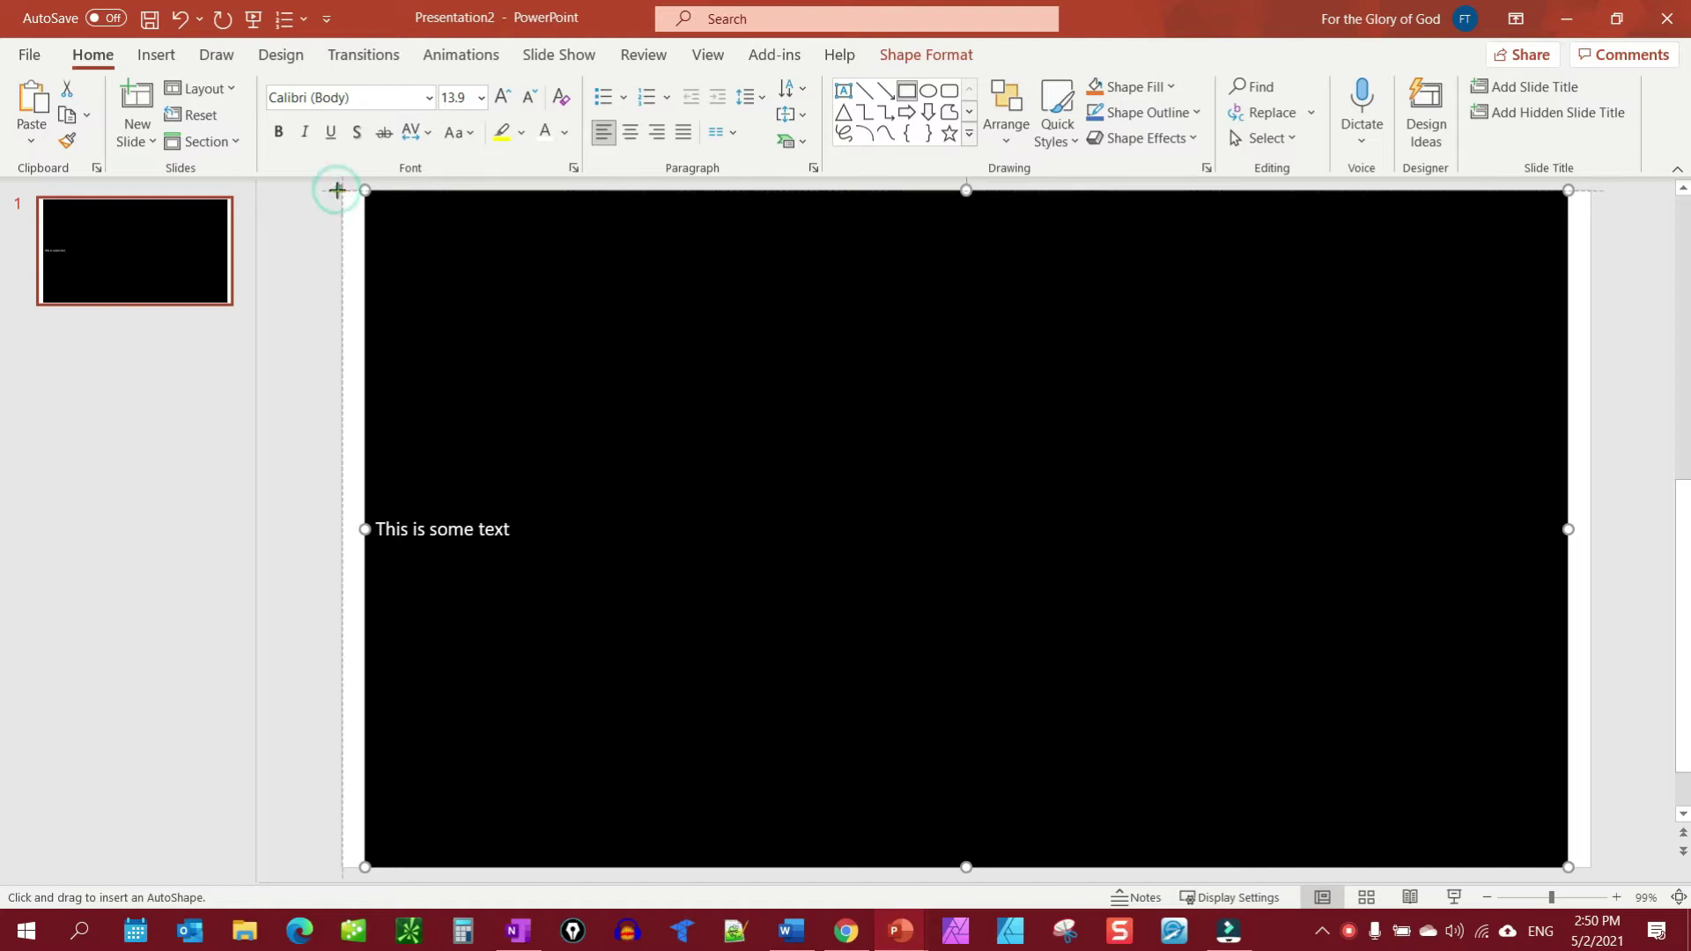
left_click_drag(337, 190, 1593, 869)
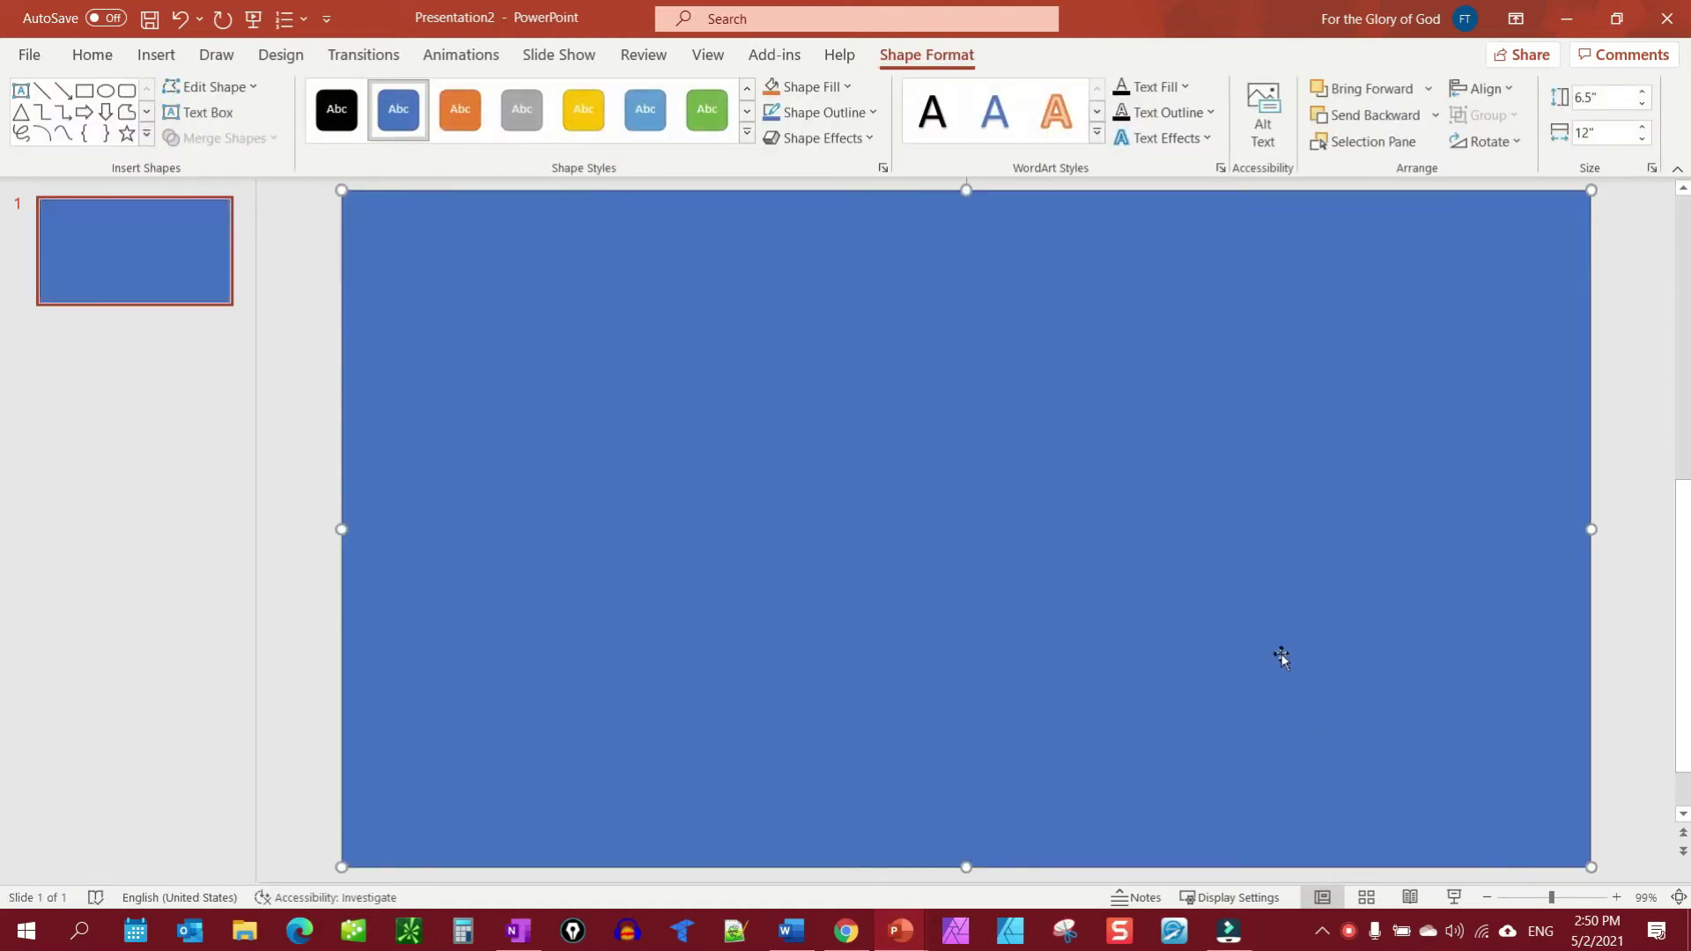
right_click(1261, 617)
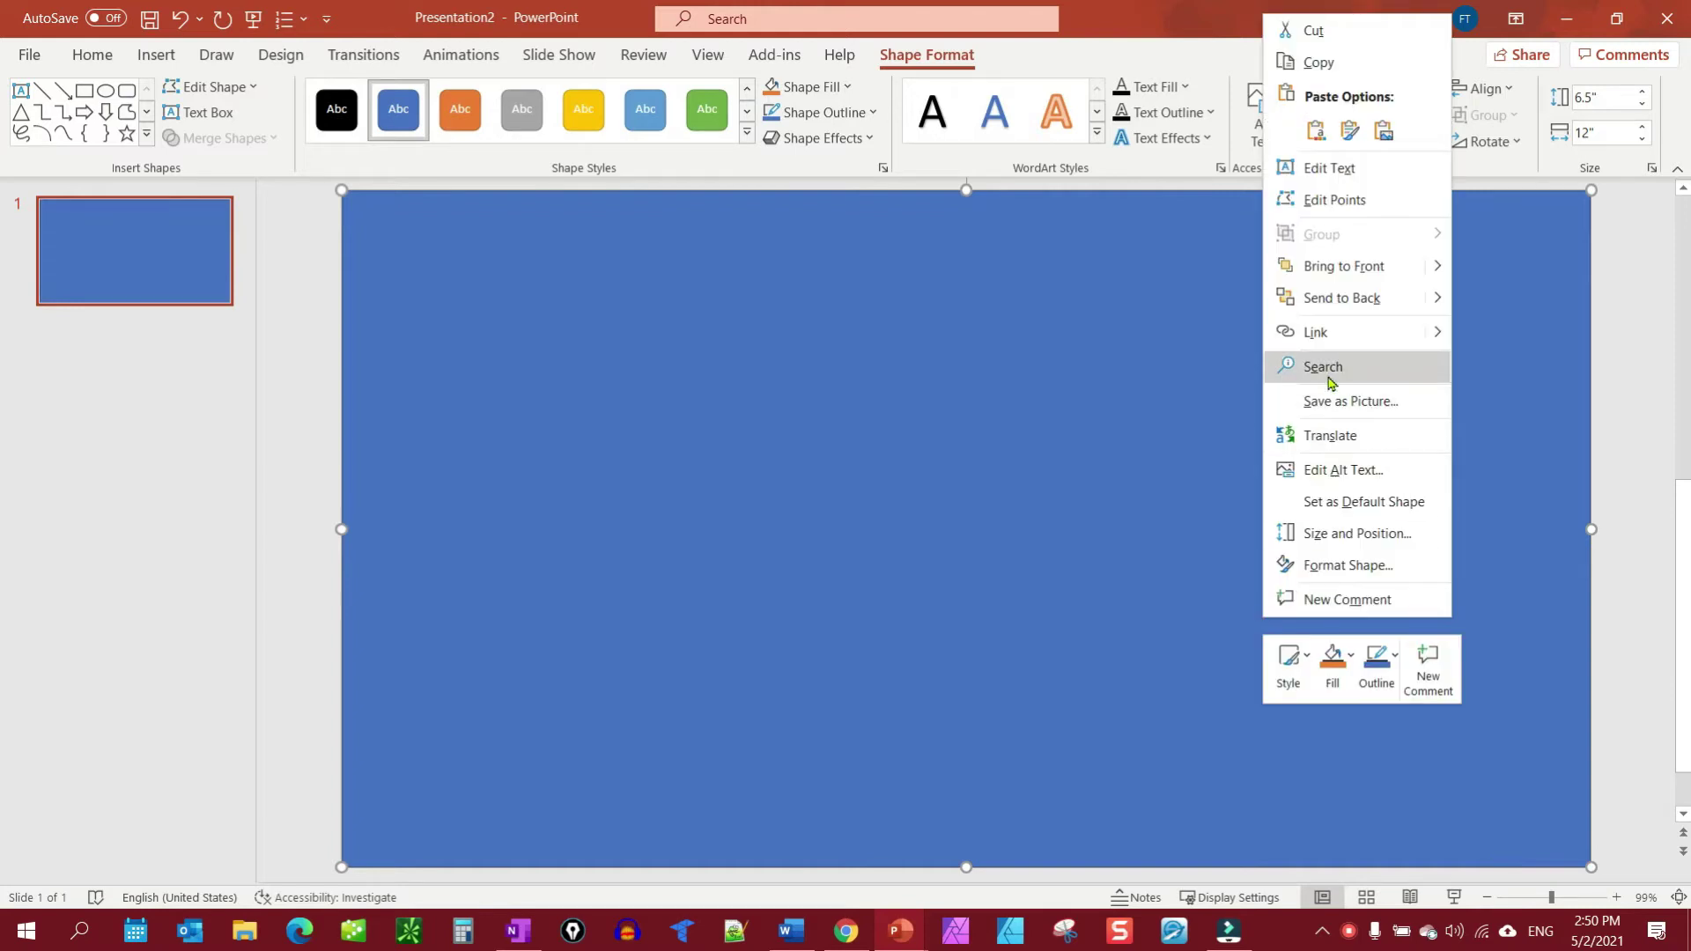
left_click(1347, 299)
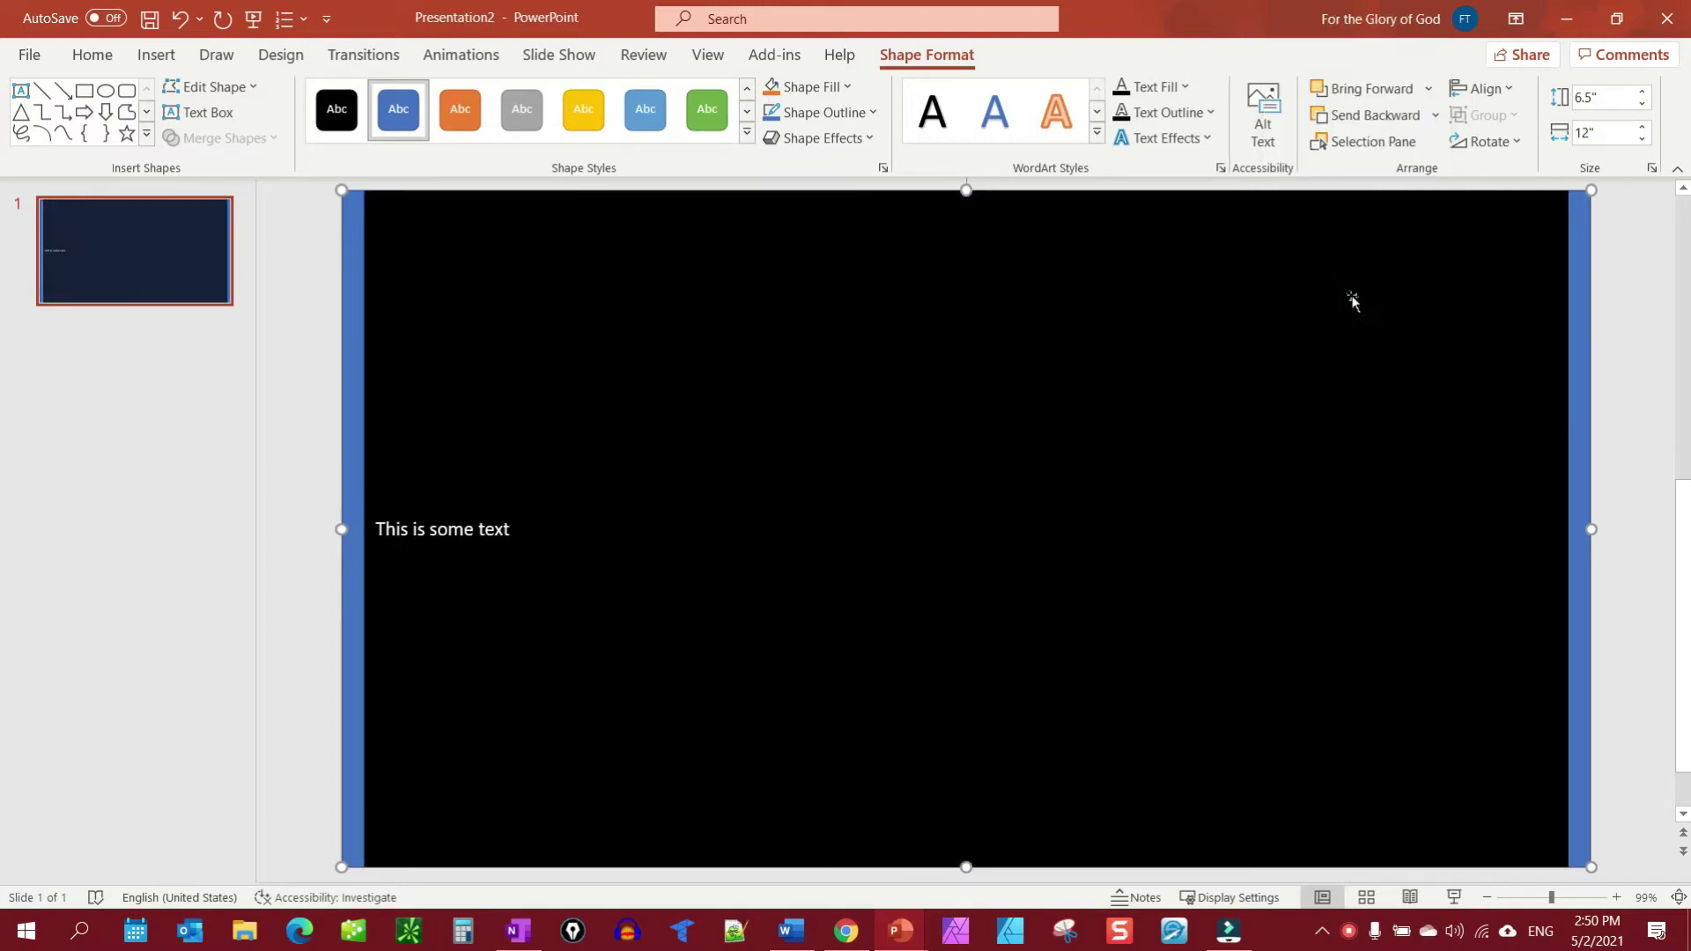
- Export the black text box to the Desktop as Picture2.png
right_click(1125, 788)
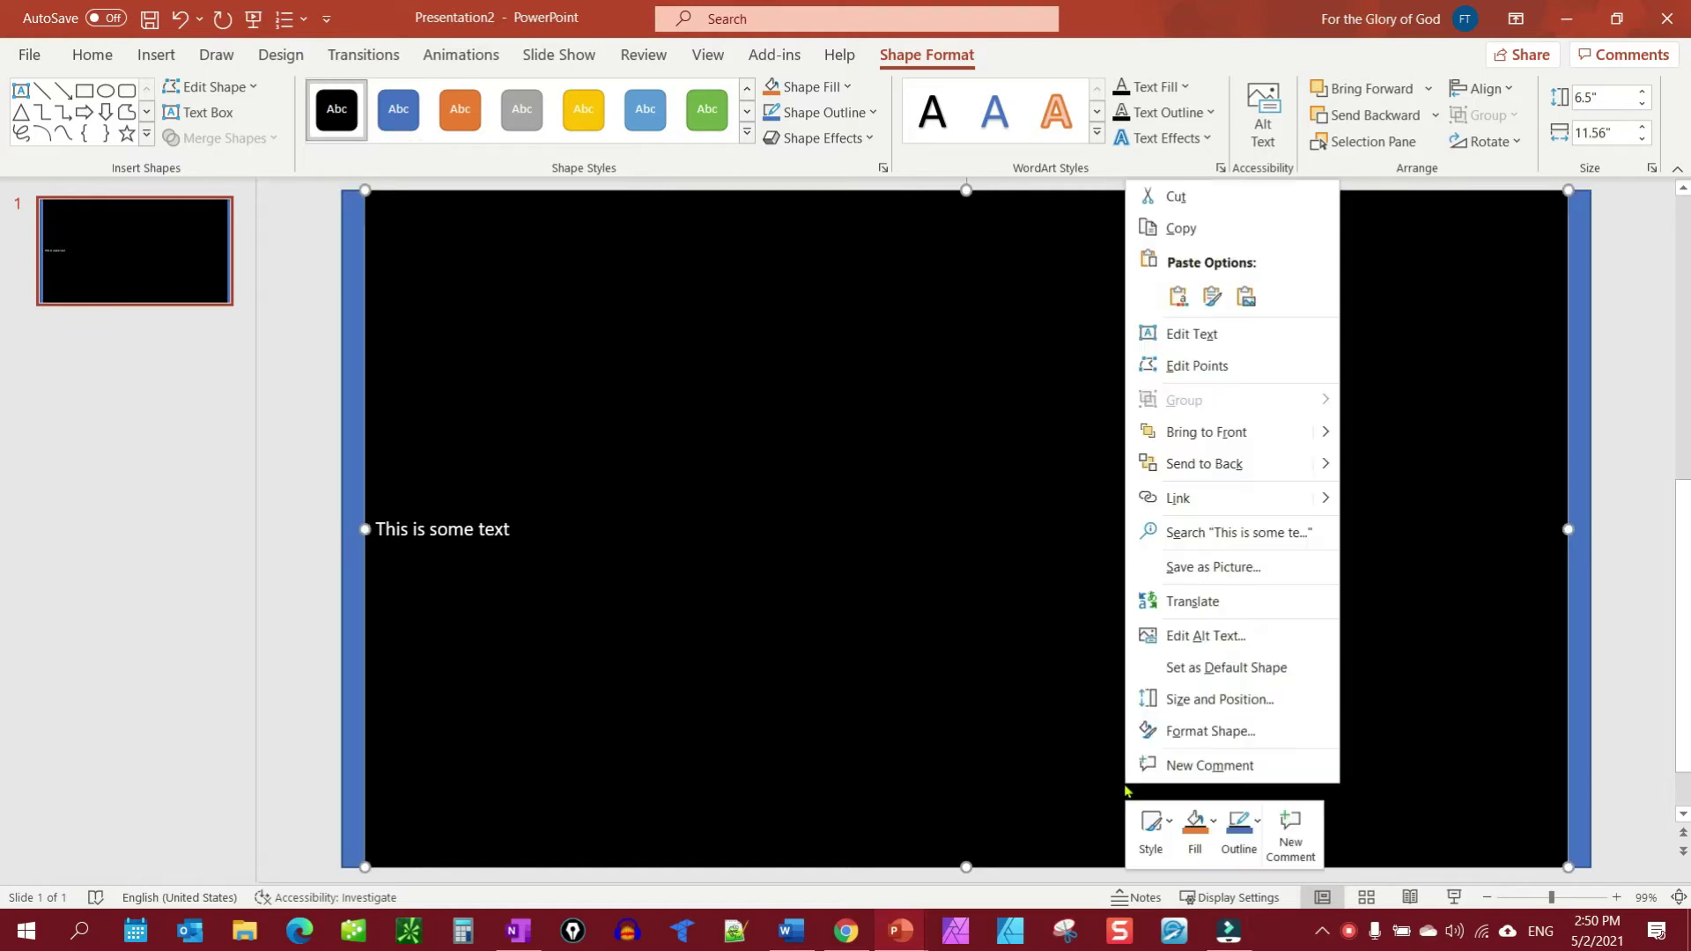
left_click(1221, 567)
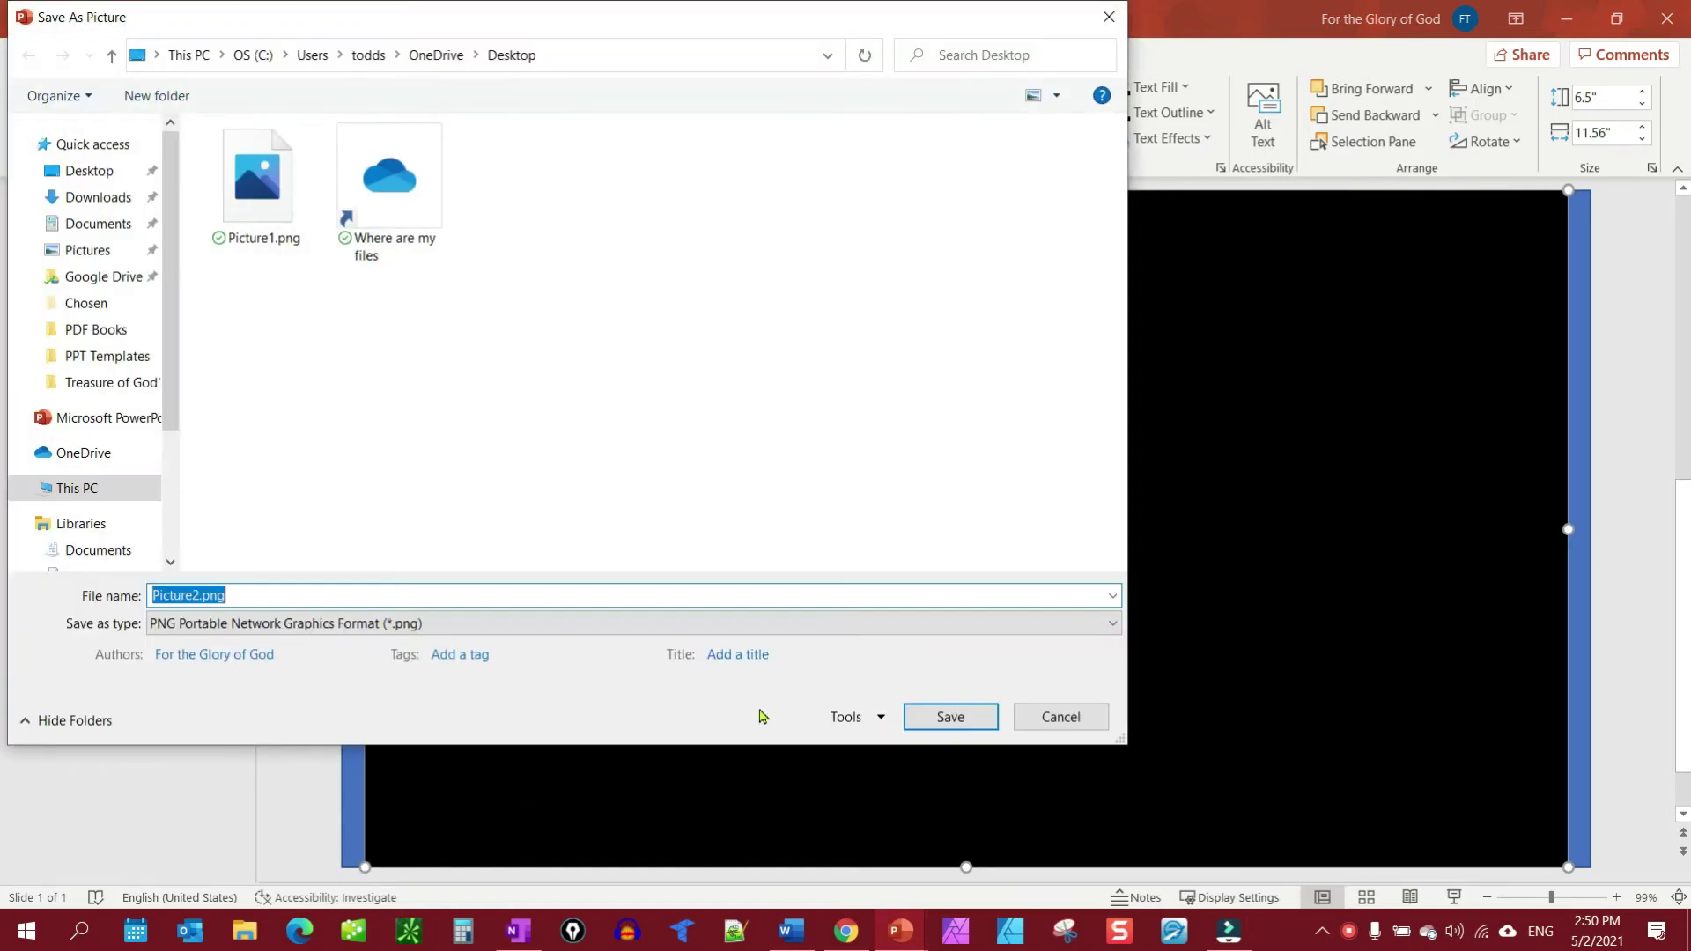
left_click(110, 172)
left_click(988, 713)
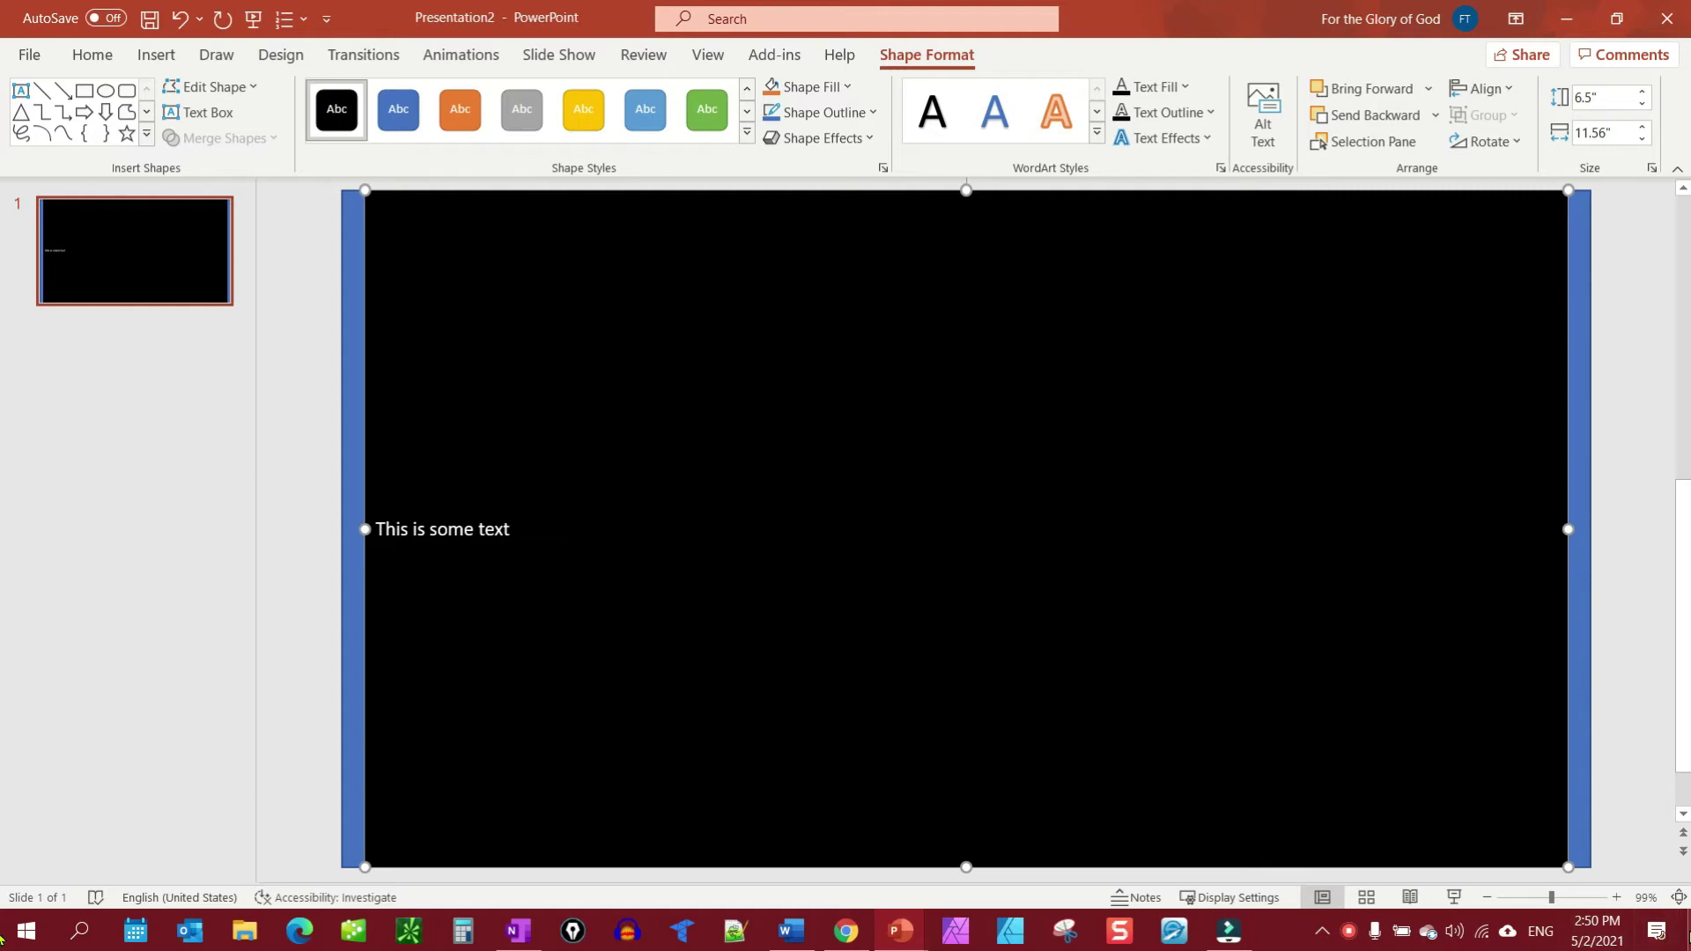
- Check the saved image on the desktop, then return to PowerPoint
left_click(1686, 938)
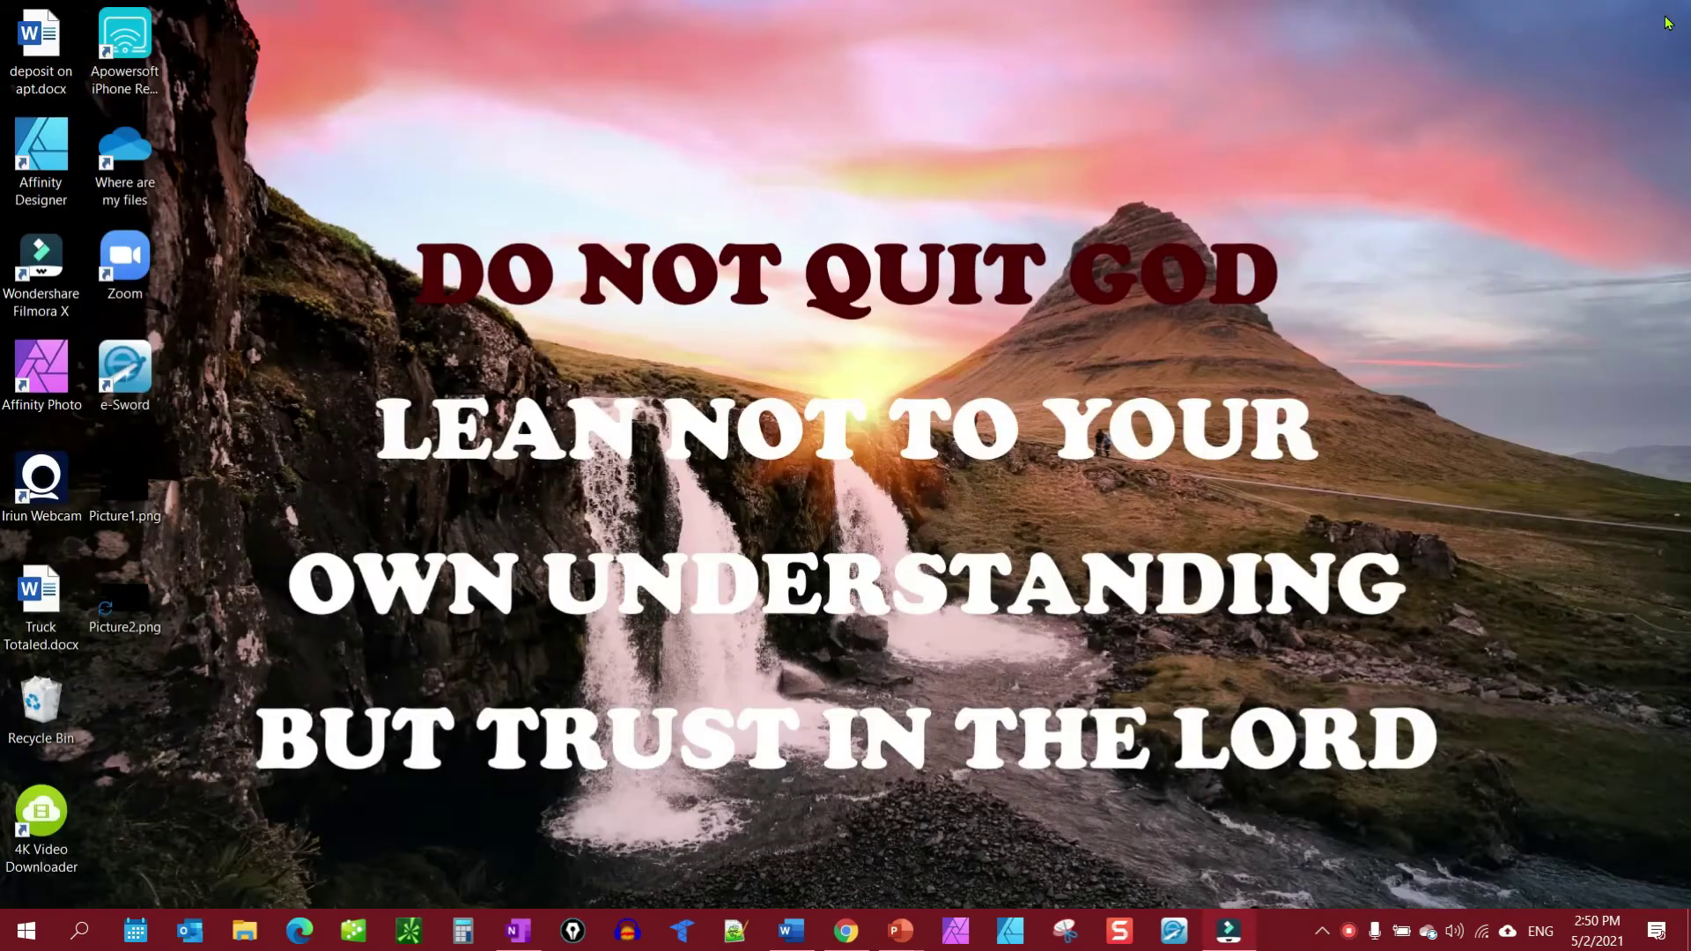
mouse_move(803, 945)
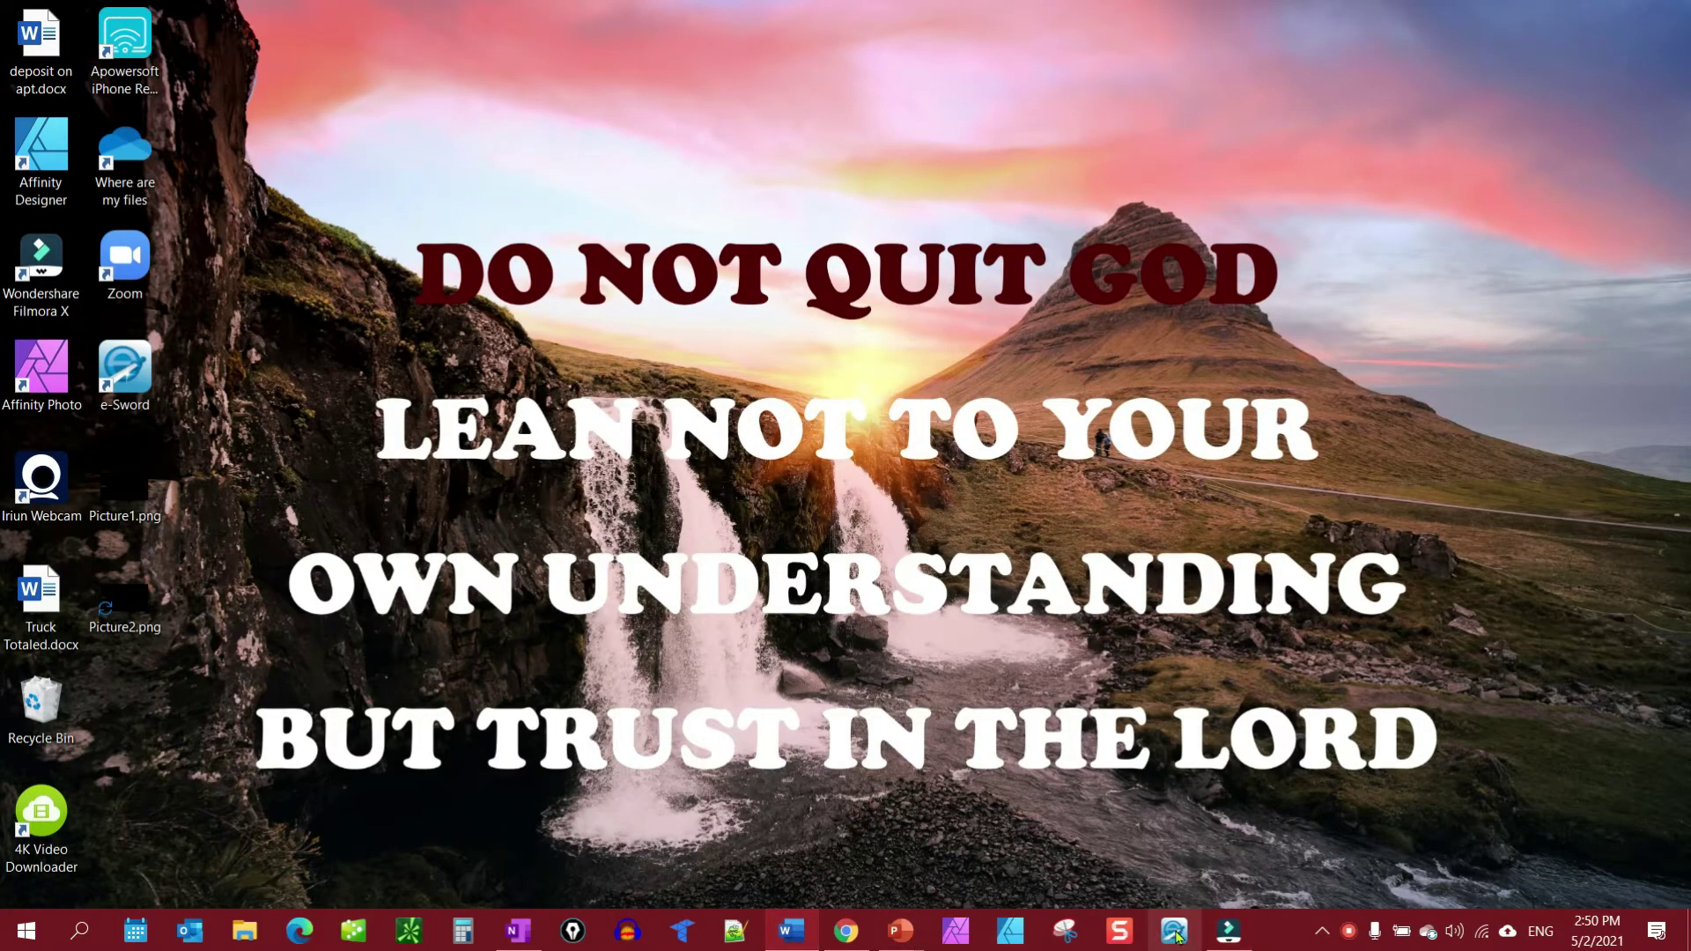
mouse_move(901, 941)
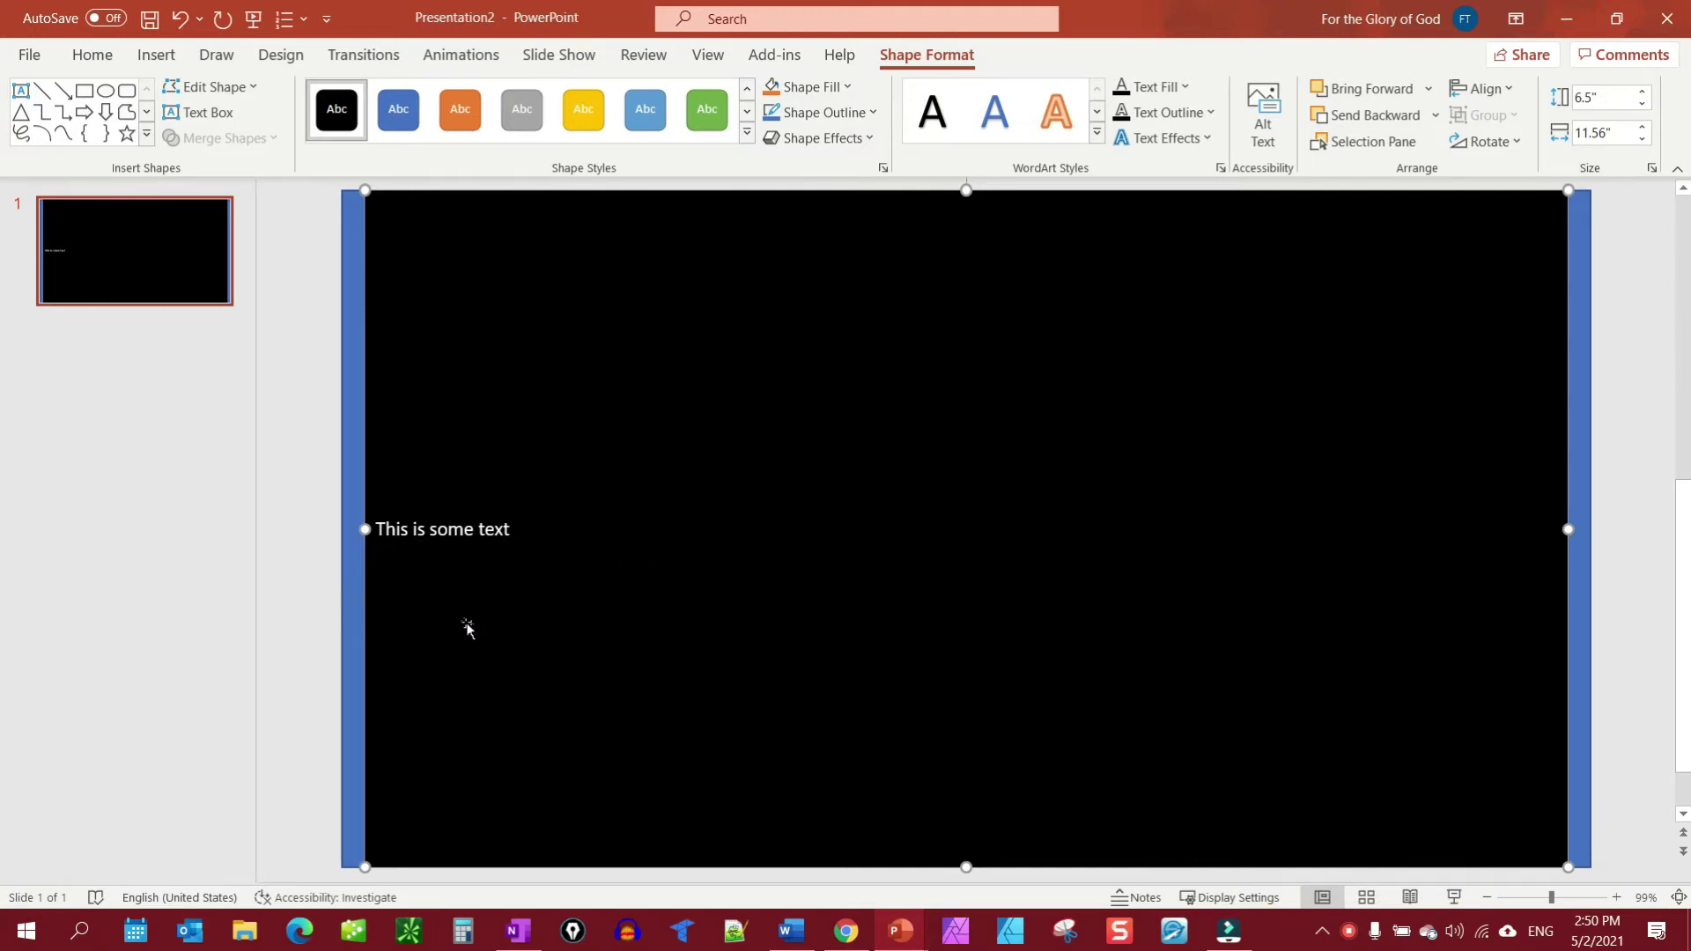
- Group the blue rectangle and the black text box into one object
left_click(348, 633, "shift")
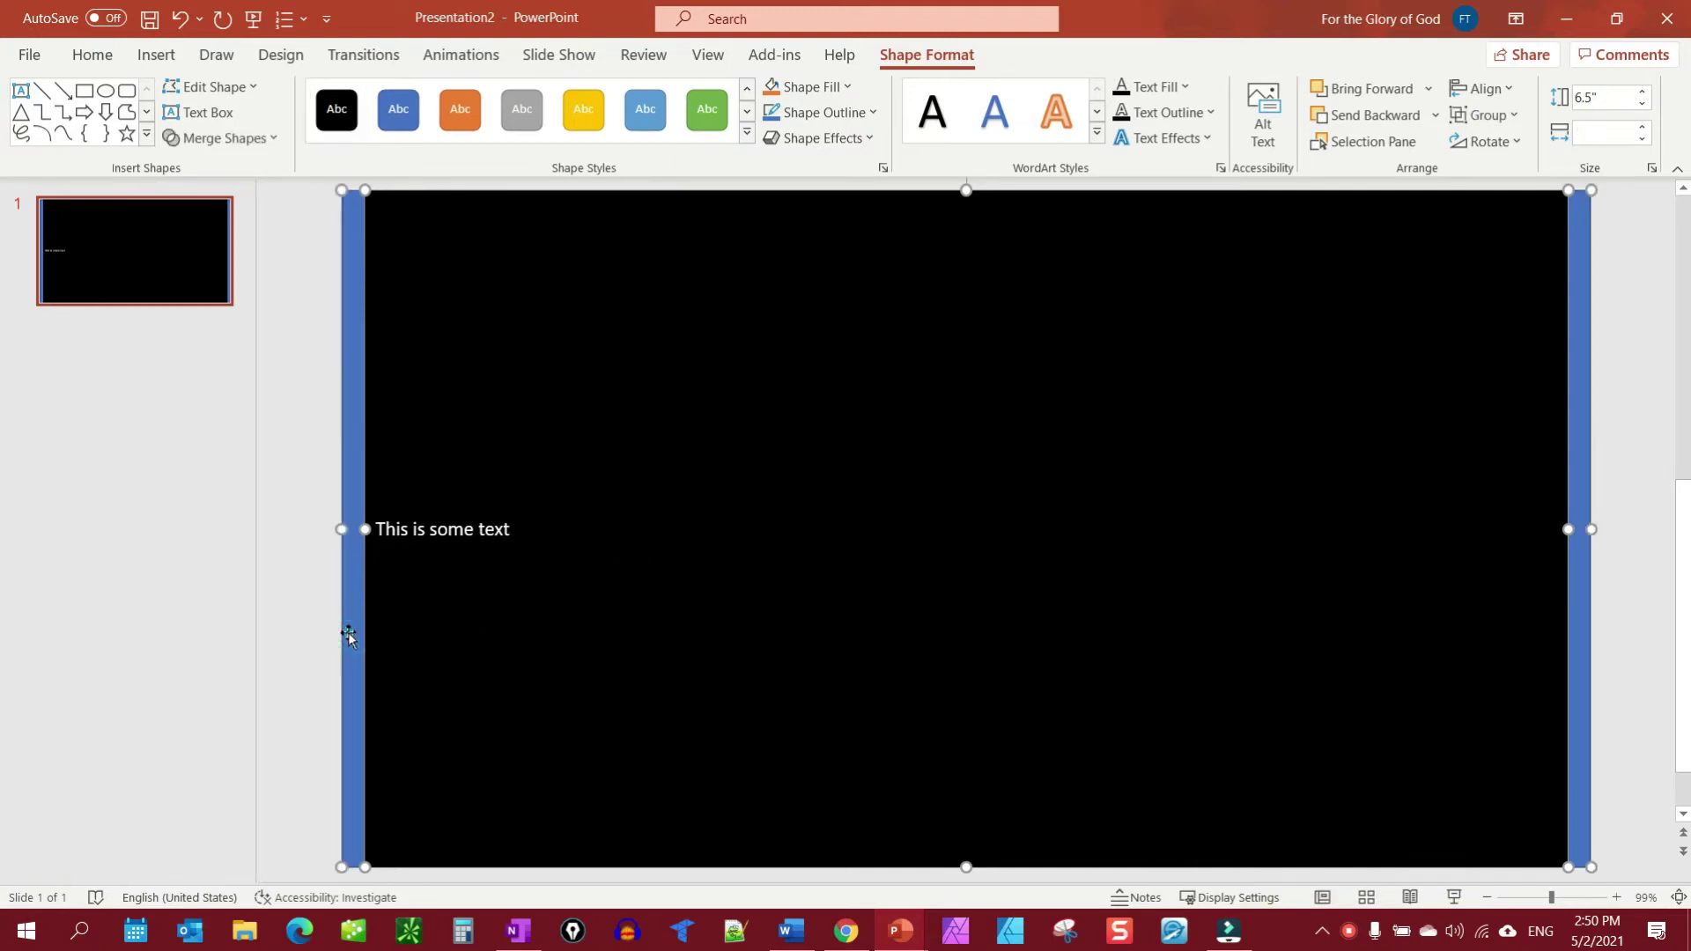
right_click(627, 552)
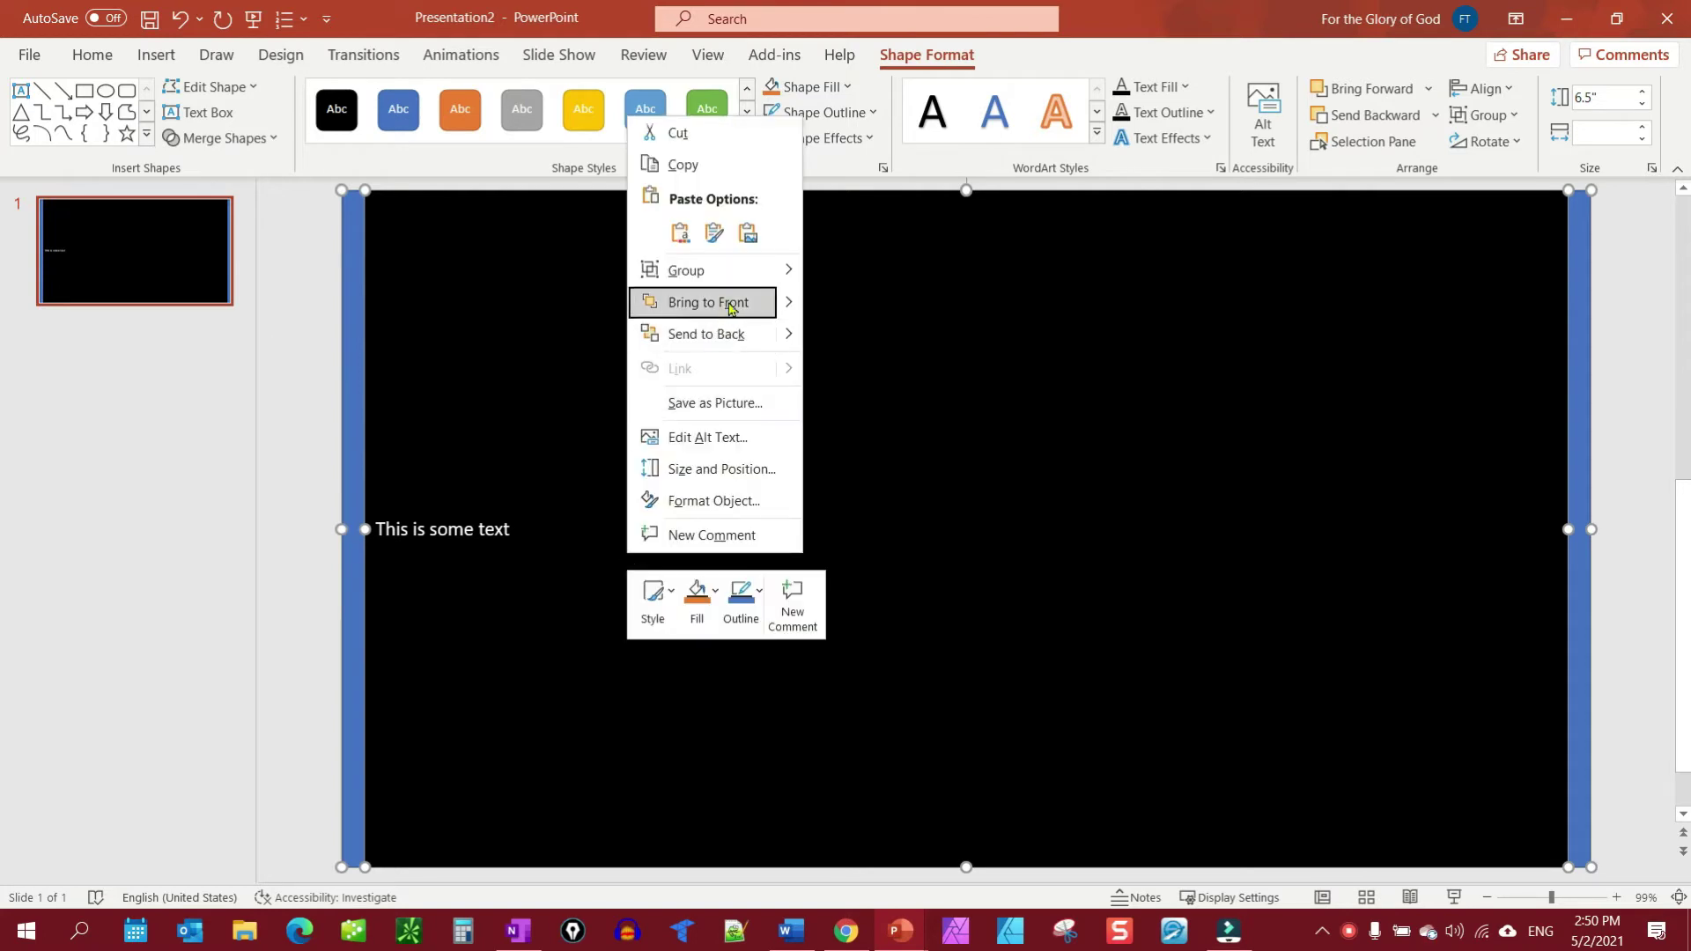
mouse_move(789, 280)
left_click(853, 273)
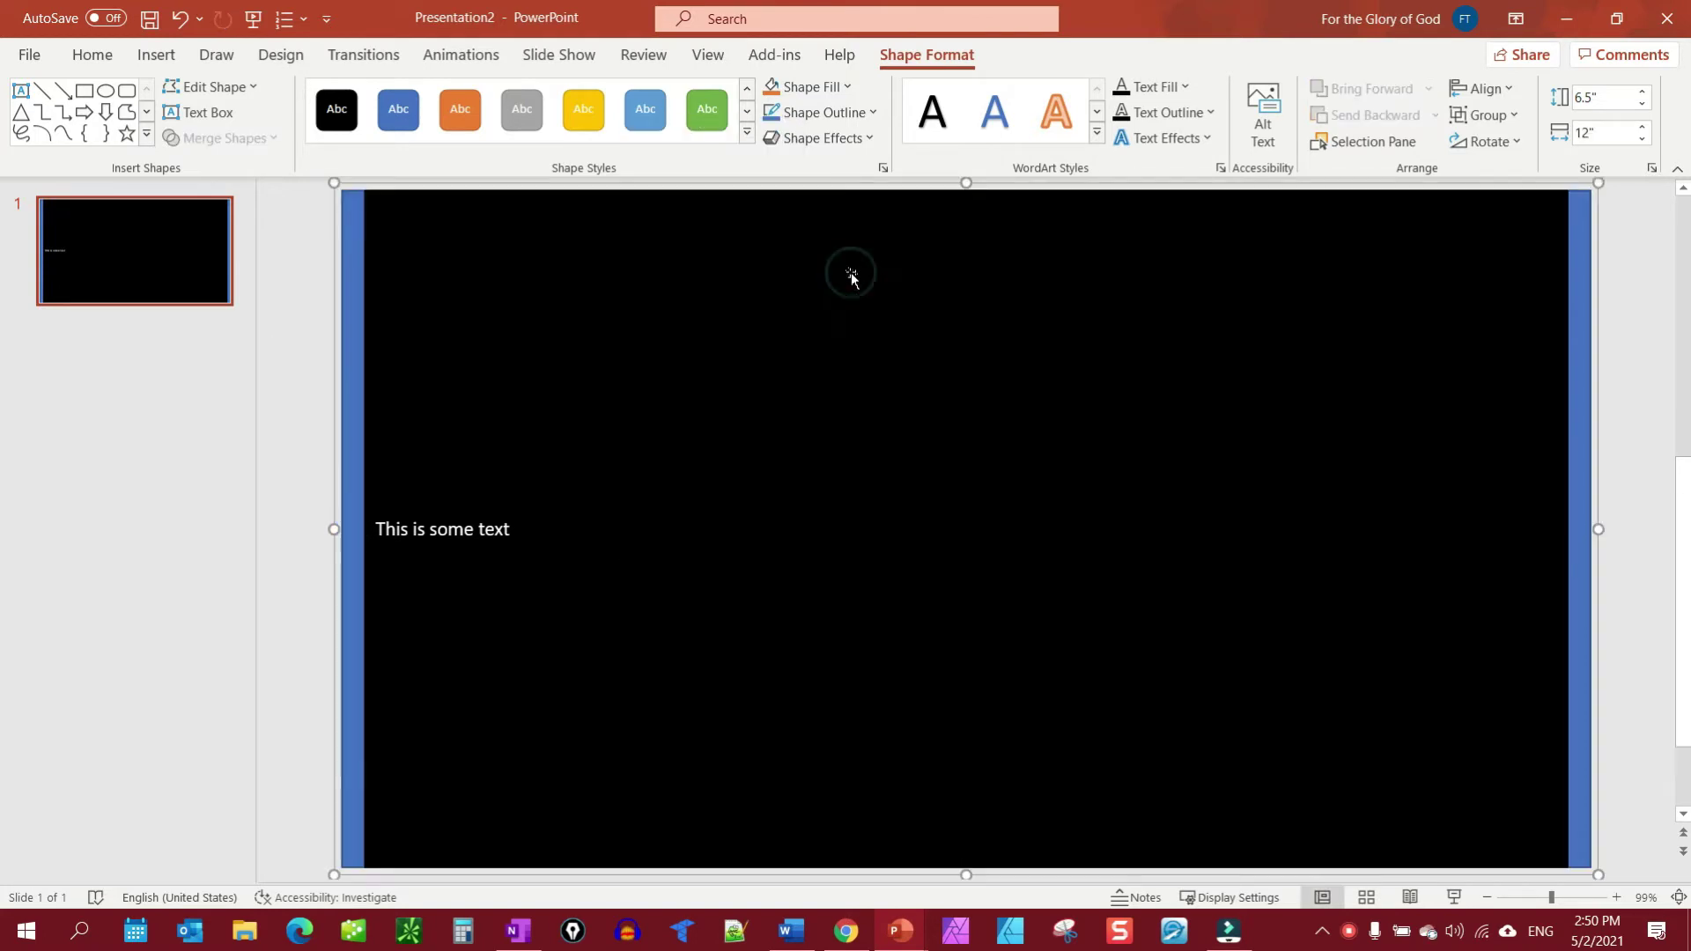
- Export the grouped object to the Desktop as Picture3.png and preview it
right_click(1401, 780)
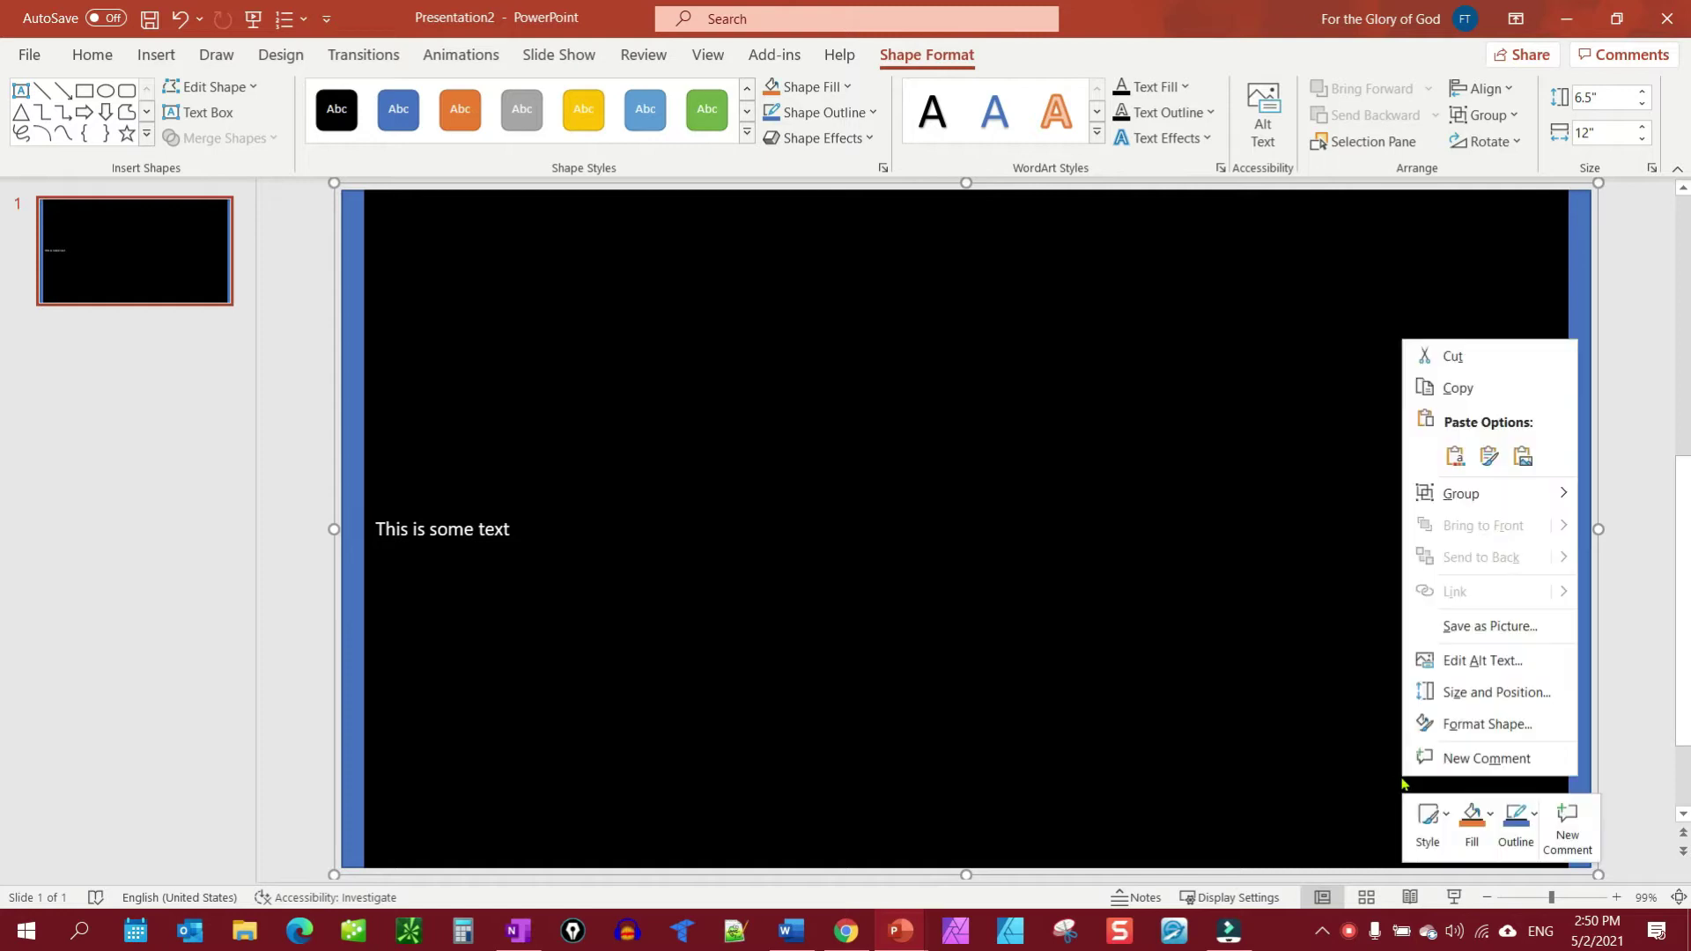
left_click(1480, 632)
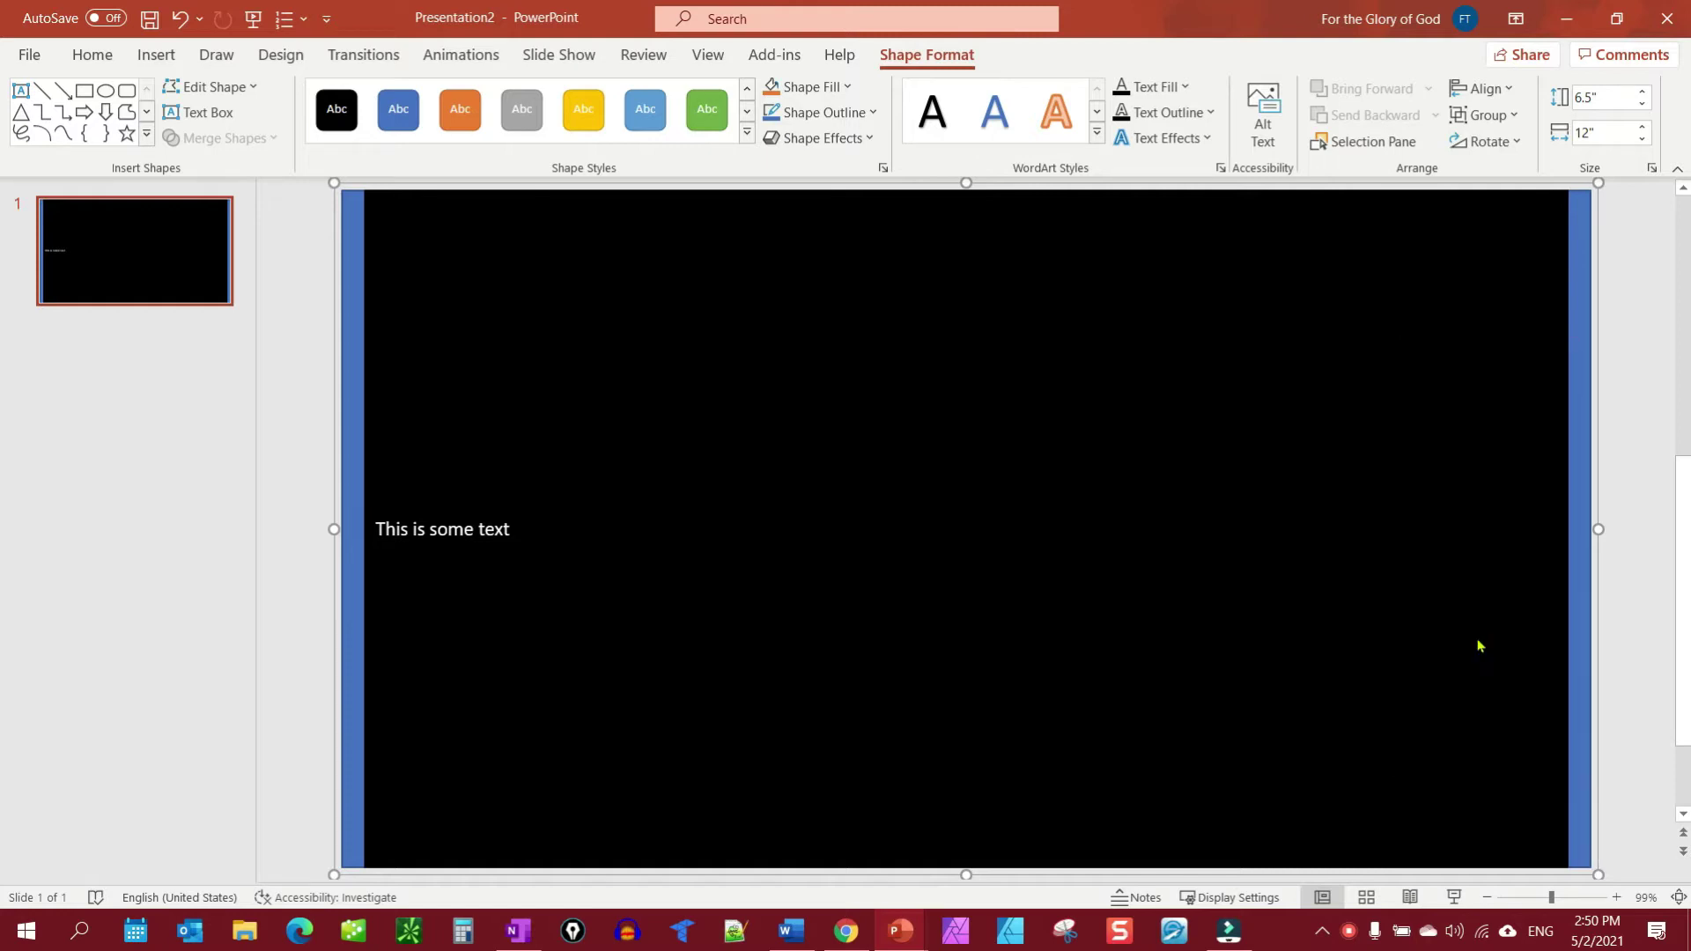
left_click(936, 715)
left_click(1686, 932)
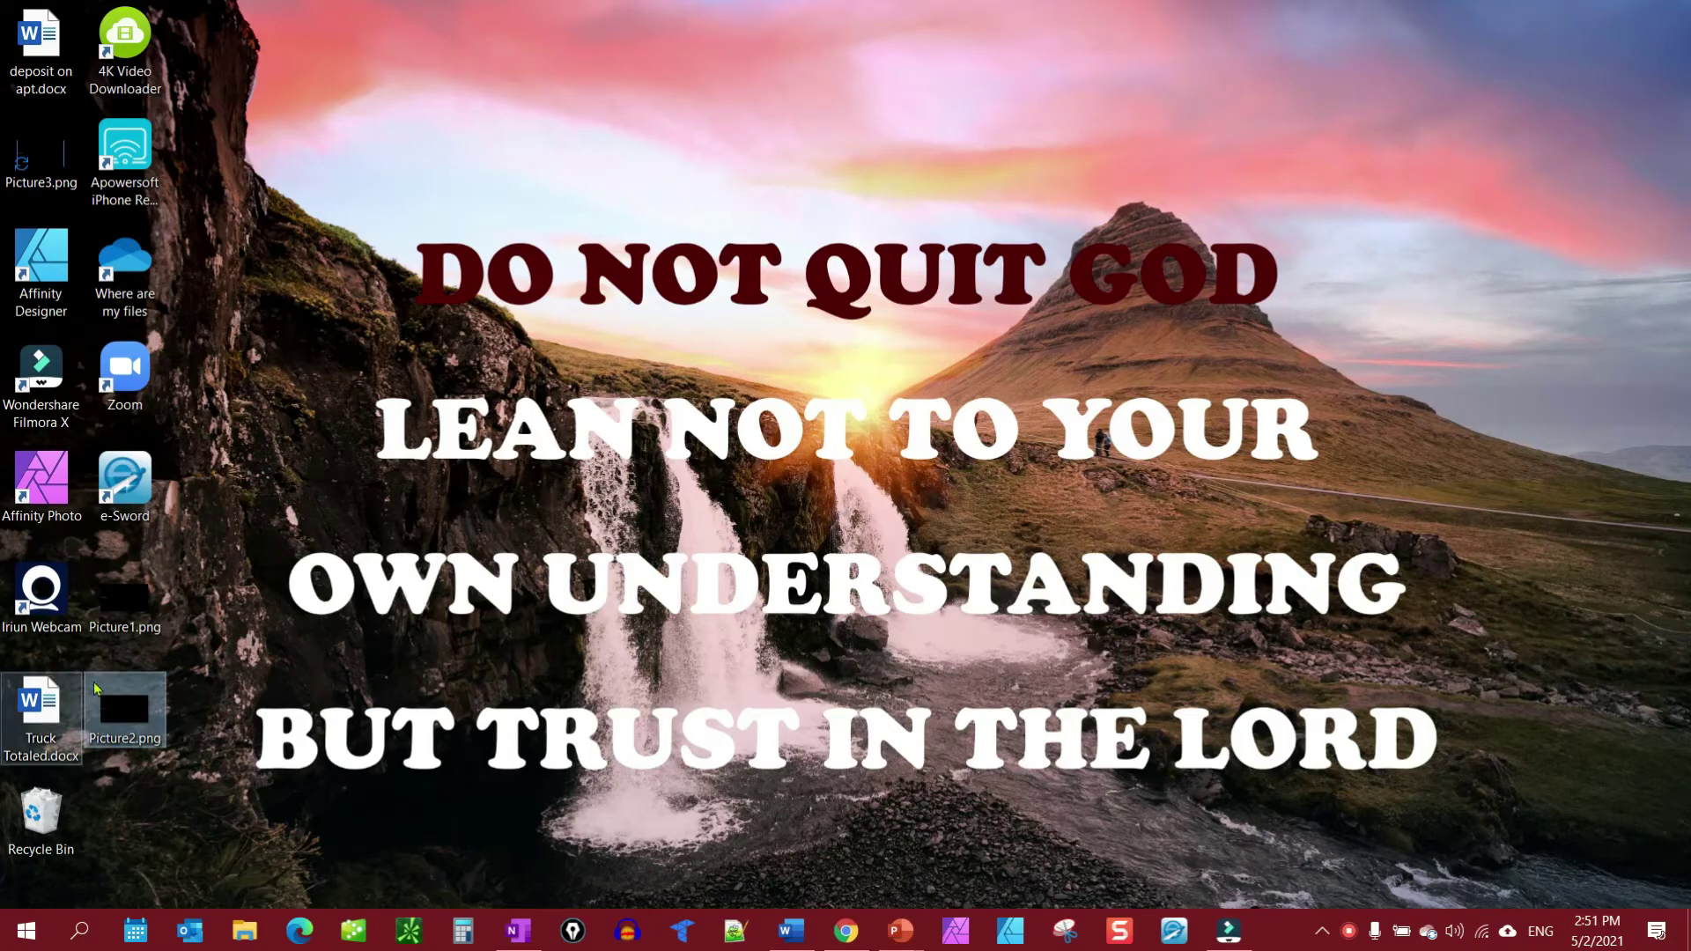
double_click(28, 161)
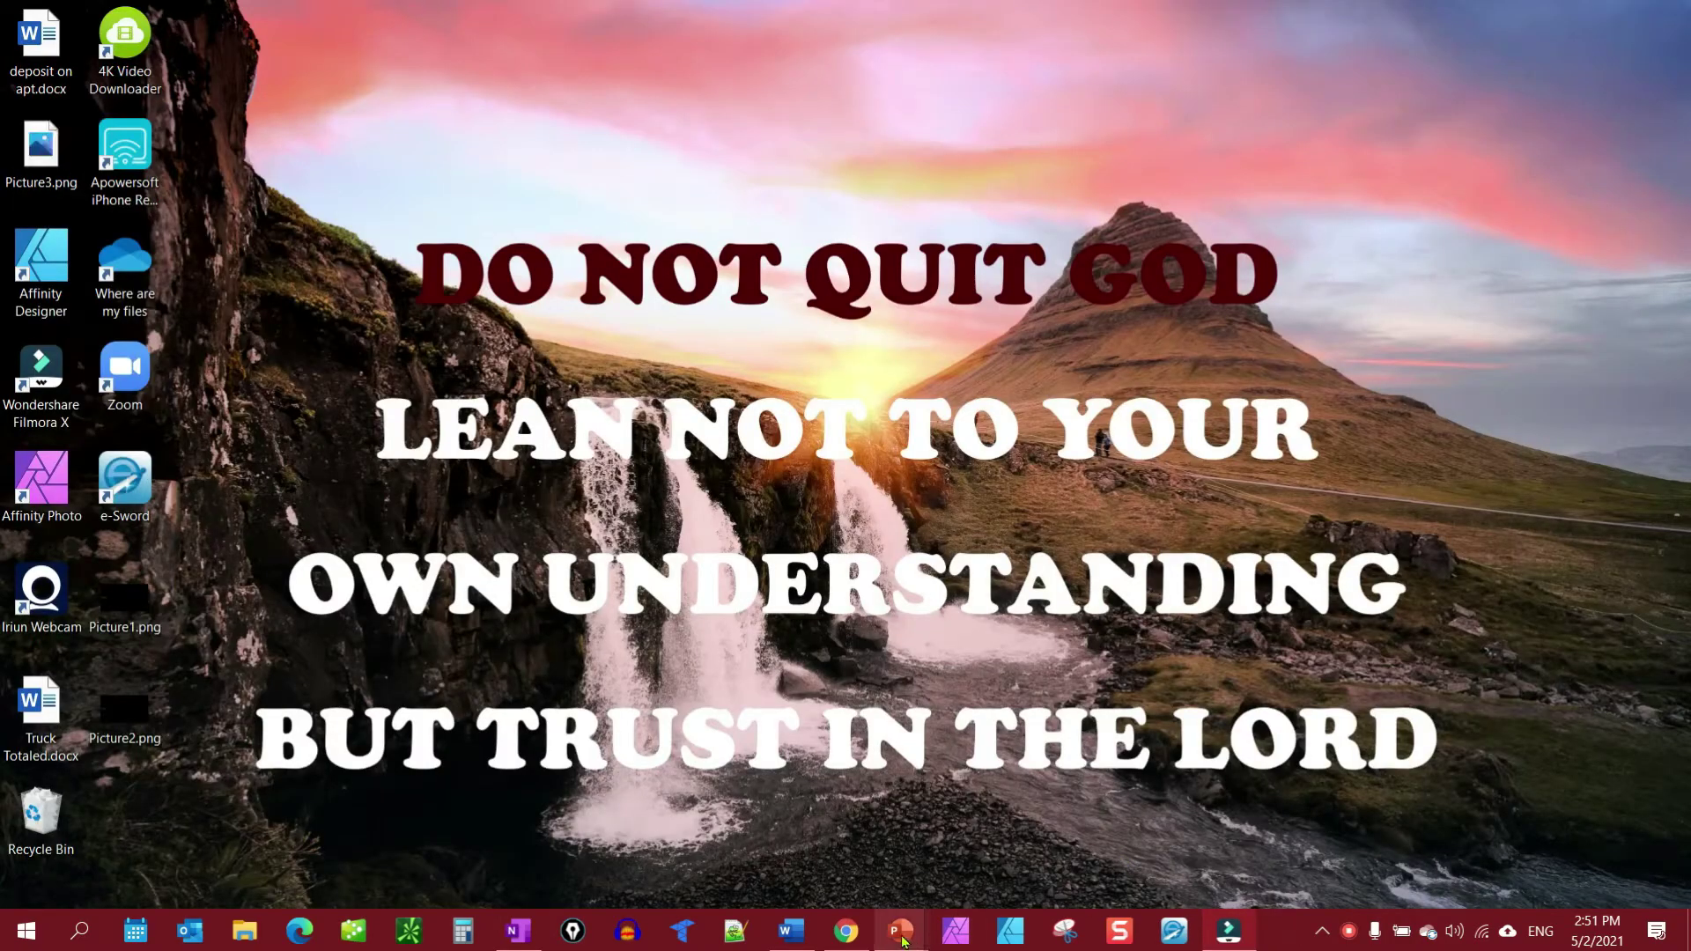
- Give the grouped rectangle a solid Black fill through Format Shape
mouse_move(899, 931)
left_click(994, 879)
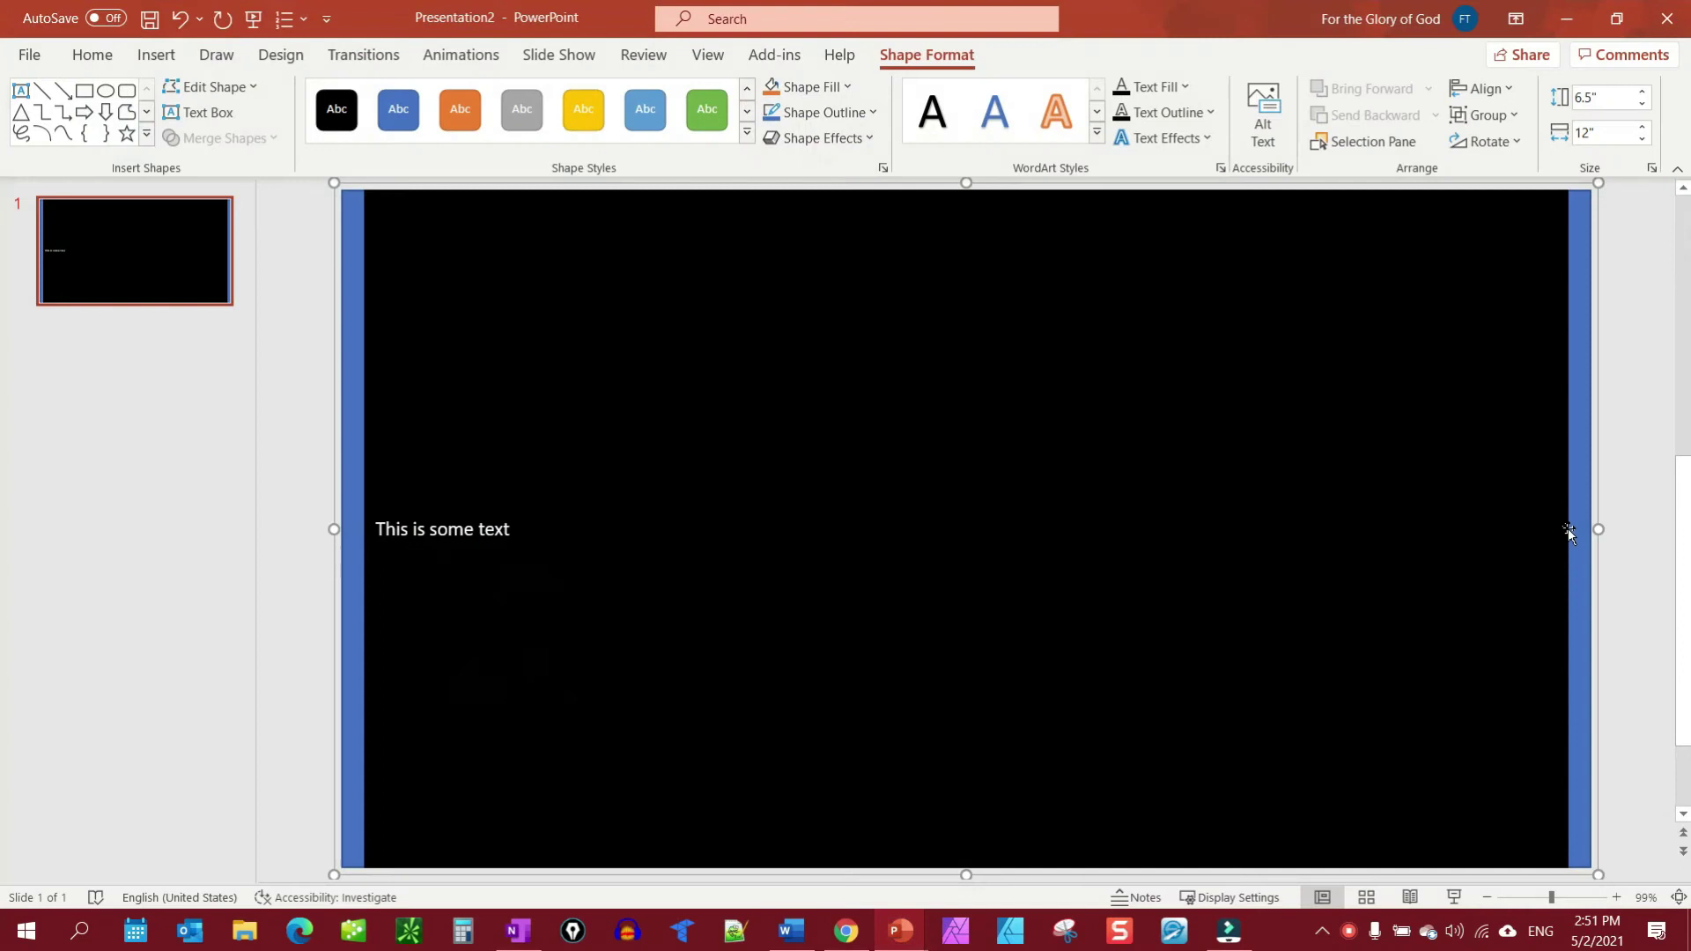
right_click(1538, 546)
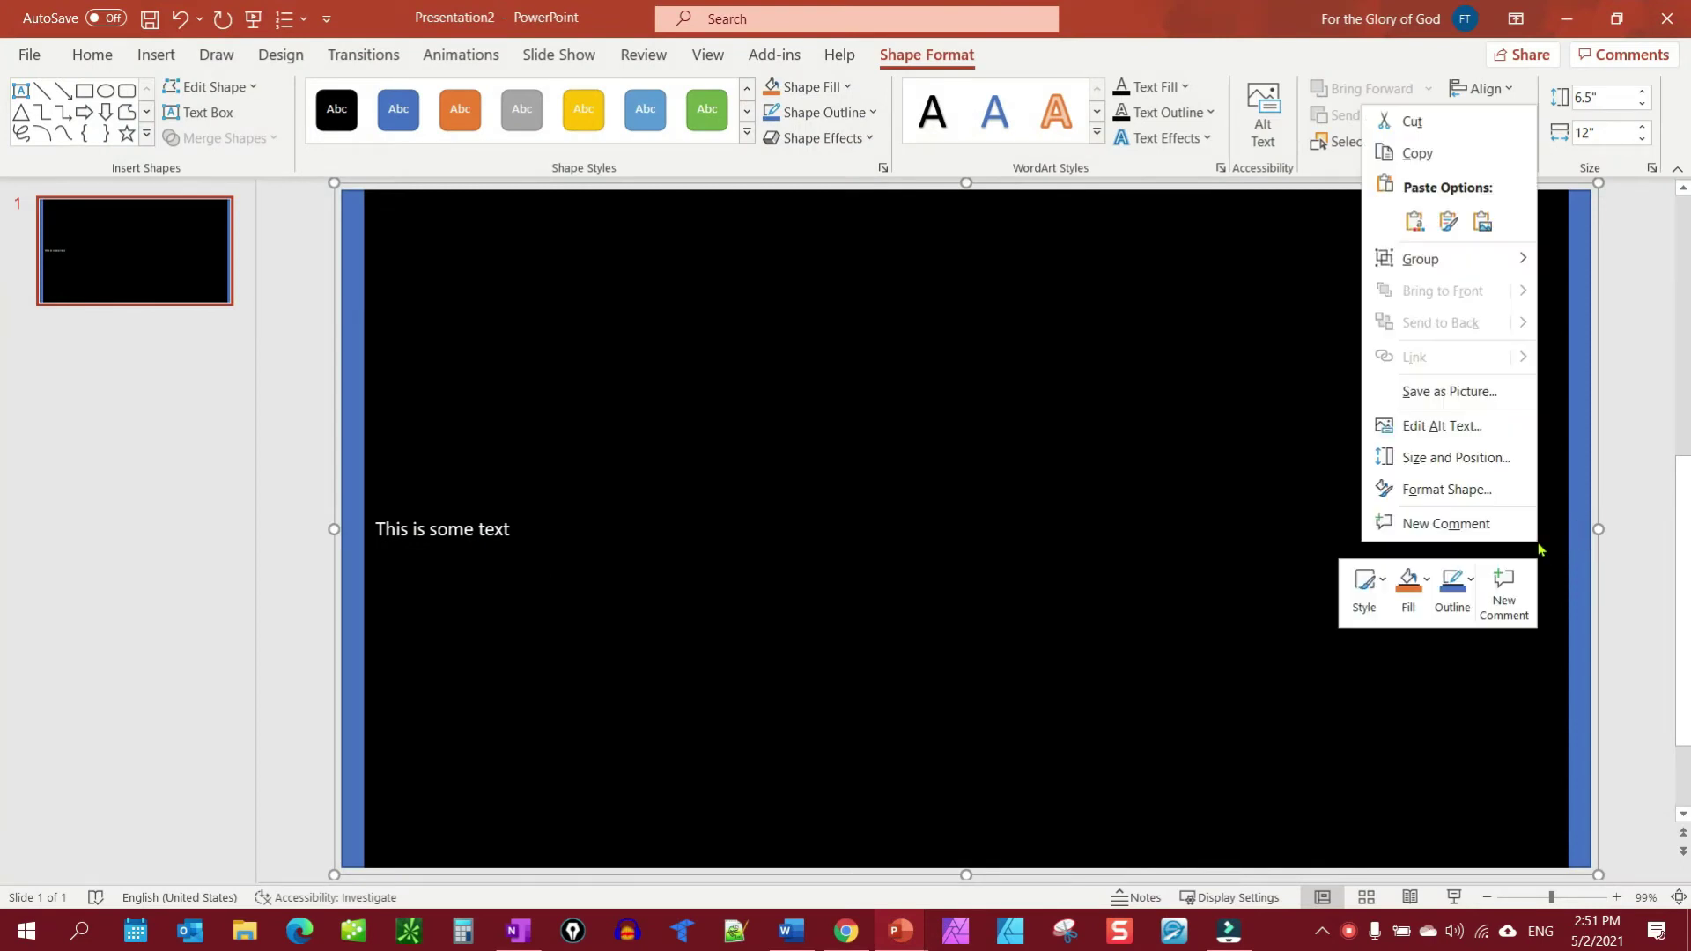
right_click(1579, 529)
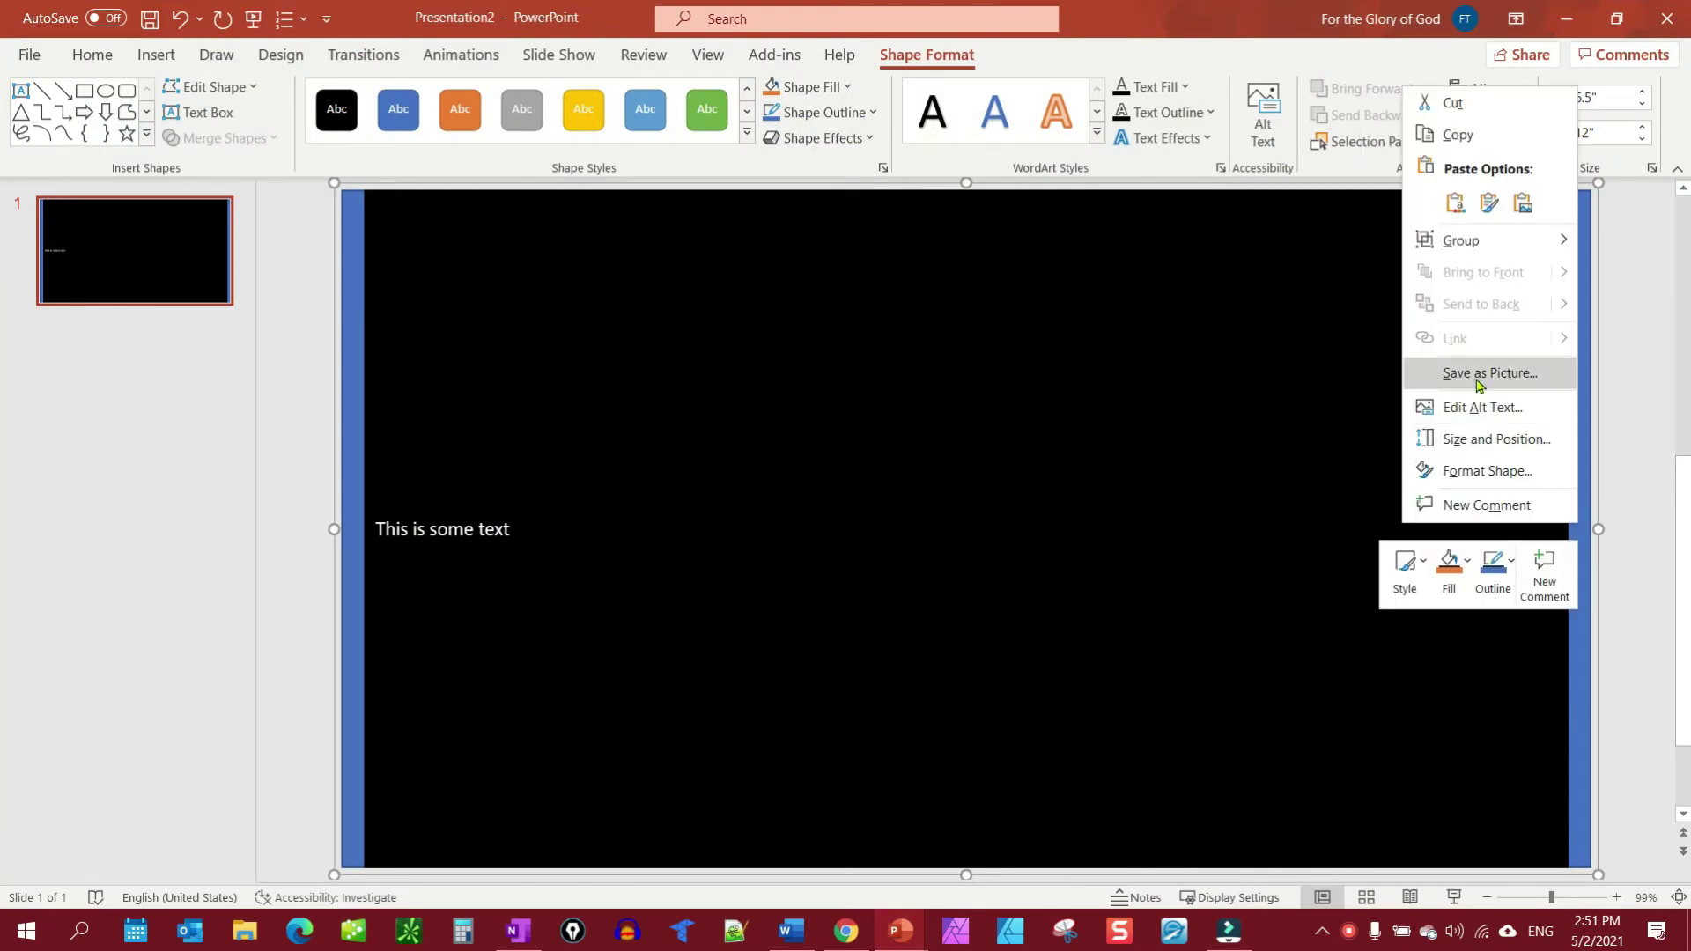
left_click(1490, 471)
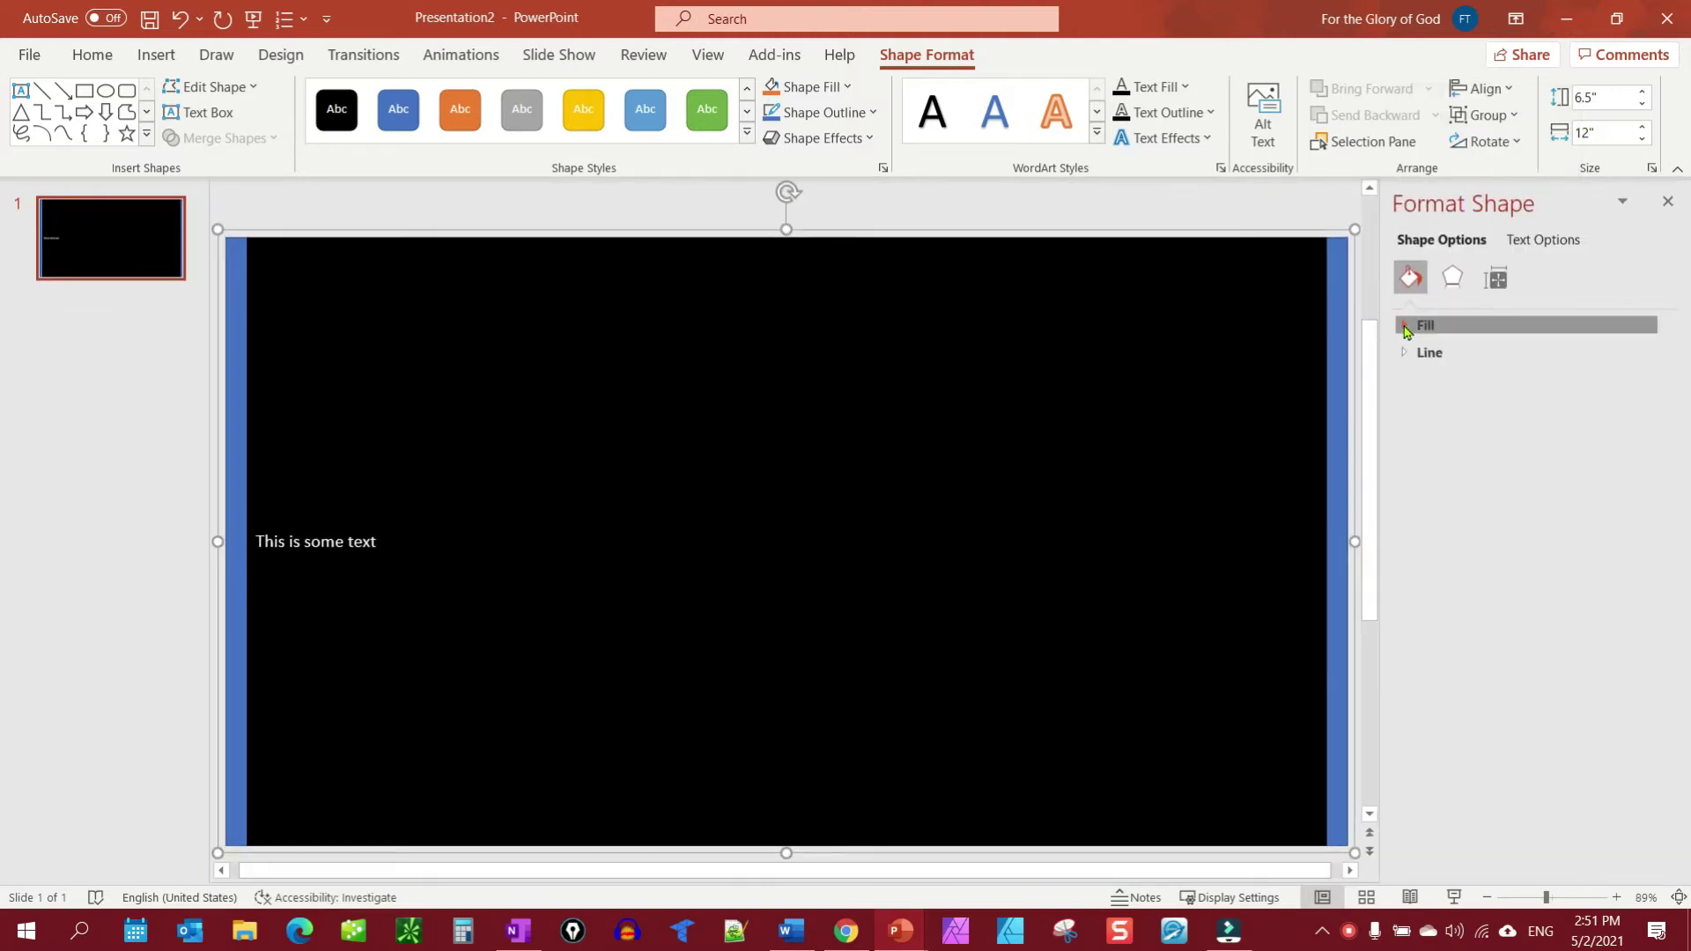
left_click(1418, 326)
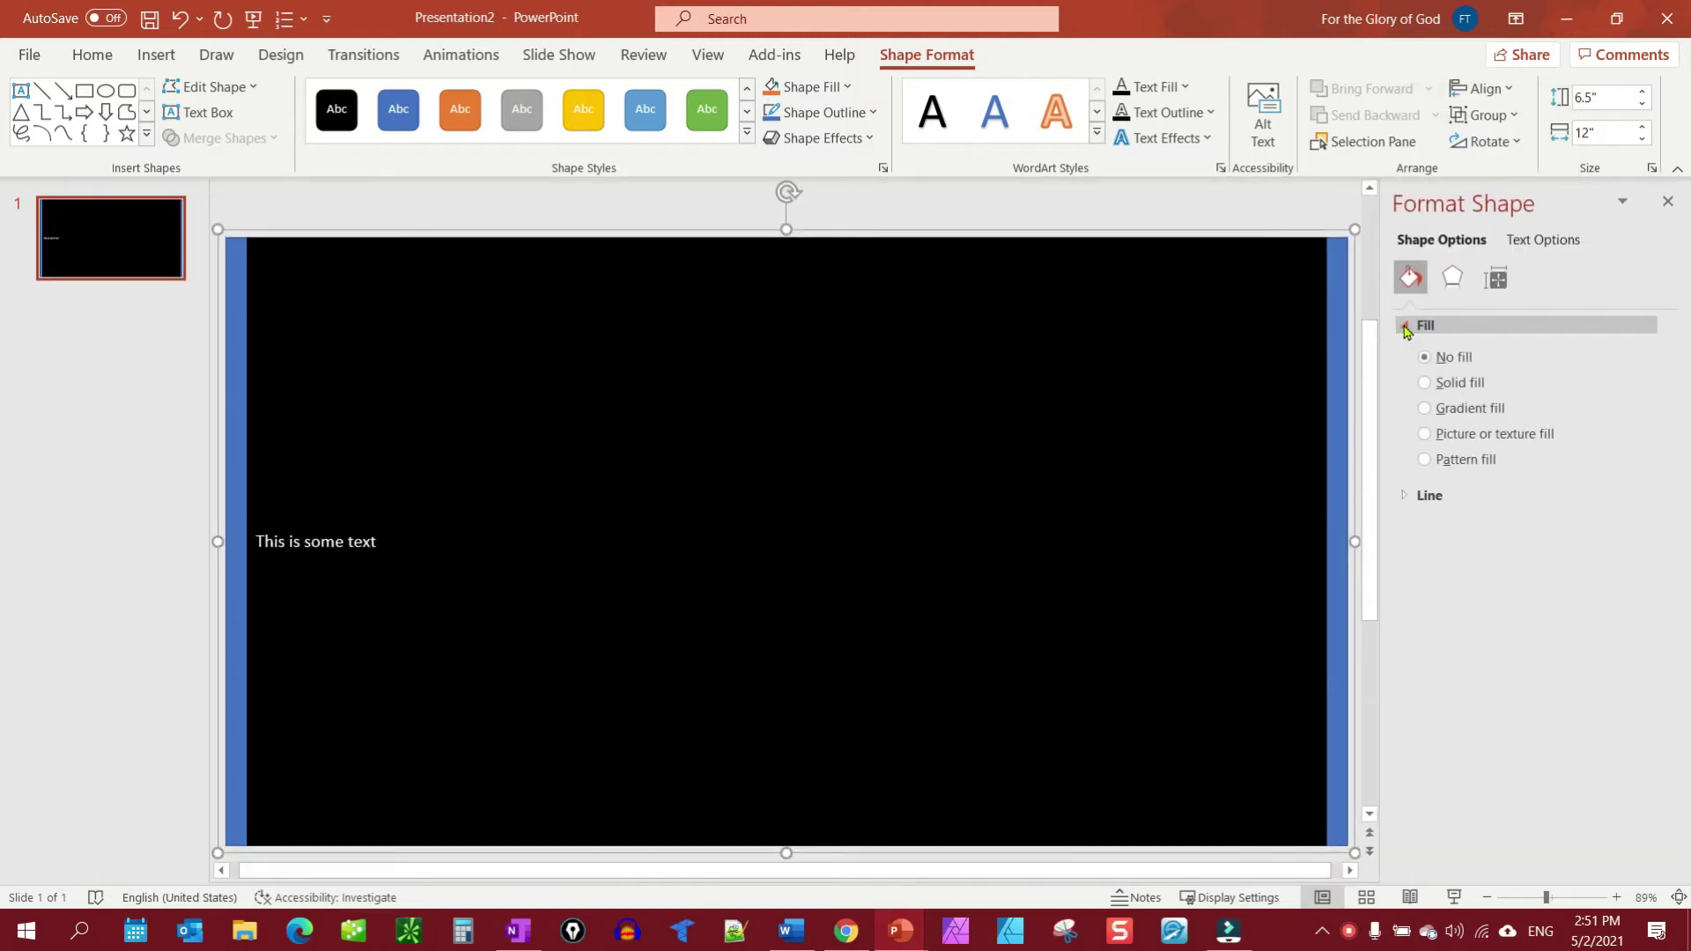
left_click(1426, 383)
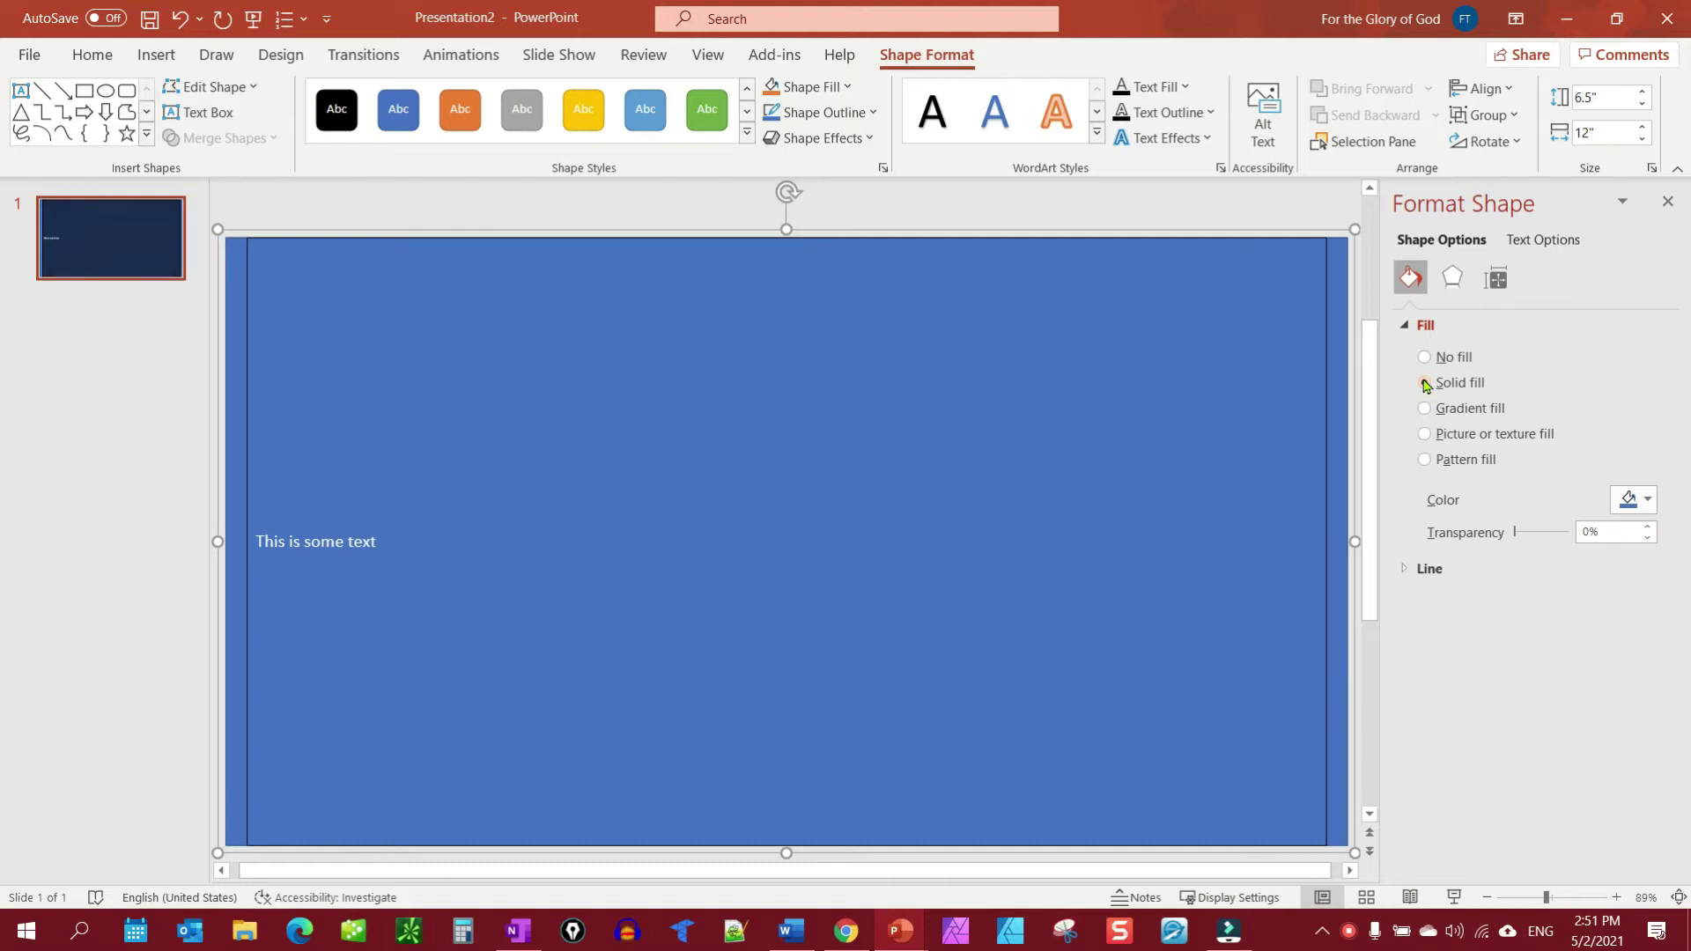
left_click(1647, 499)
left_click(1539, 559)
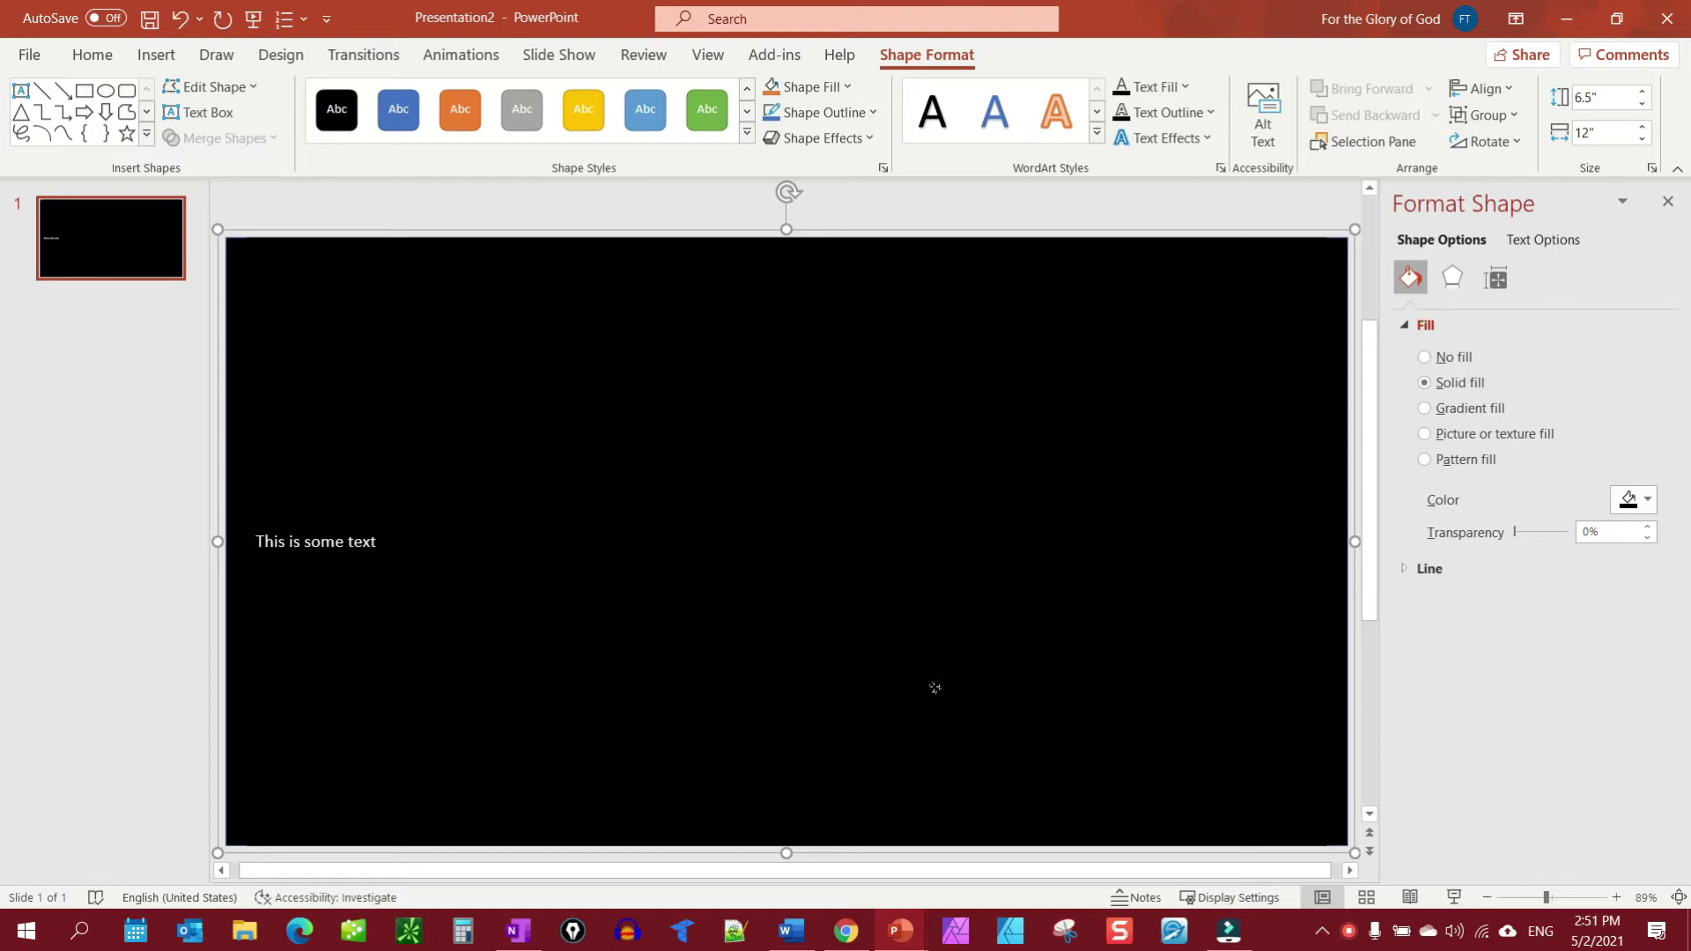
- Save the all-black grouped shape as Picture4.png on the Desktop, then show the desktop
right_click(935, 688)
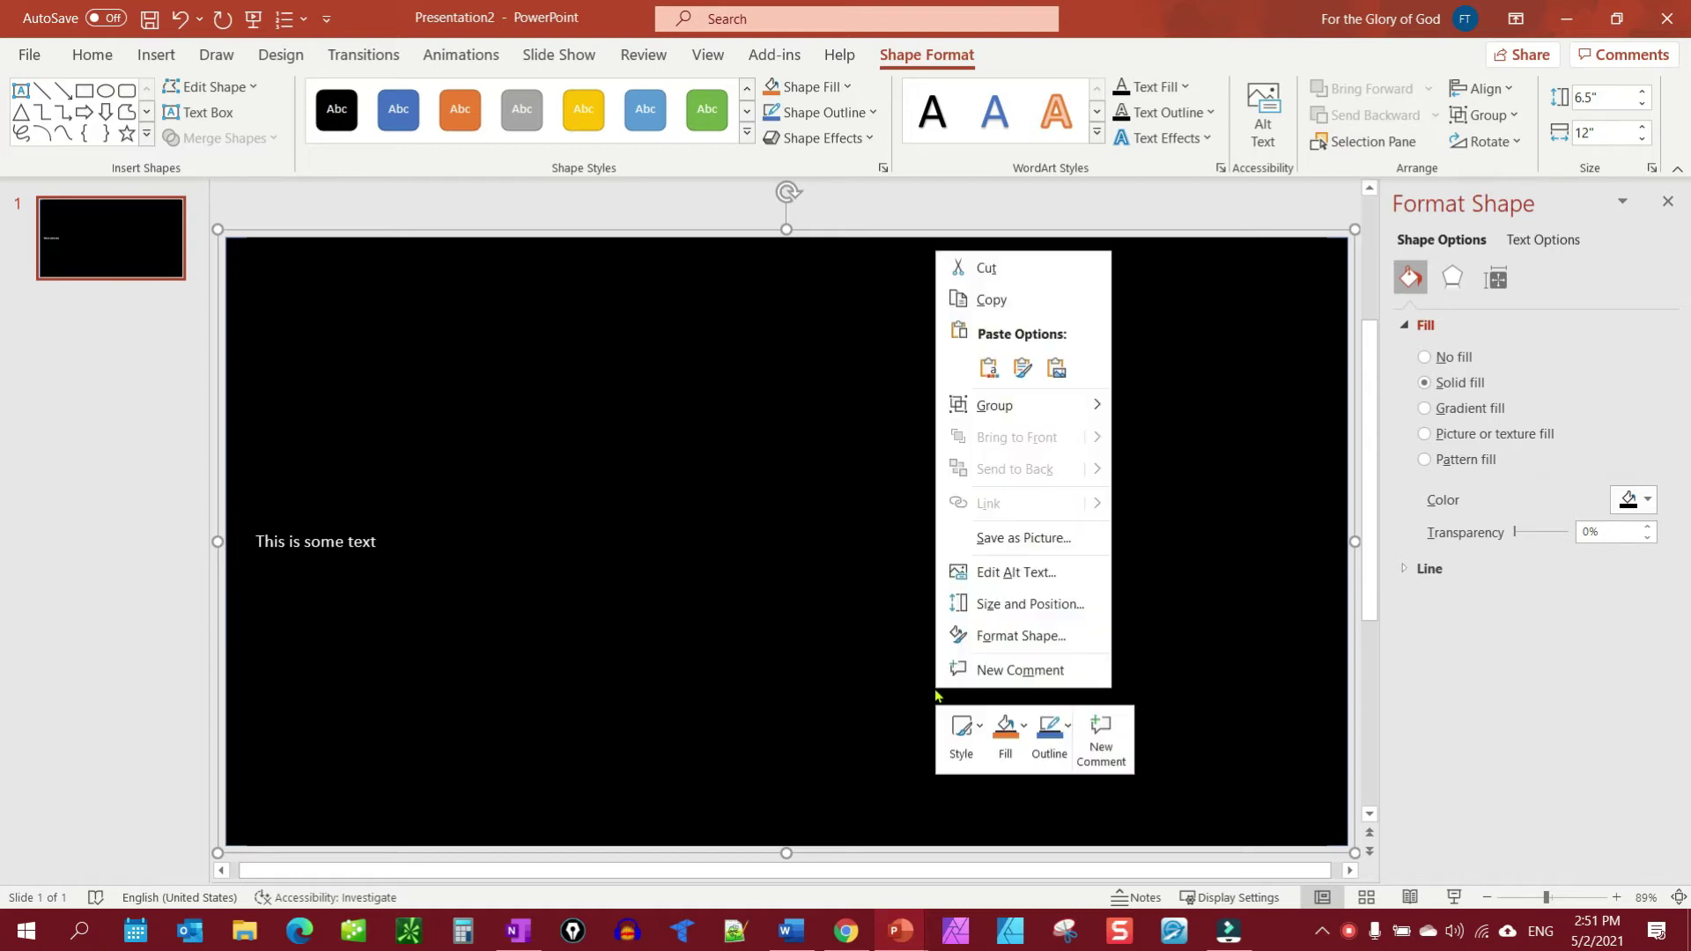
left_click(1009, 539)
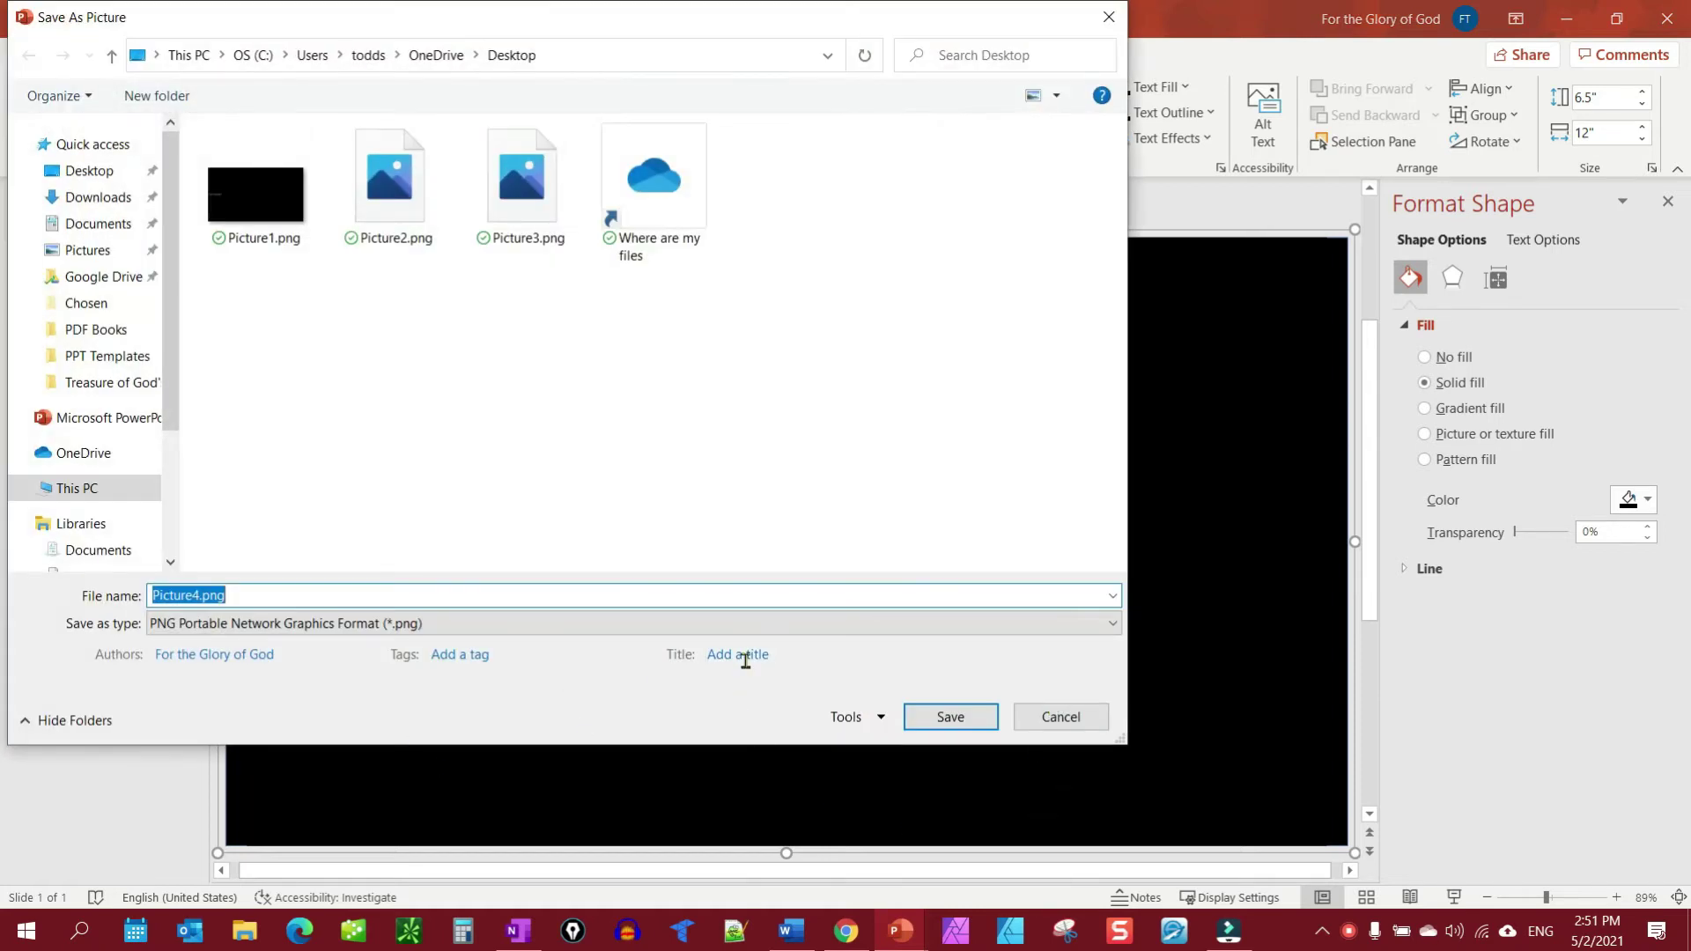
left_click(943, 719)
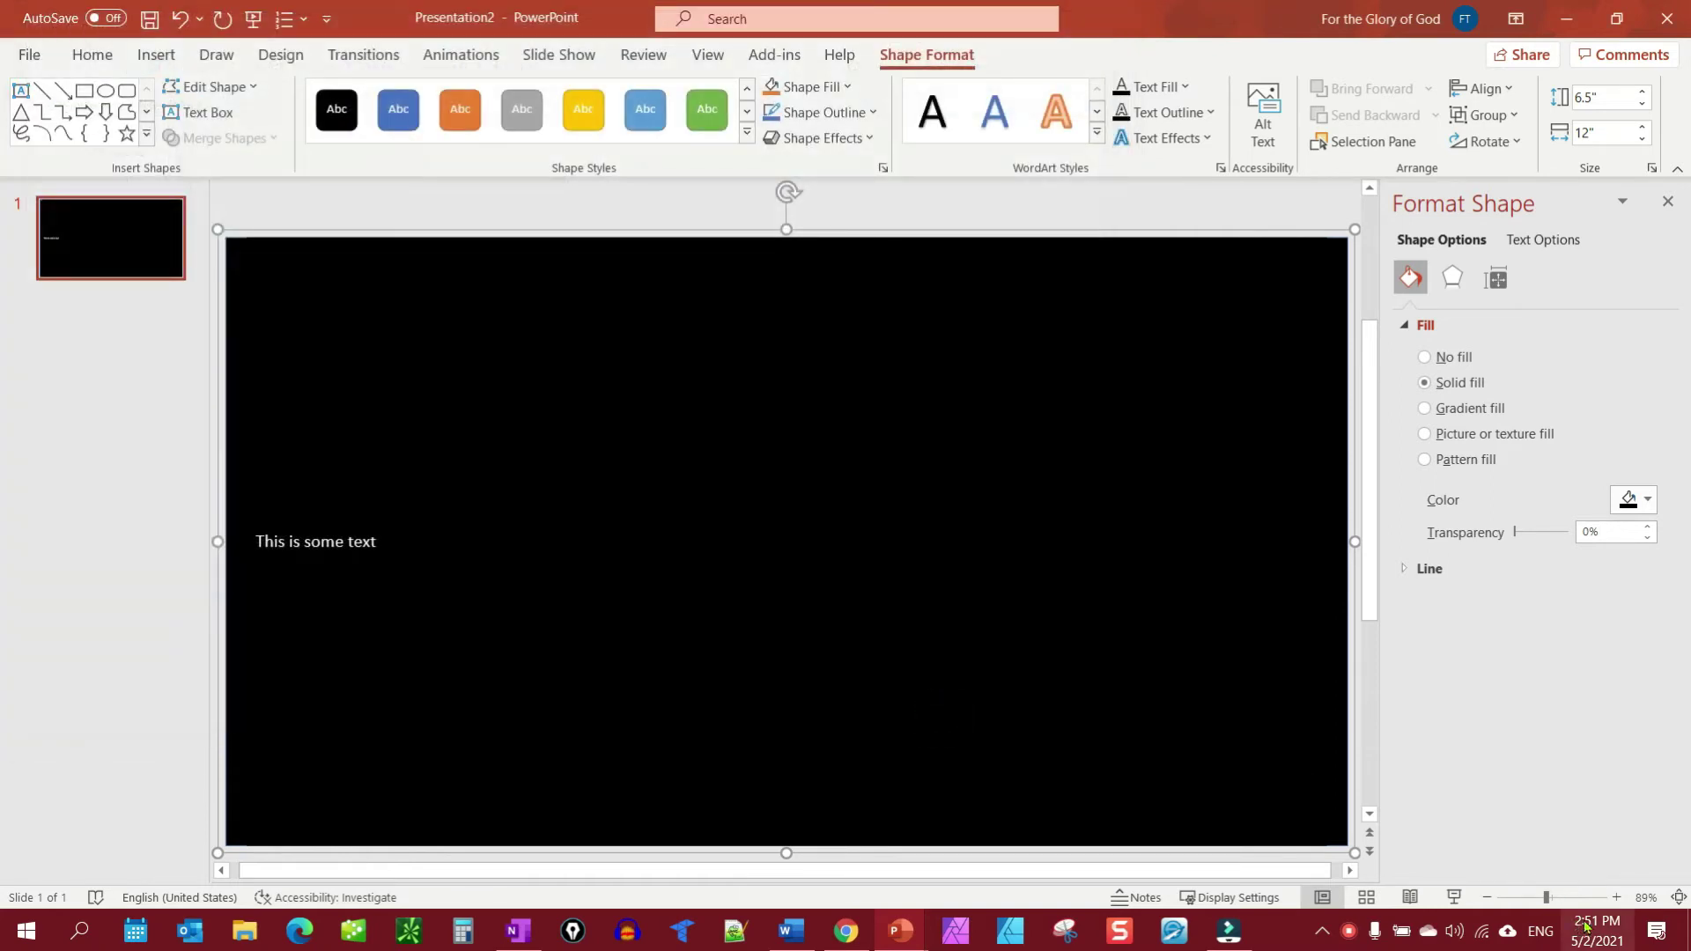
key("super+d")
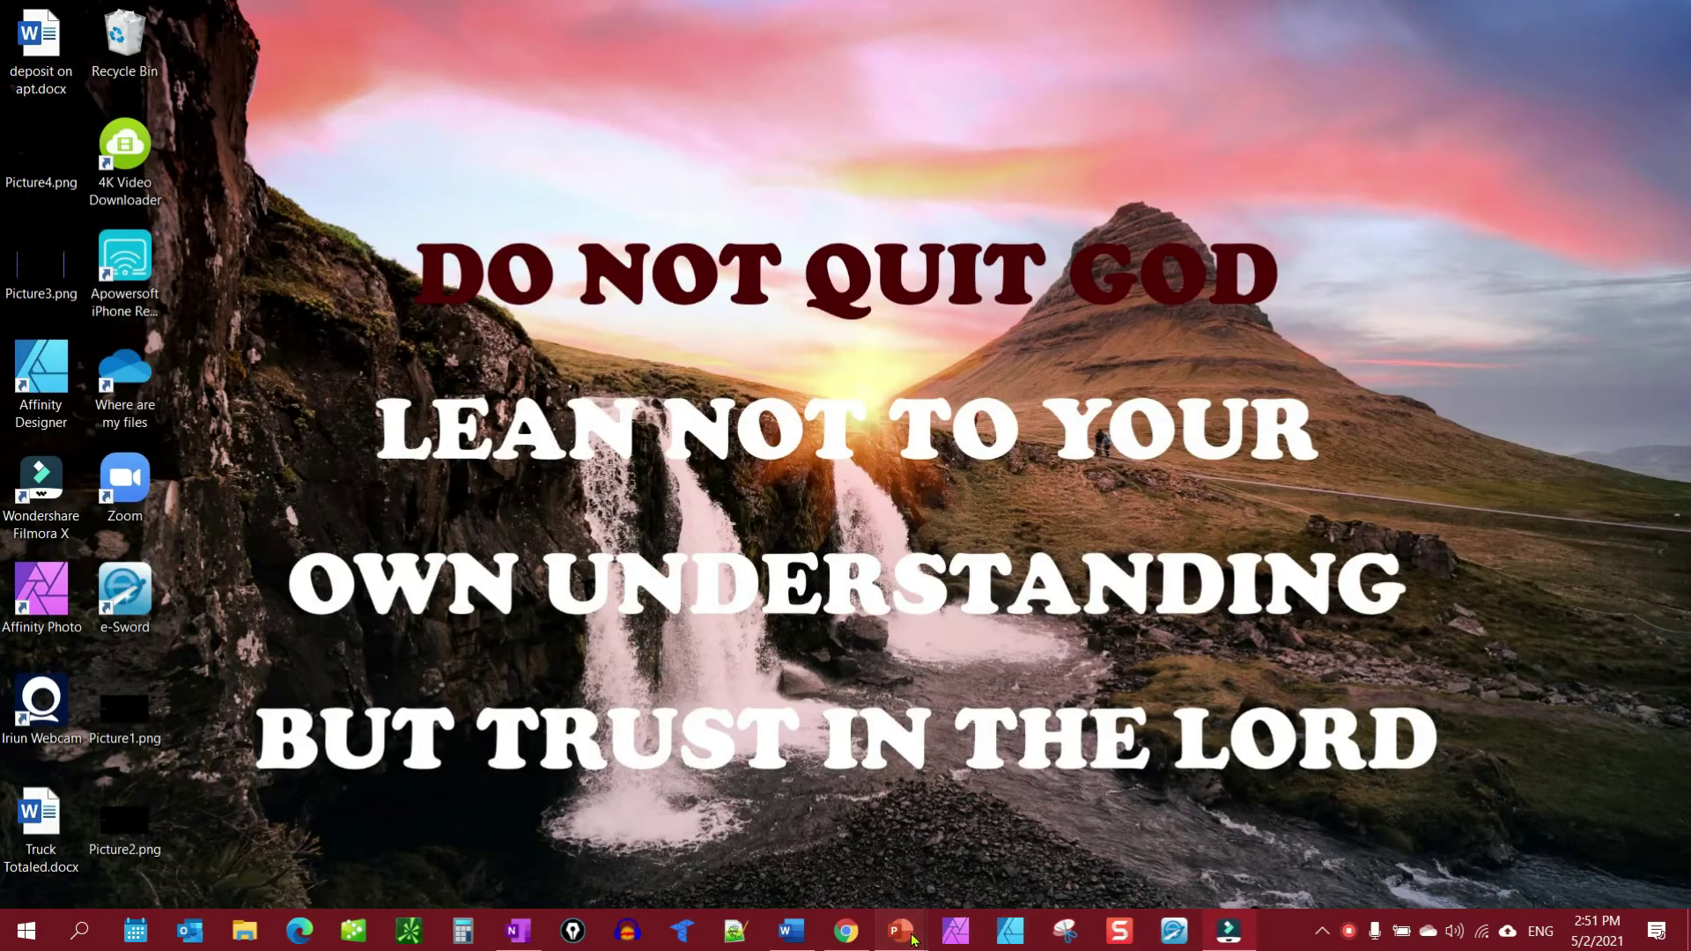
- Return to the Presentation2 window and select the slide's text box
mouse_move(913, 940)
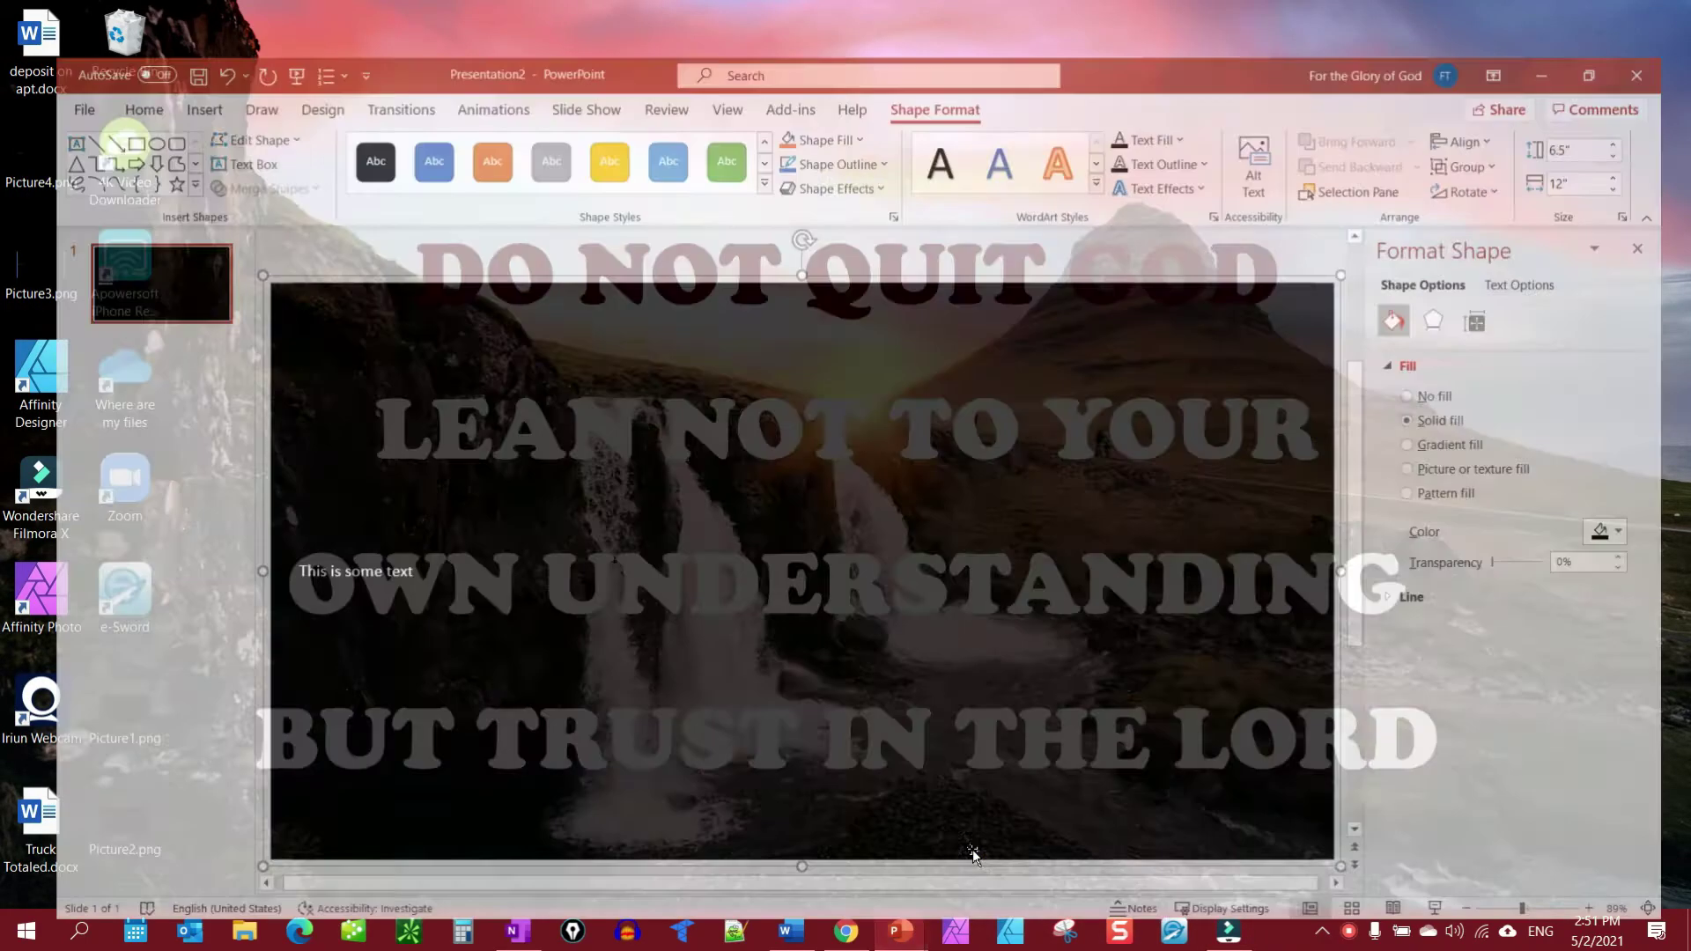
left_click(978, 855)
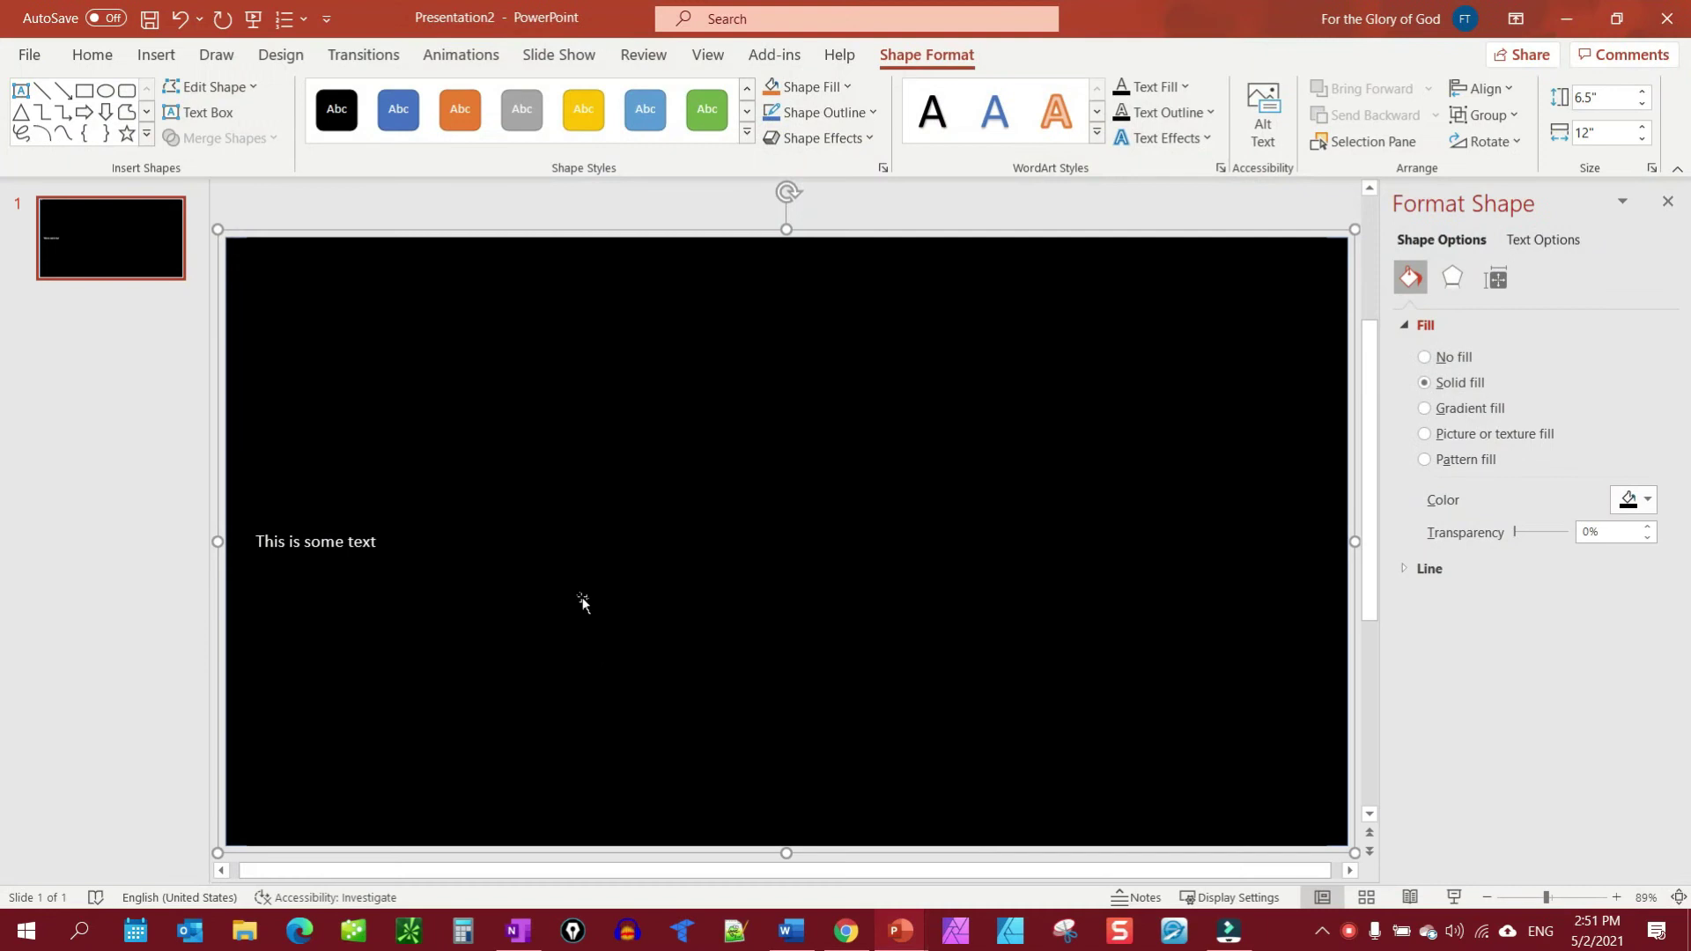
left_click(408, 541)
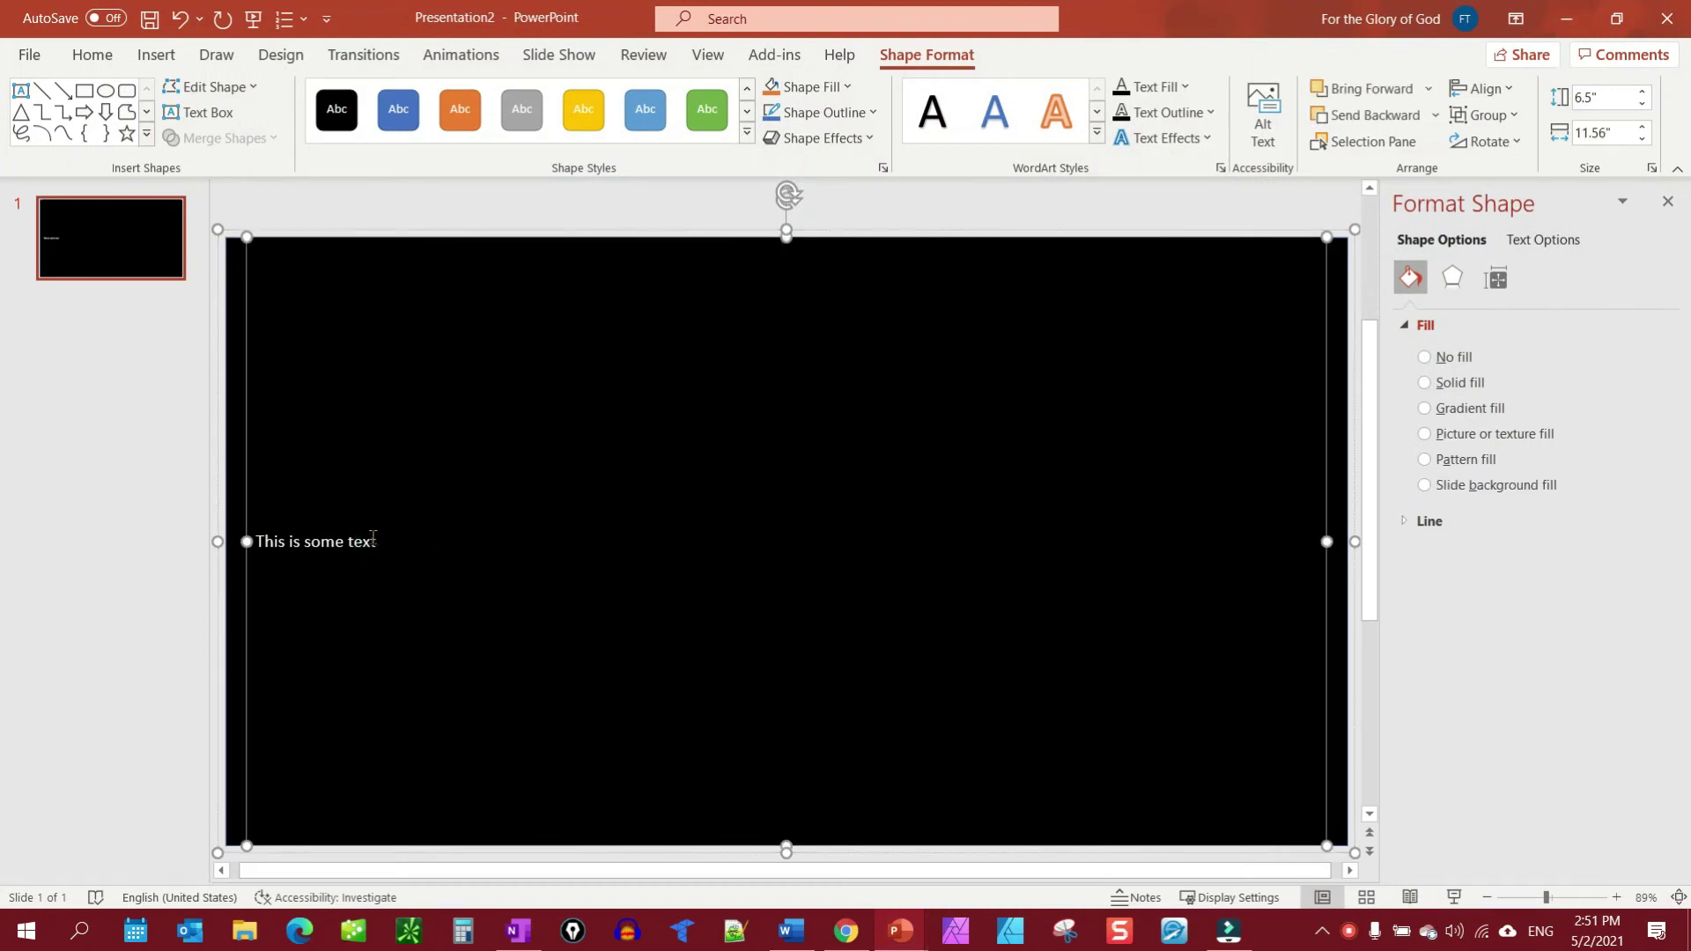
left_click(380, 543)
key("Escape")
- Append ' more type' to the text and add a second line 'And even more type'
left_click(393, 540)
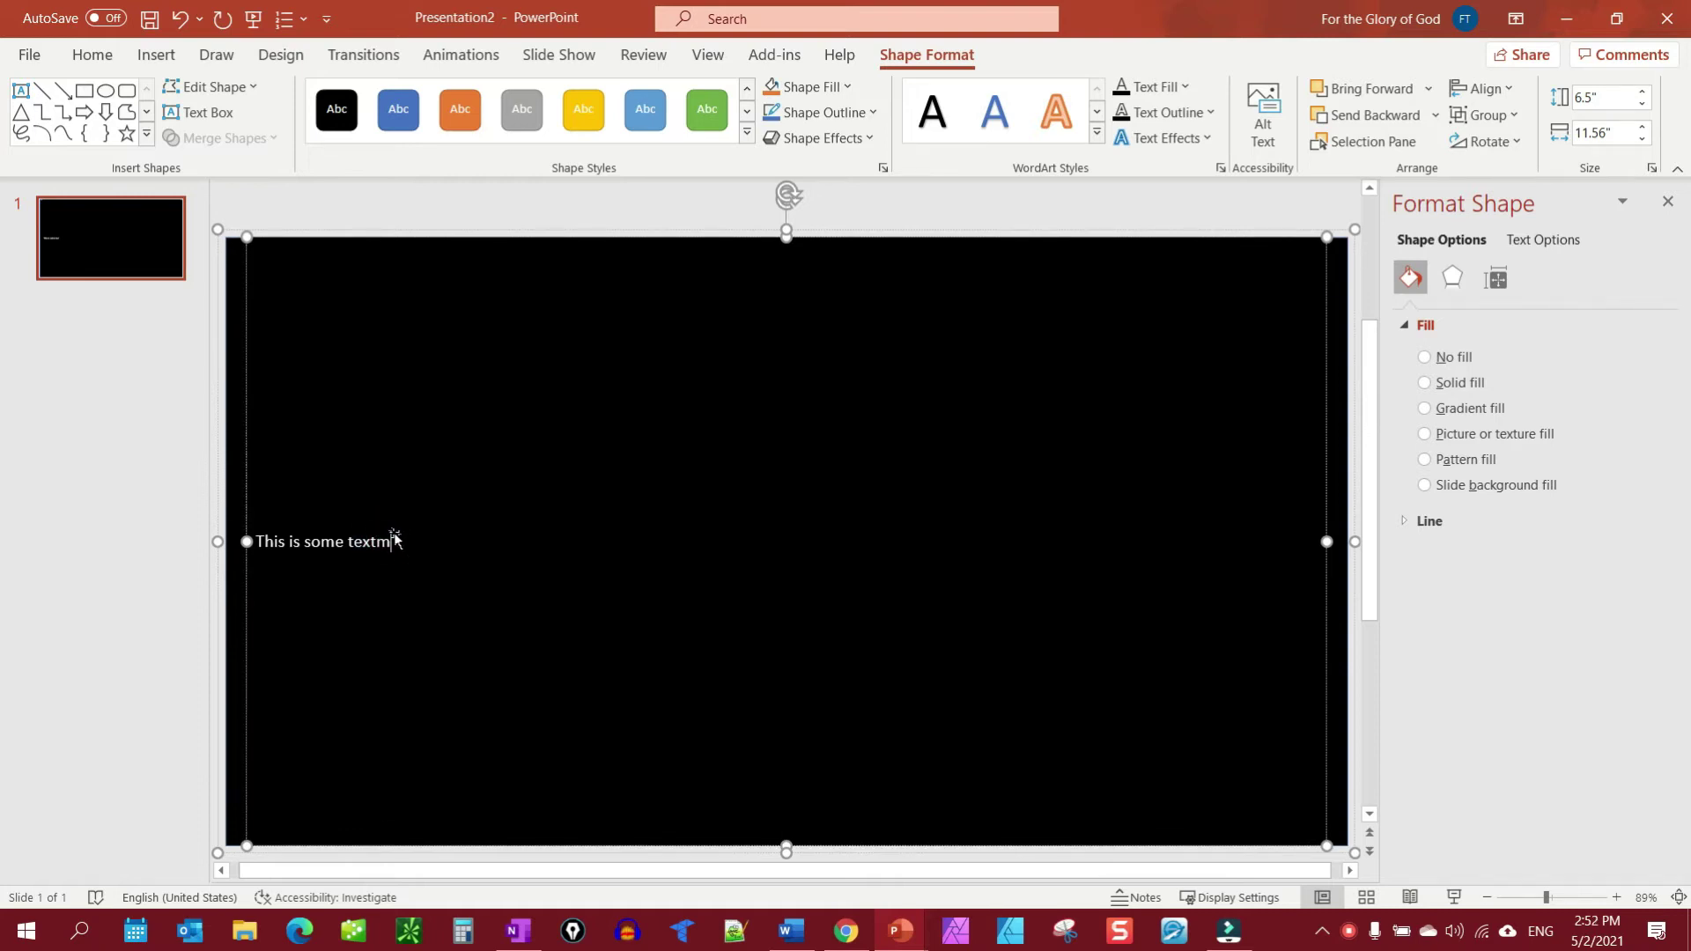
left_click(384, 539)
left_click(383, 540)
left_click(434, 541)
left_click(404, 543)
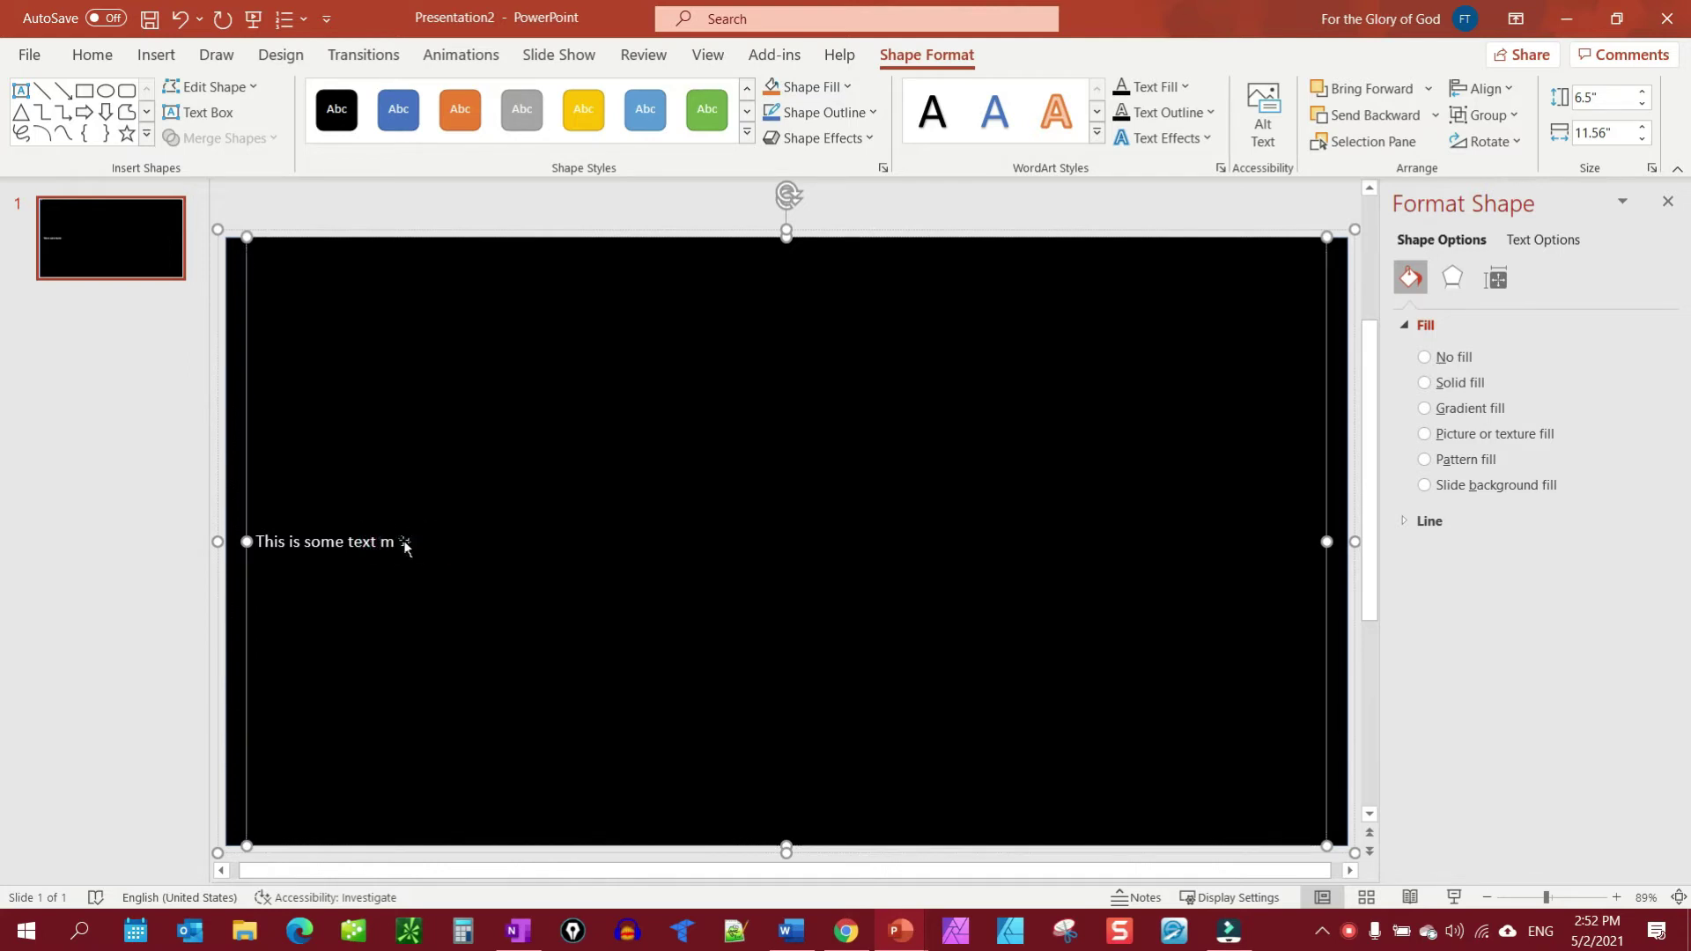
left_click(430, 560)
type("p")
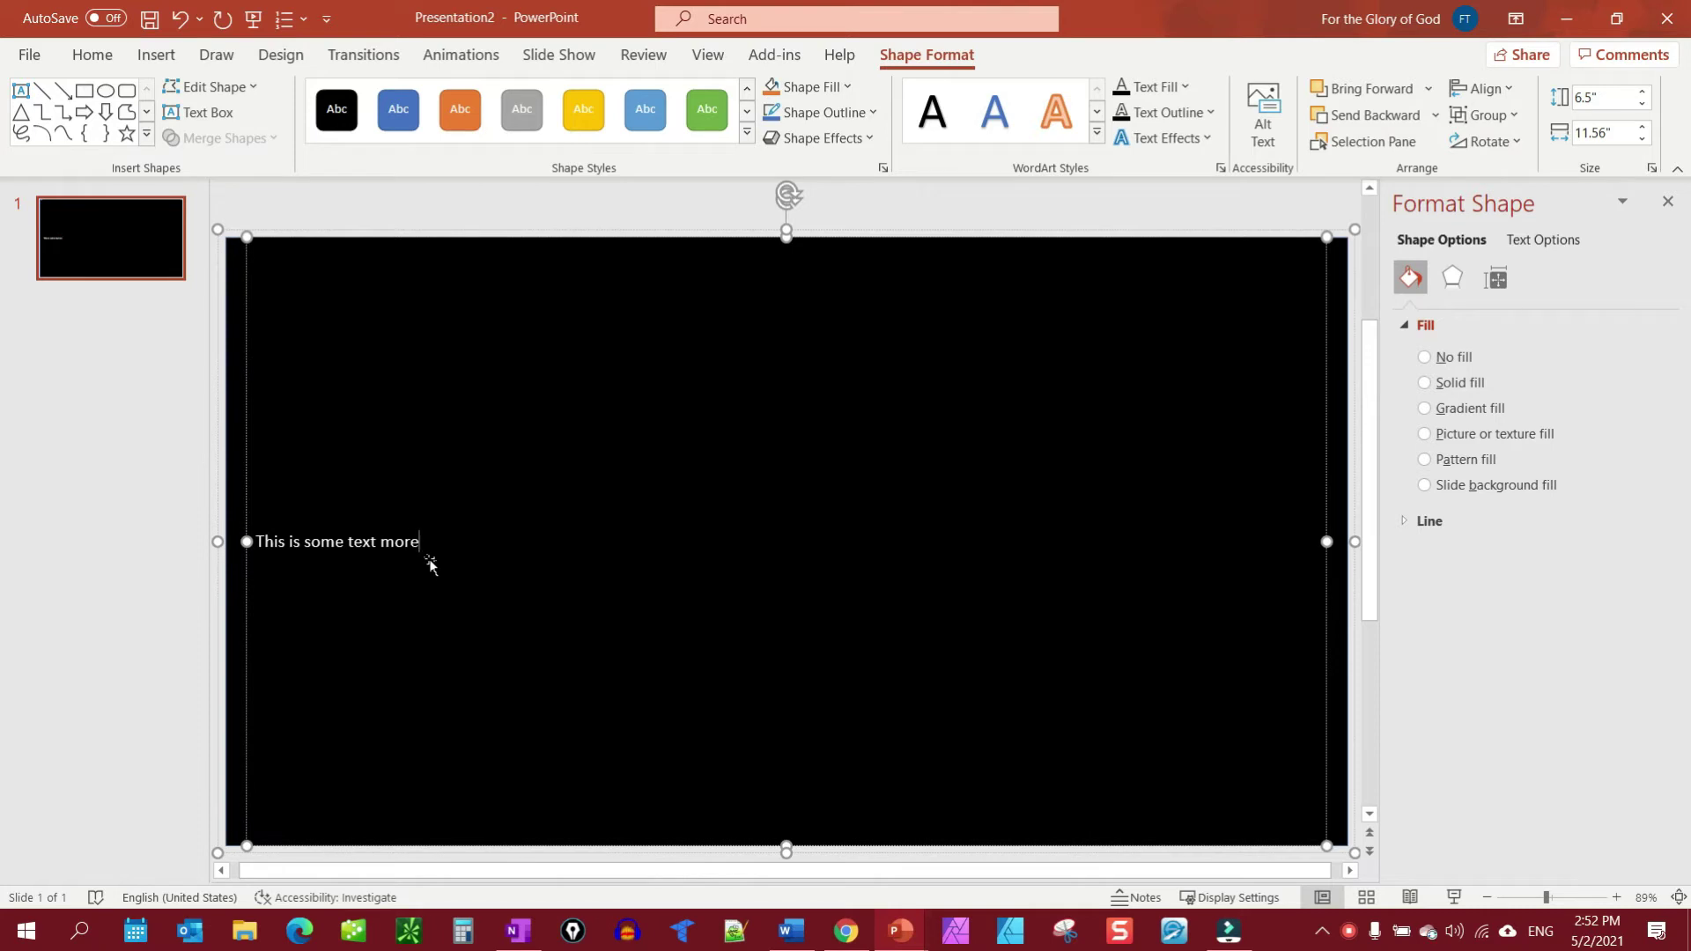
type("pe")
key("Return")
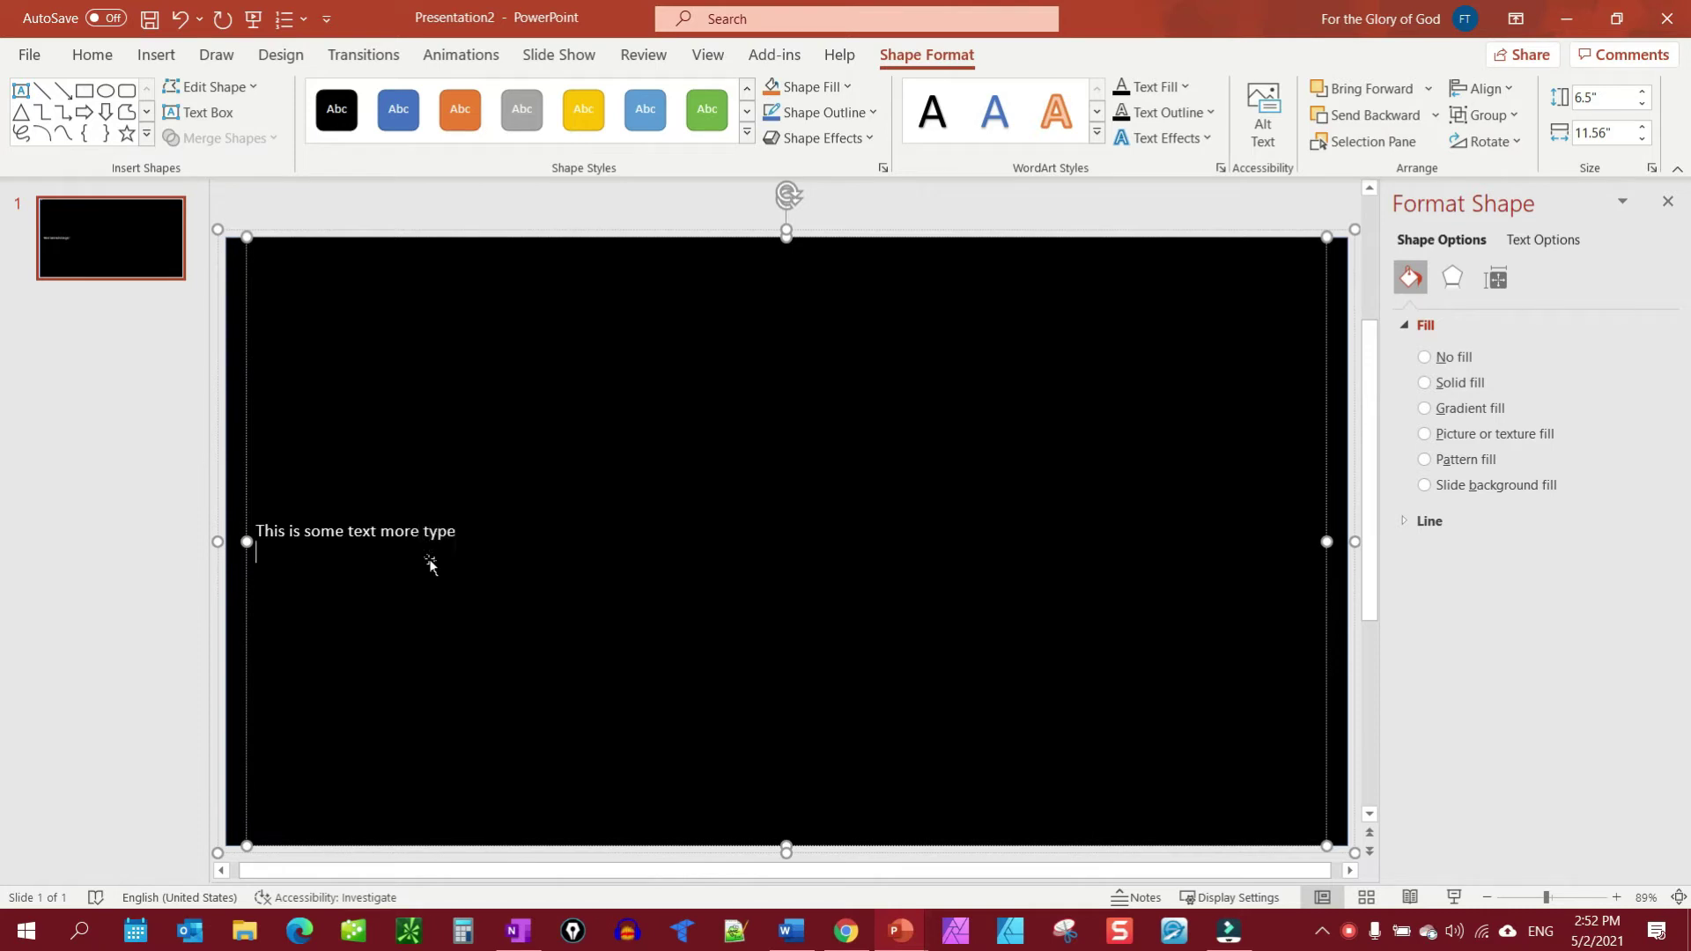
type("And even more type")
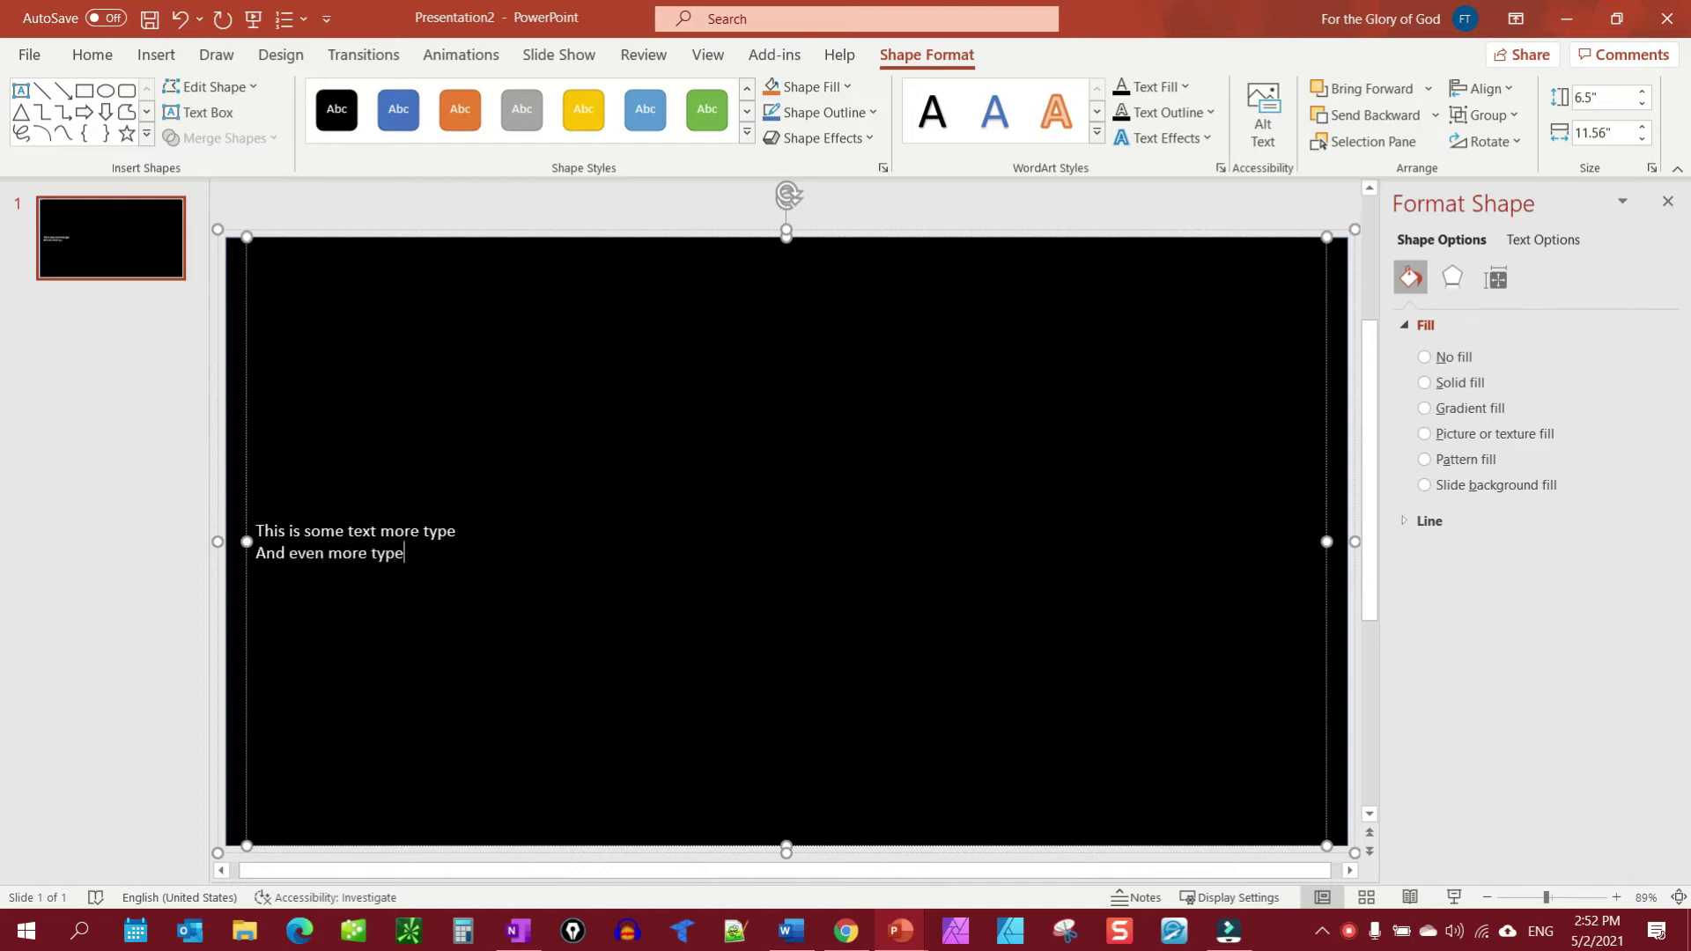
- Export the two-line text box as Picture5.png on the Desktop, check it, then return to PowerPoint
right_click(534, 643)
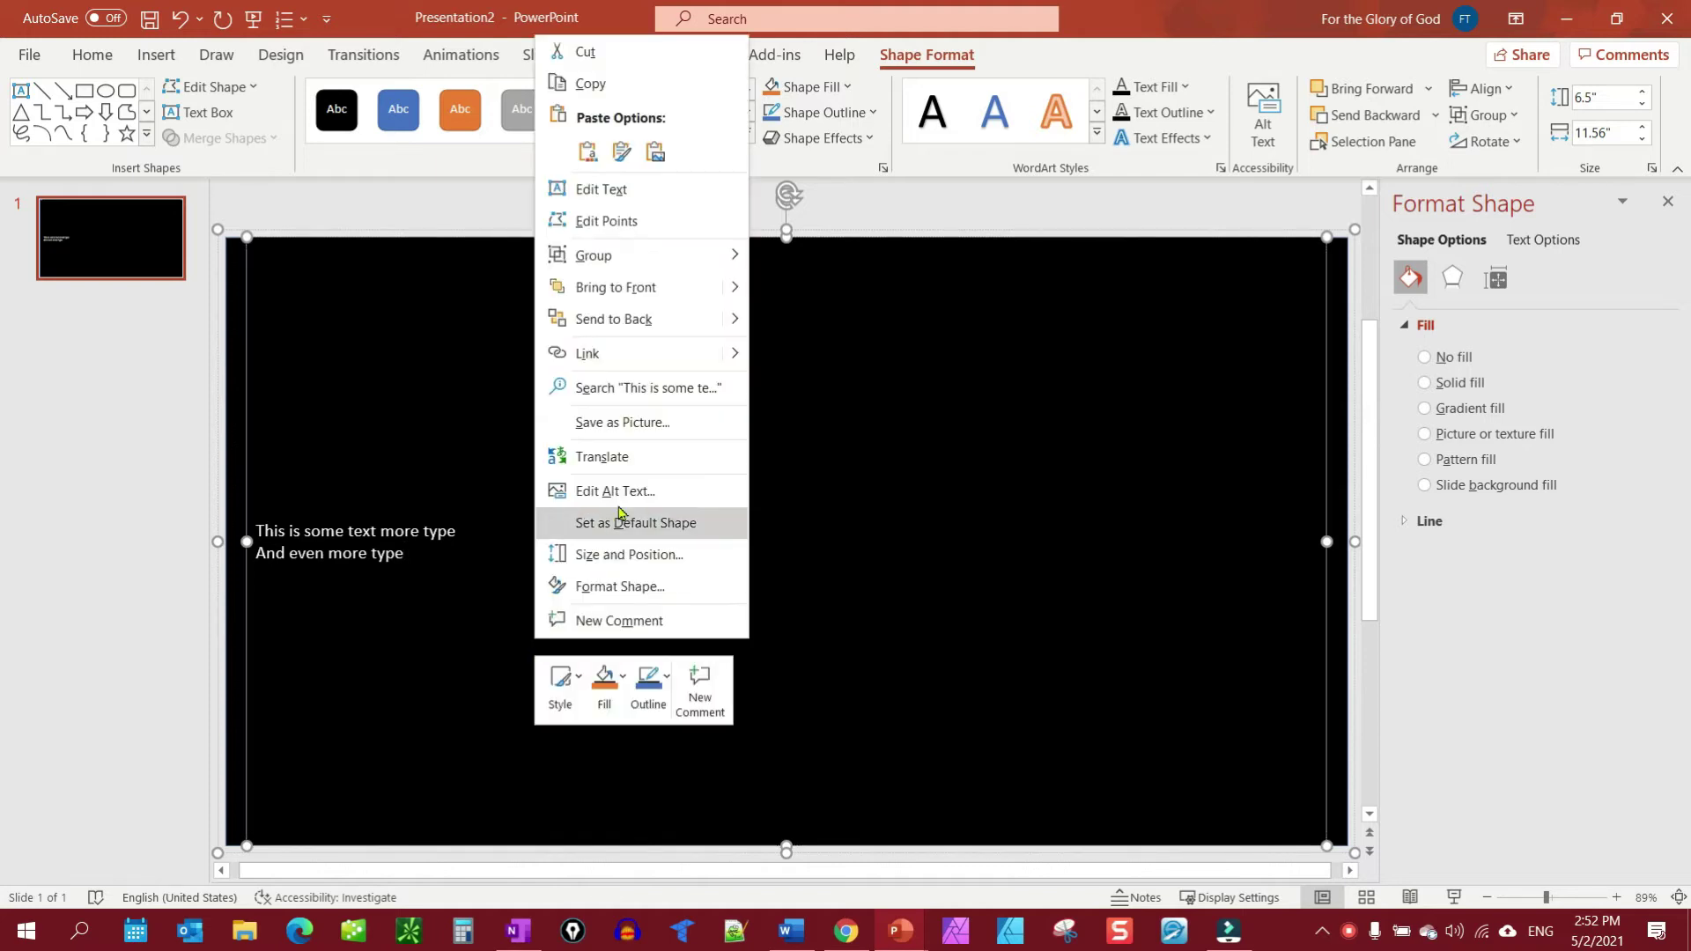
left_click(651, 424)
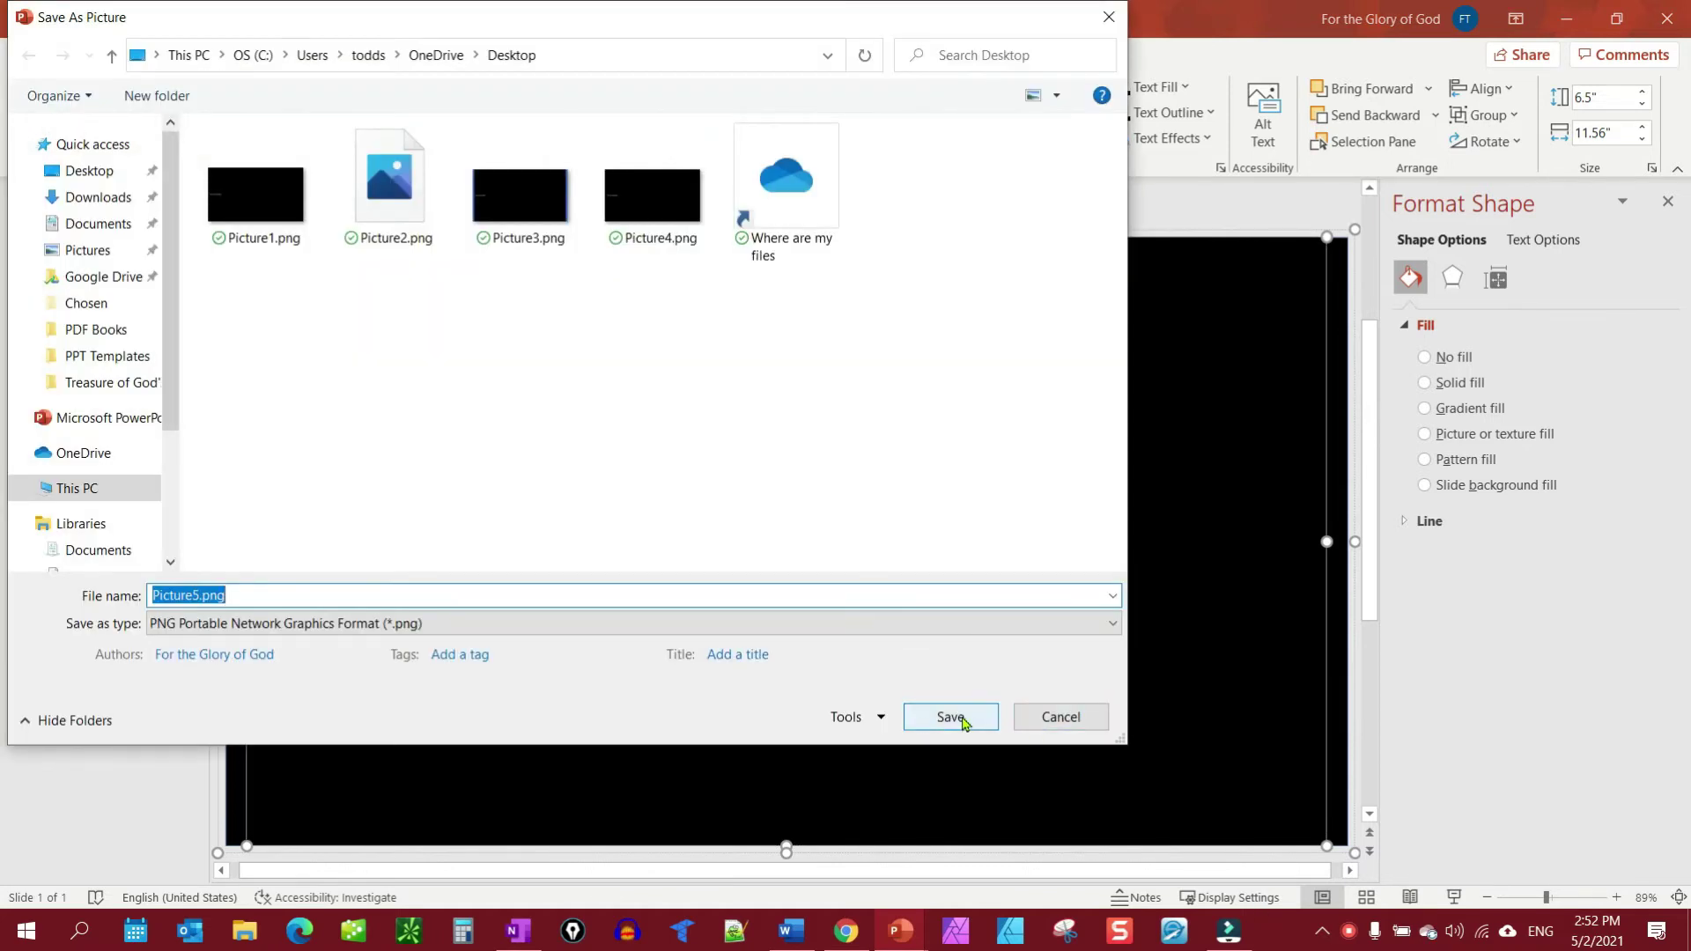
left_click(963, 720)
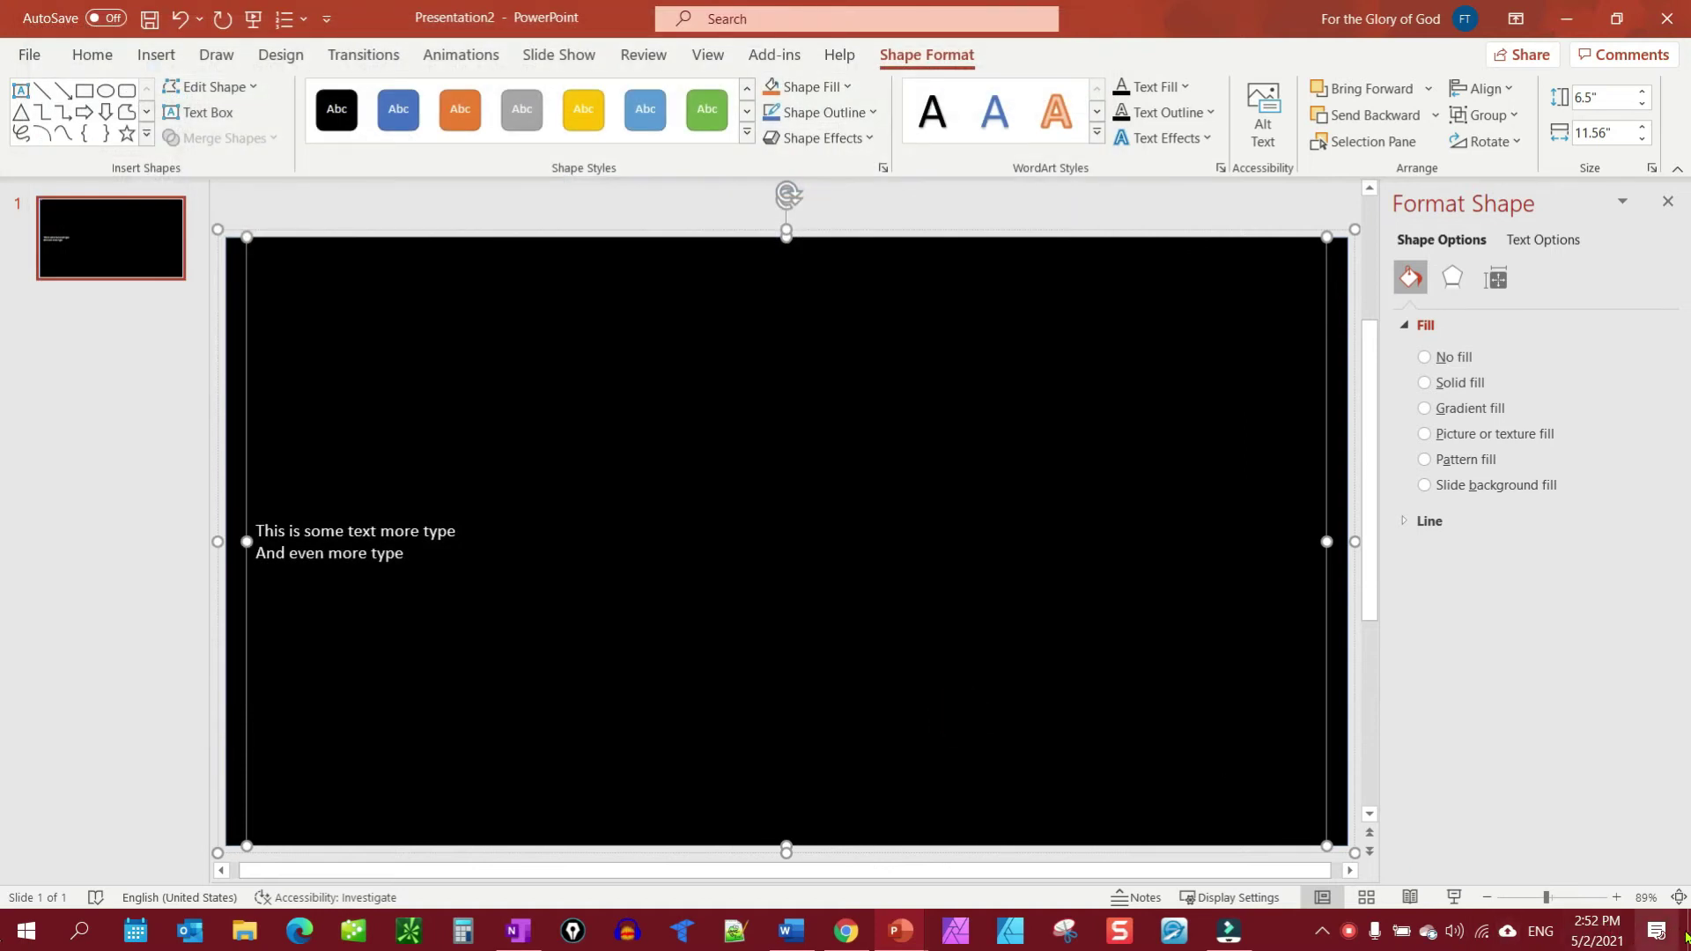
left_click(1686, 935)
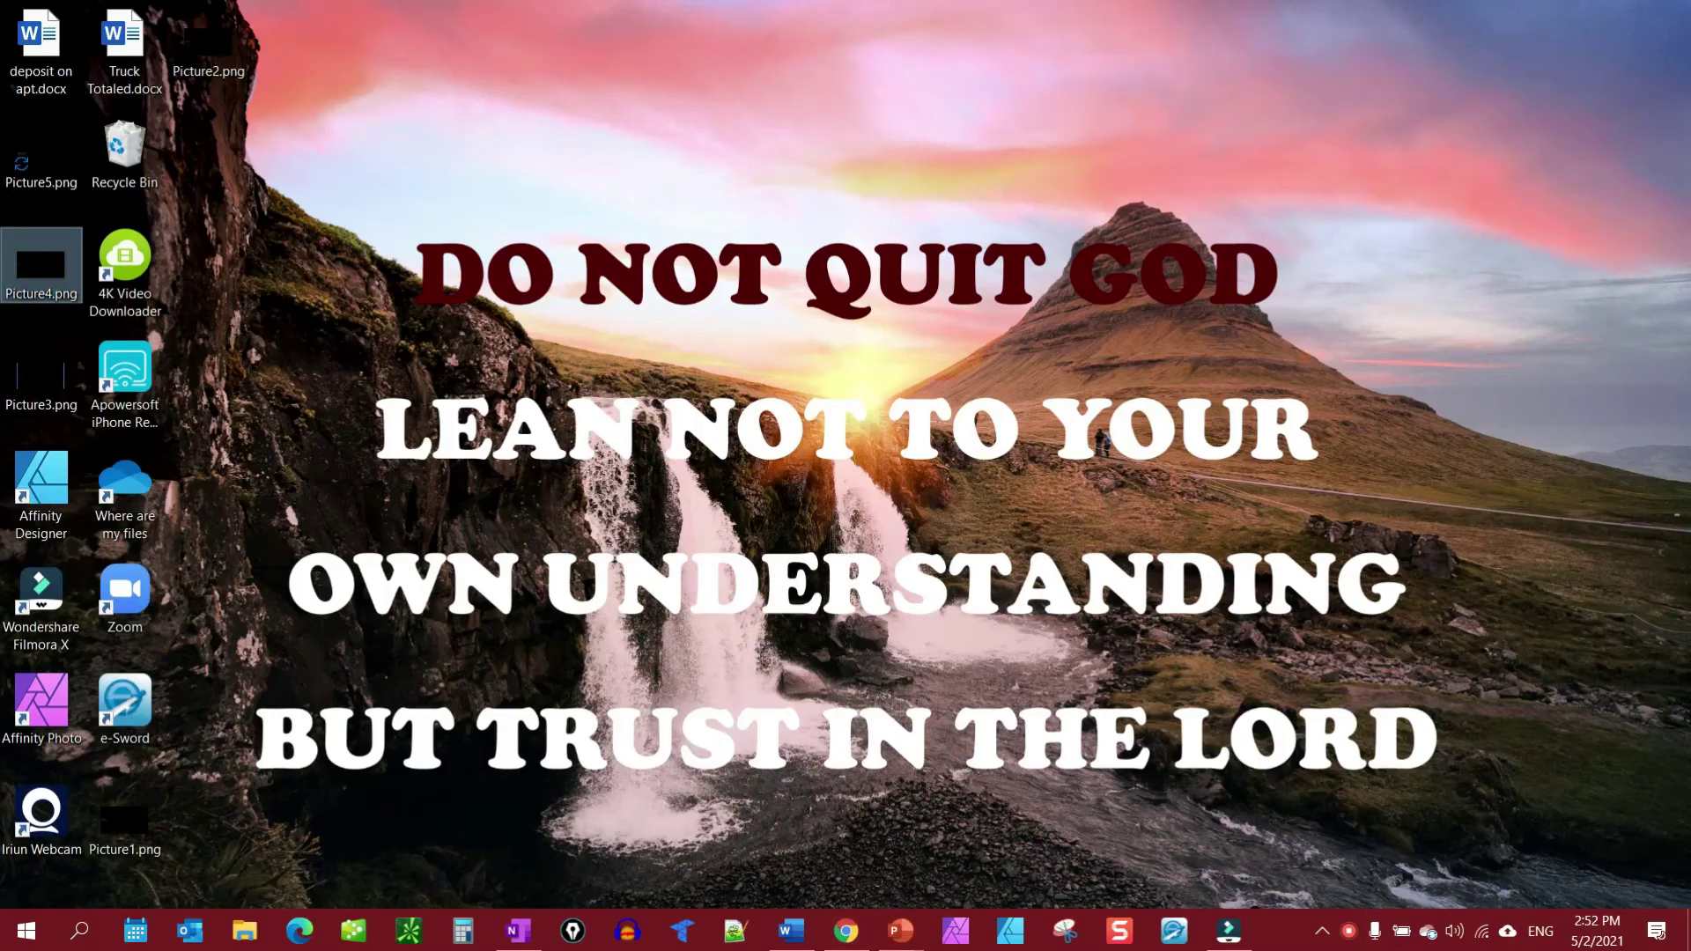
double_click(44, 161)
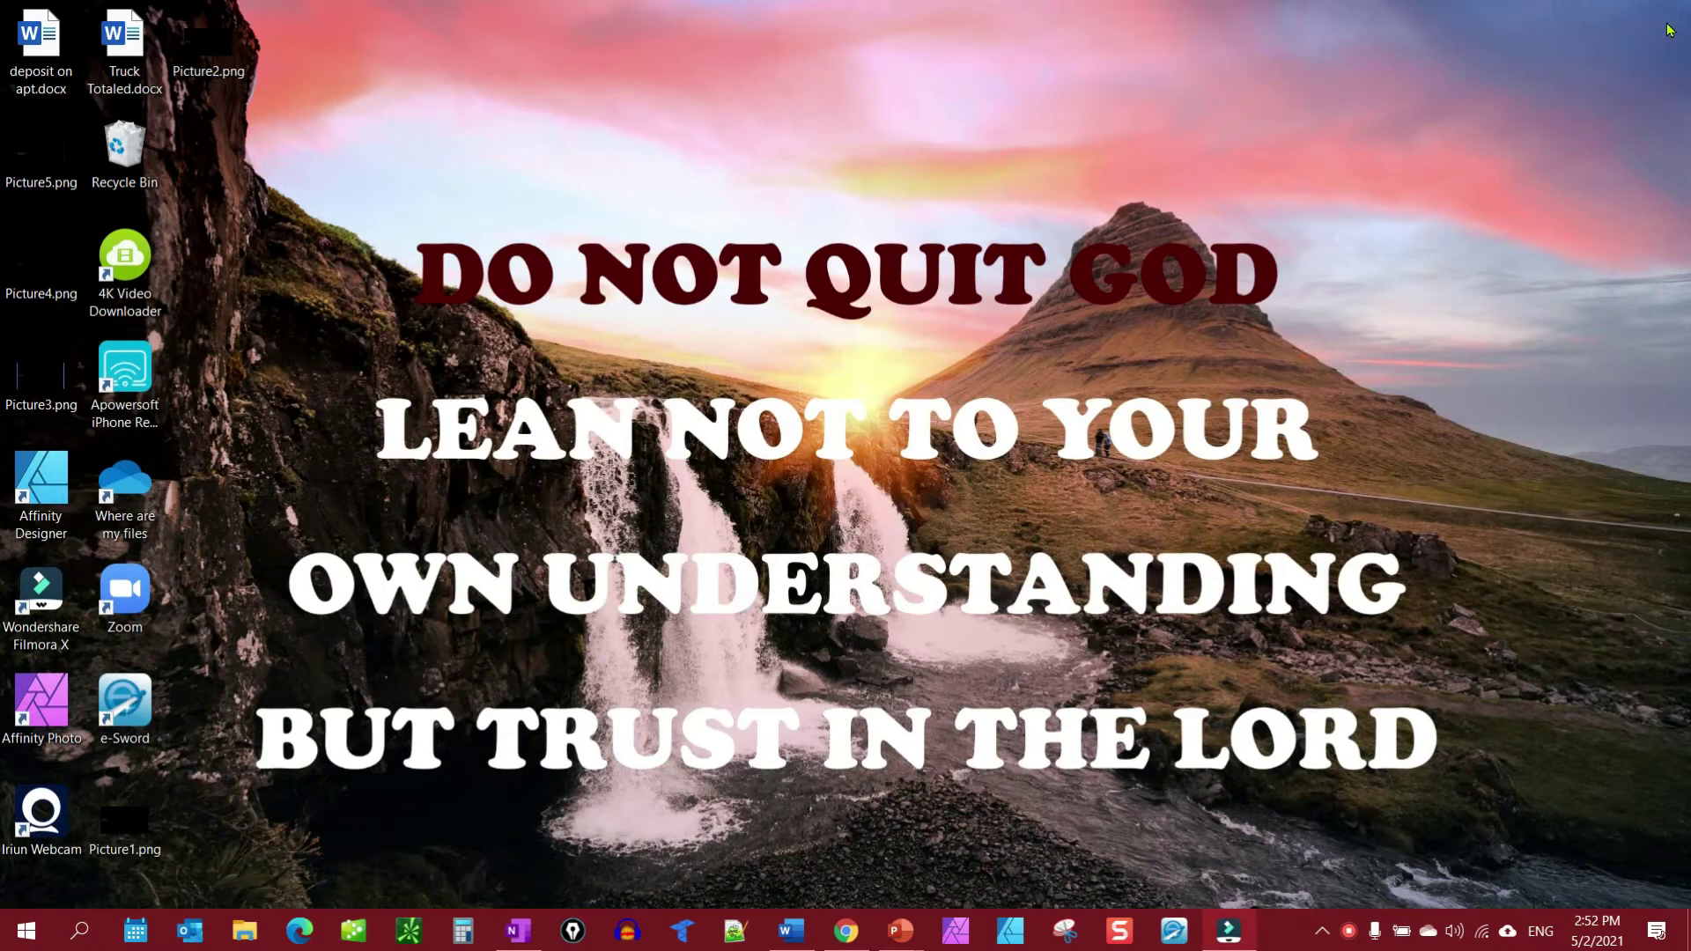
mouse_move(900, 931)
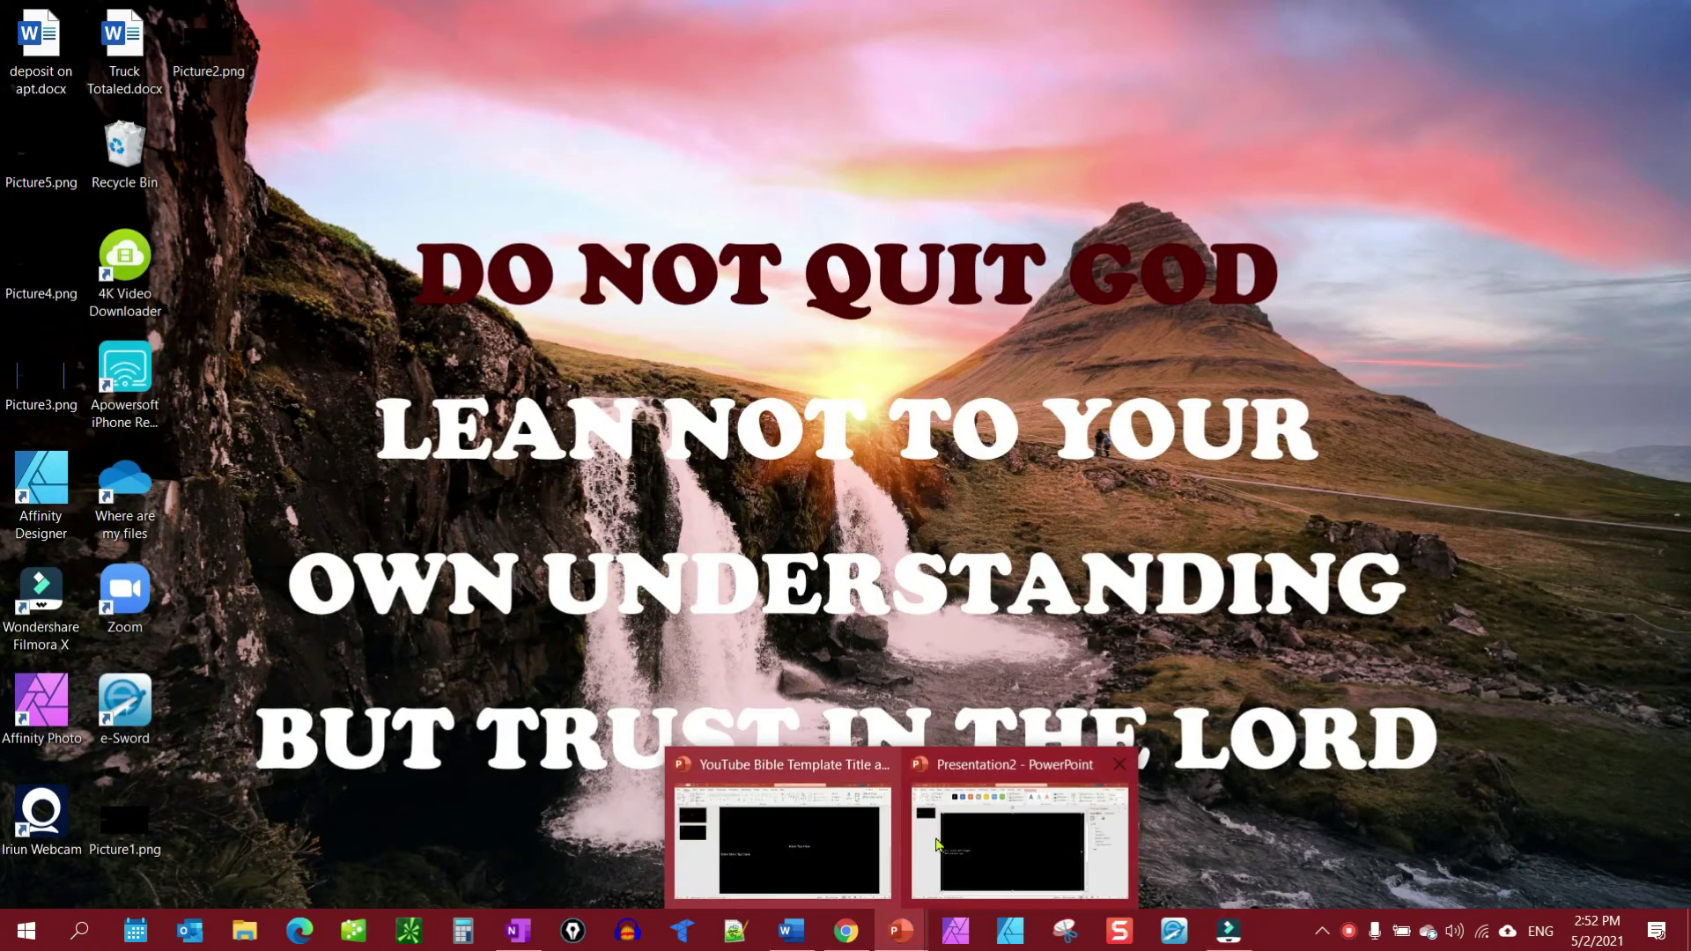
left_click(989, 843)
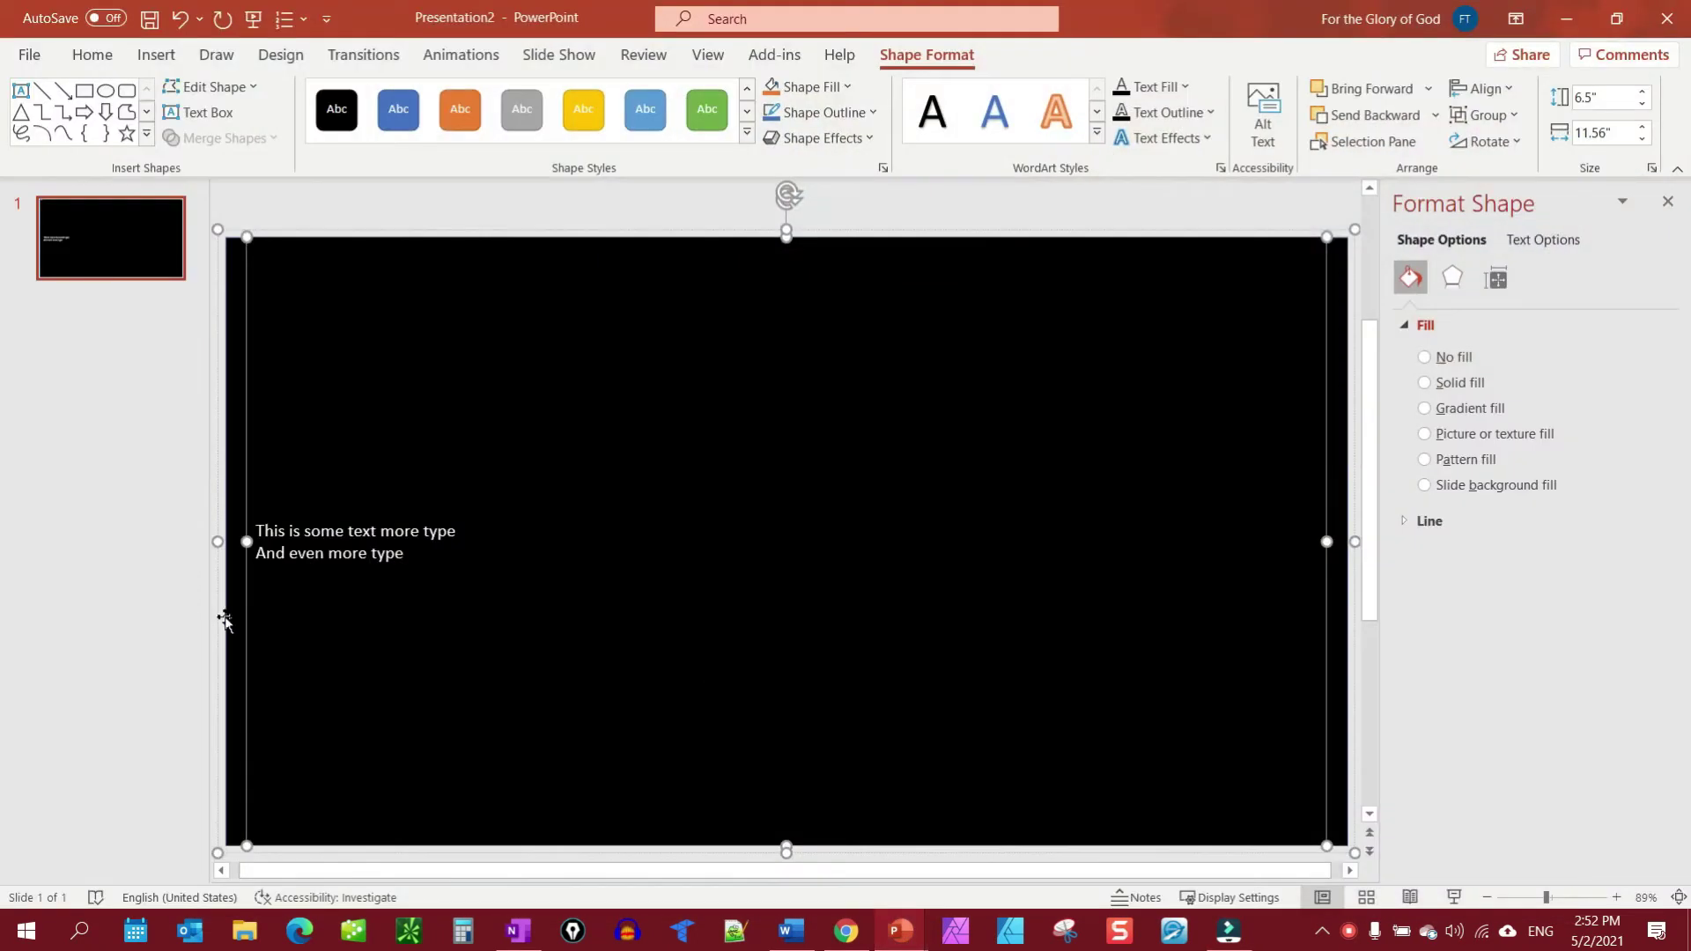
- Duplicate slide 1 with copy and paste to create slide 2
left_click(109, 243)
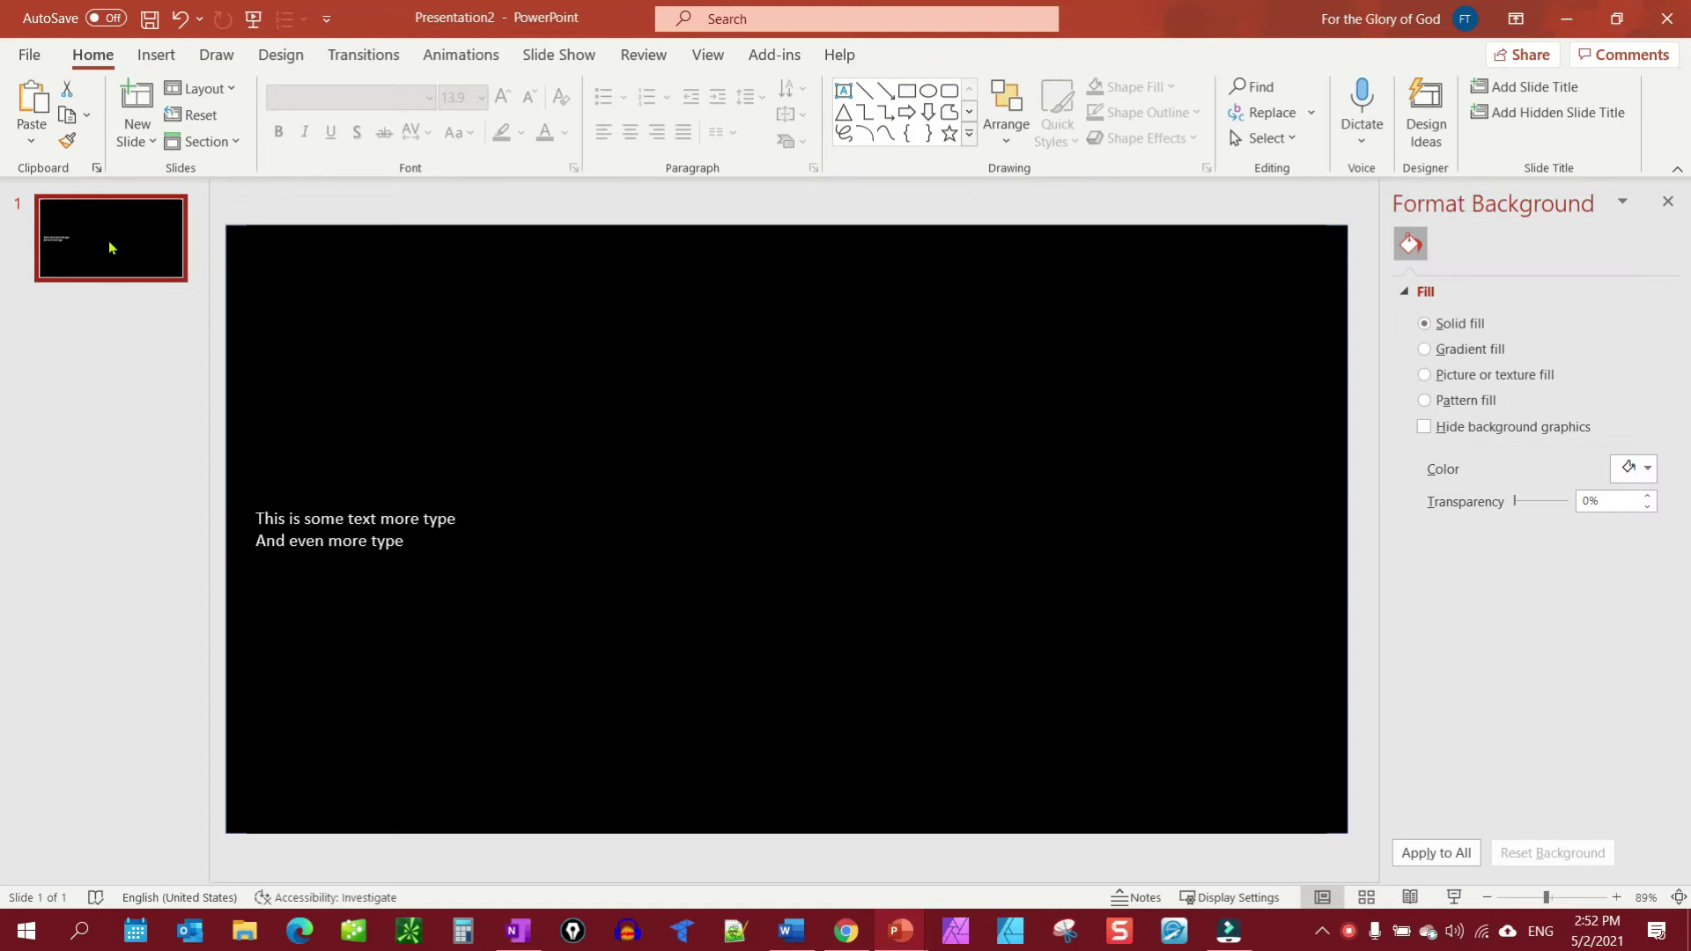
key("ctrl+c")
key("ctrl+v")
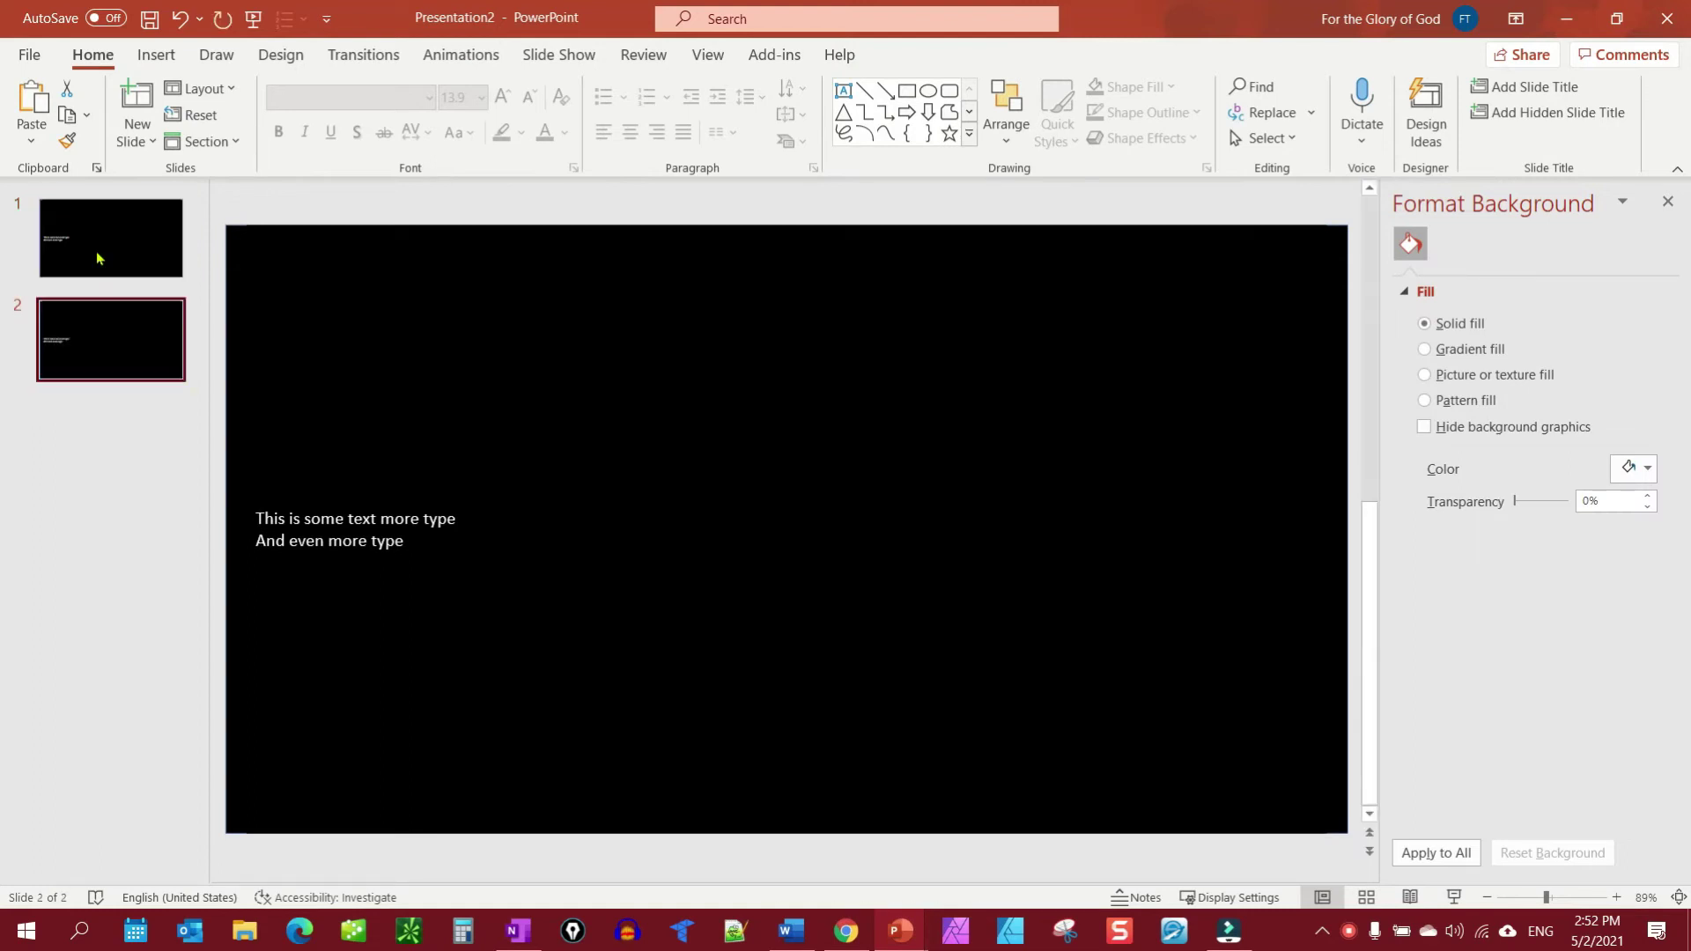
left_click(98, 258)
left_click(145, 367)
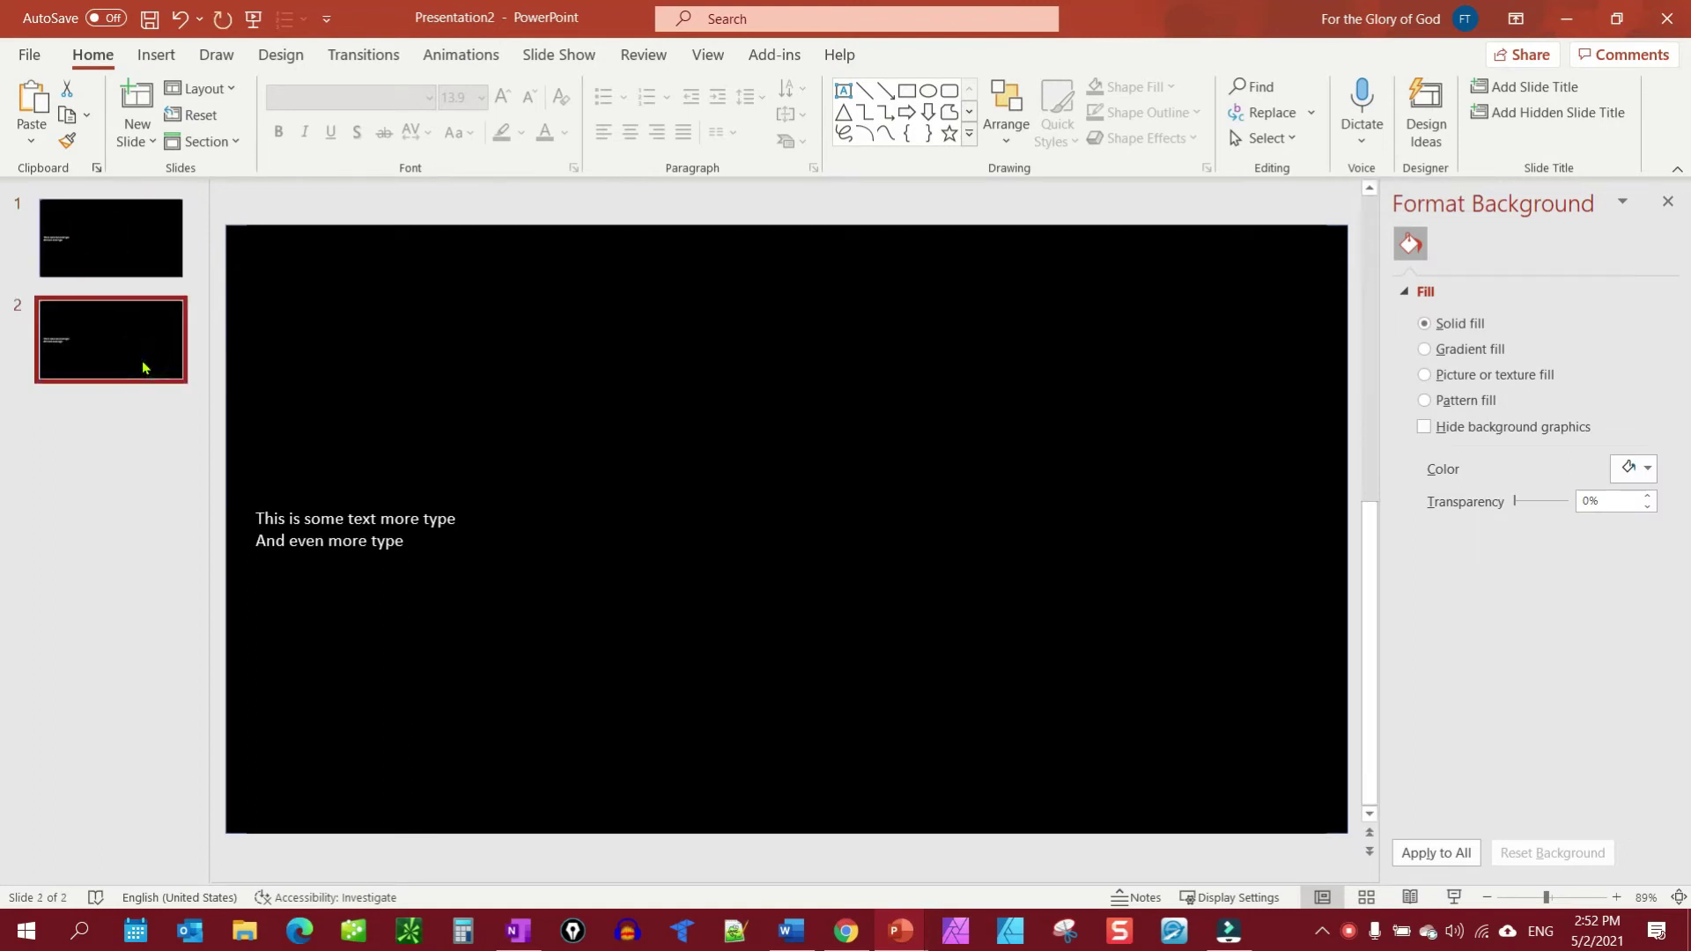
left_click(125, 230)
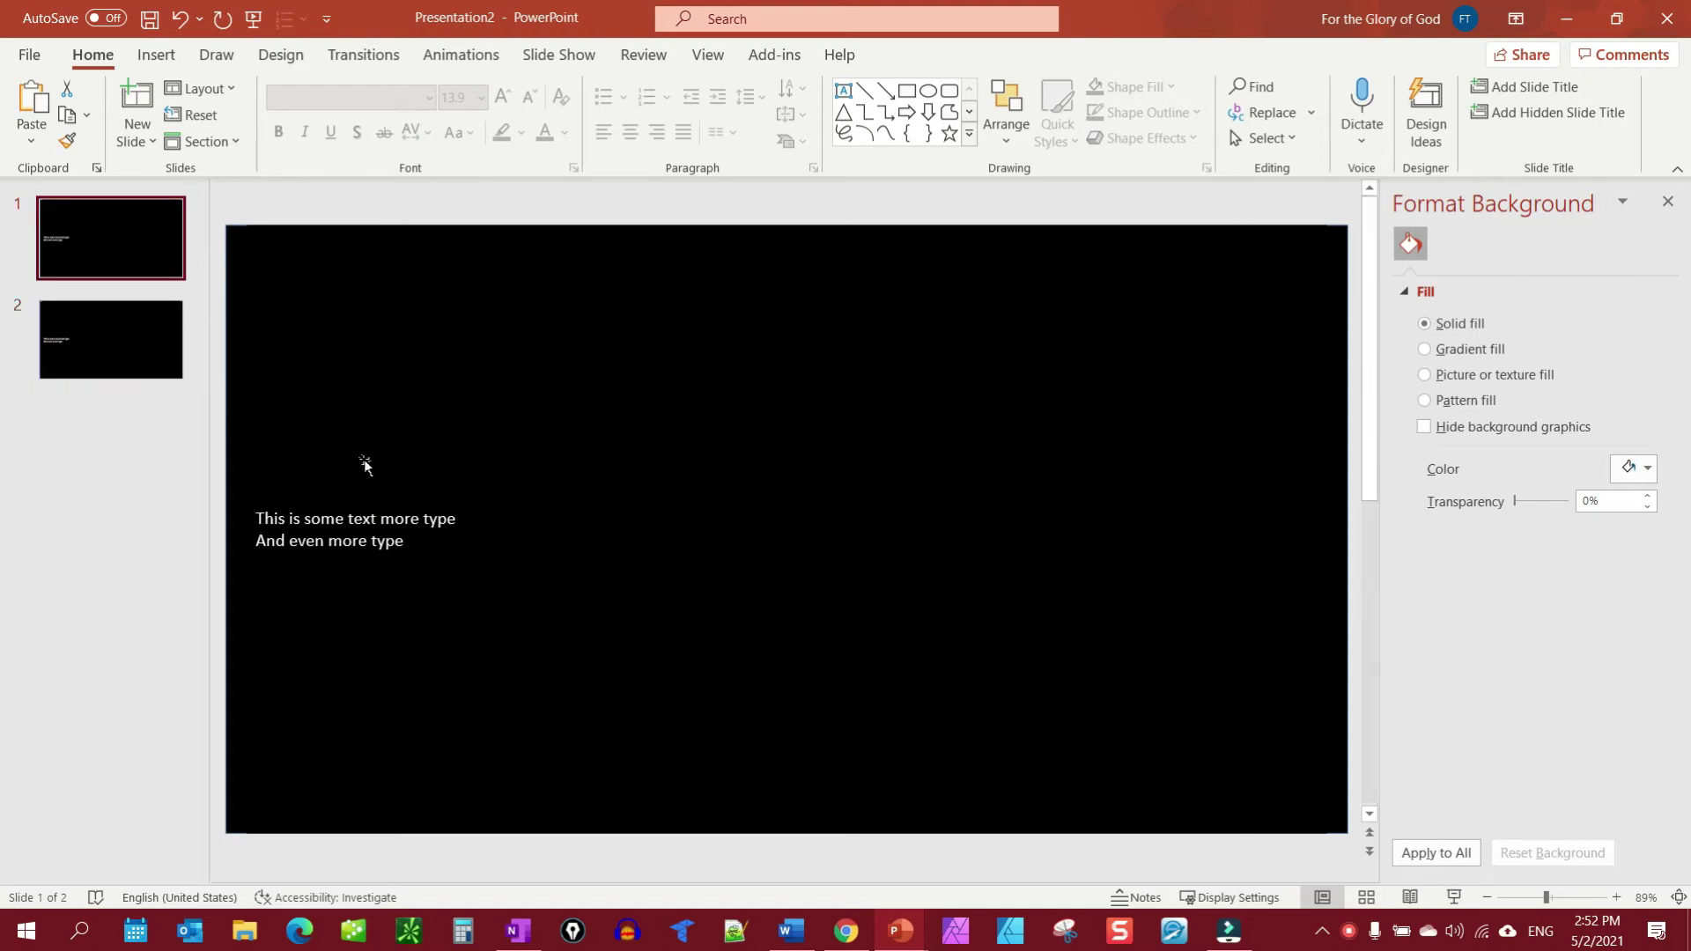
- Delete both text lines on slide 1 and apply the Title and Content layout
left_click(417, 541)
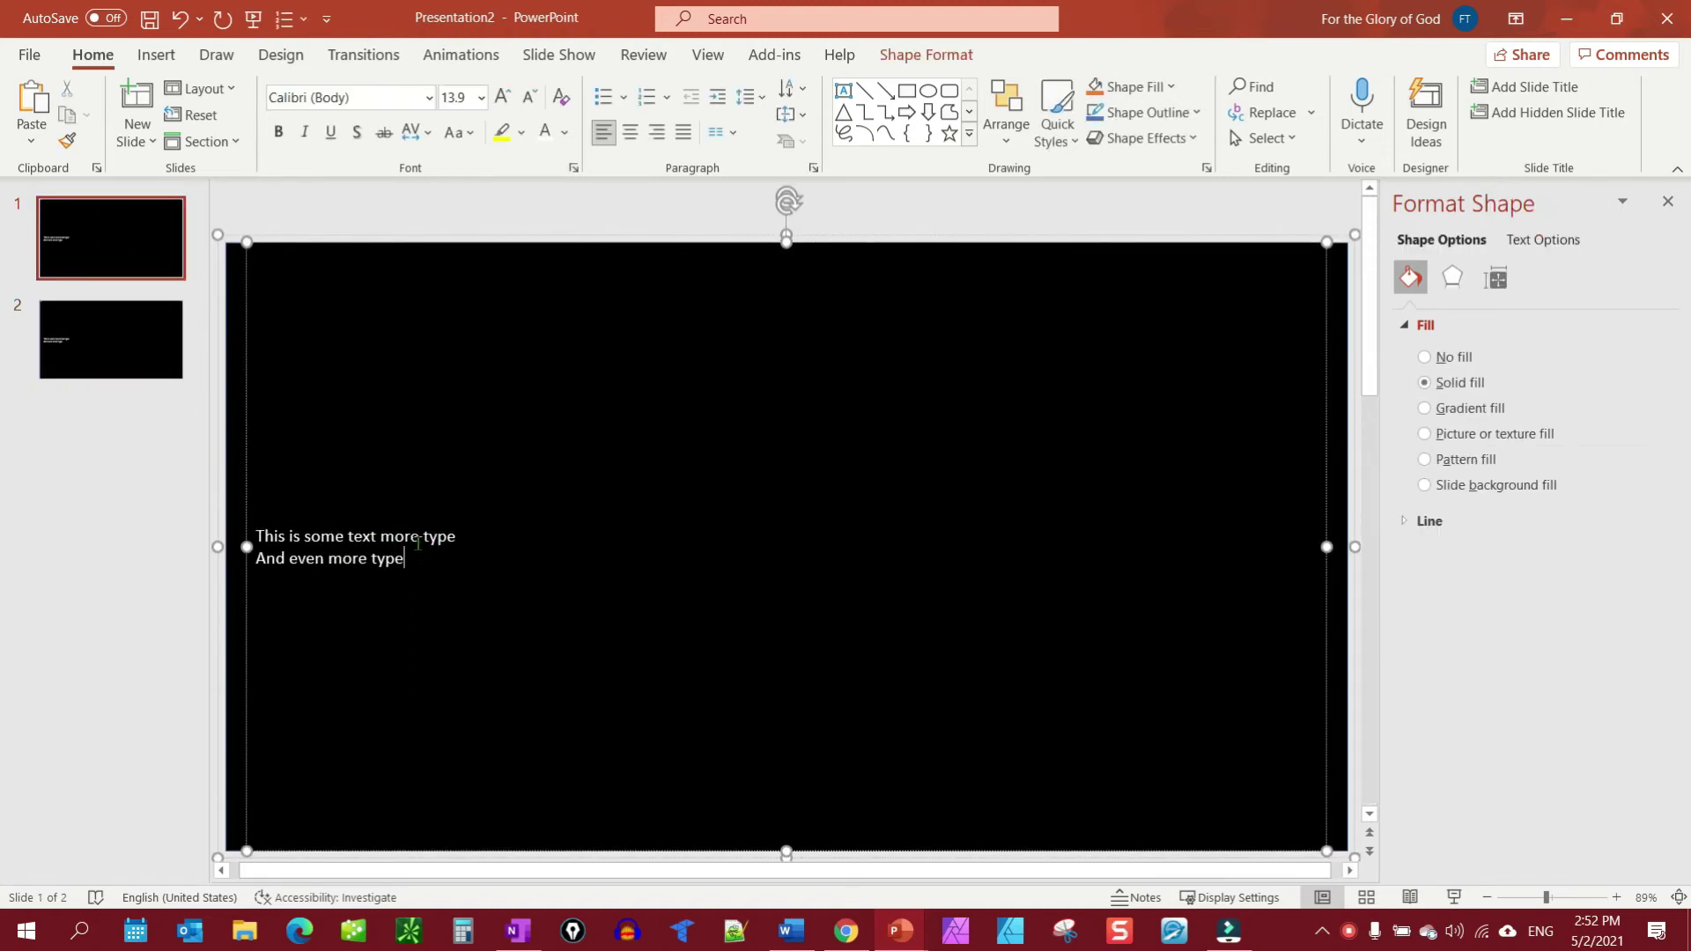
left_click_drag(414, 561, 258, 543)
key("Delete")
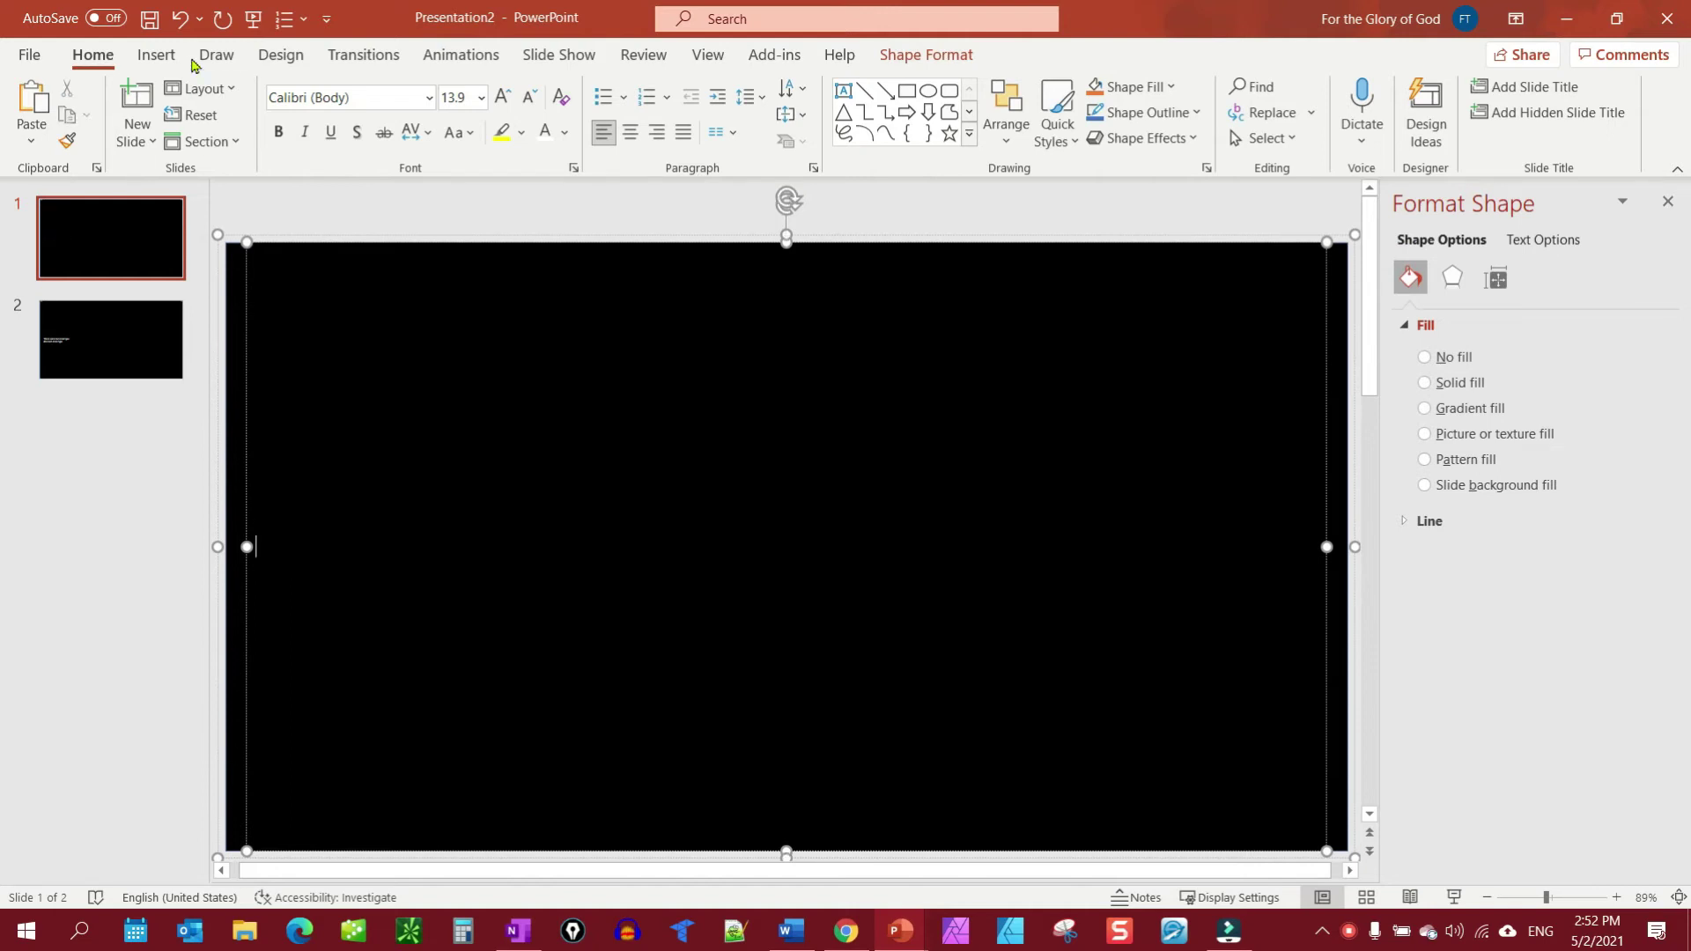
left_click(235, 94)
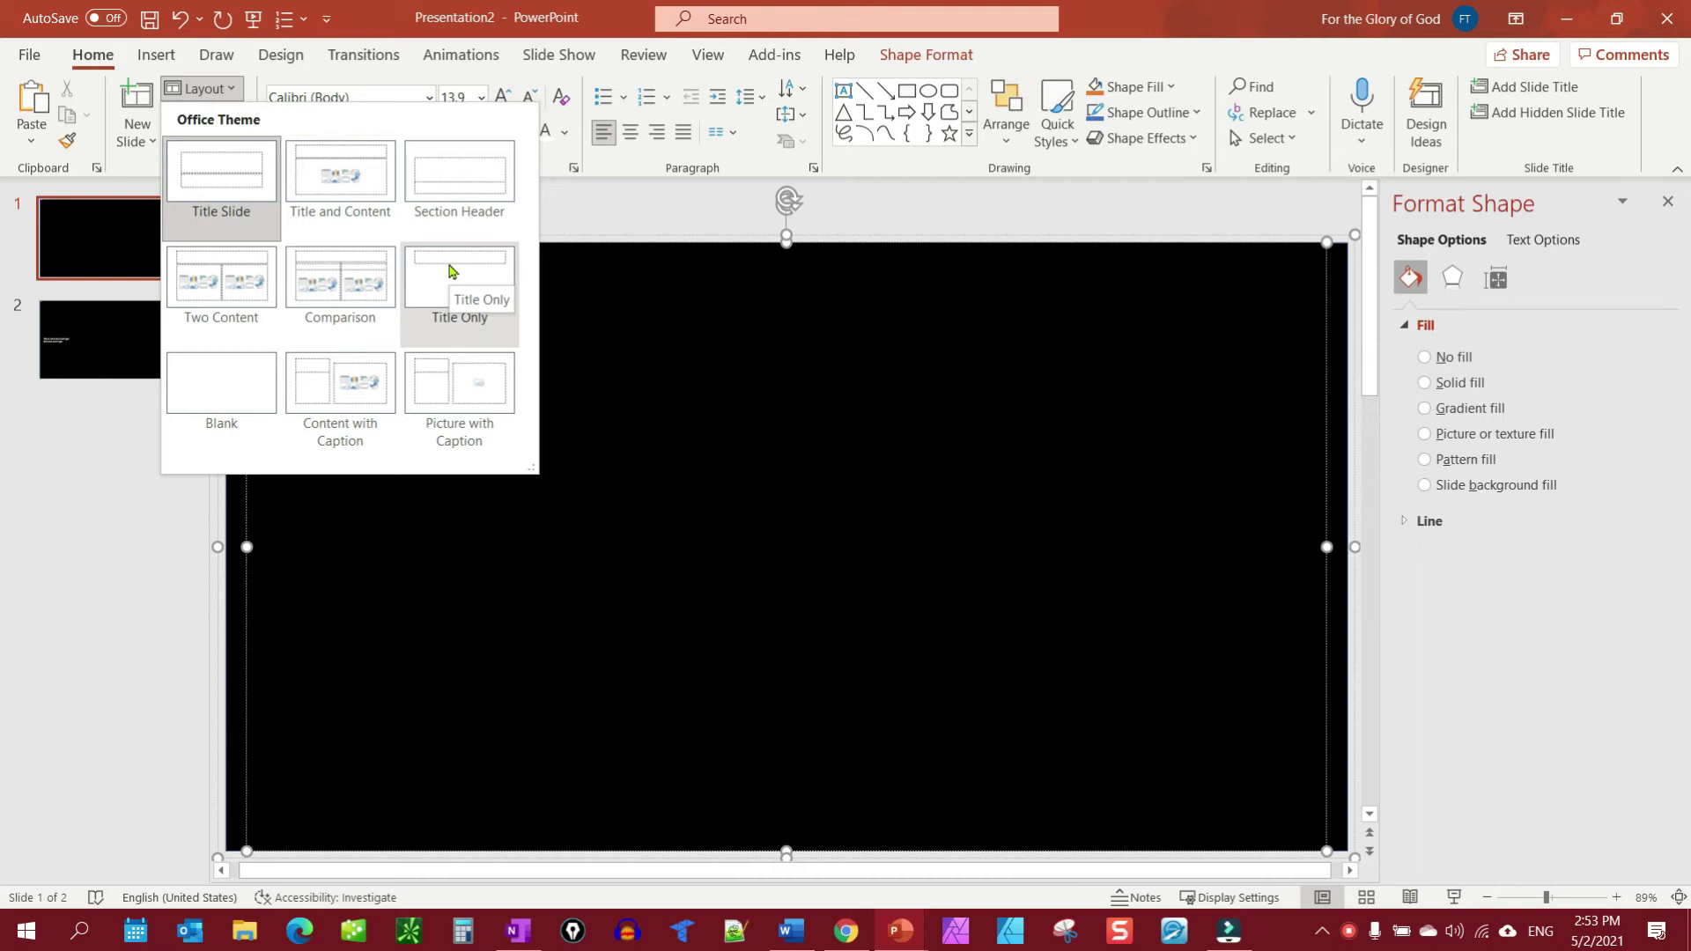
left_click(350, 185)
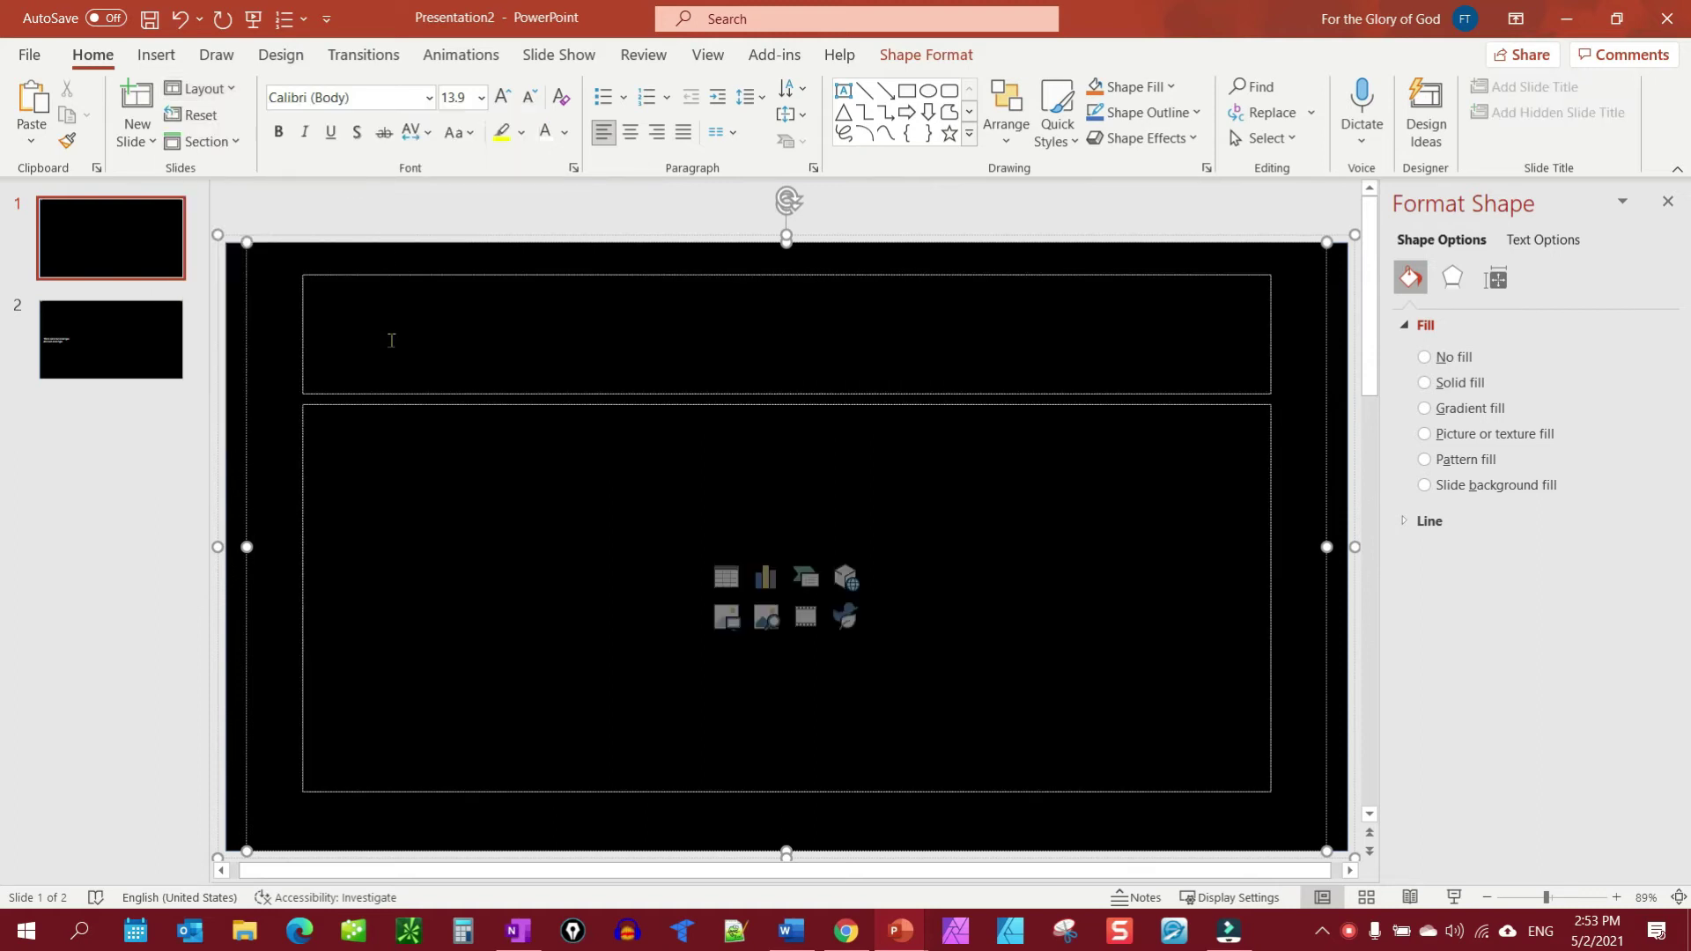
- Type the heading 'Title' in white font in the title placeholder
left_click(391, 340)
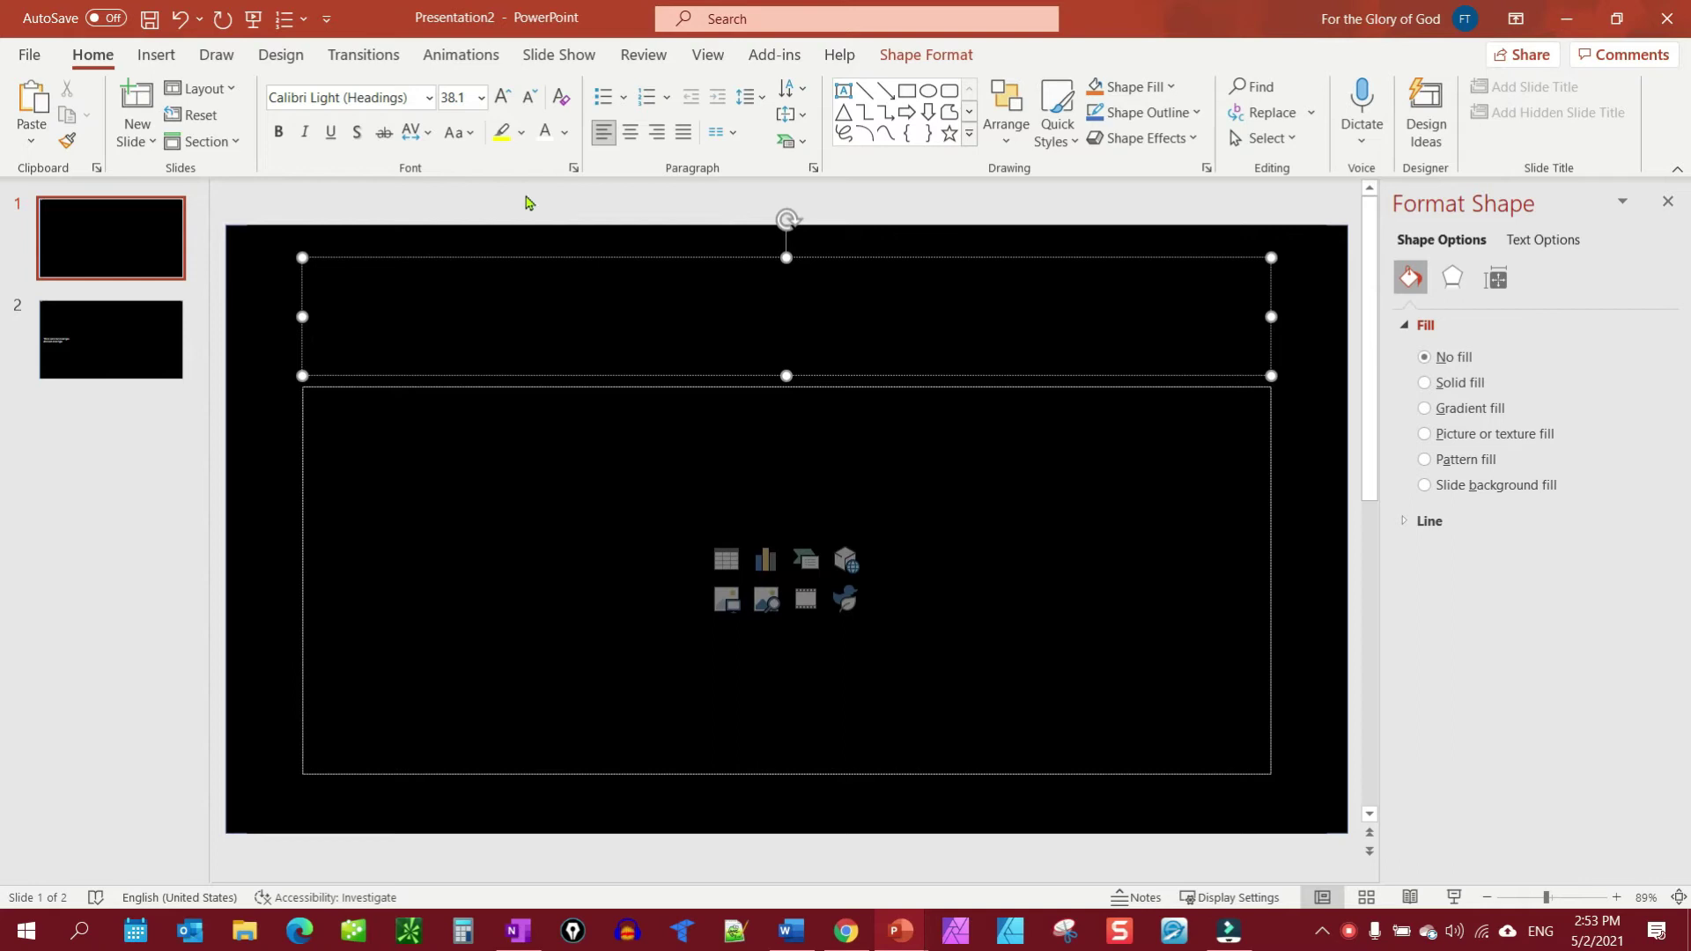
type("T")
left_click(566, 132)
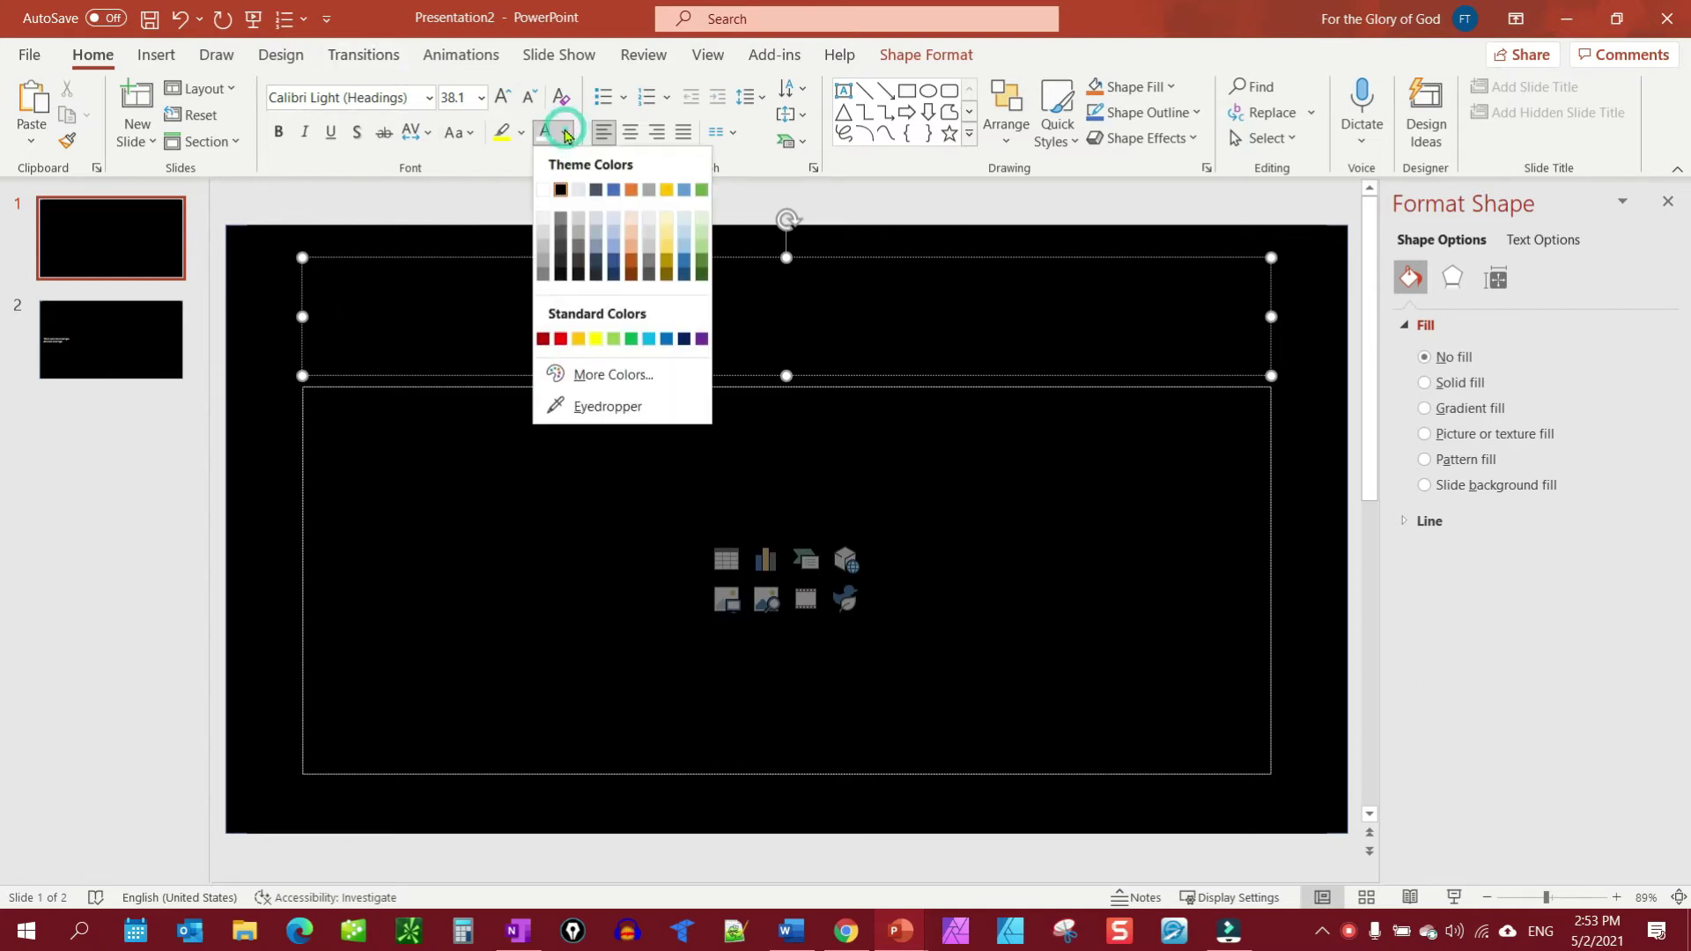
left_click(543, 190)
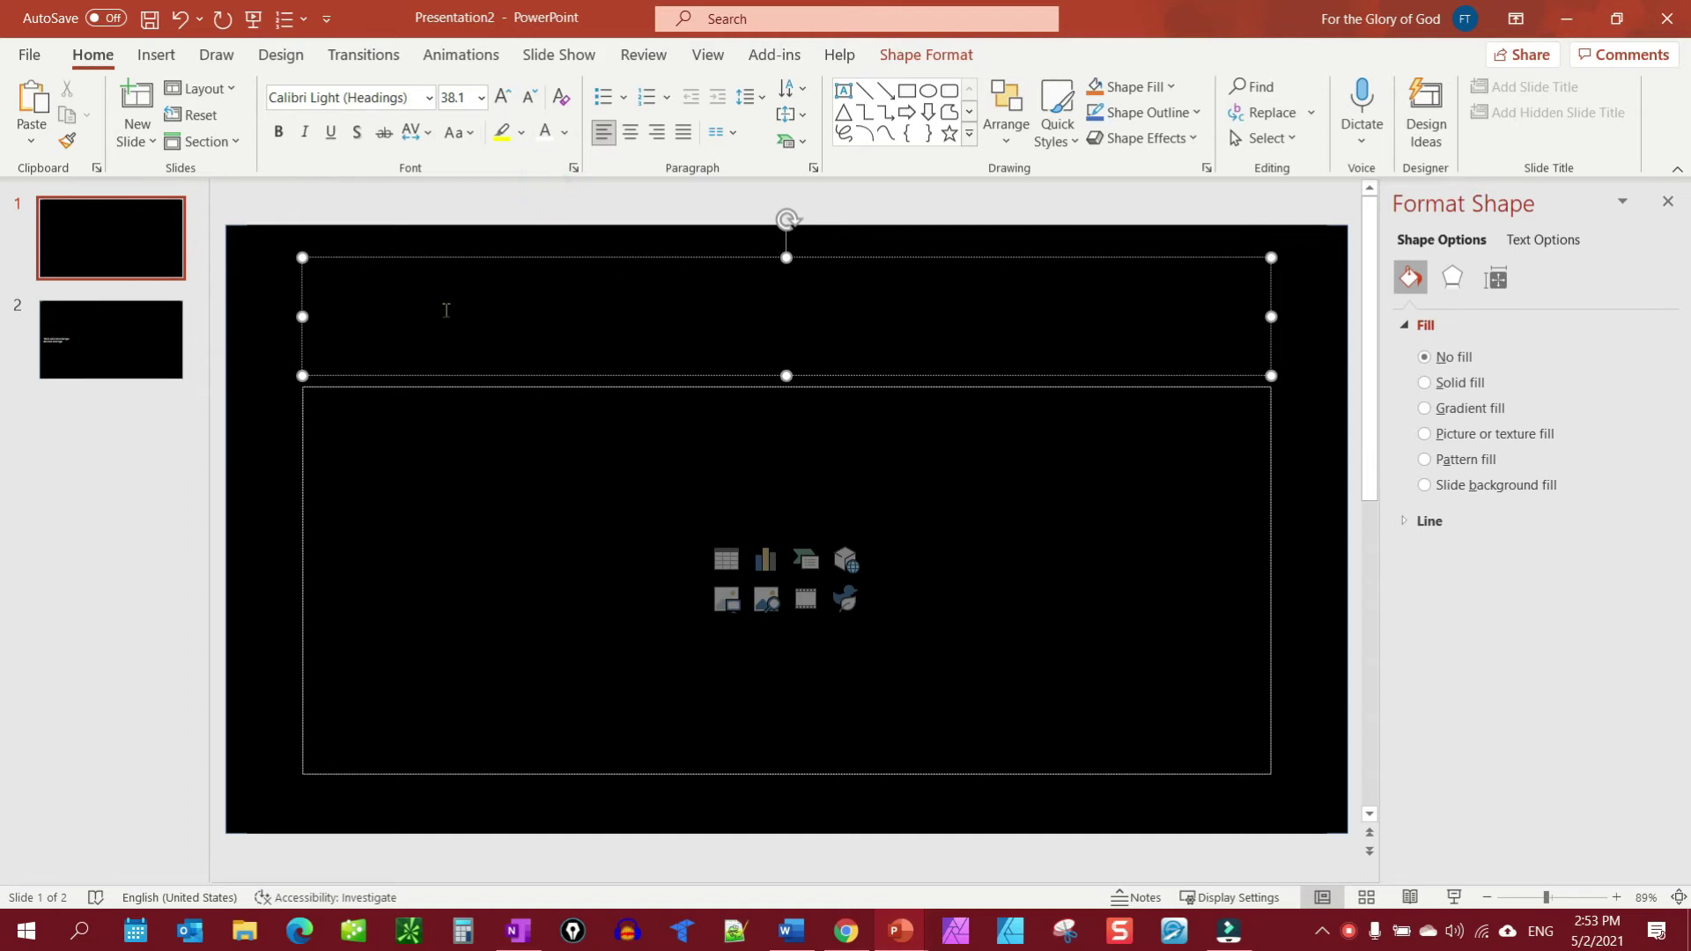
type("Title")
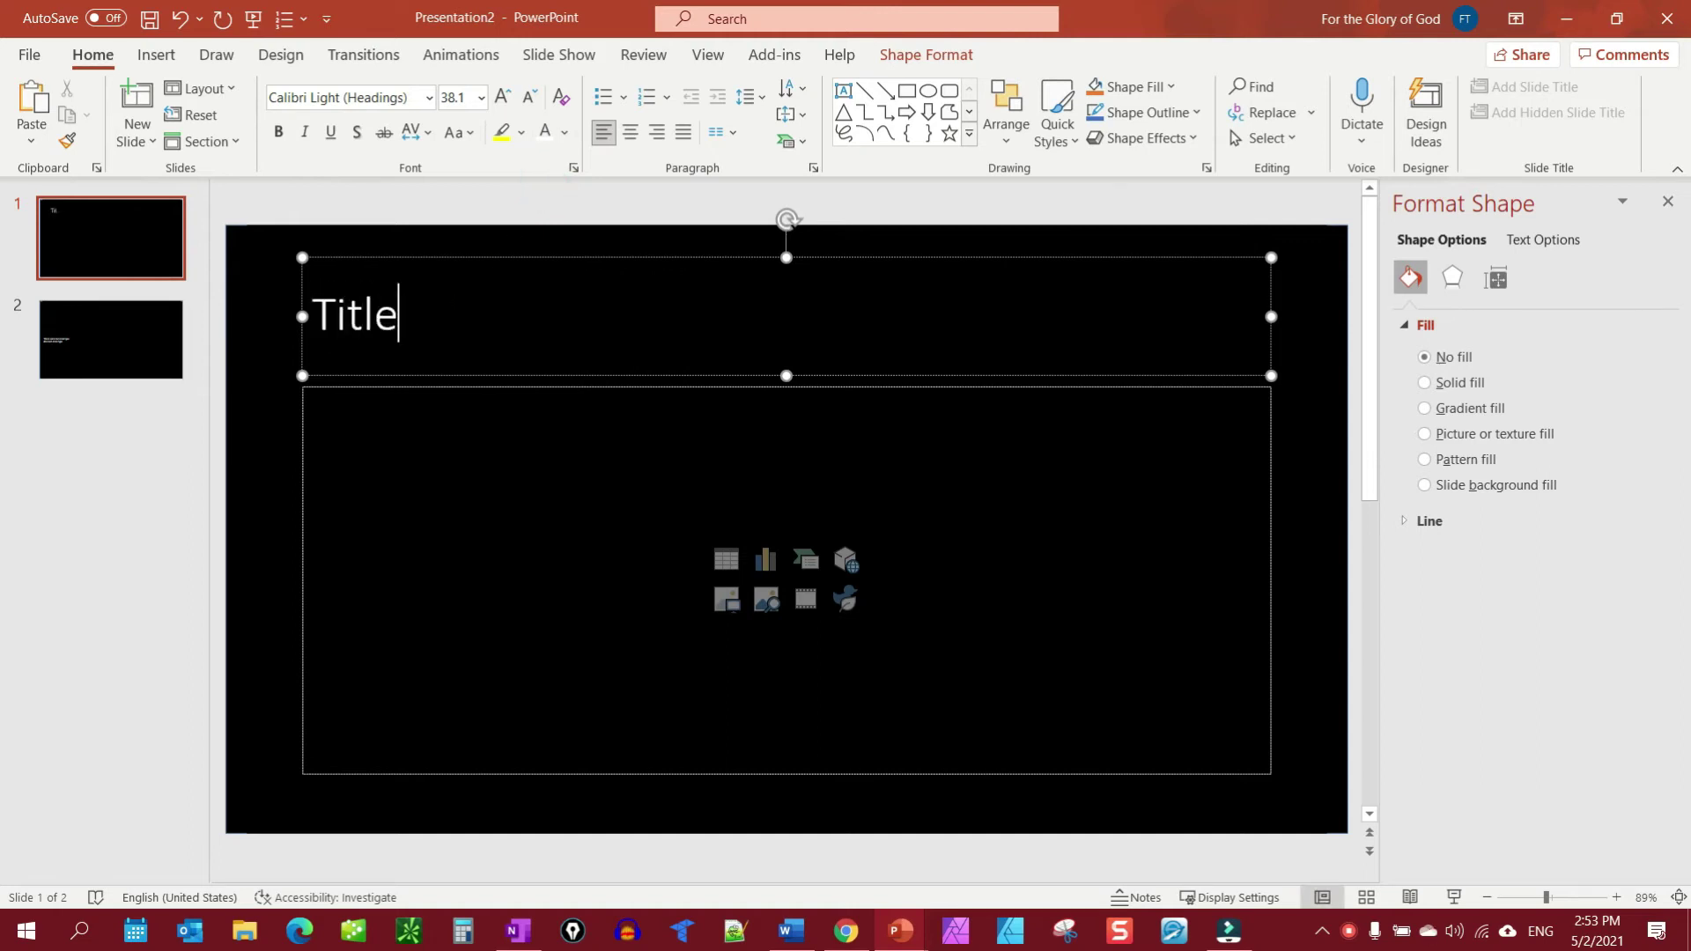
- Turn off bullets in the content placeholder and type white 'Some text here'
left_click(354, 464)
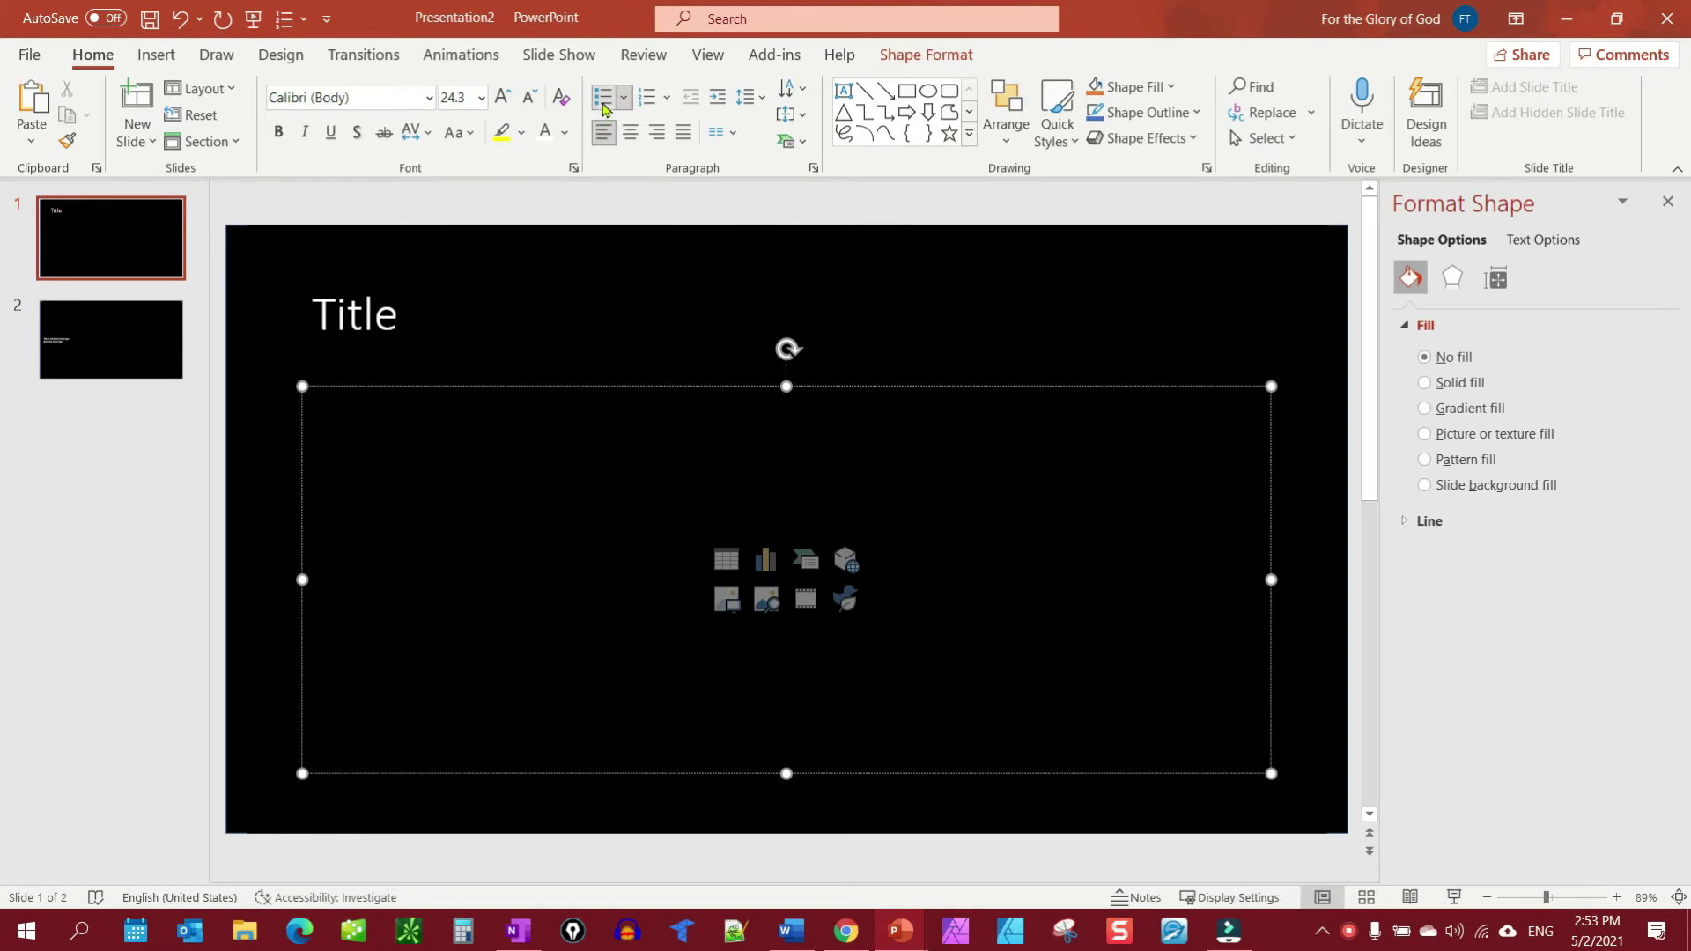
left_click(603, 102)
left_click(568, 138)
left_click(542, 183)
type("Som")
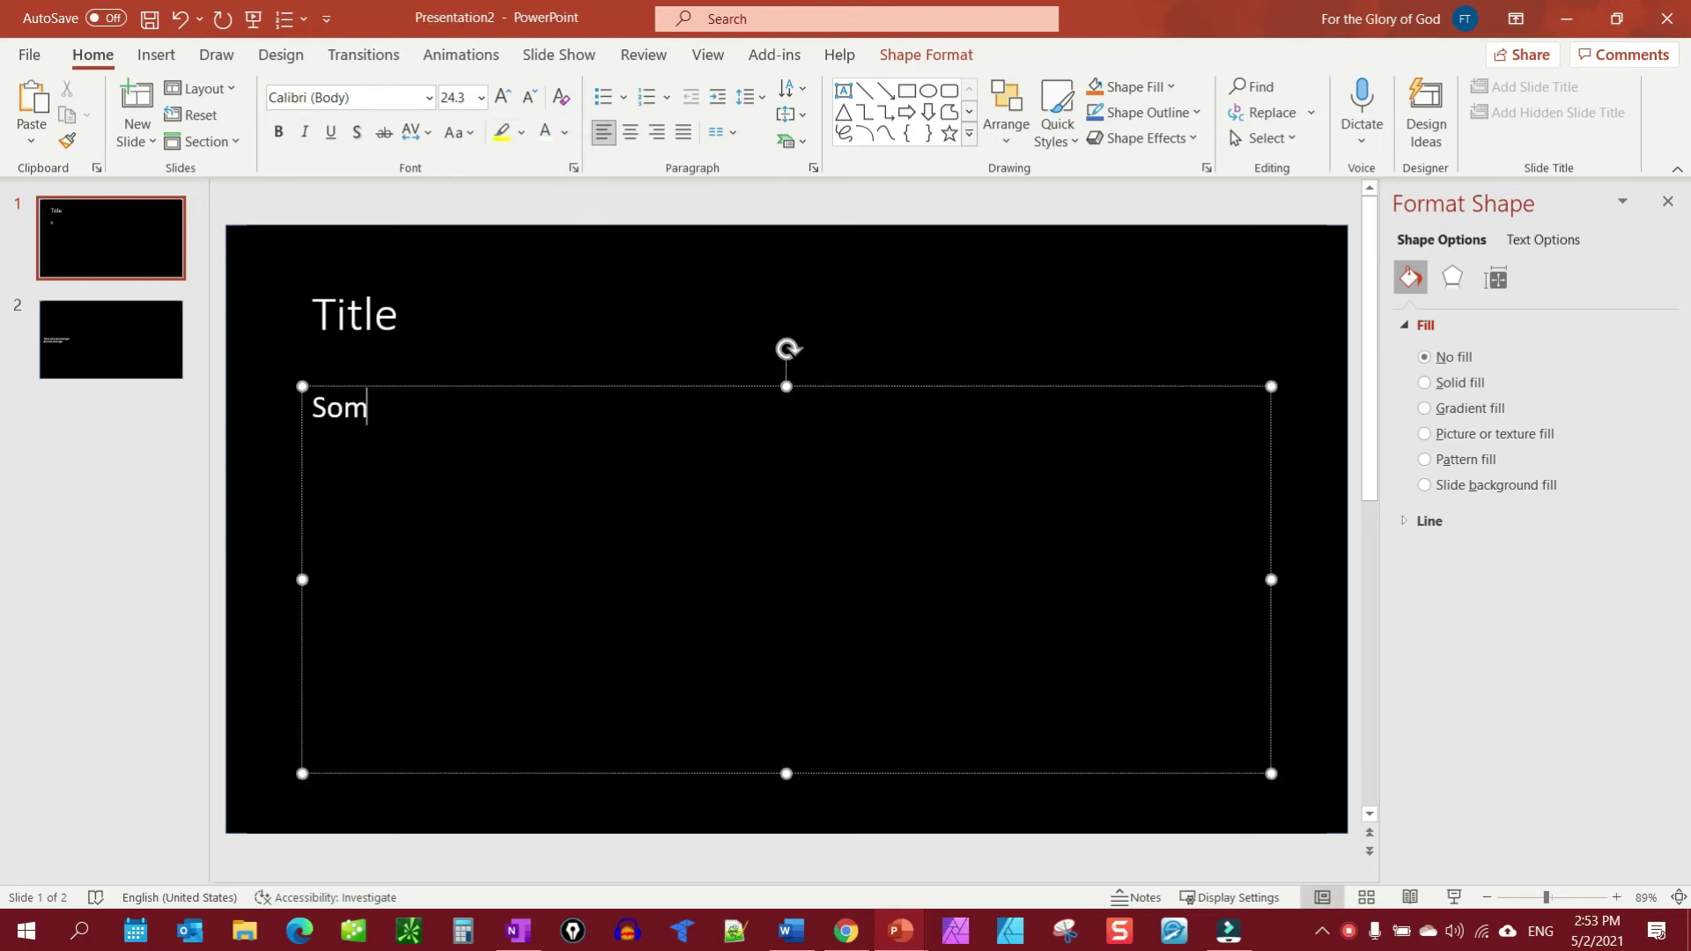
type("e text here")
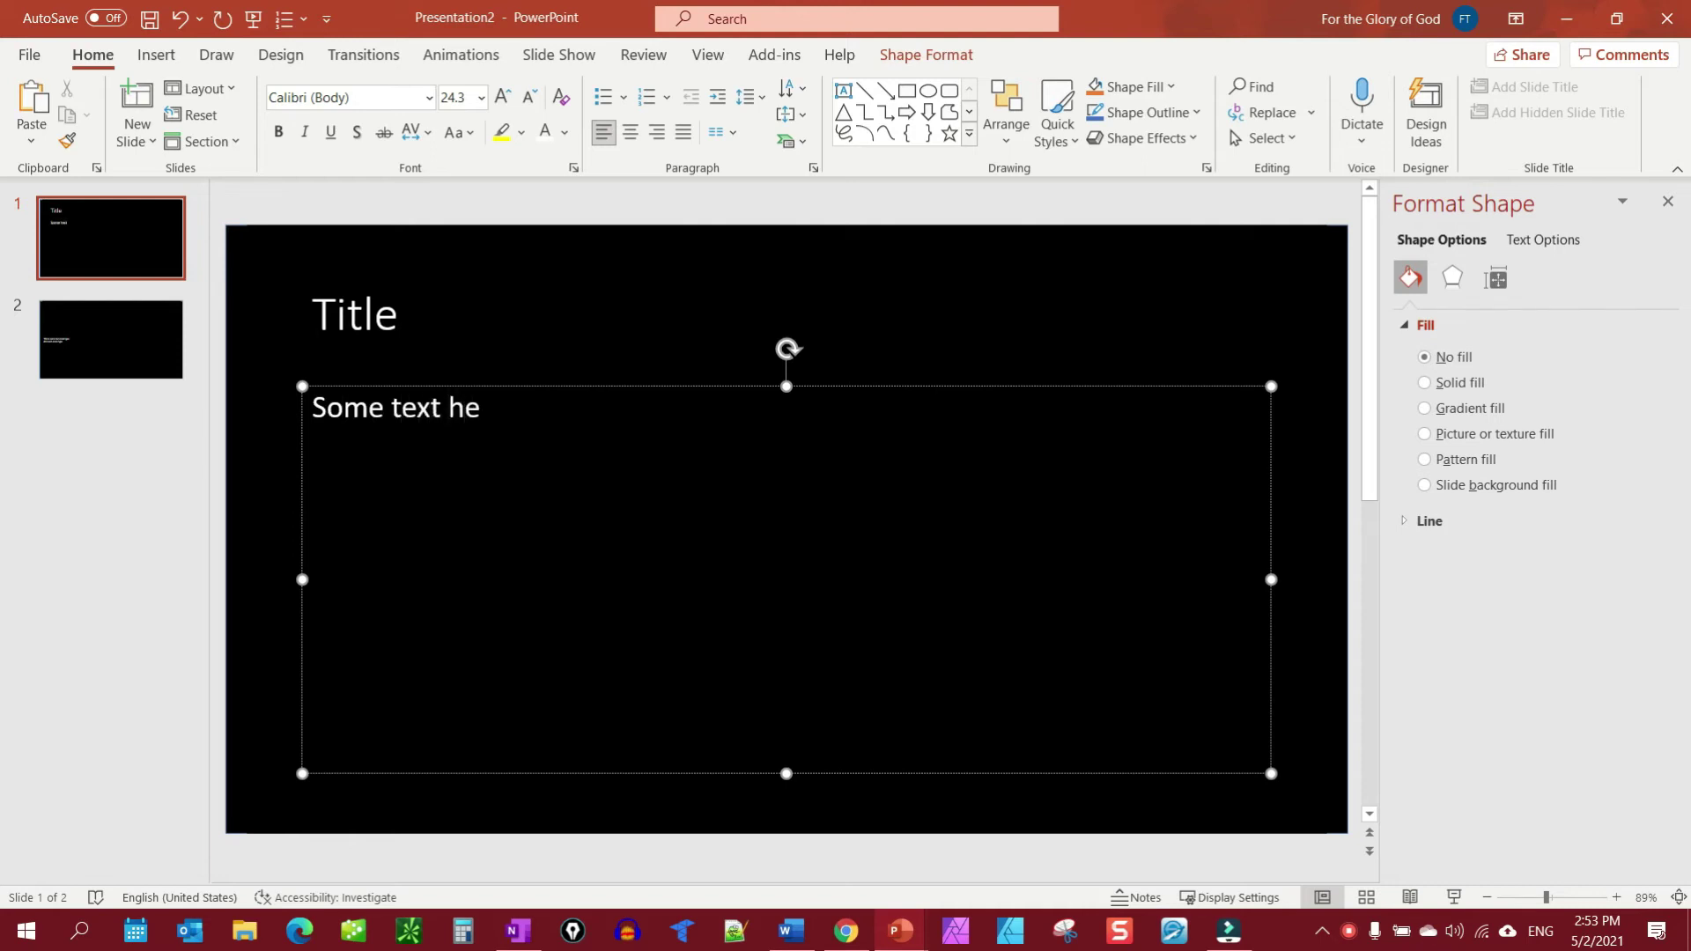
right_click(939, 338)
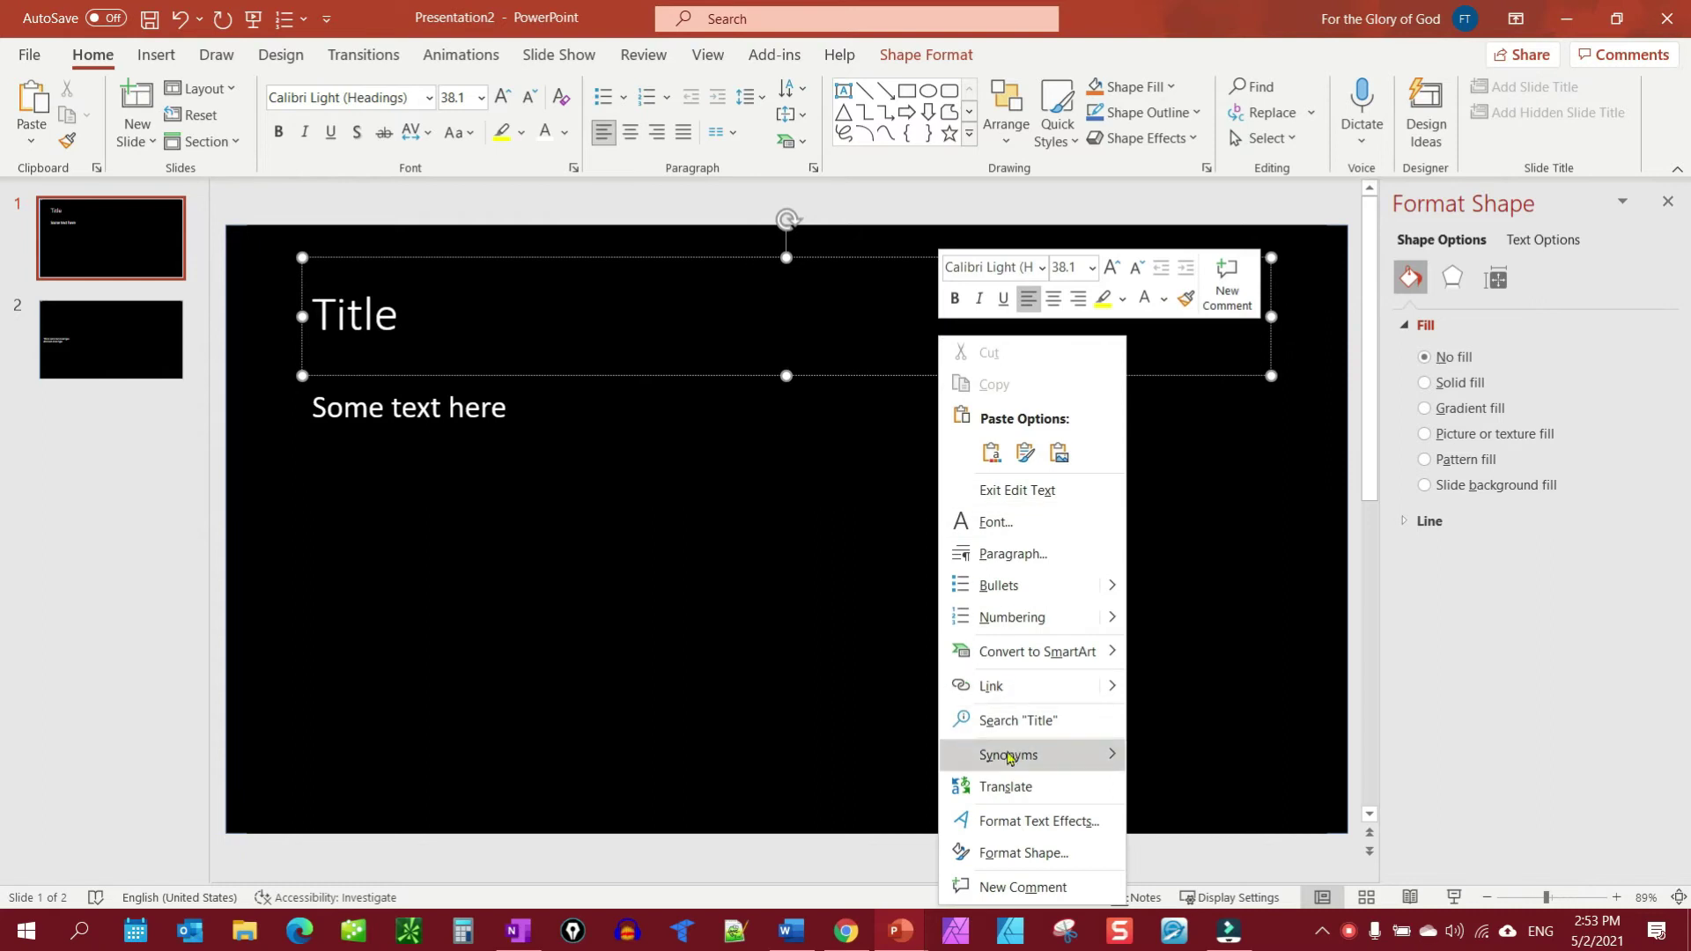
- Save the full-slide black shape as Picture6.png on the Desktop, check it, and return to Presentation2
left_click(832, 806)
right_click(832, 803)
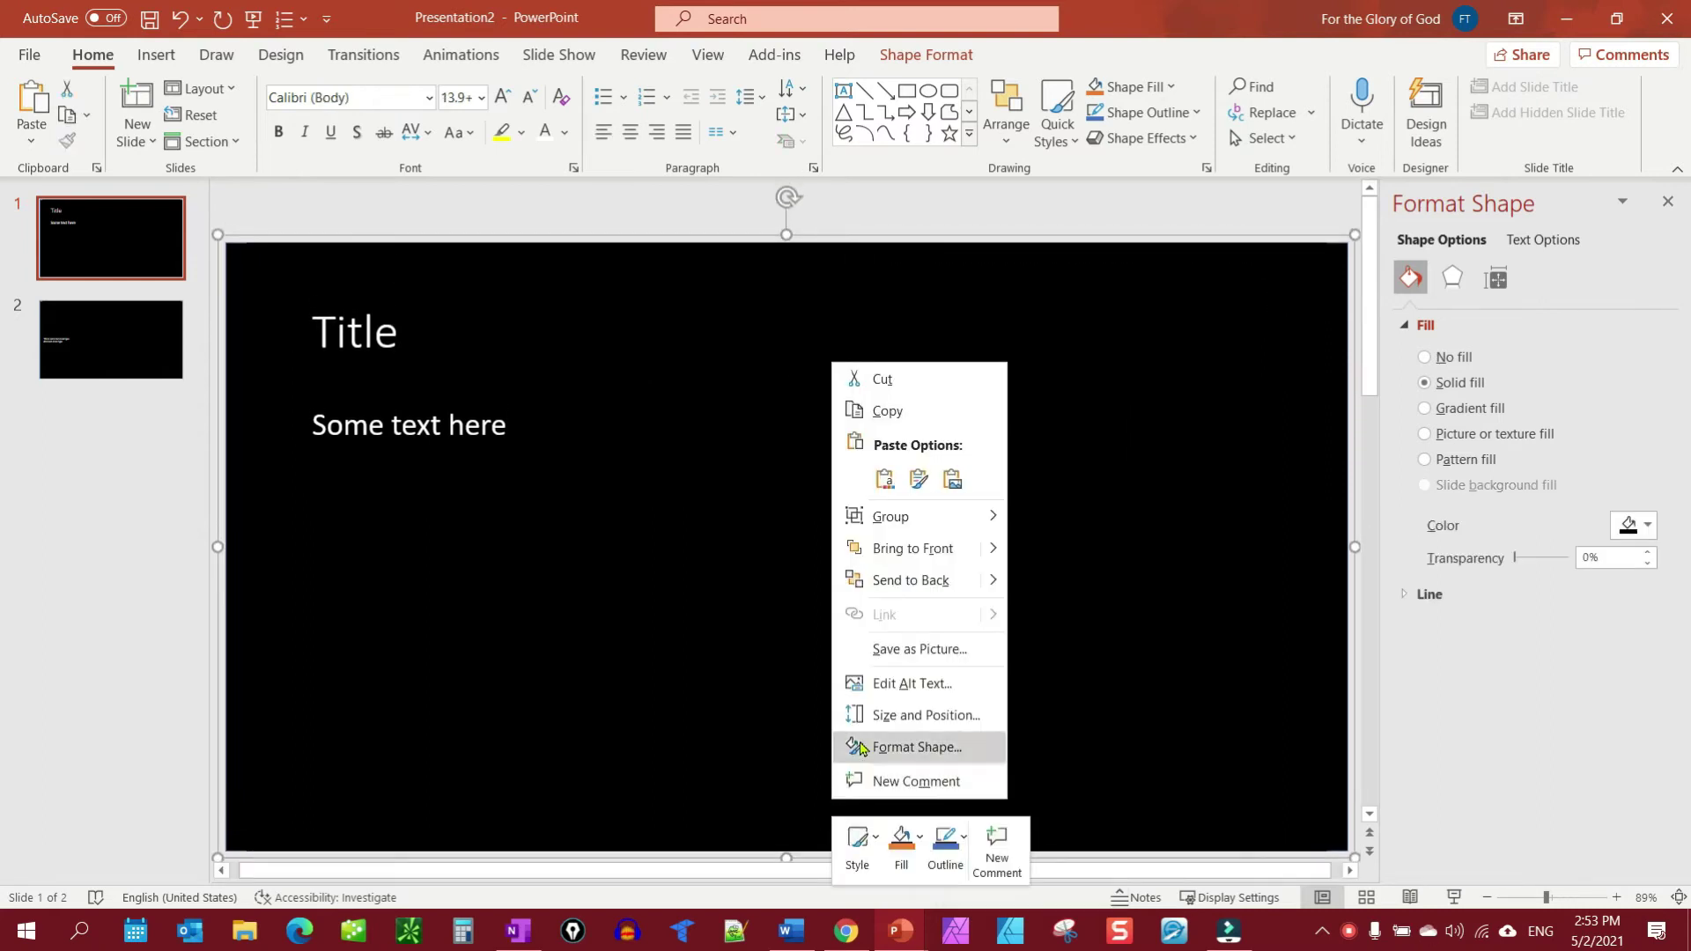
left_click(903, 650)
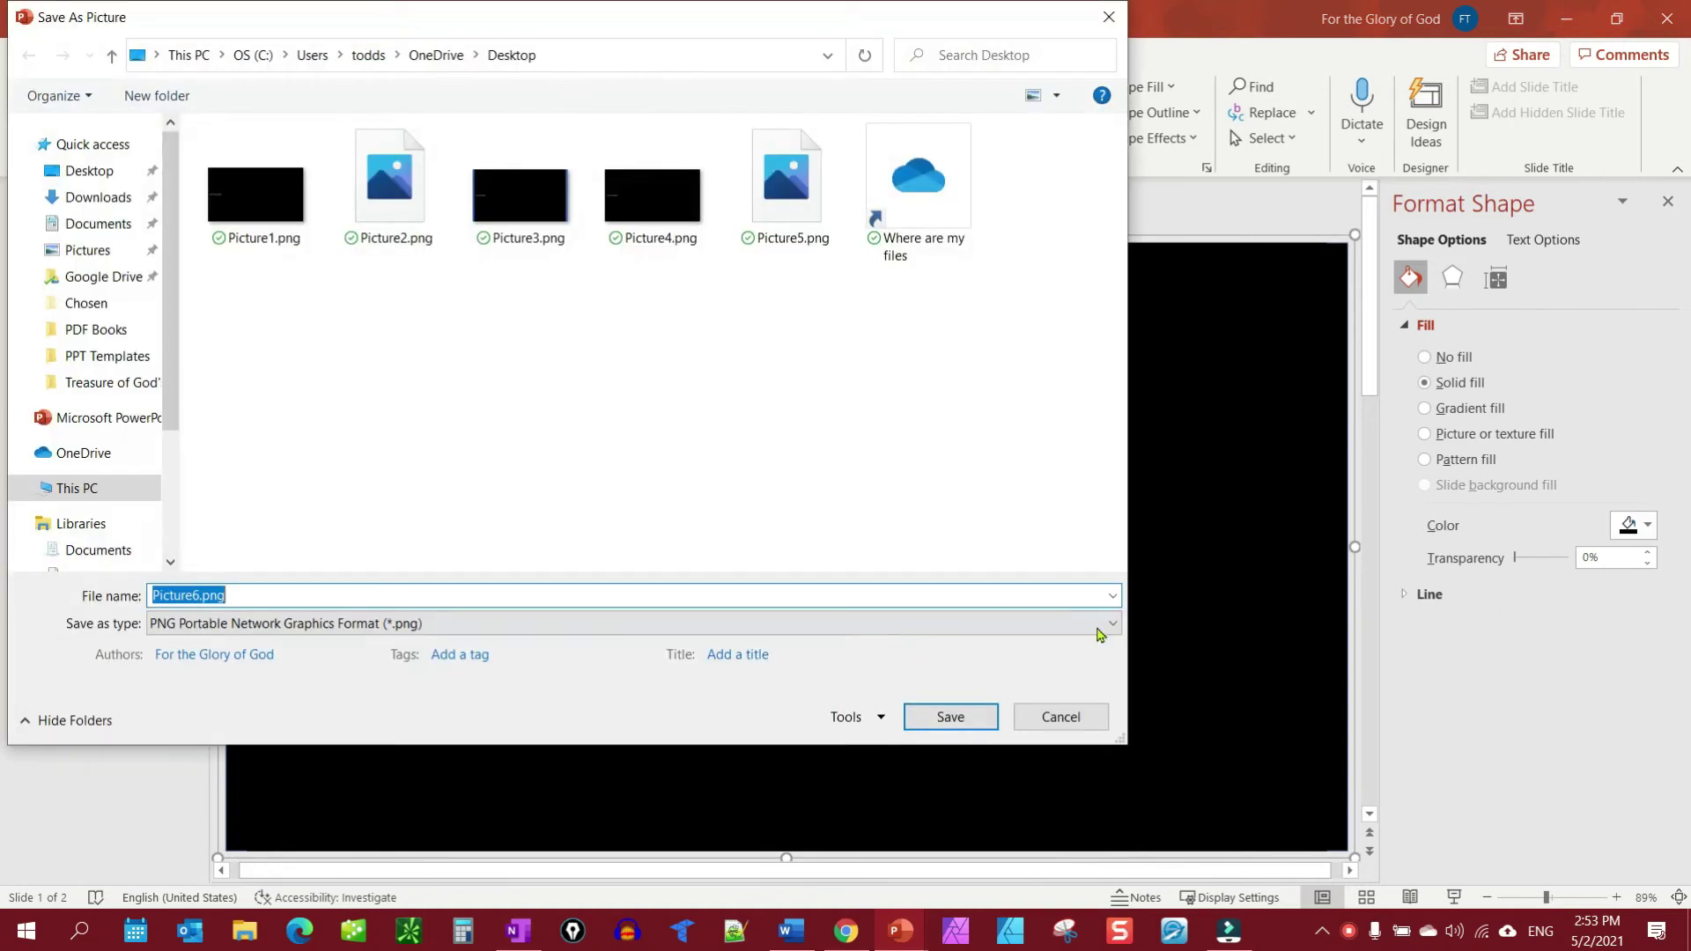
left_click(956, 715)
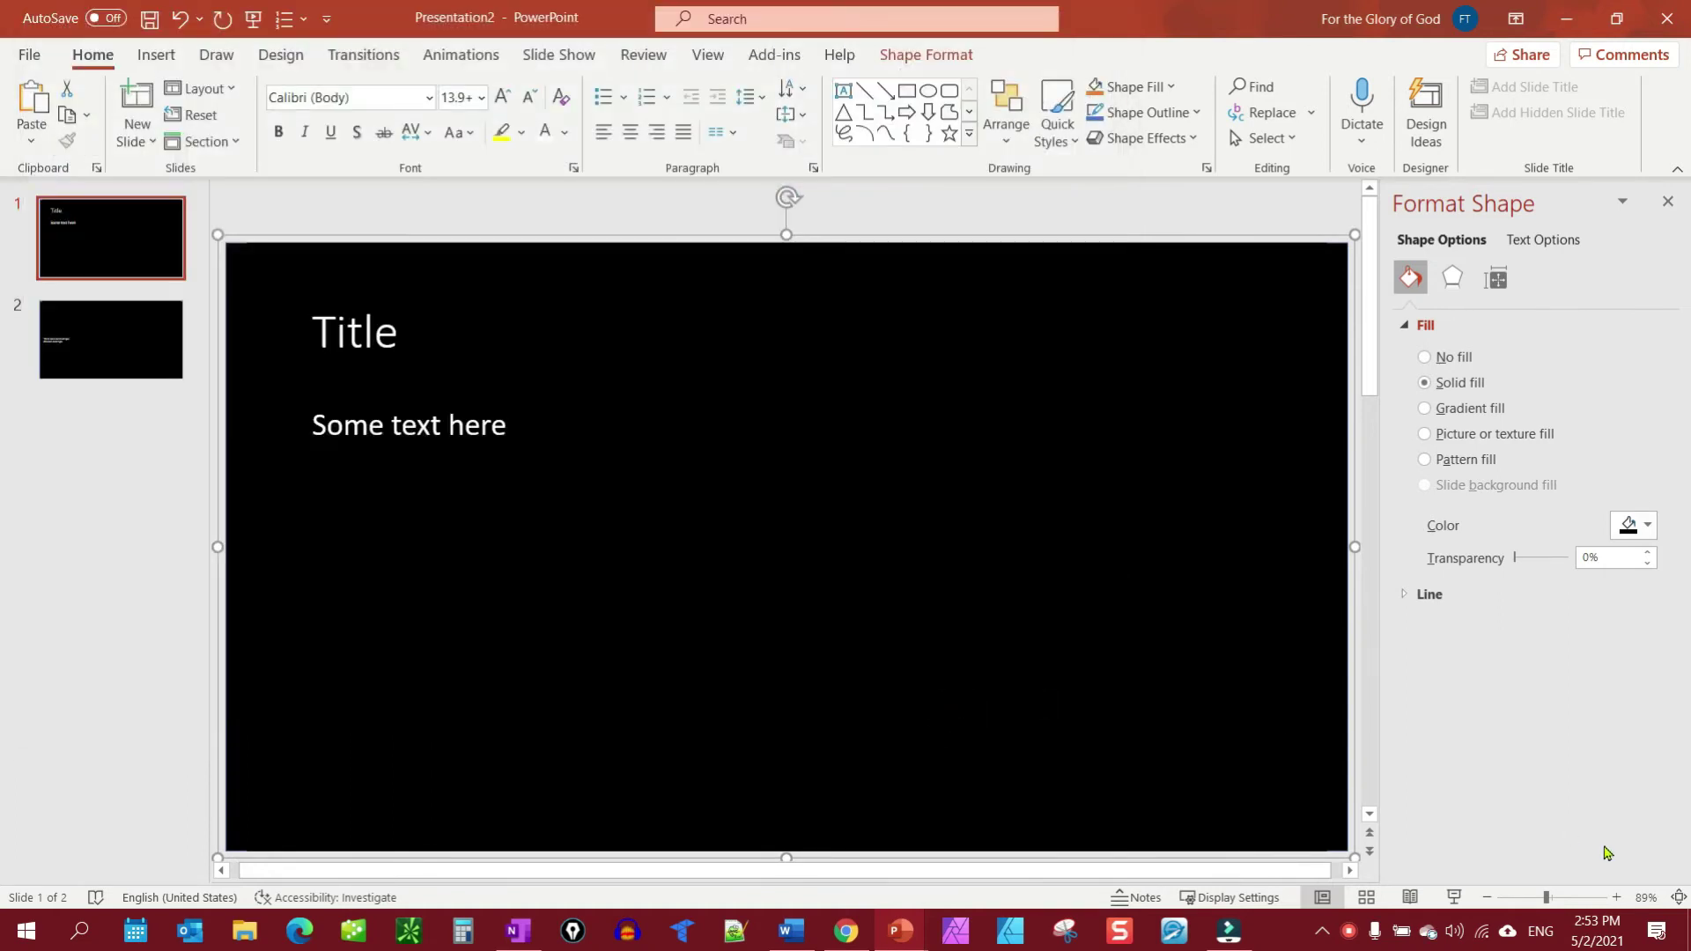
key("super+d")
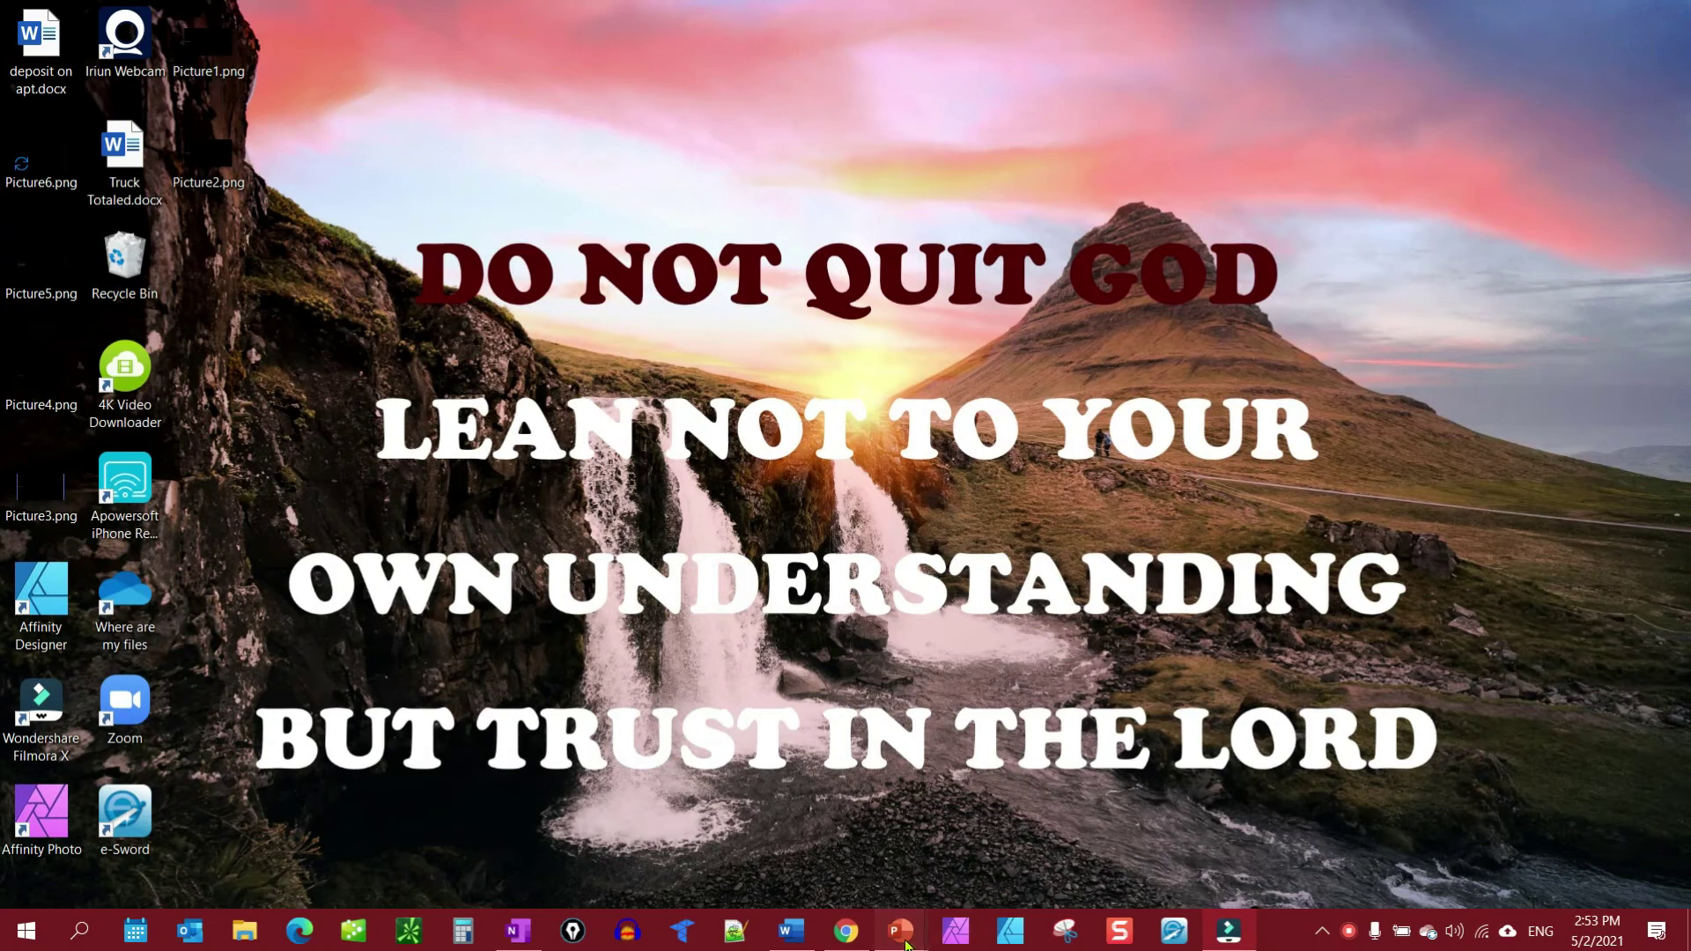
mouse_move(900, 931)
left_click(990, 860)
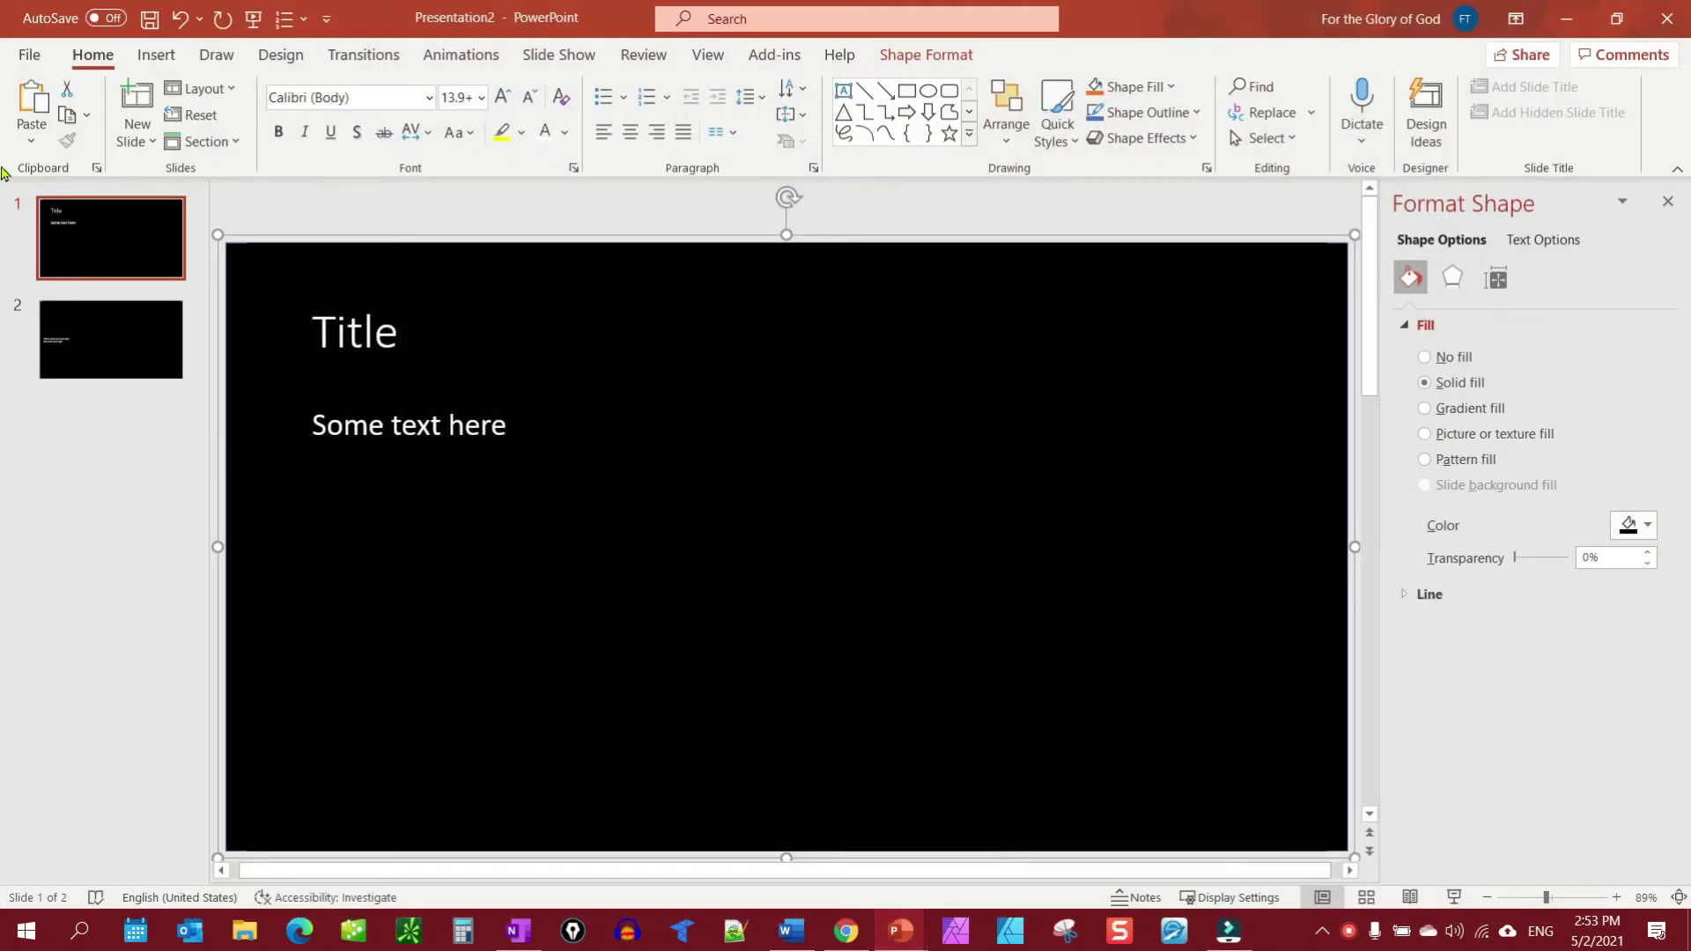
- Set up a JPEG (*.jpg) export of the slides from File > Export > Change File Type
left_click(29, 56)
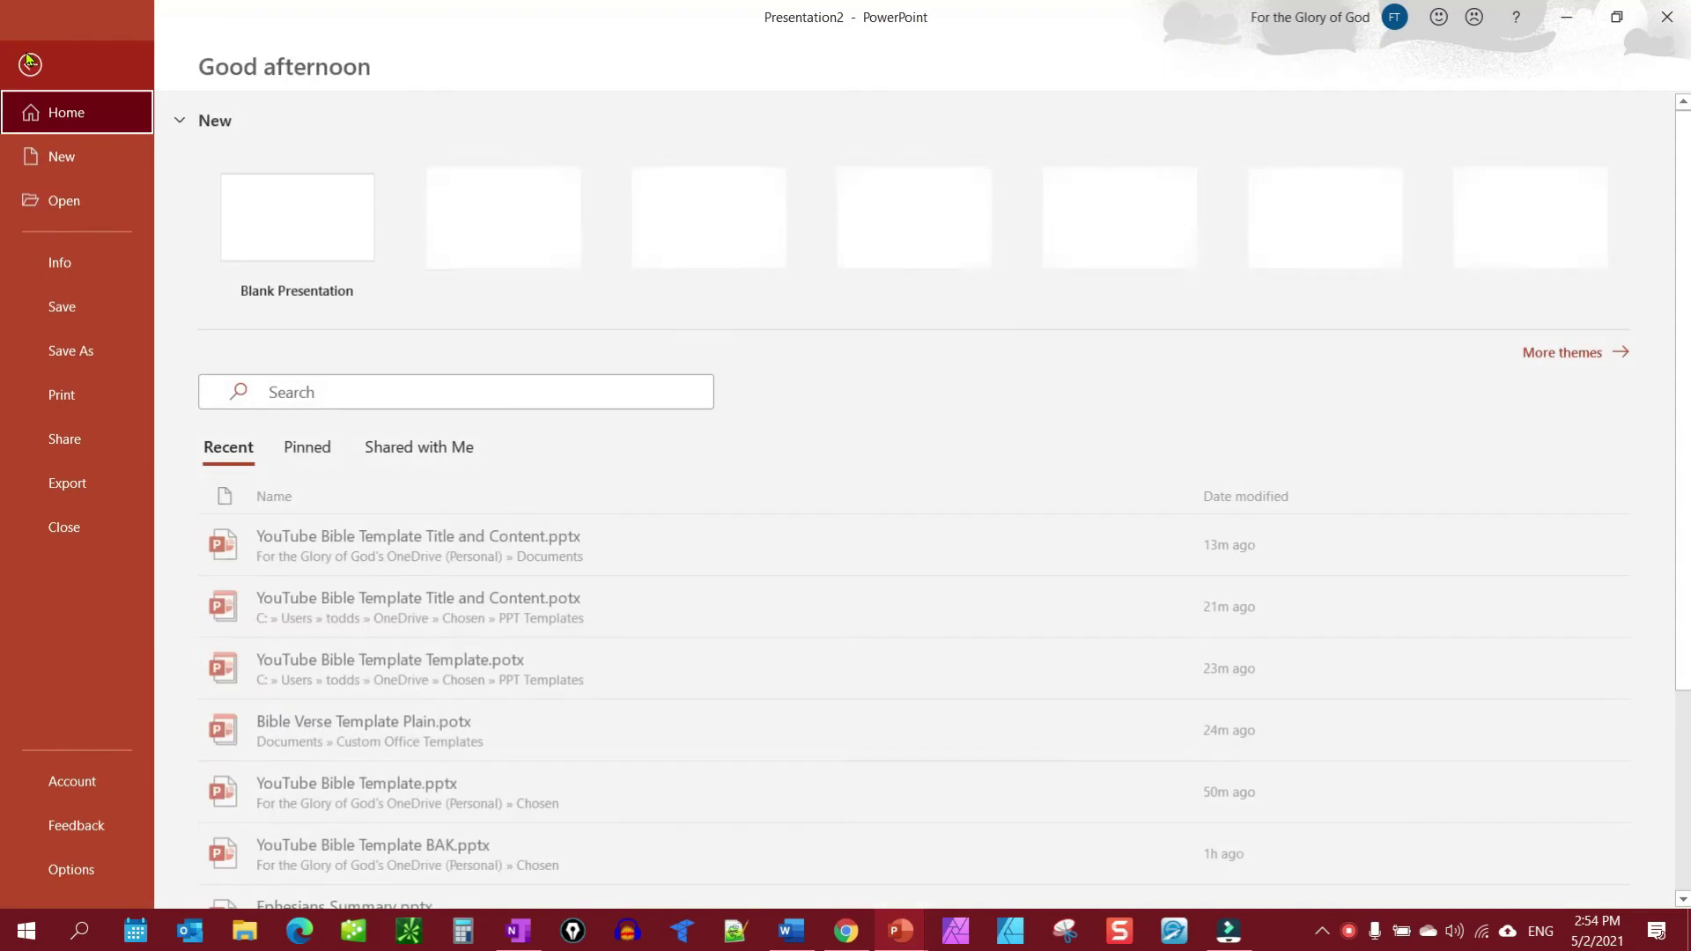
left_click(76, 491)
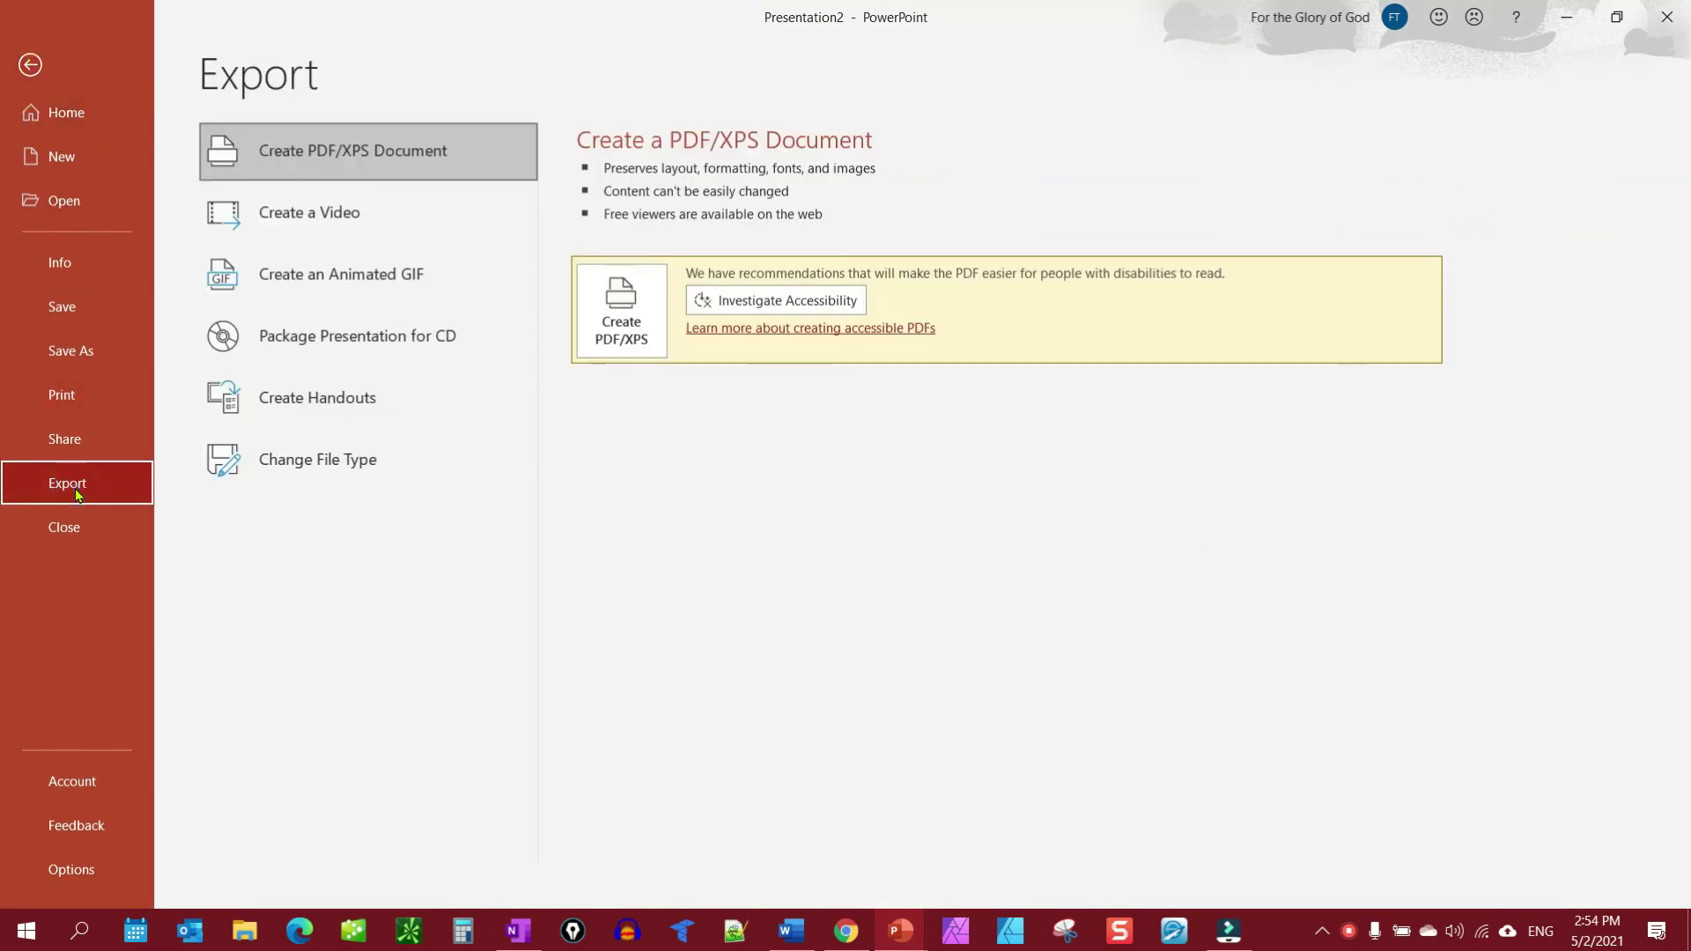
left_click(309, 460)
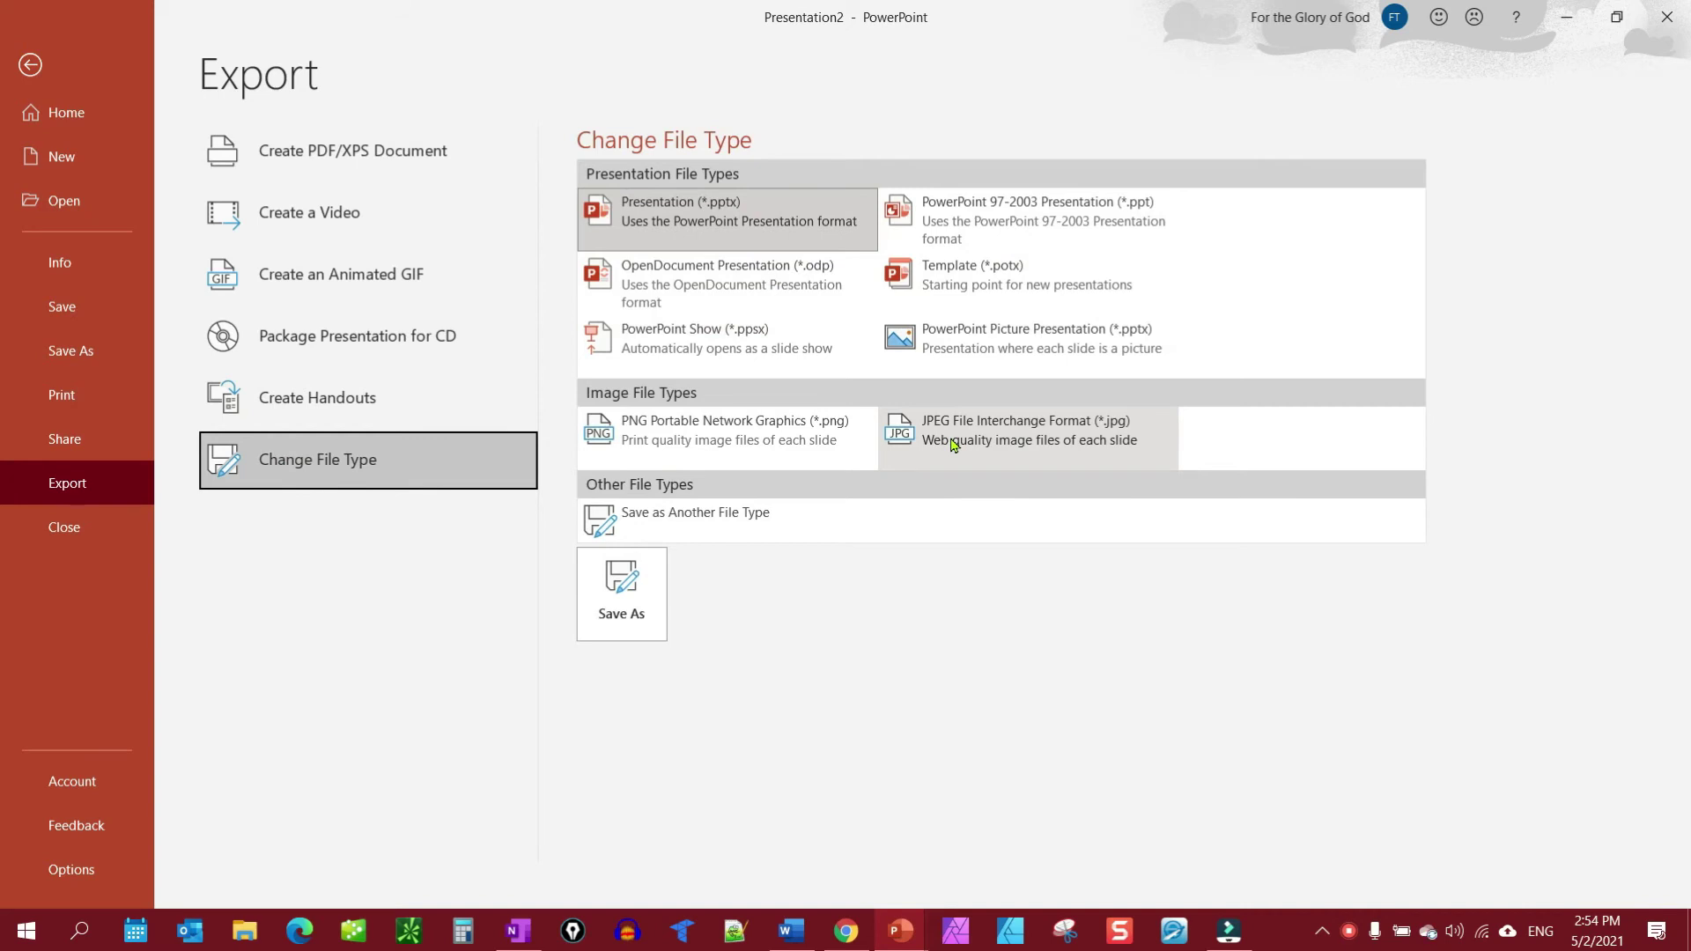
left_click(954, 445)
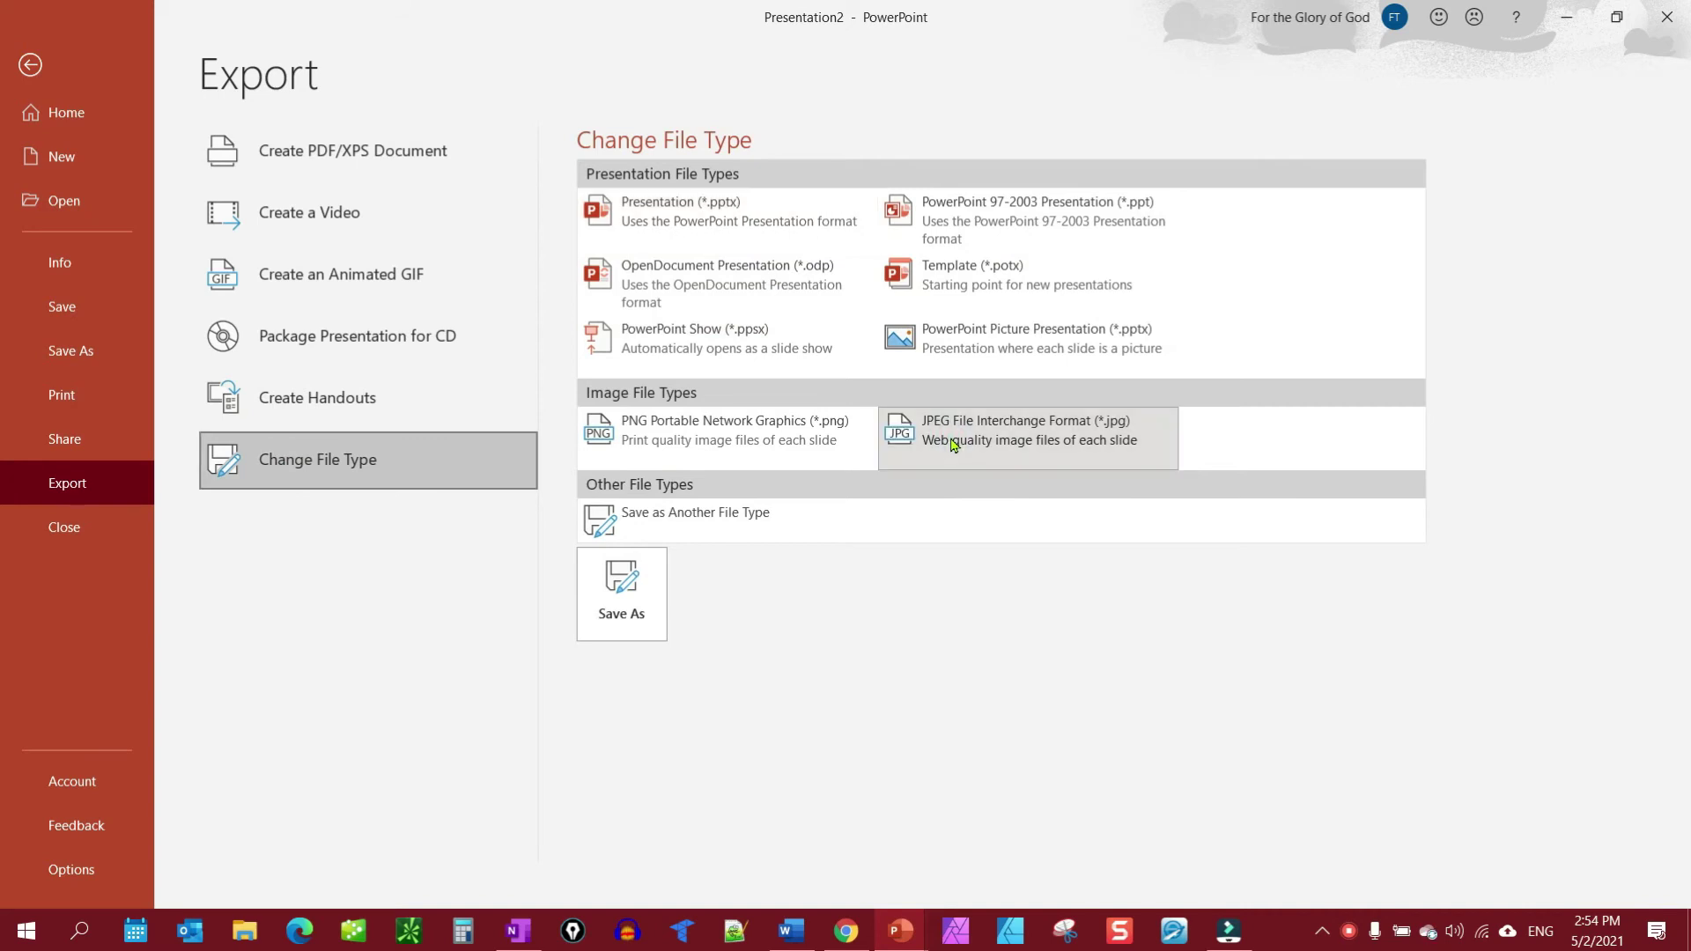
left_click(624, 602)
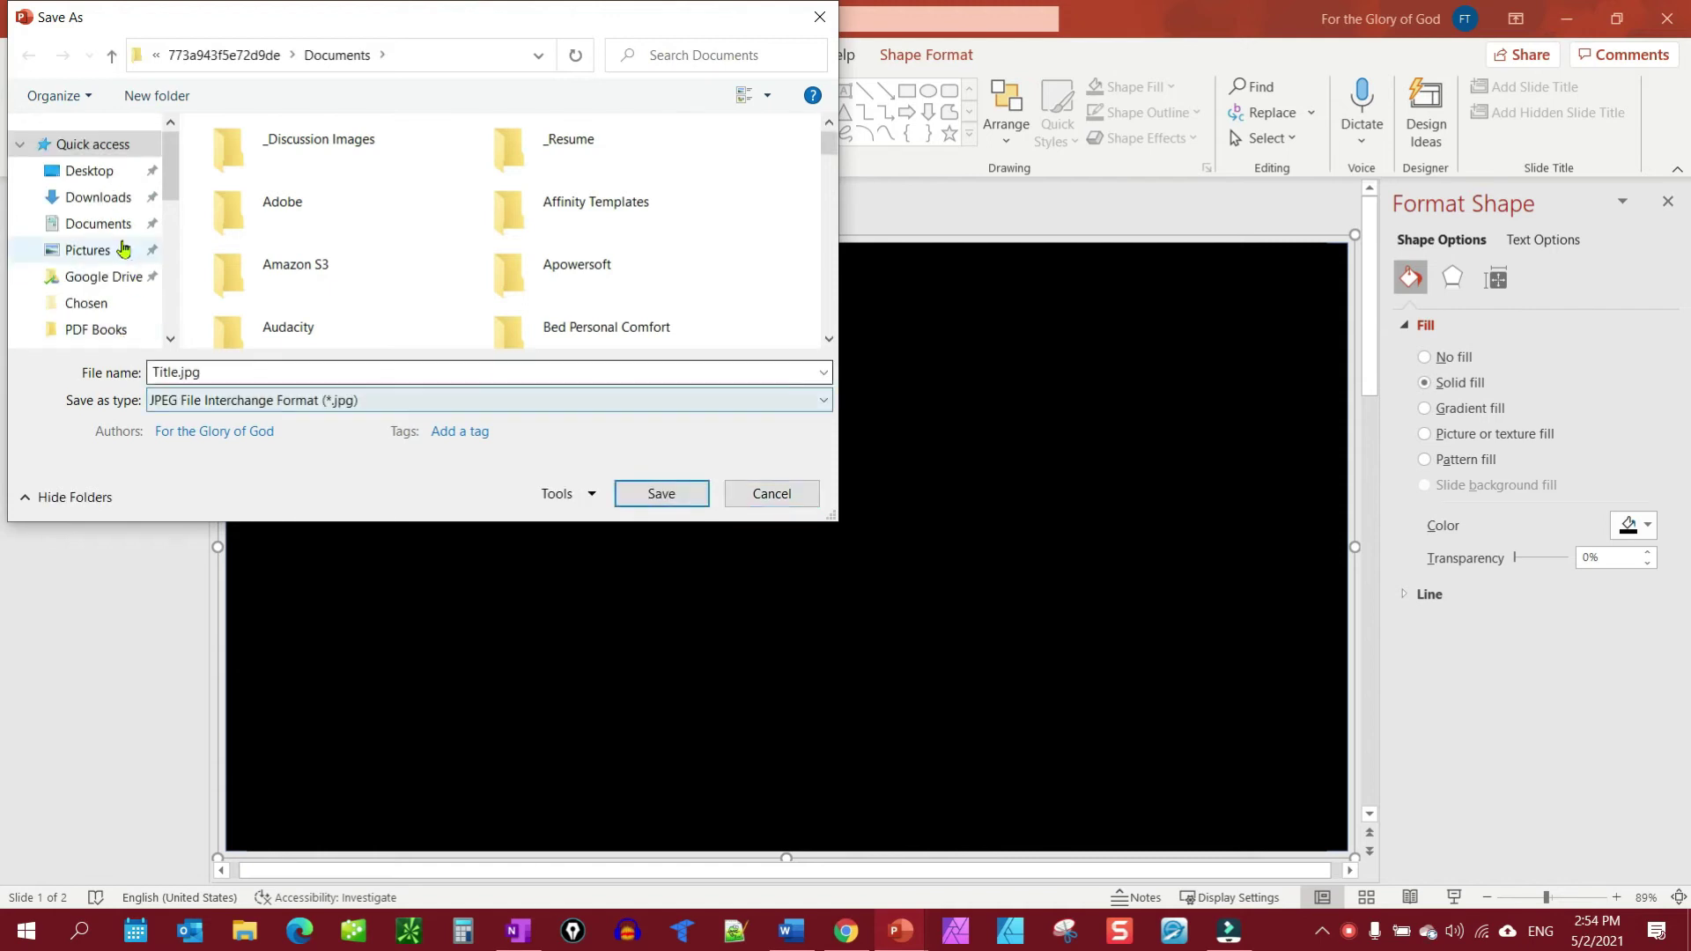
- Save the export as Title.jpg on the Desktop, exporting all slides
left_click(99, 172)
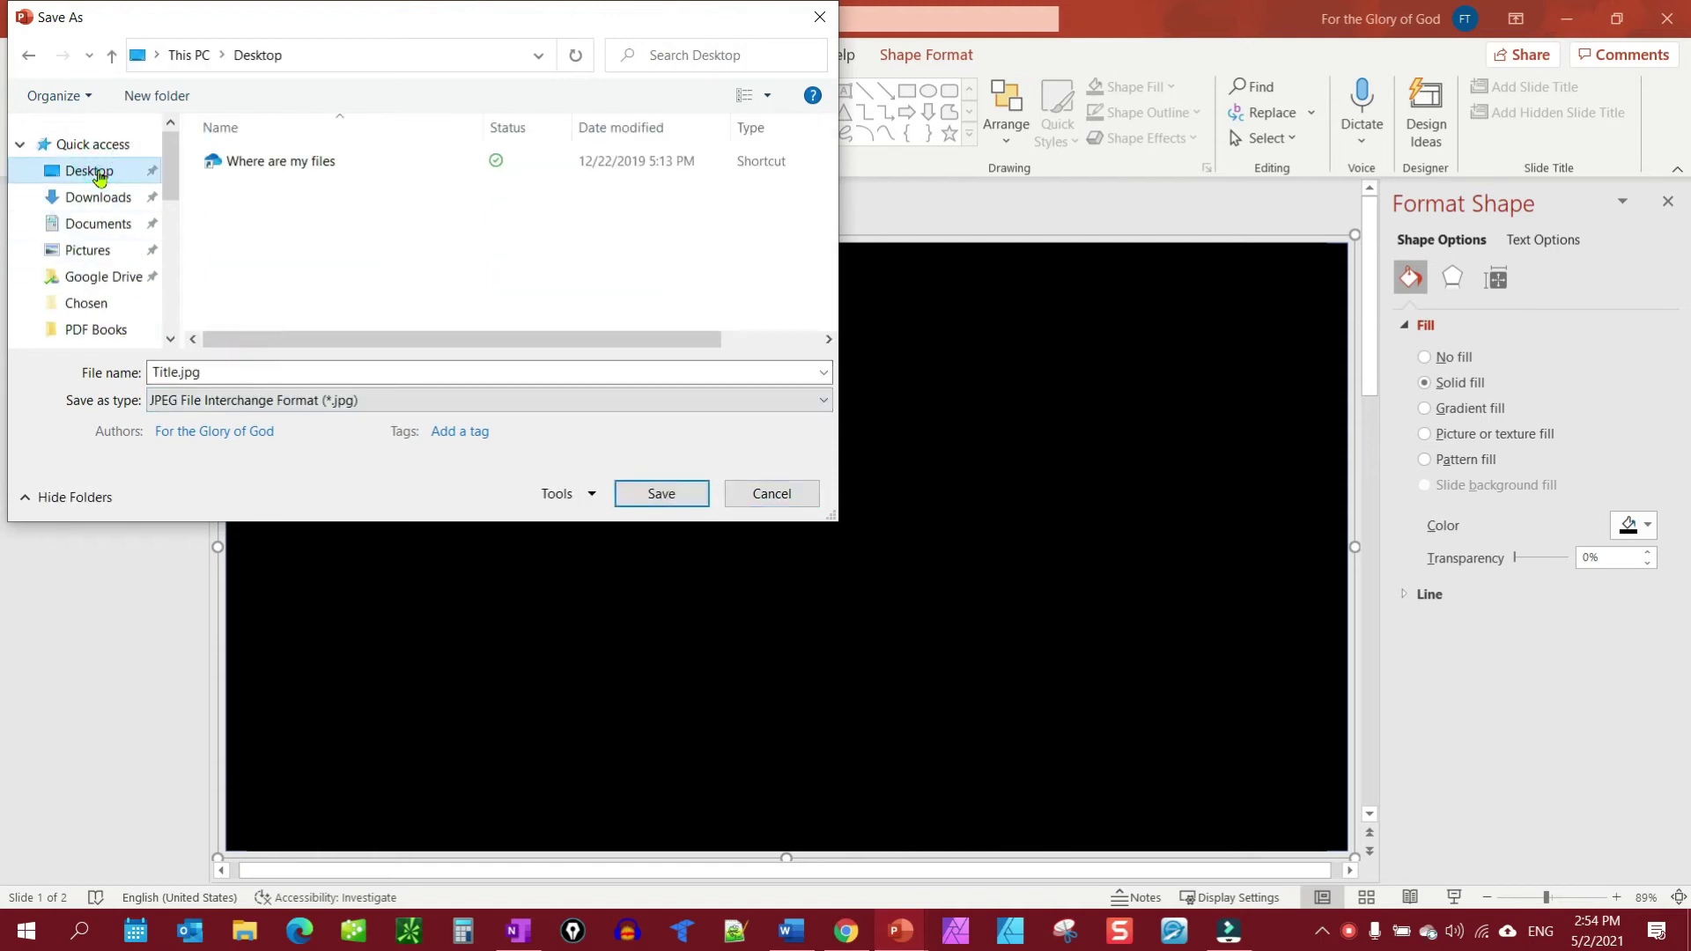
left_click(180, 371)
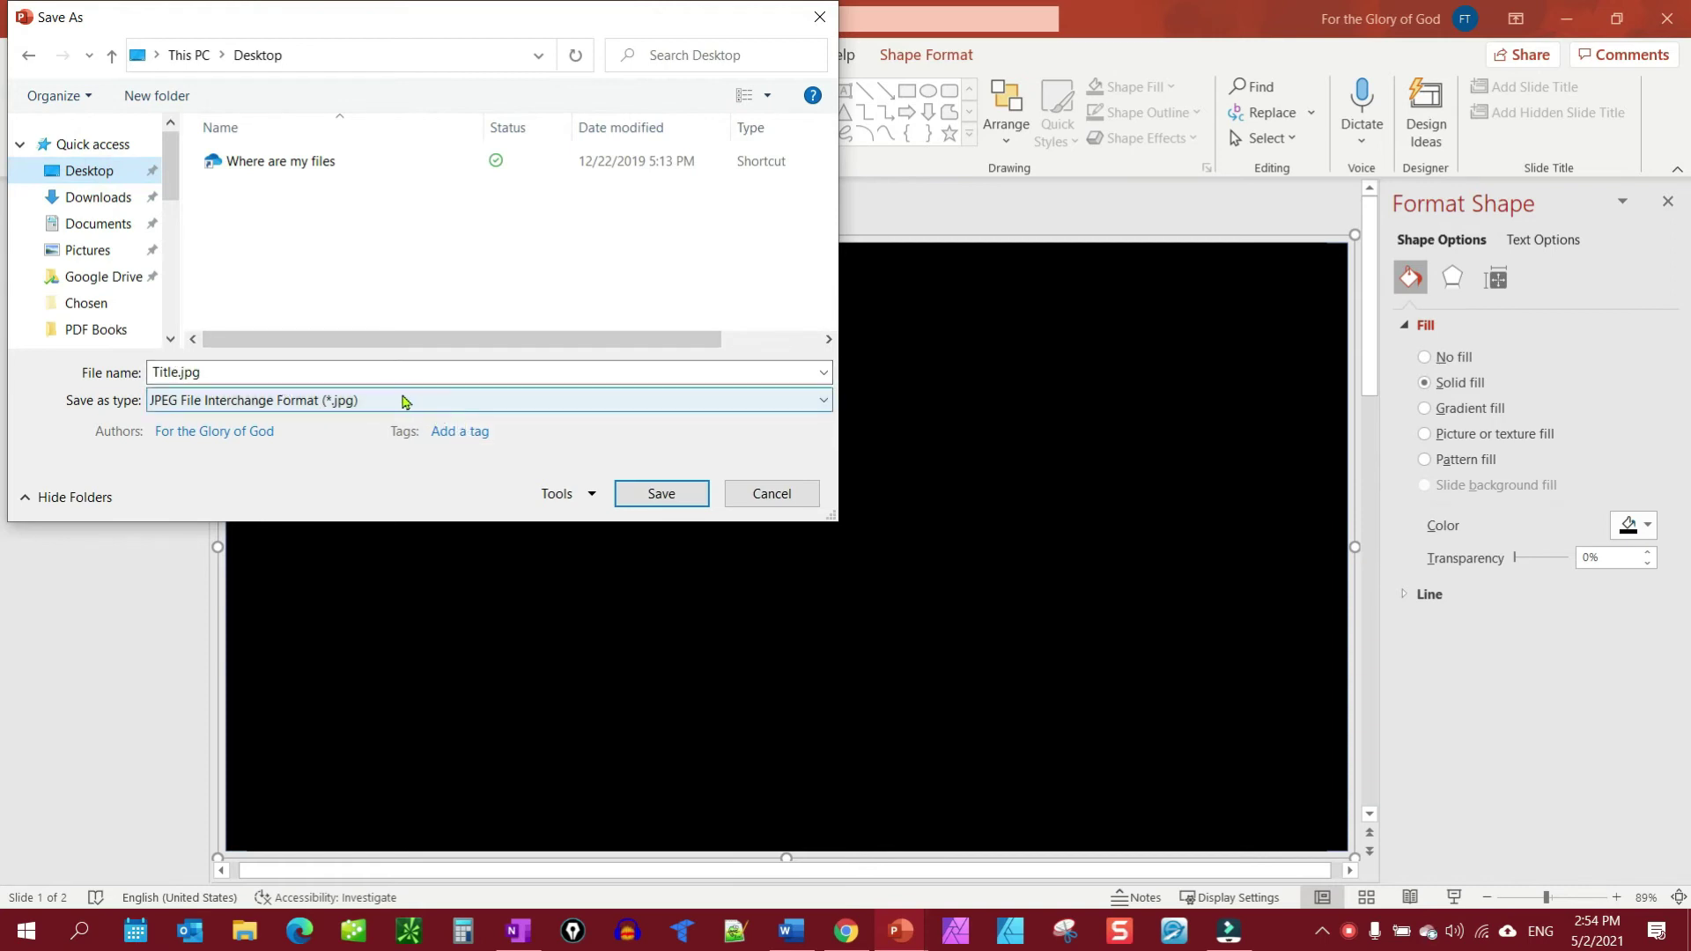
left_click(652, 492)
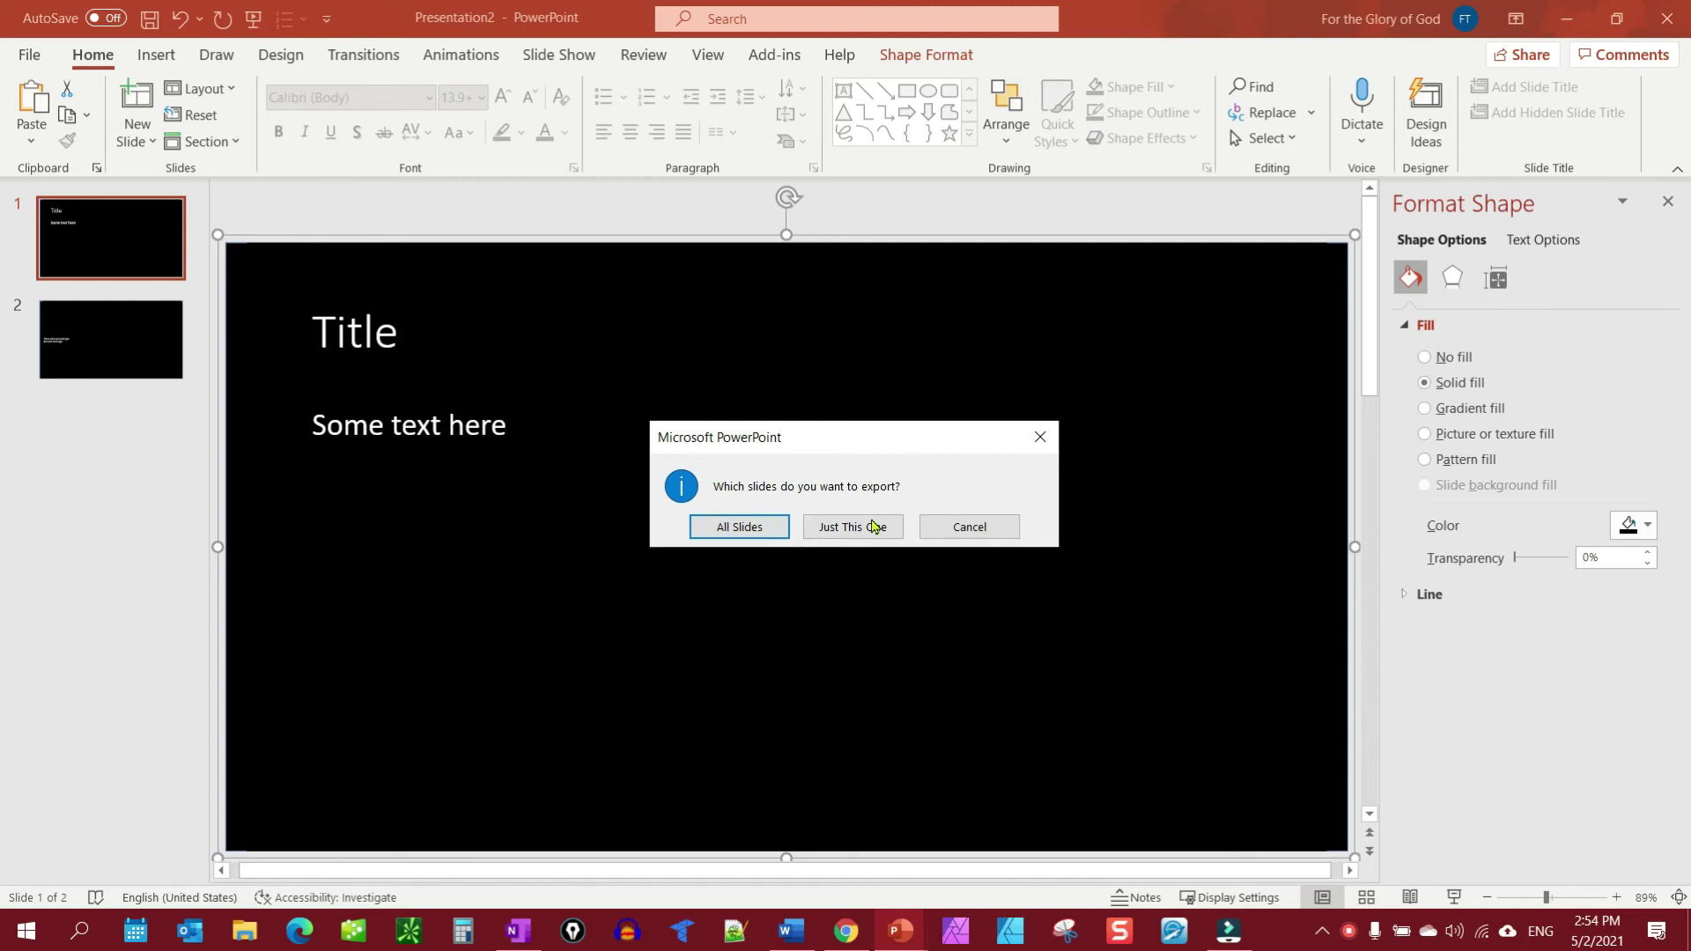
left_click(746, 528)
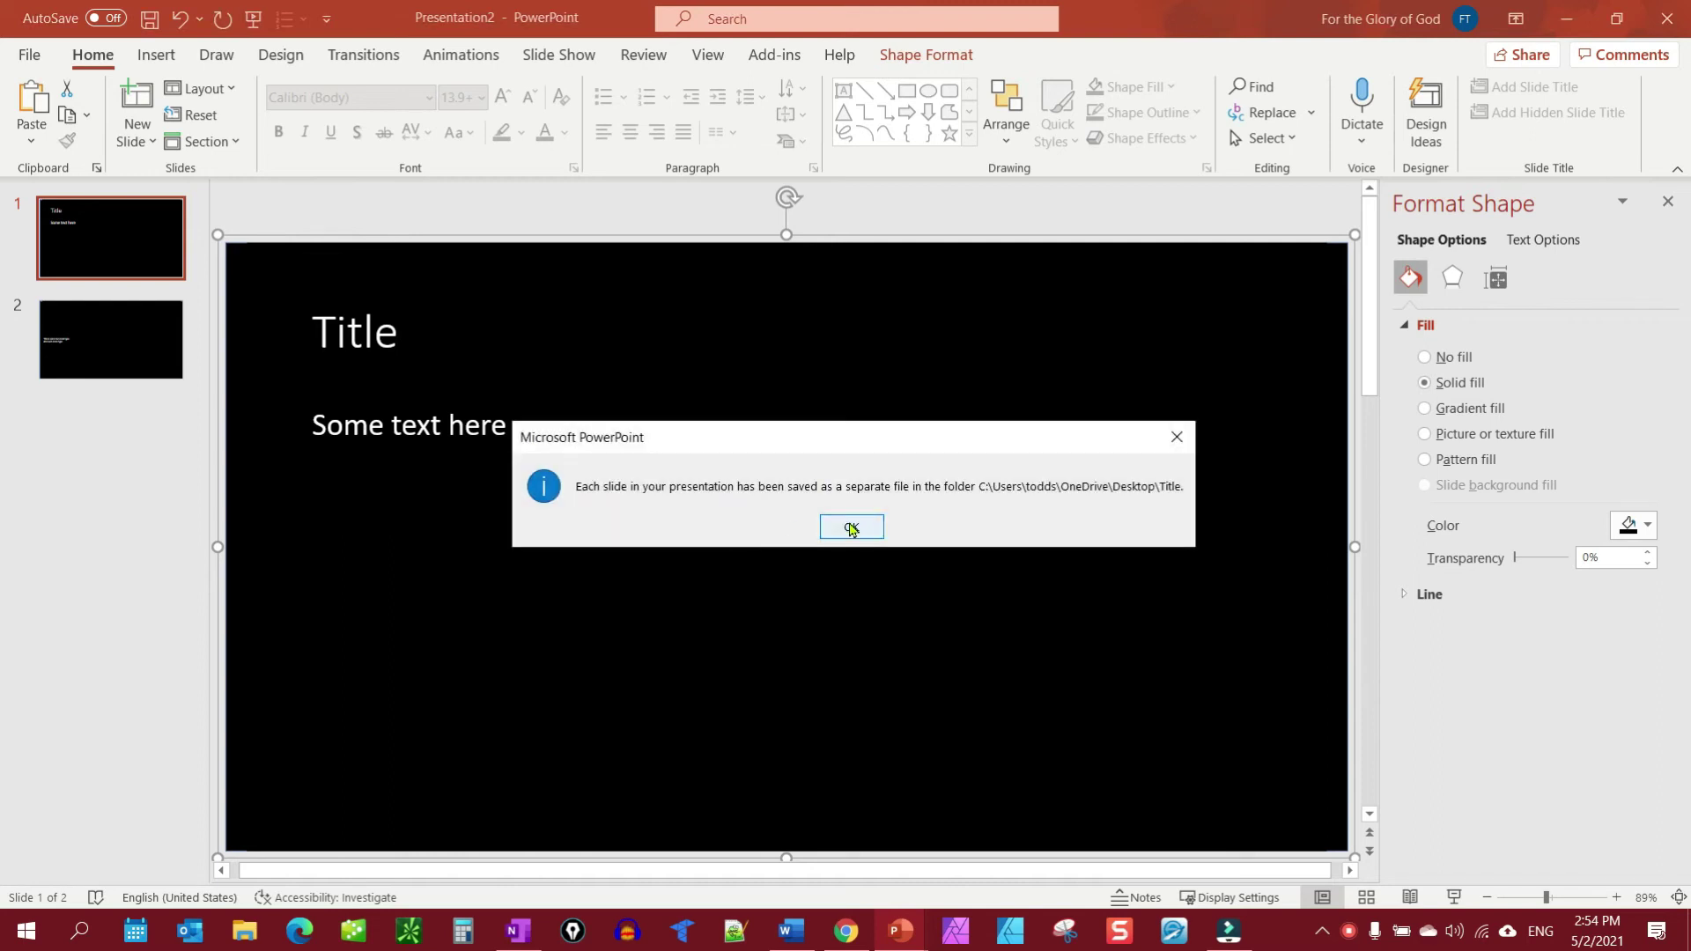
left_click(852, 528)
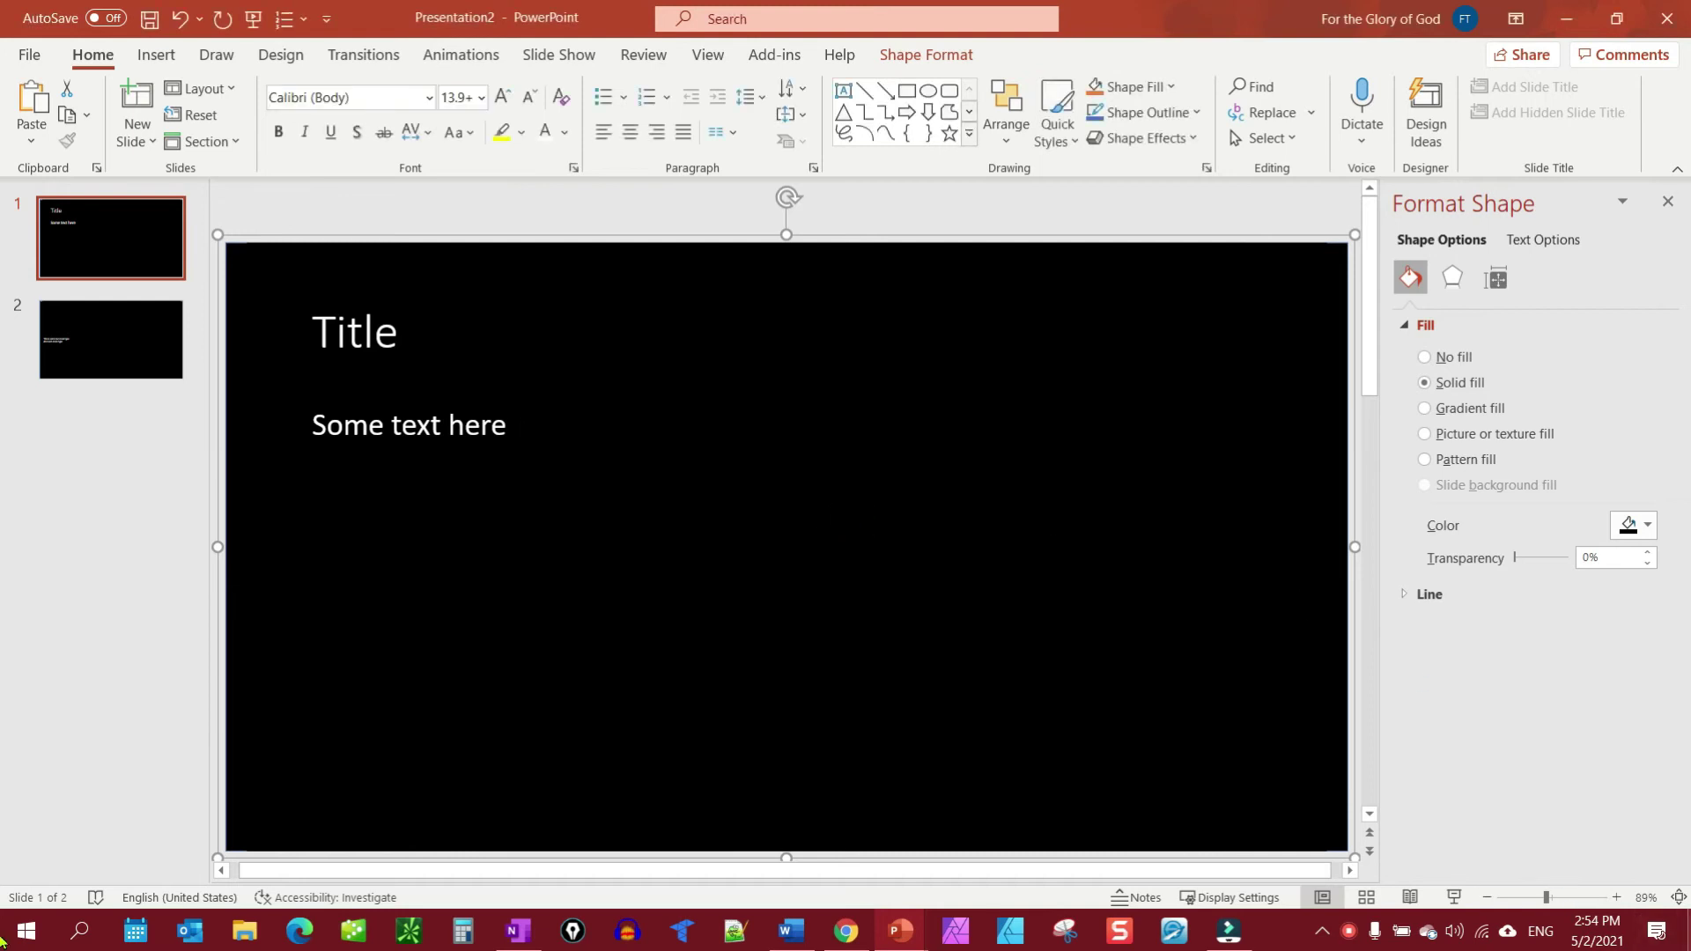
- Open the Title folder and view Slide1.JPG, then close the image viewer and the folder
key("super+d")
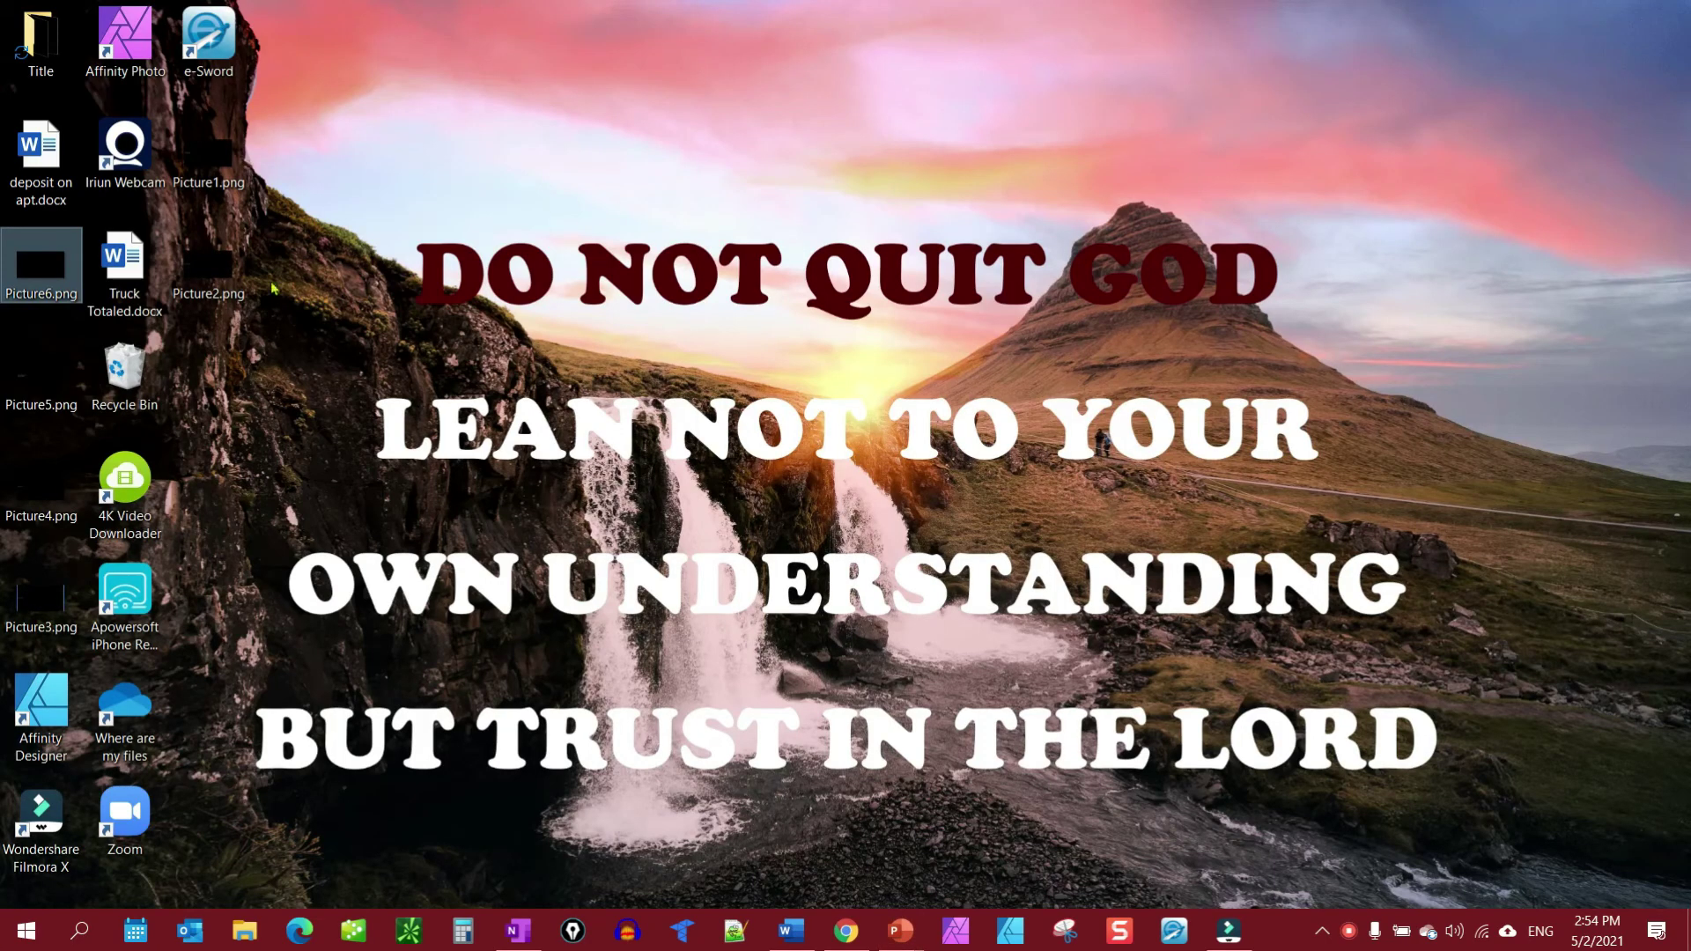
double_click(39, 40)
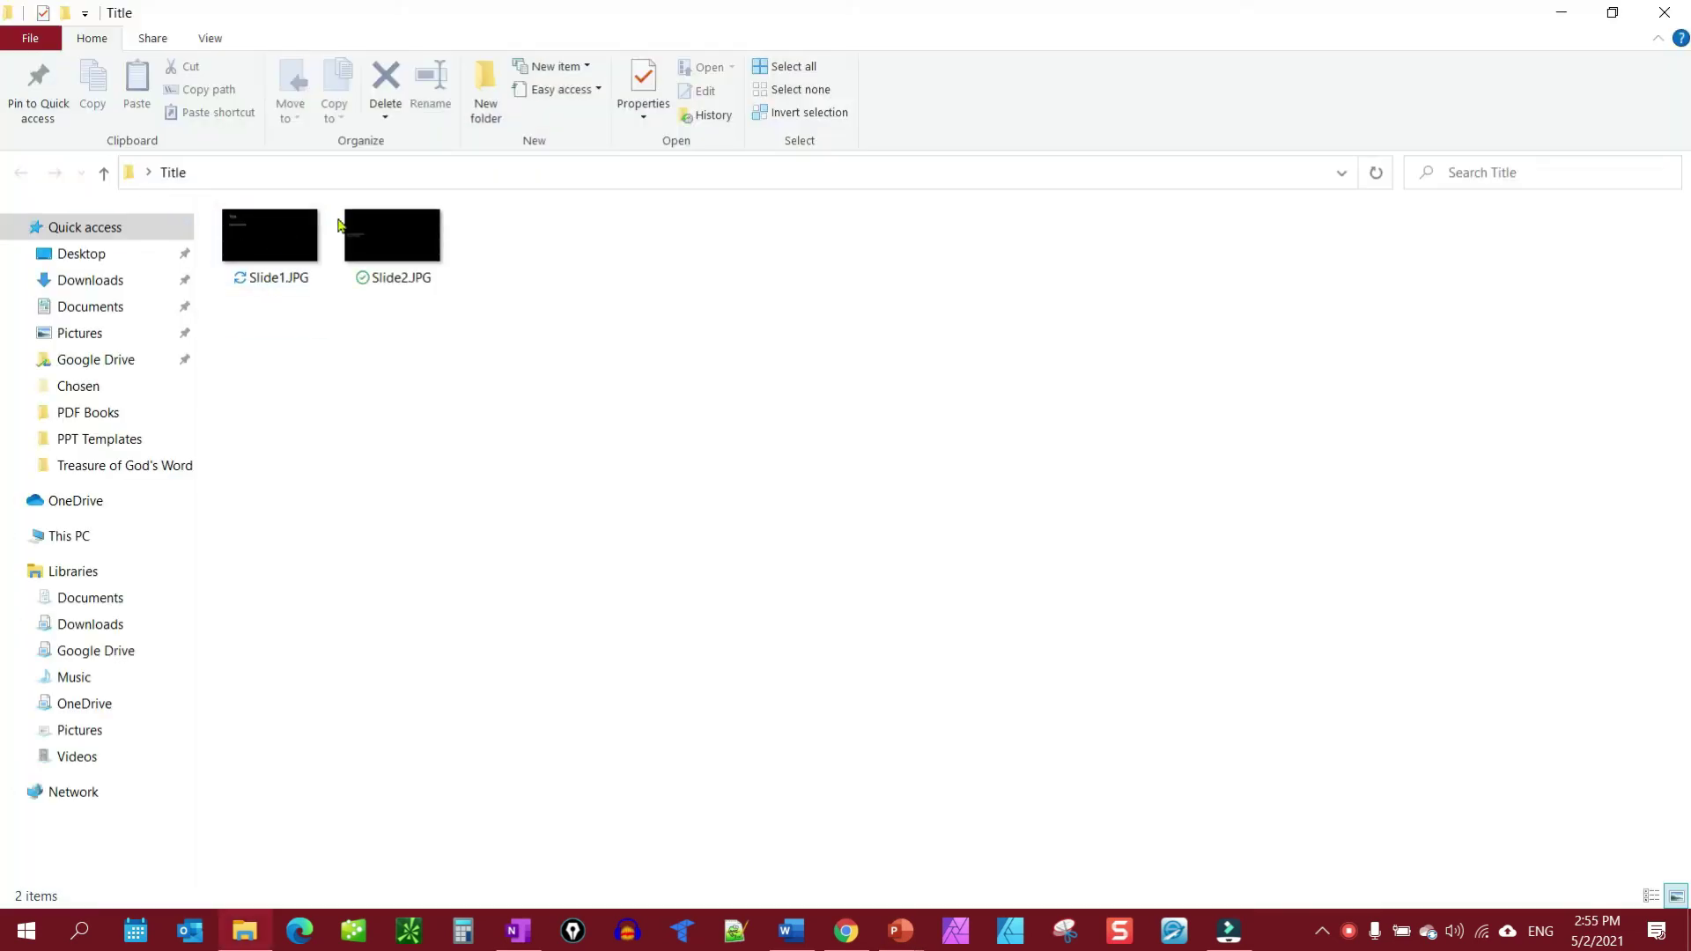
double_click(289, 239)
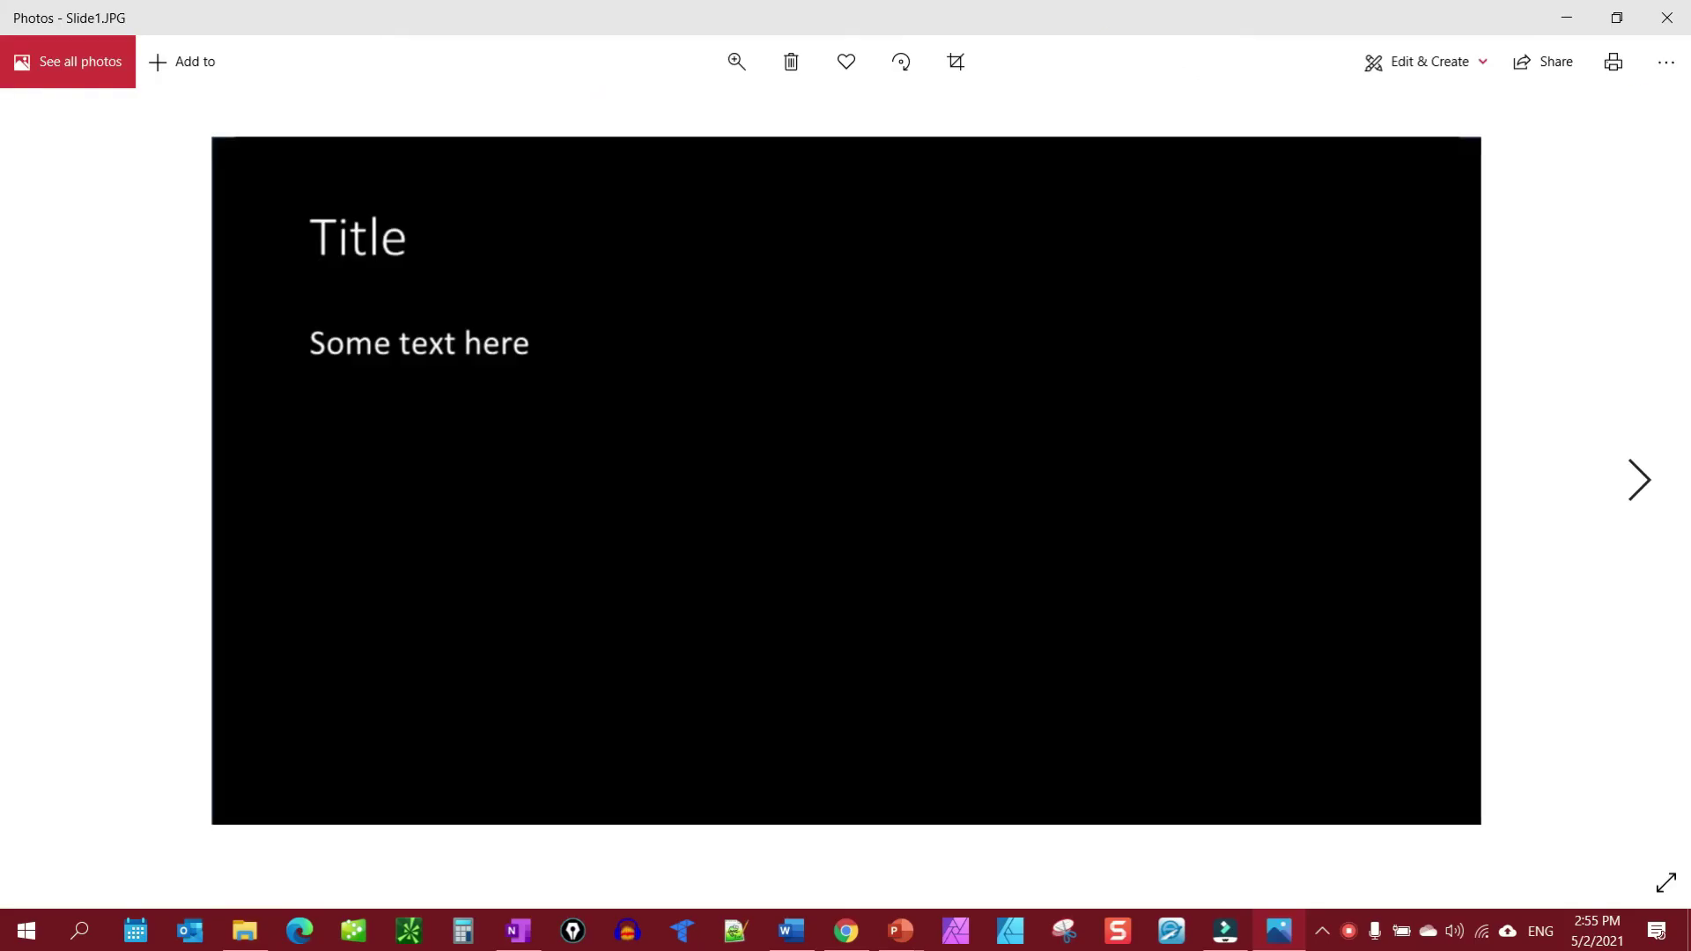
left_click(1668, 18)
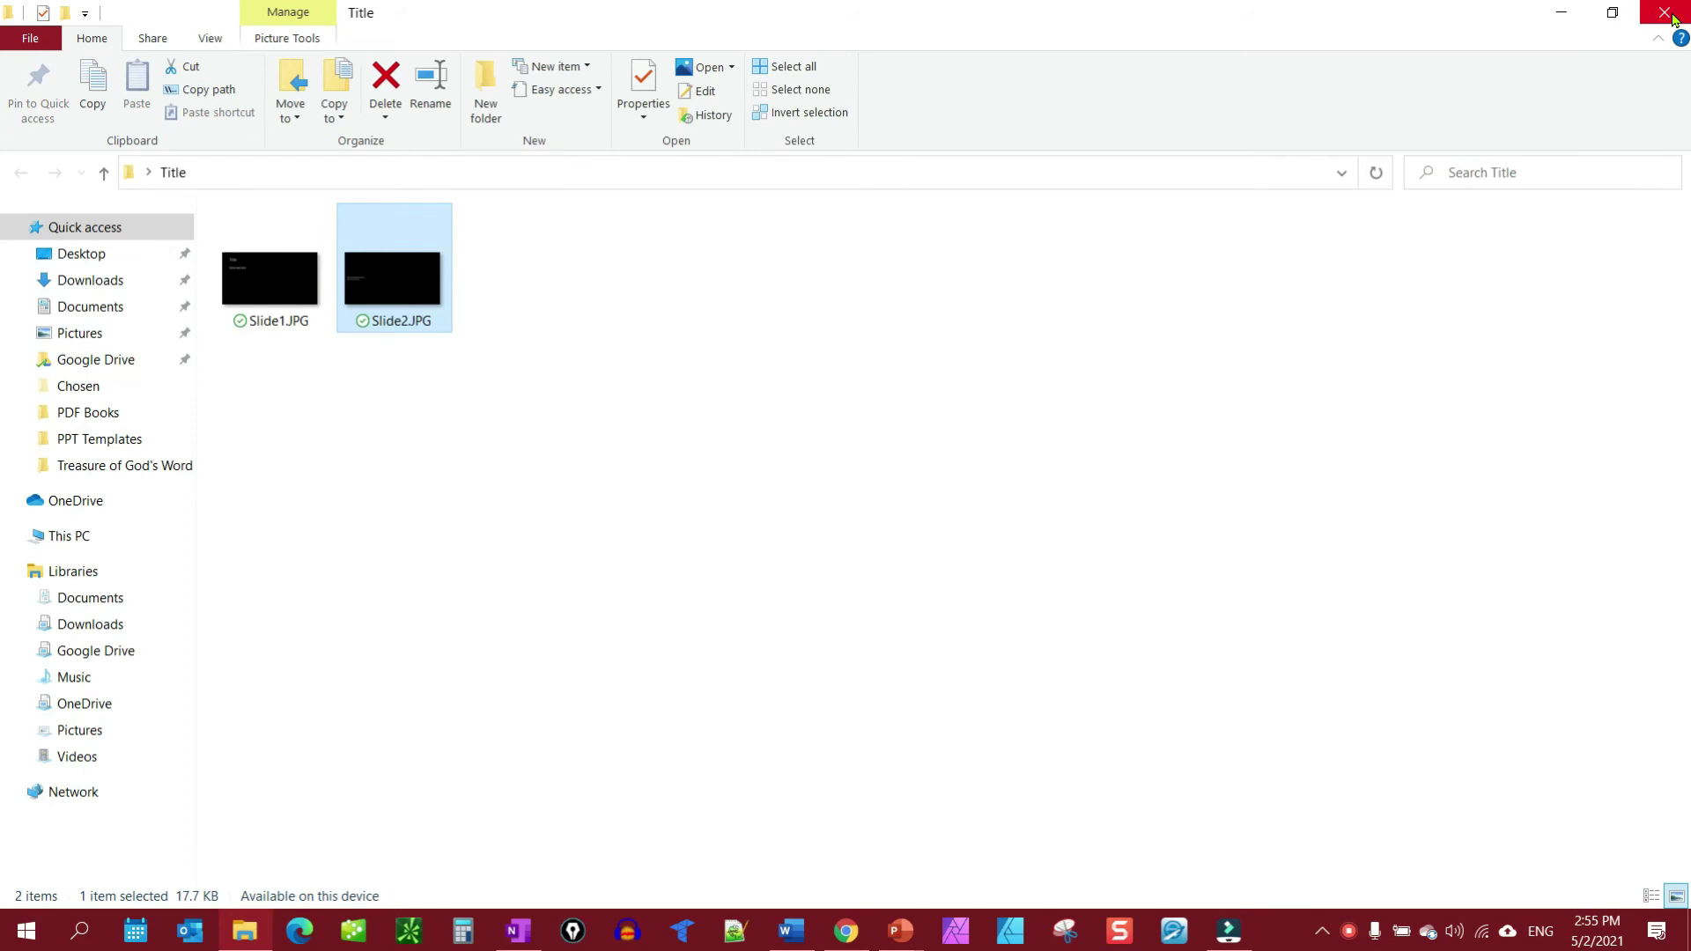
left_click(1672, 18)
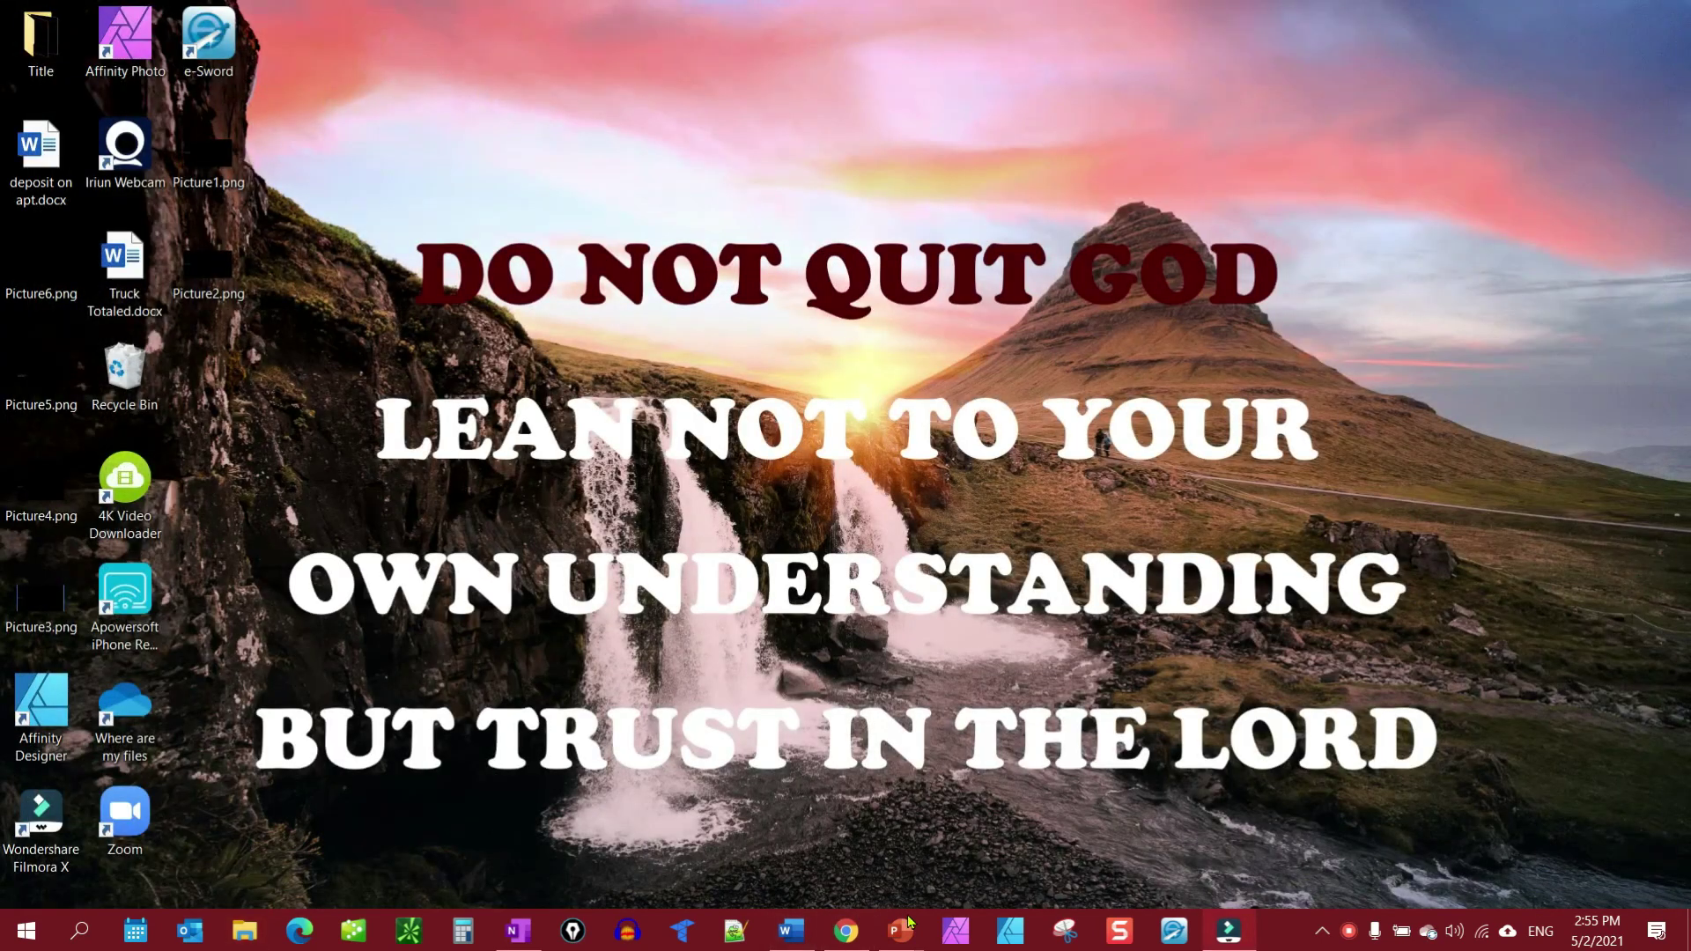
- Bring back the presentation, check both slide thumbnails, and go to File > Save a Copy
mouse_move(906, 940)
left_click(837, 867)
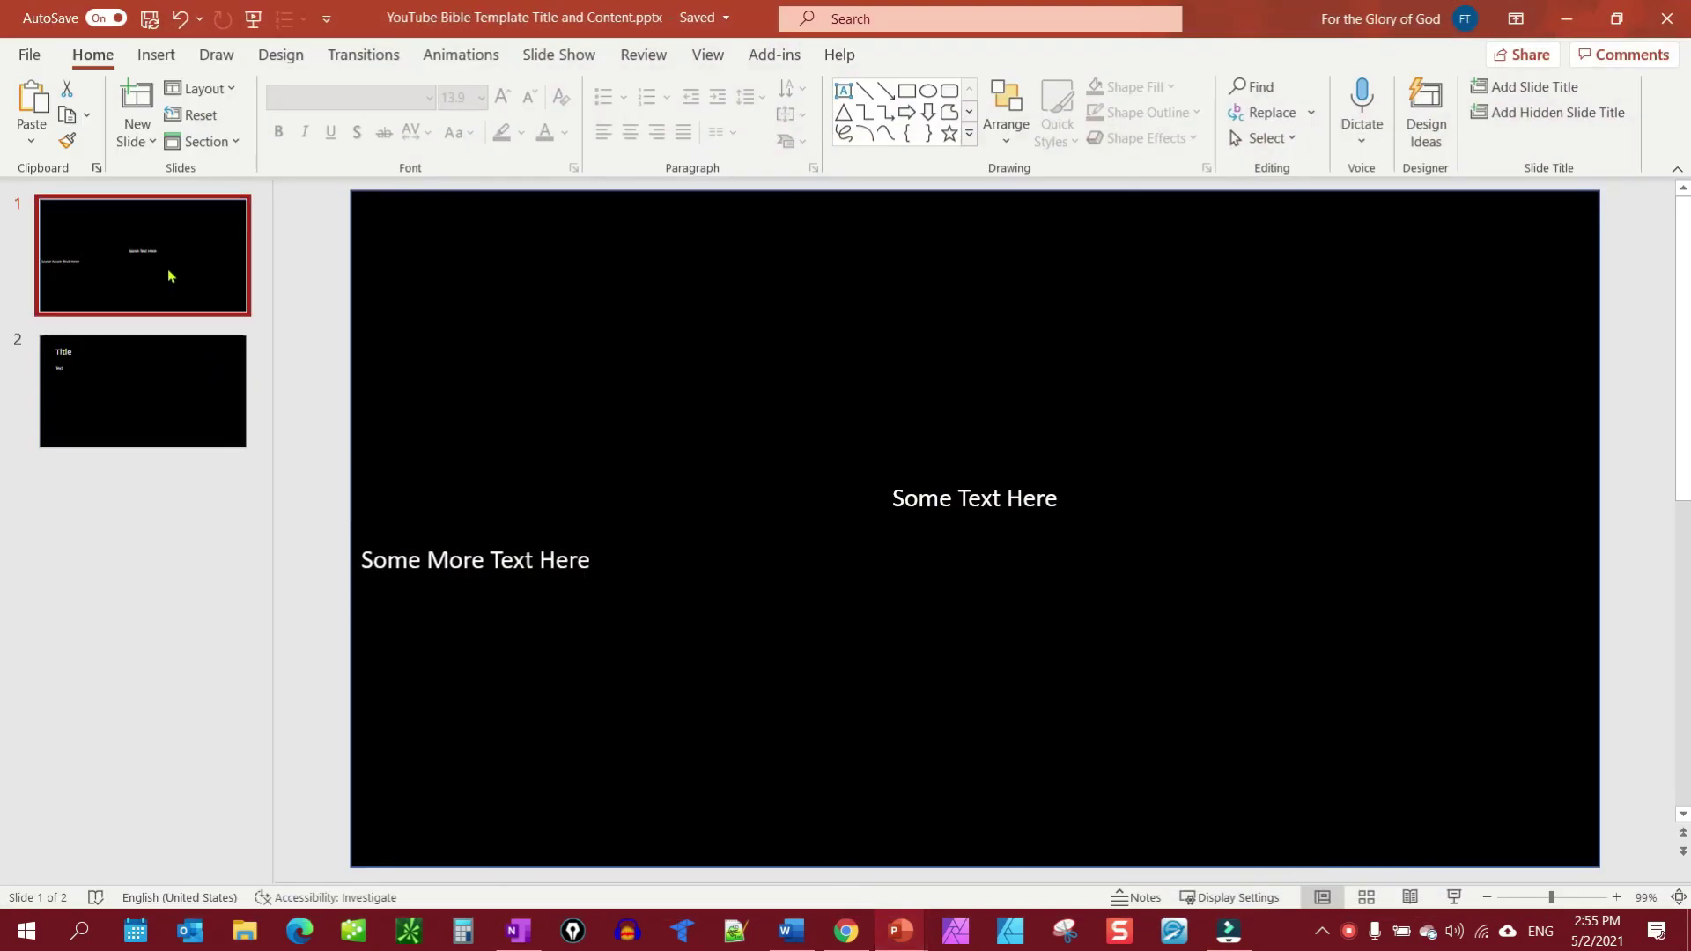
left_click(128, 403)
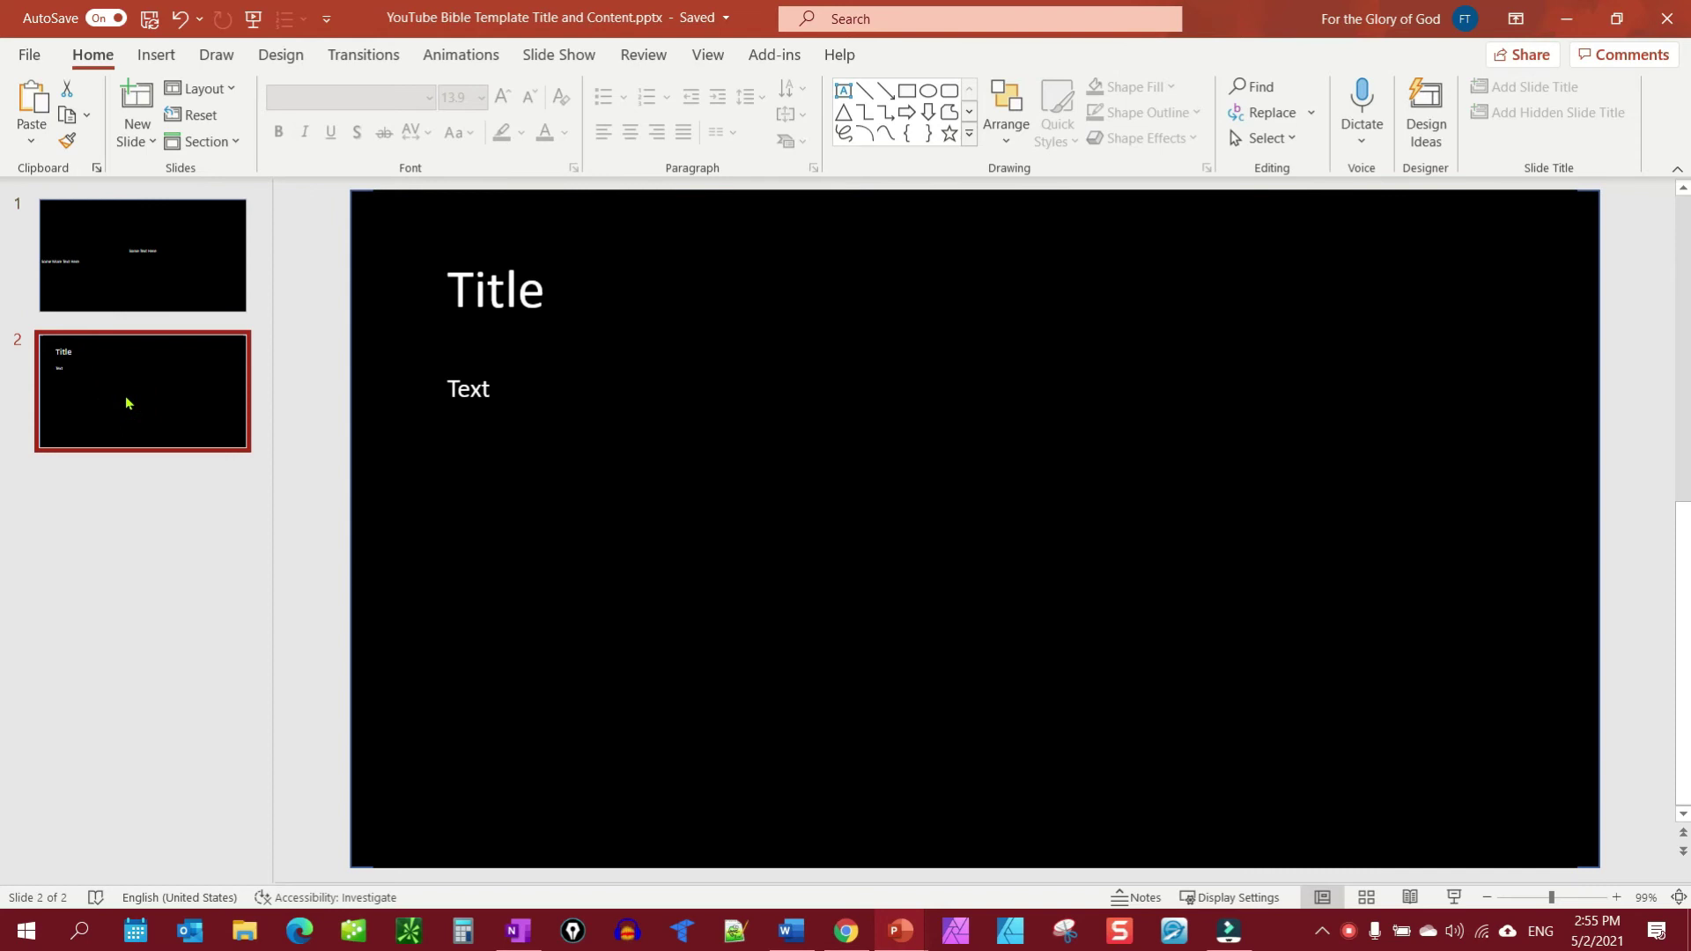
left_click(123, 247)
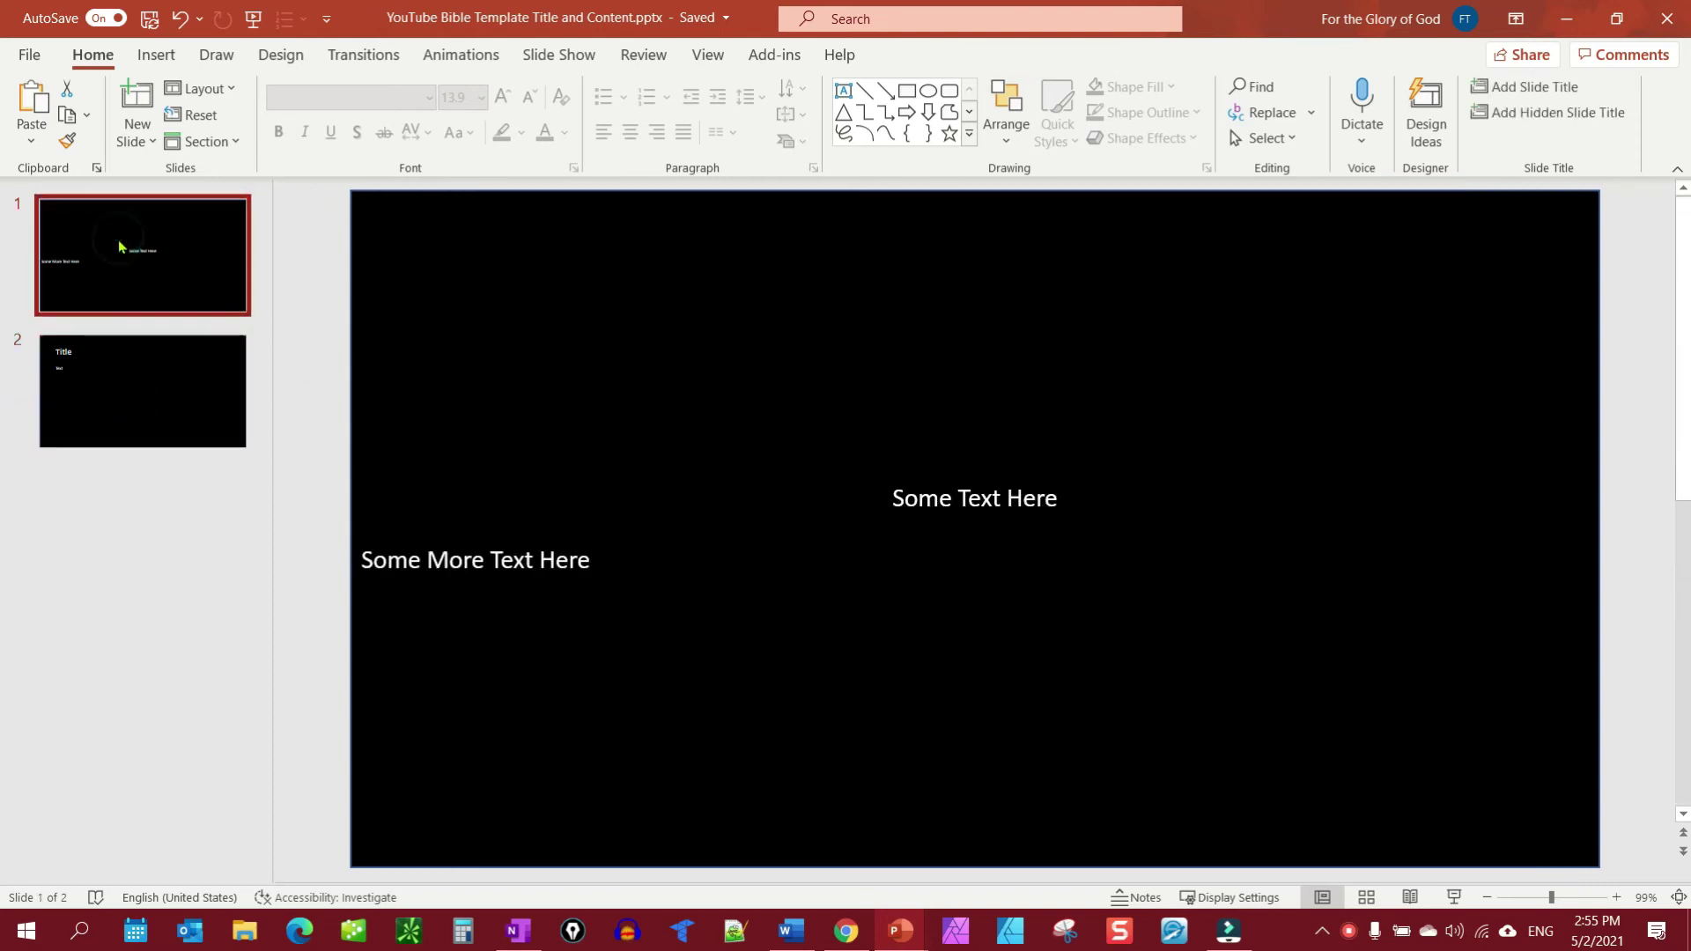
left_click(141, 394)
left_click(139, 274)
left_click(32, 55)
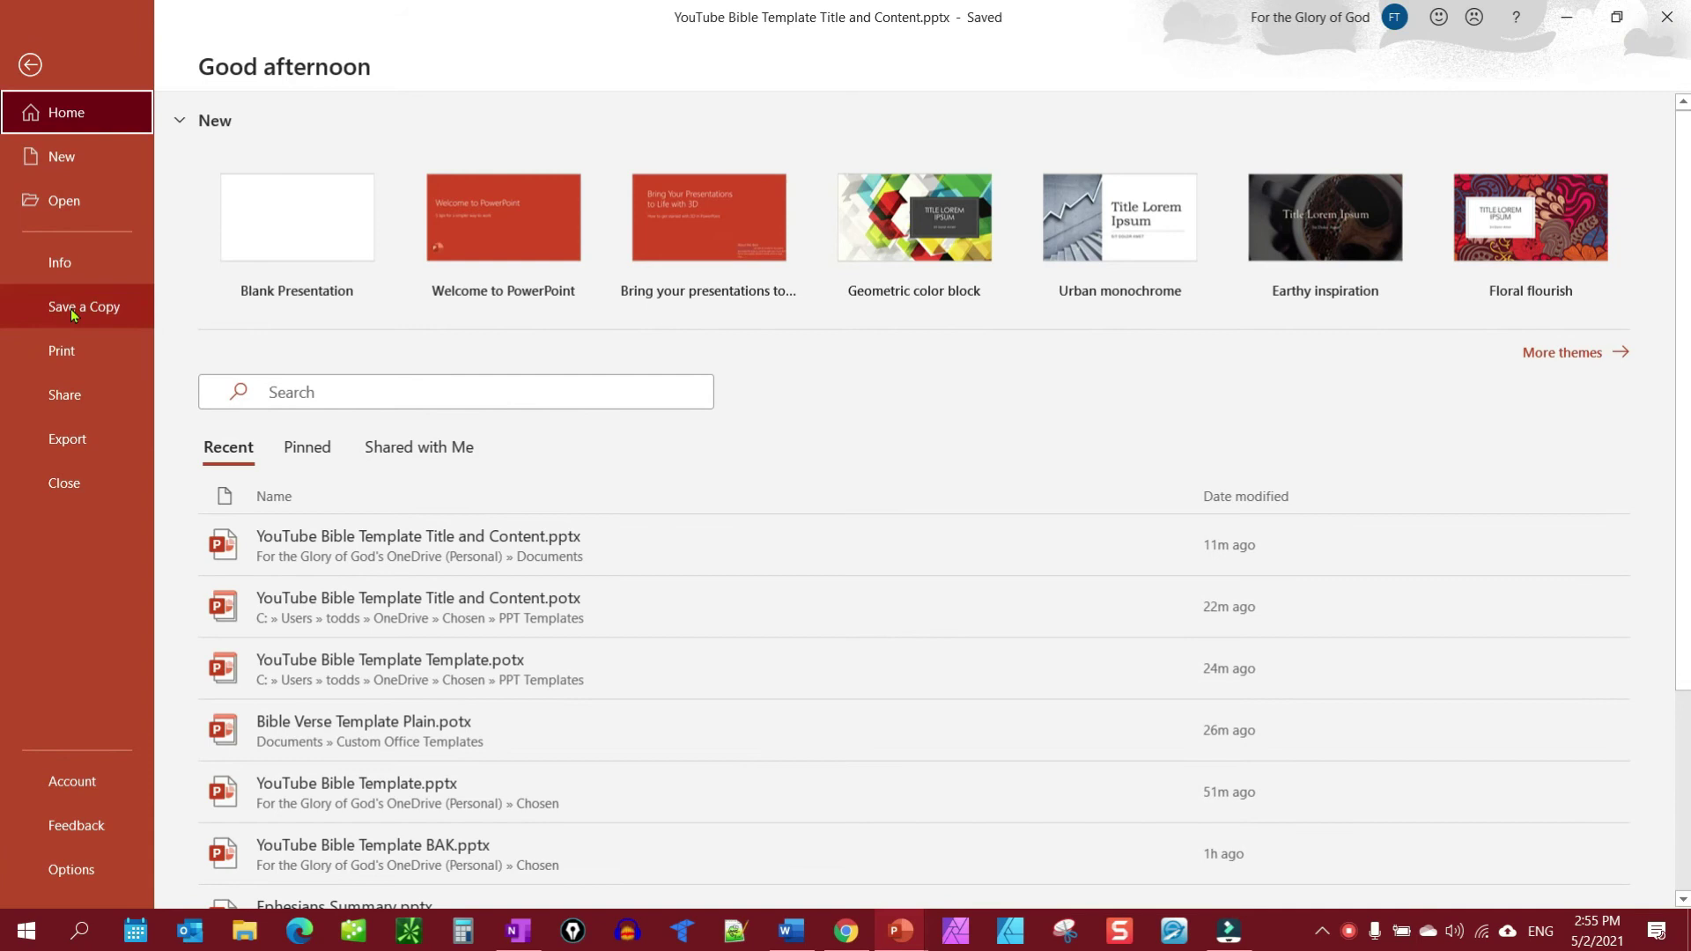
left_click(72, 309)
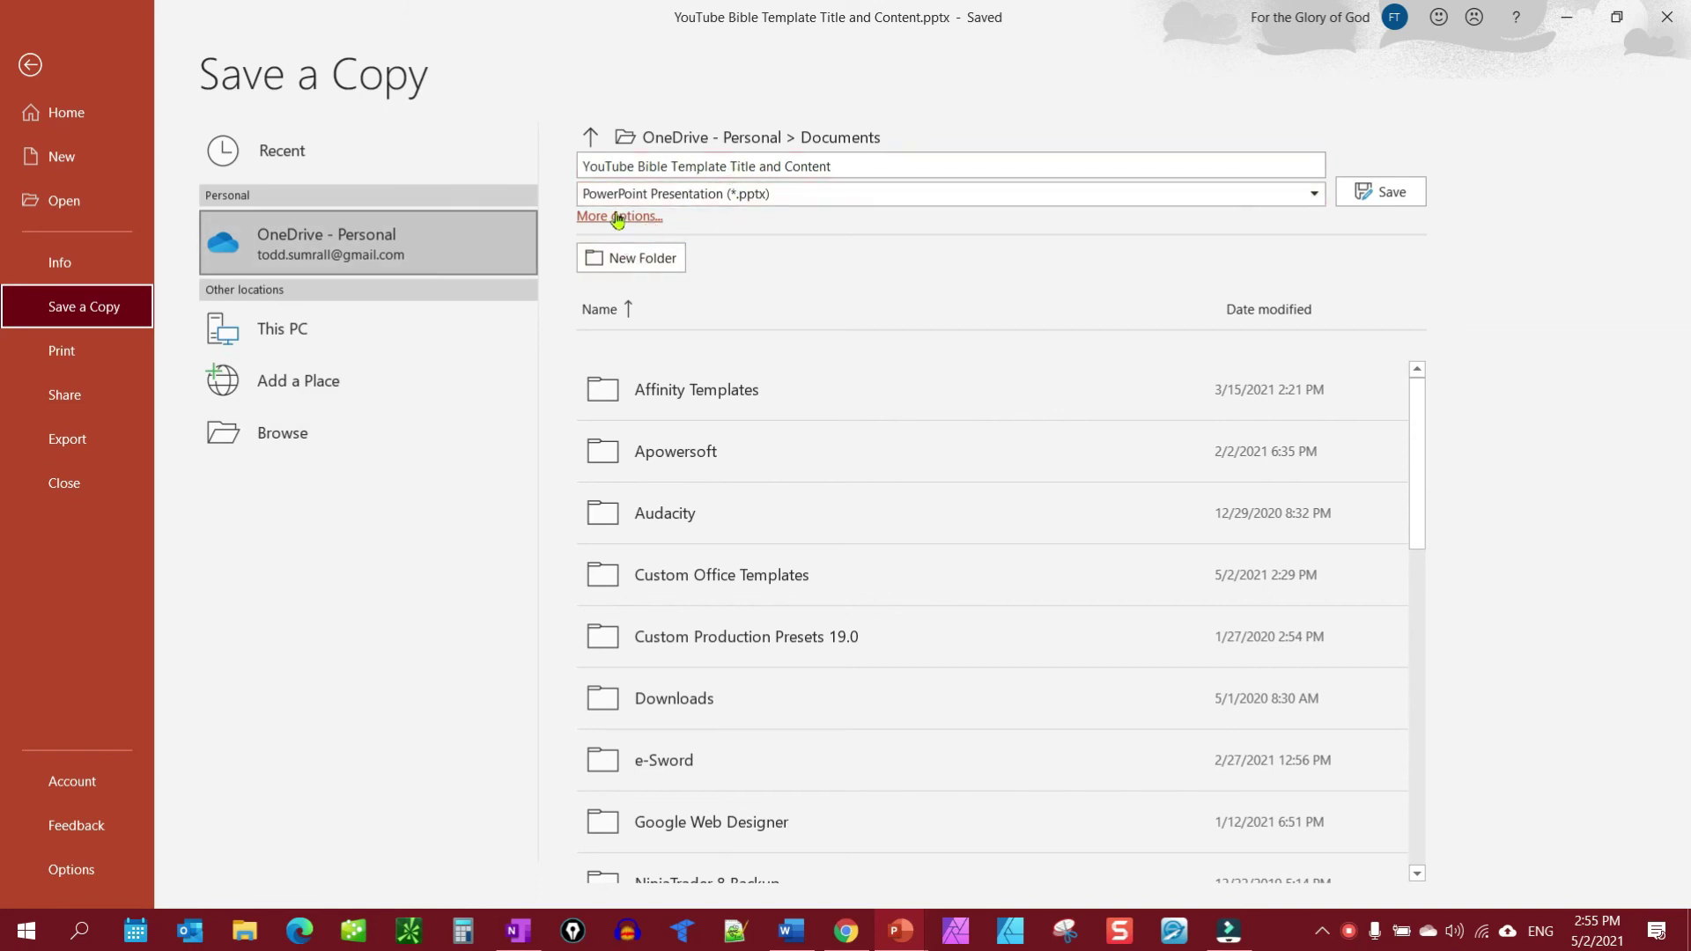
- Open the full save dialog and navigate into the OneDrive PPT Templates folder
left_click(652, 222)
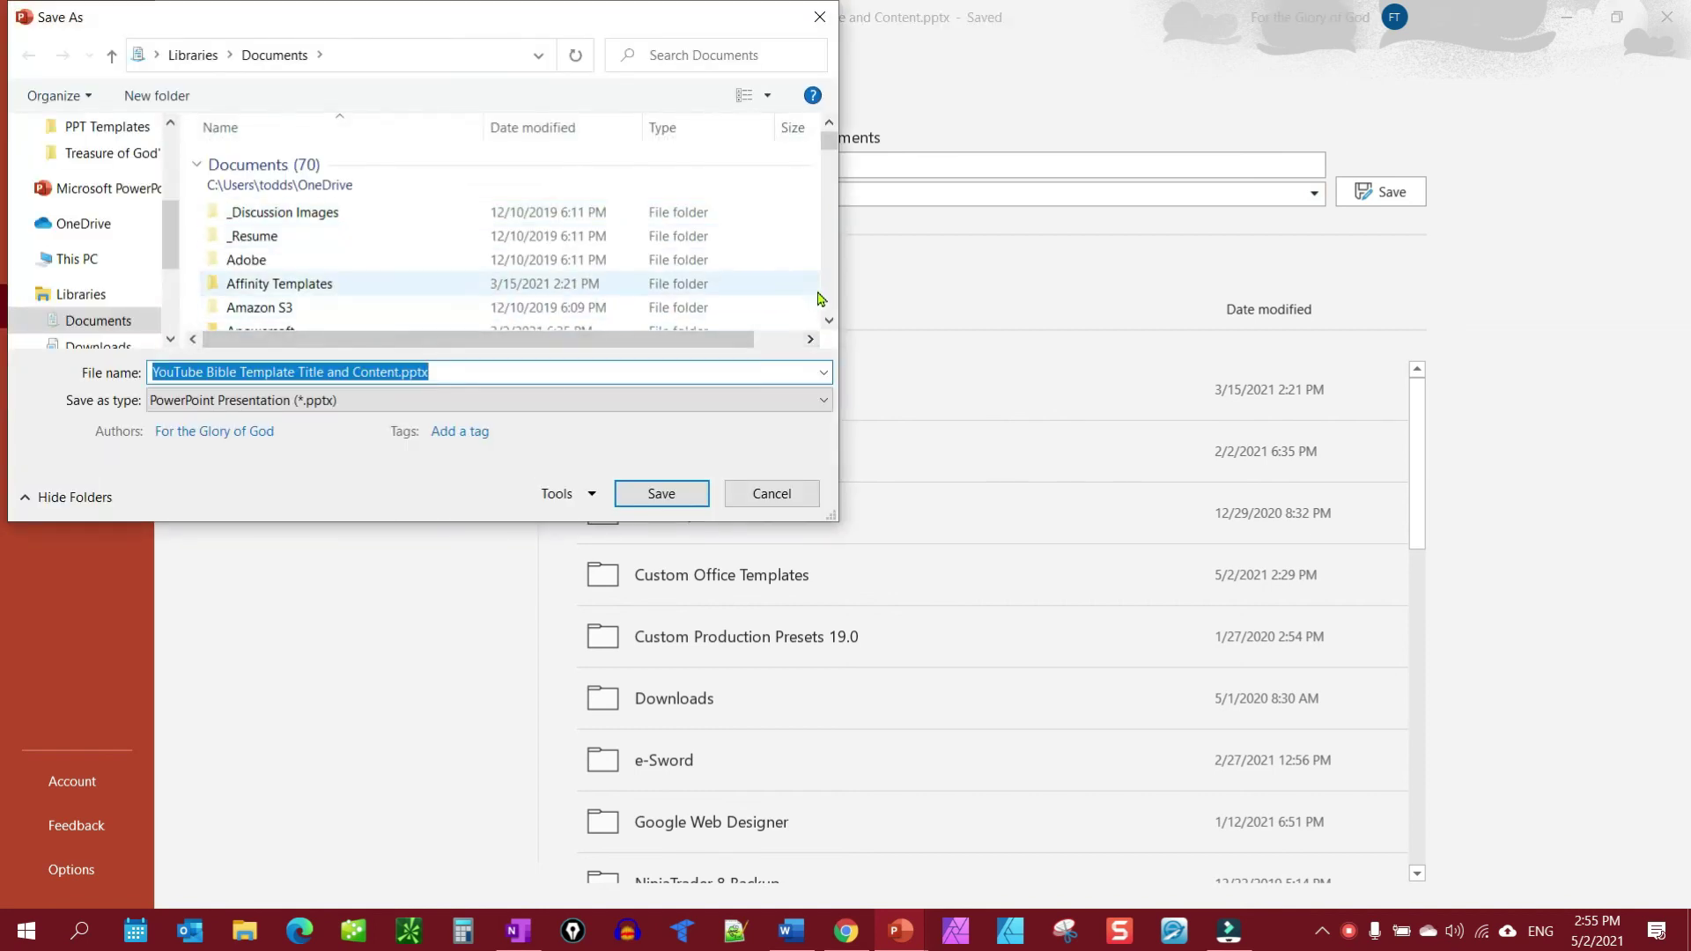
left_click(829, 282)
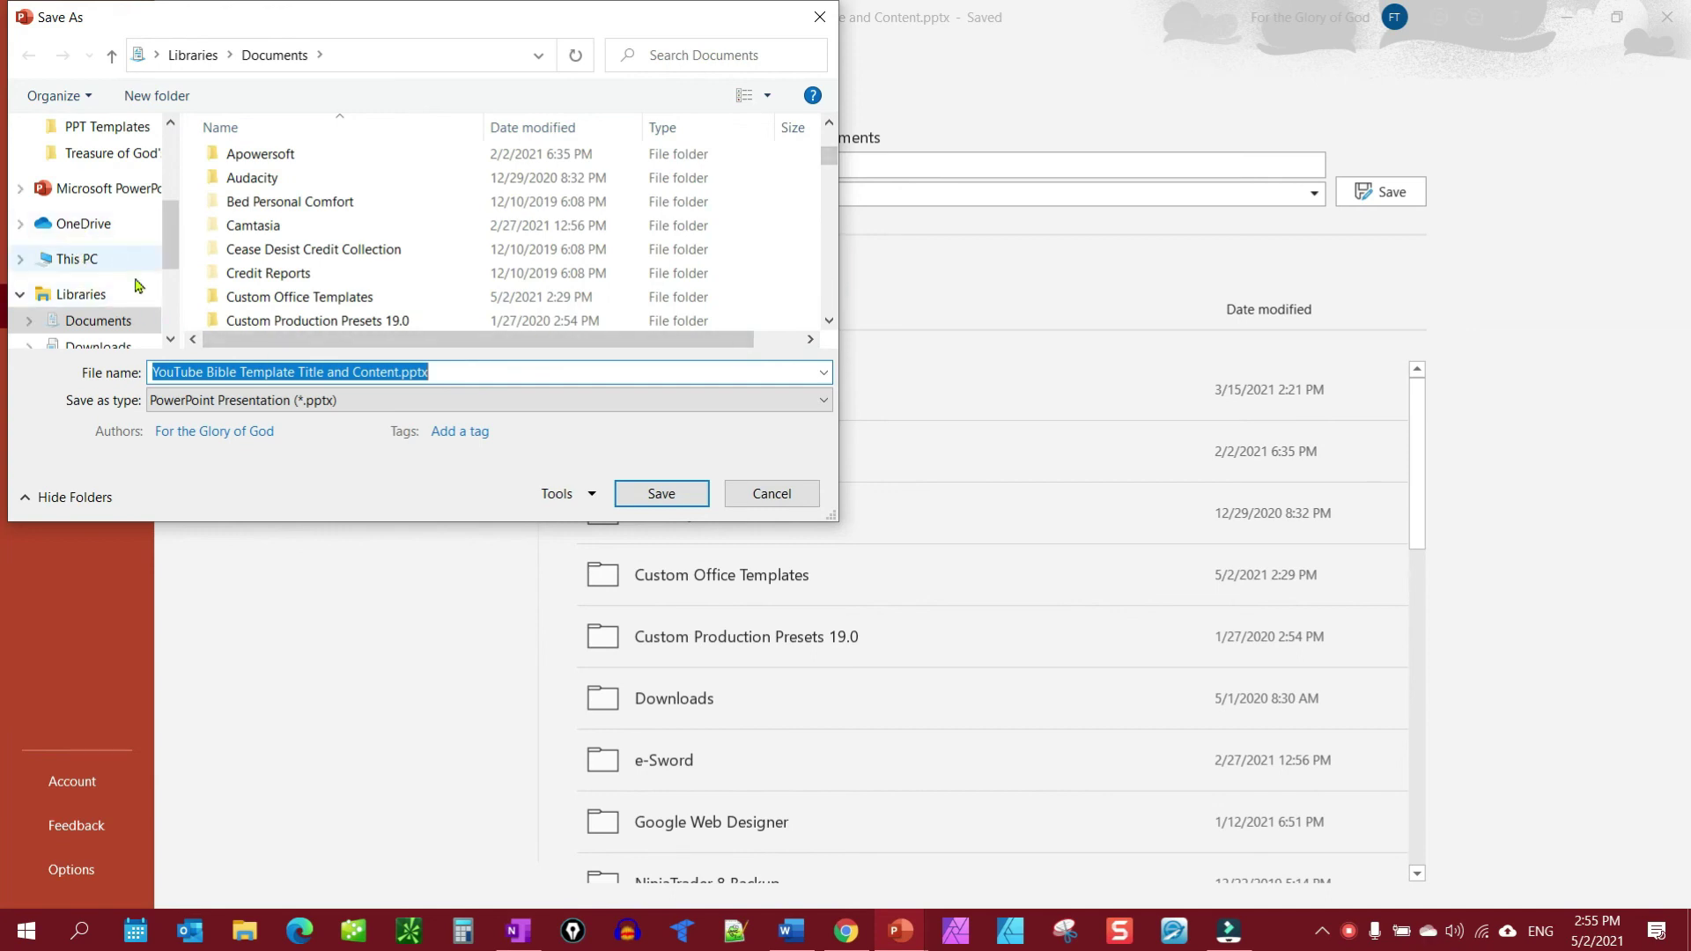
left_click(88, 223)
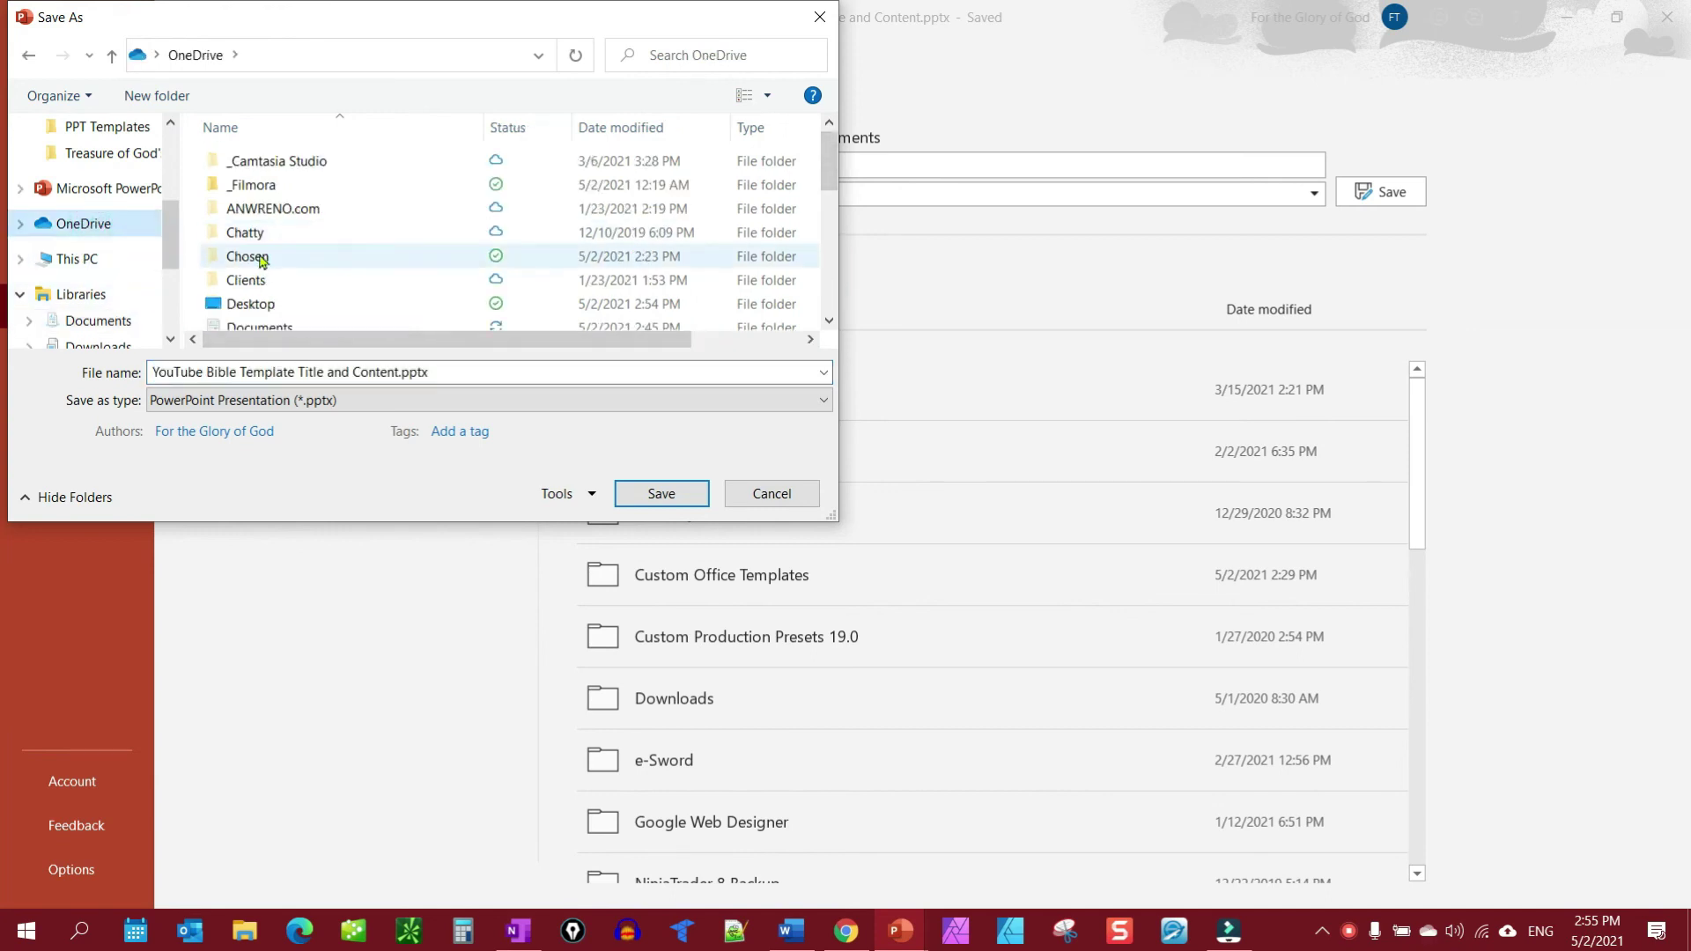
double_click(262, 260)
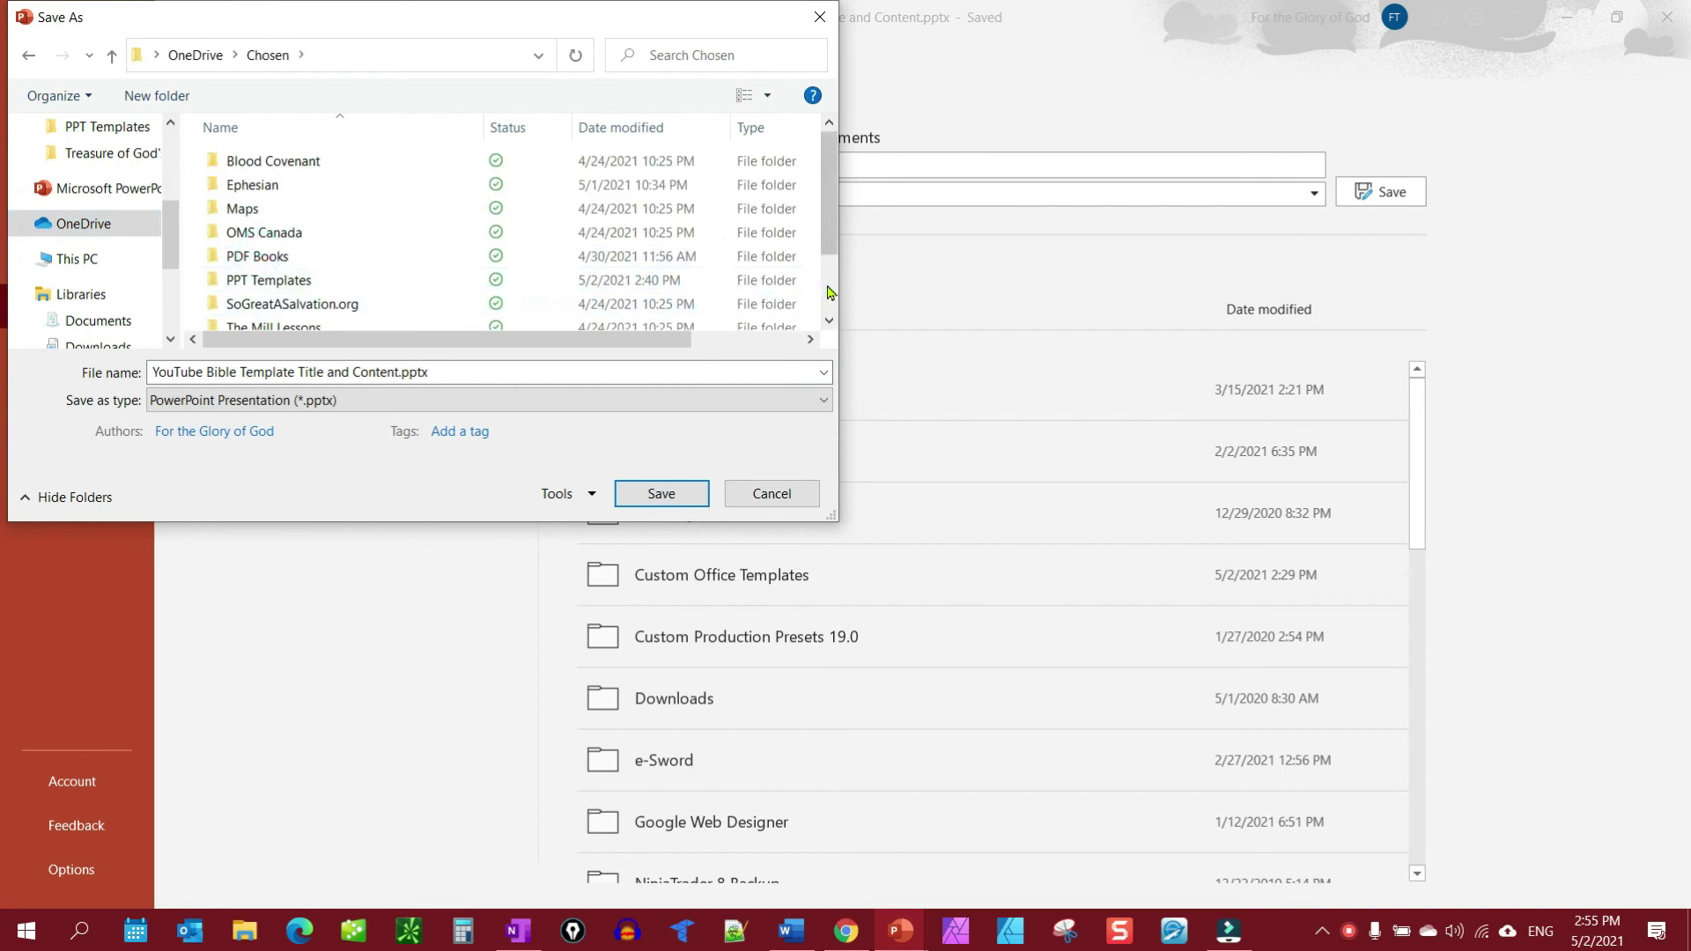
scroll(828, 293, "down", 1)
left_click(290, 200)
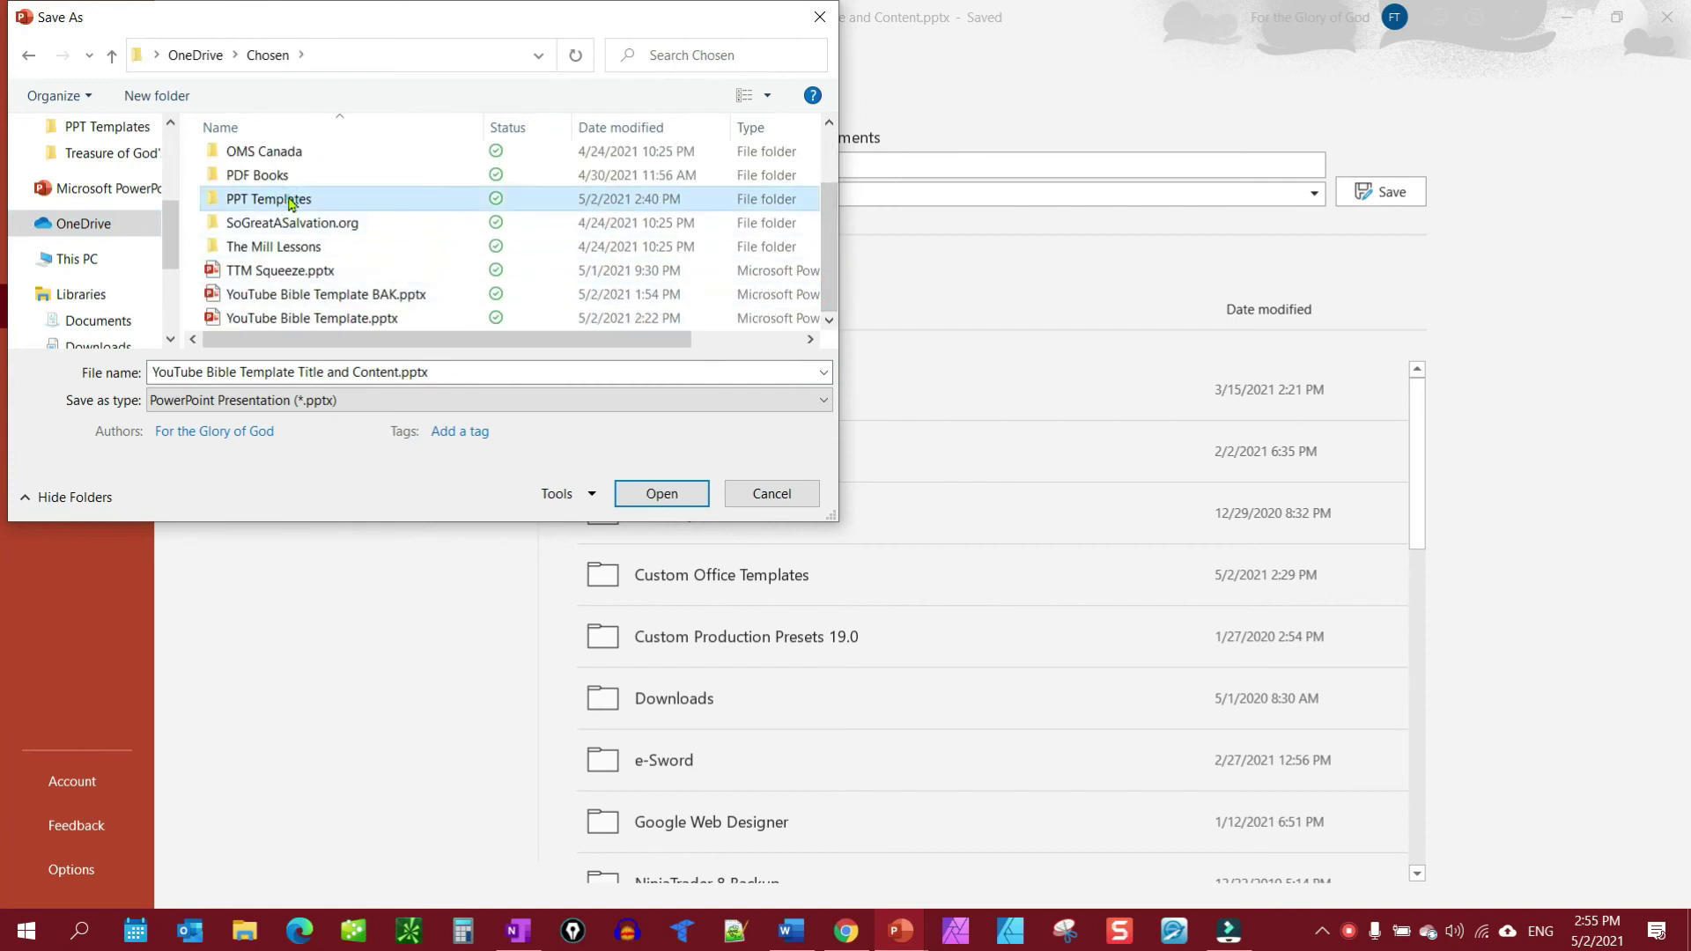
double_click(291, 201)
- Rename the file 'YouTube Video Template' and save it as a PowerPoint Template (*.potx)
left_click(210, 372)
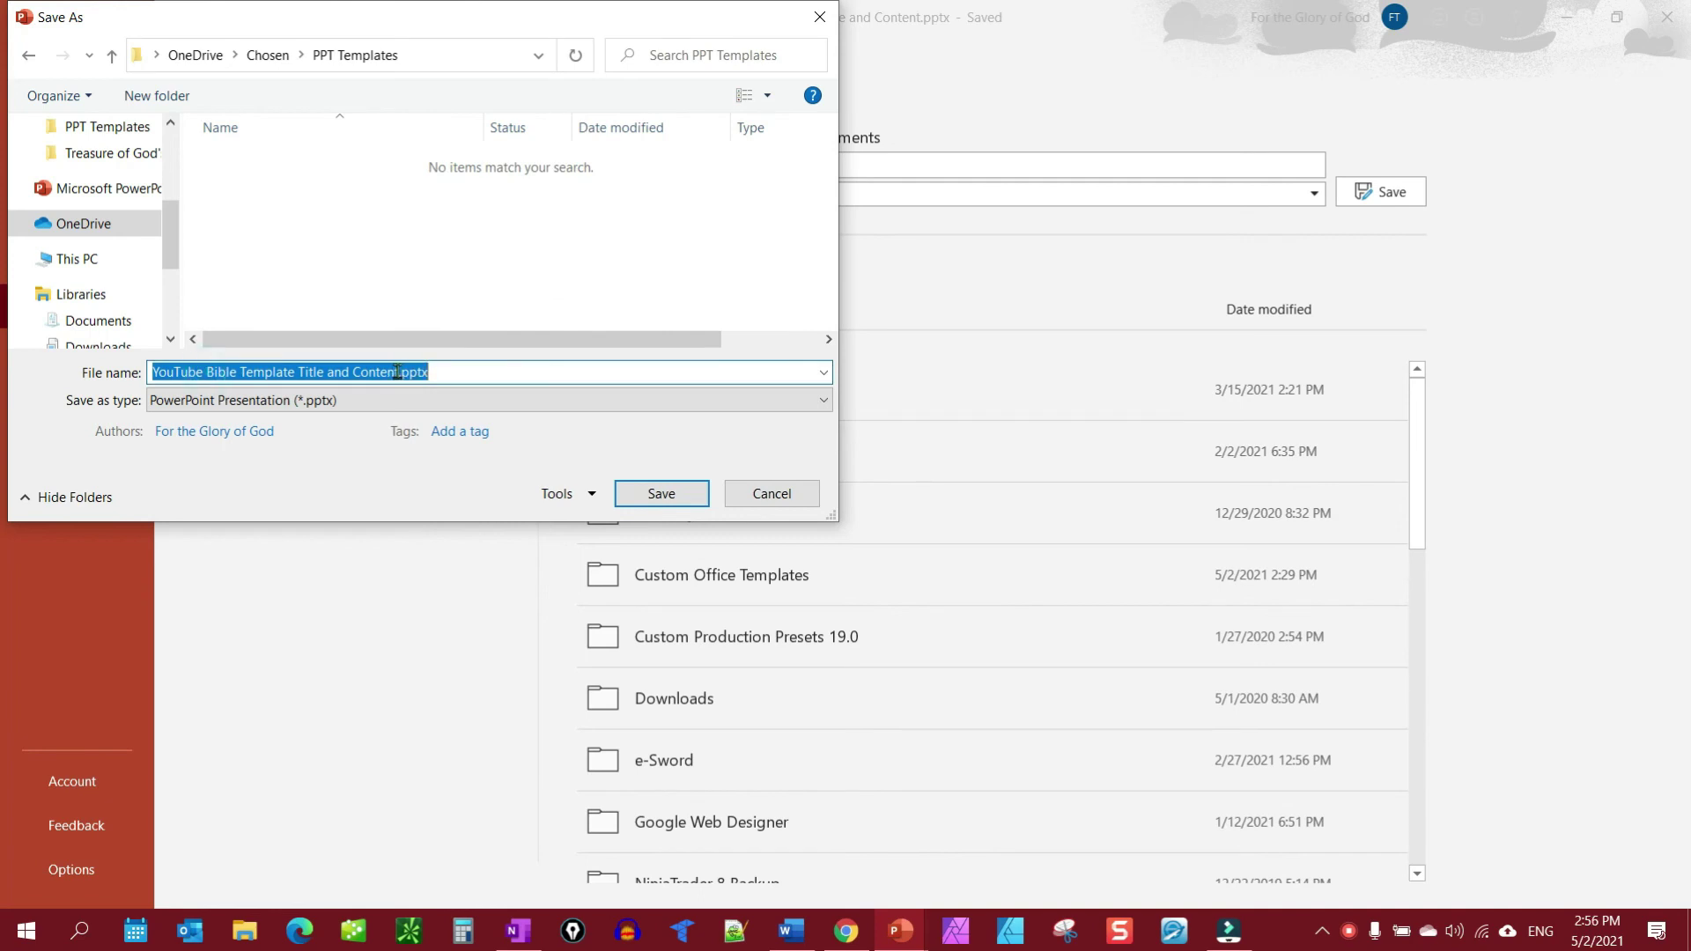
left_click_drag(398, 372, 205, 372)
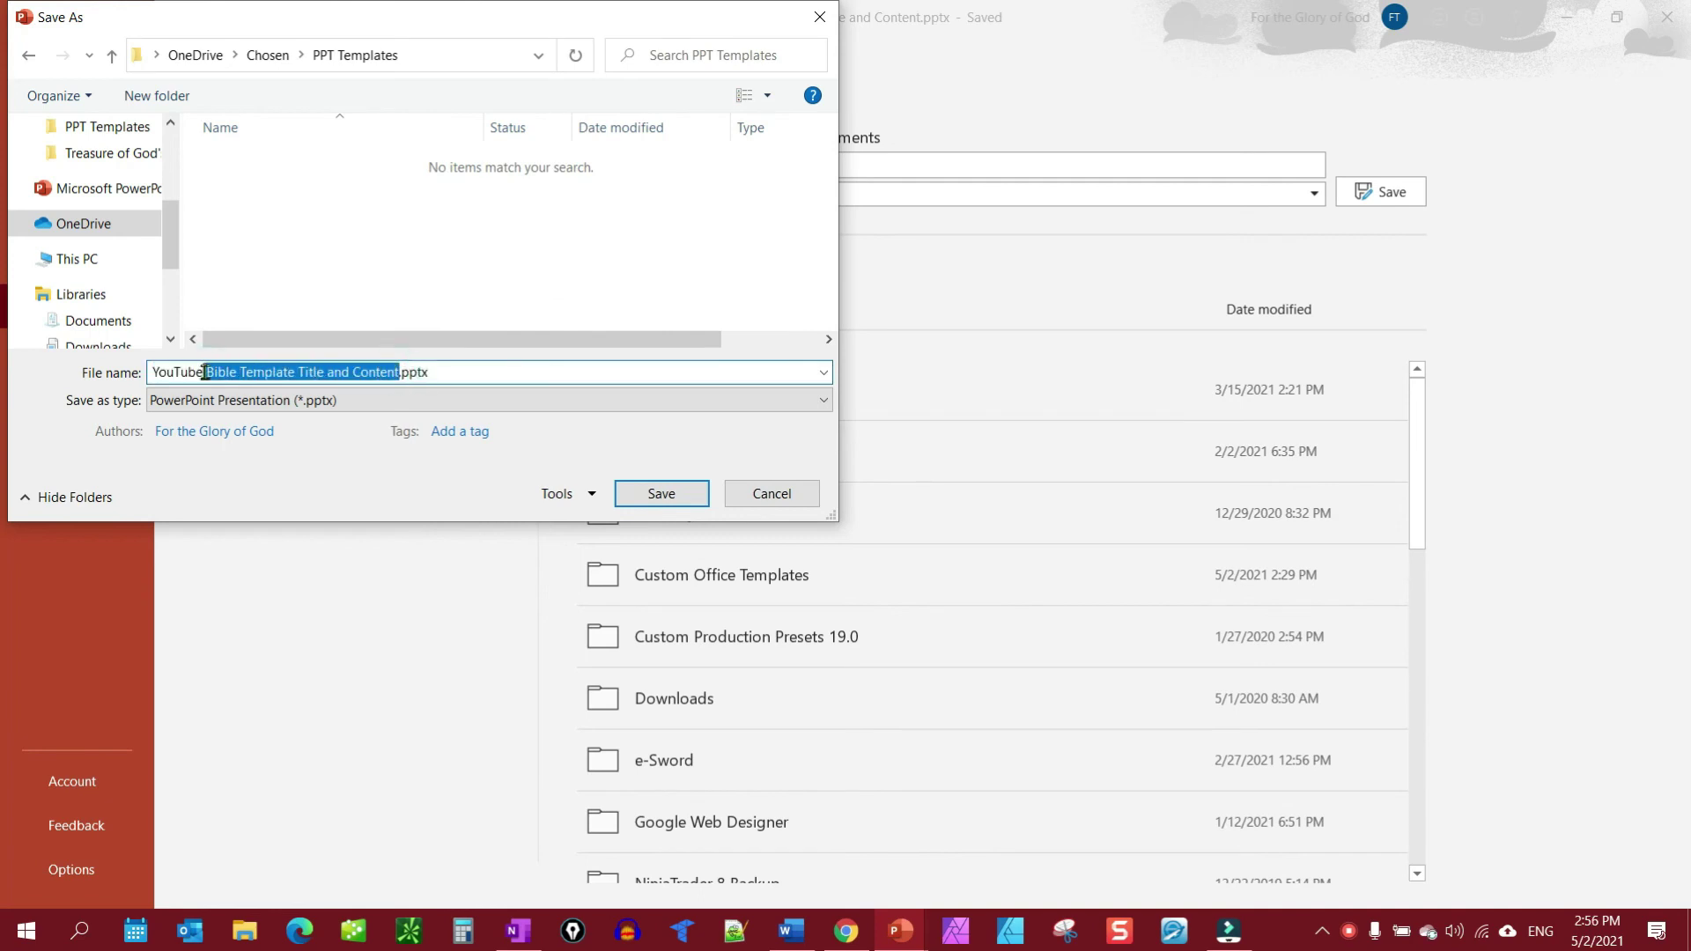
key("BackSpace")
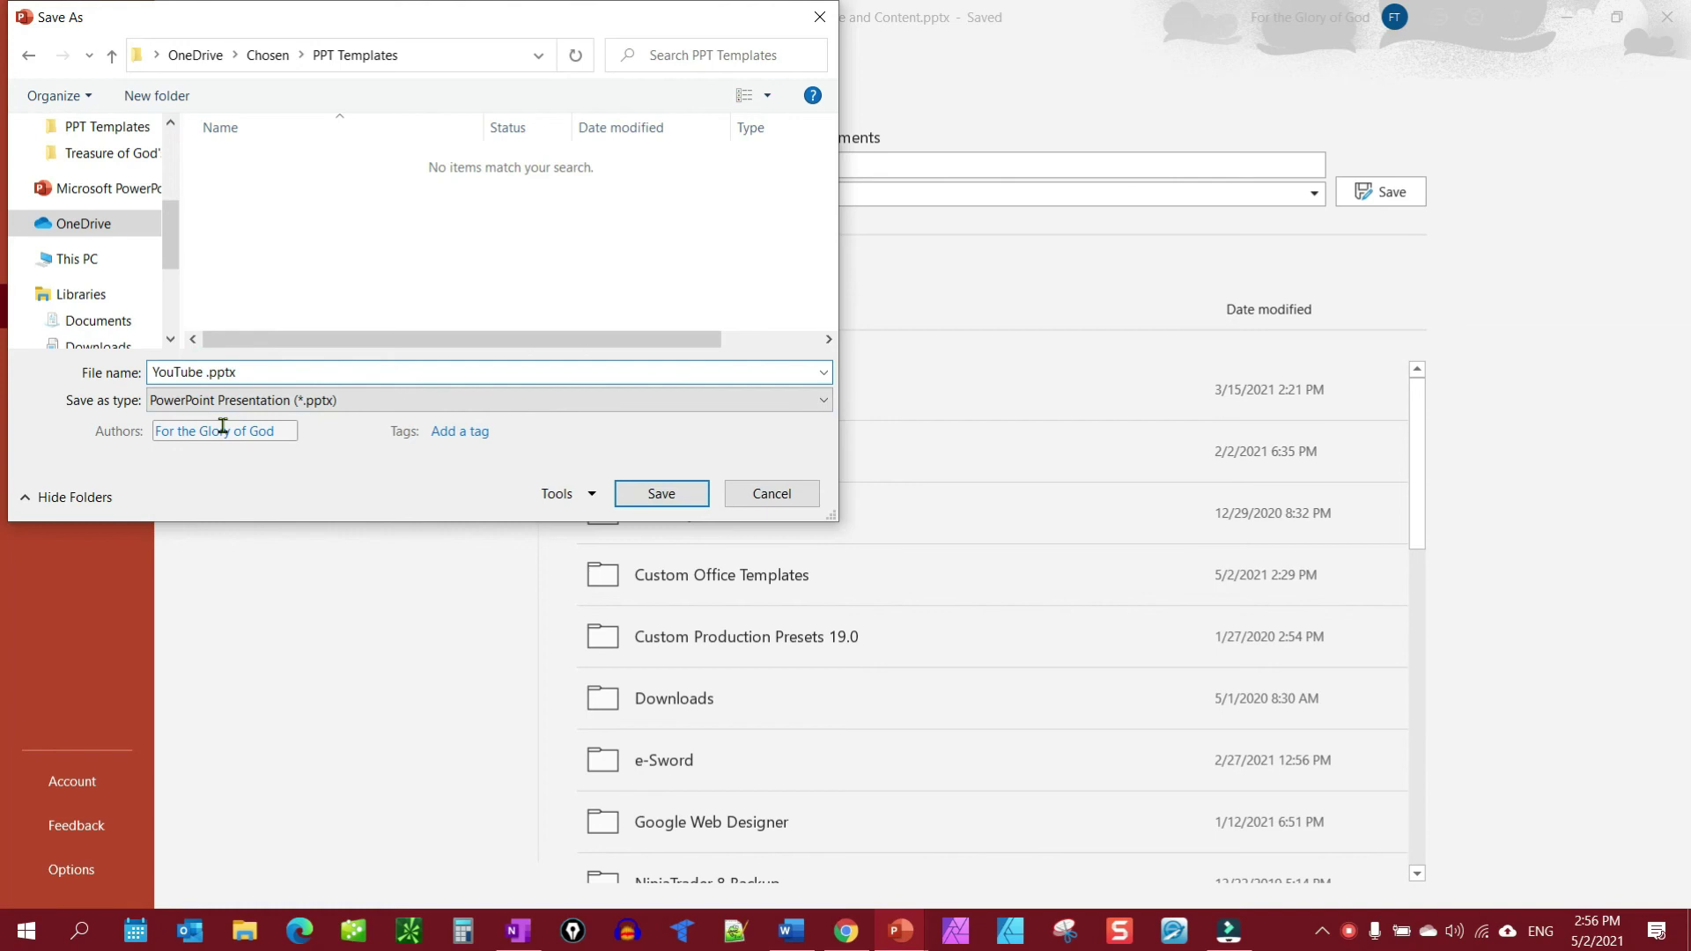
type("Video Template")
left_click(358, 403)
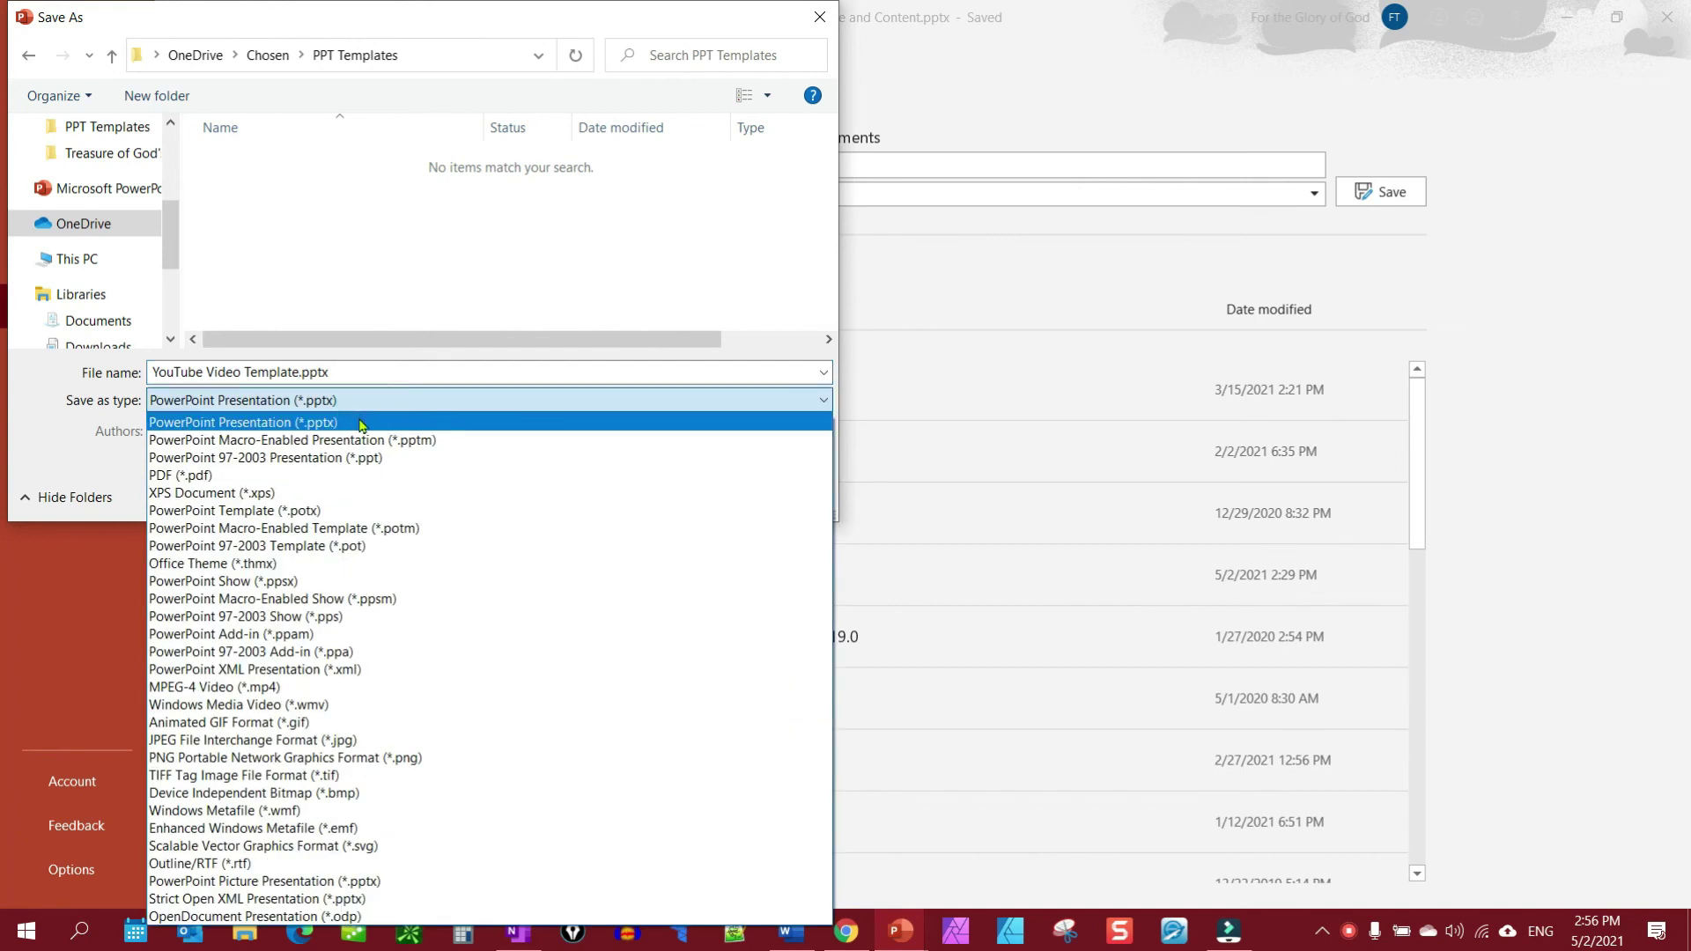
left_click(317, 513)
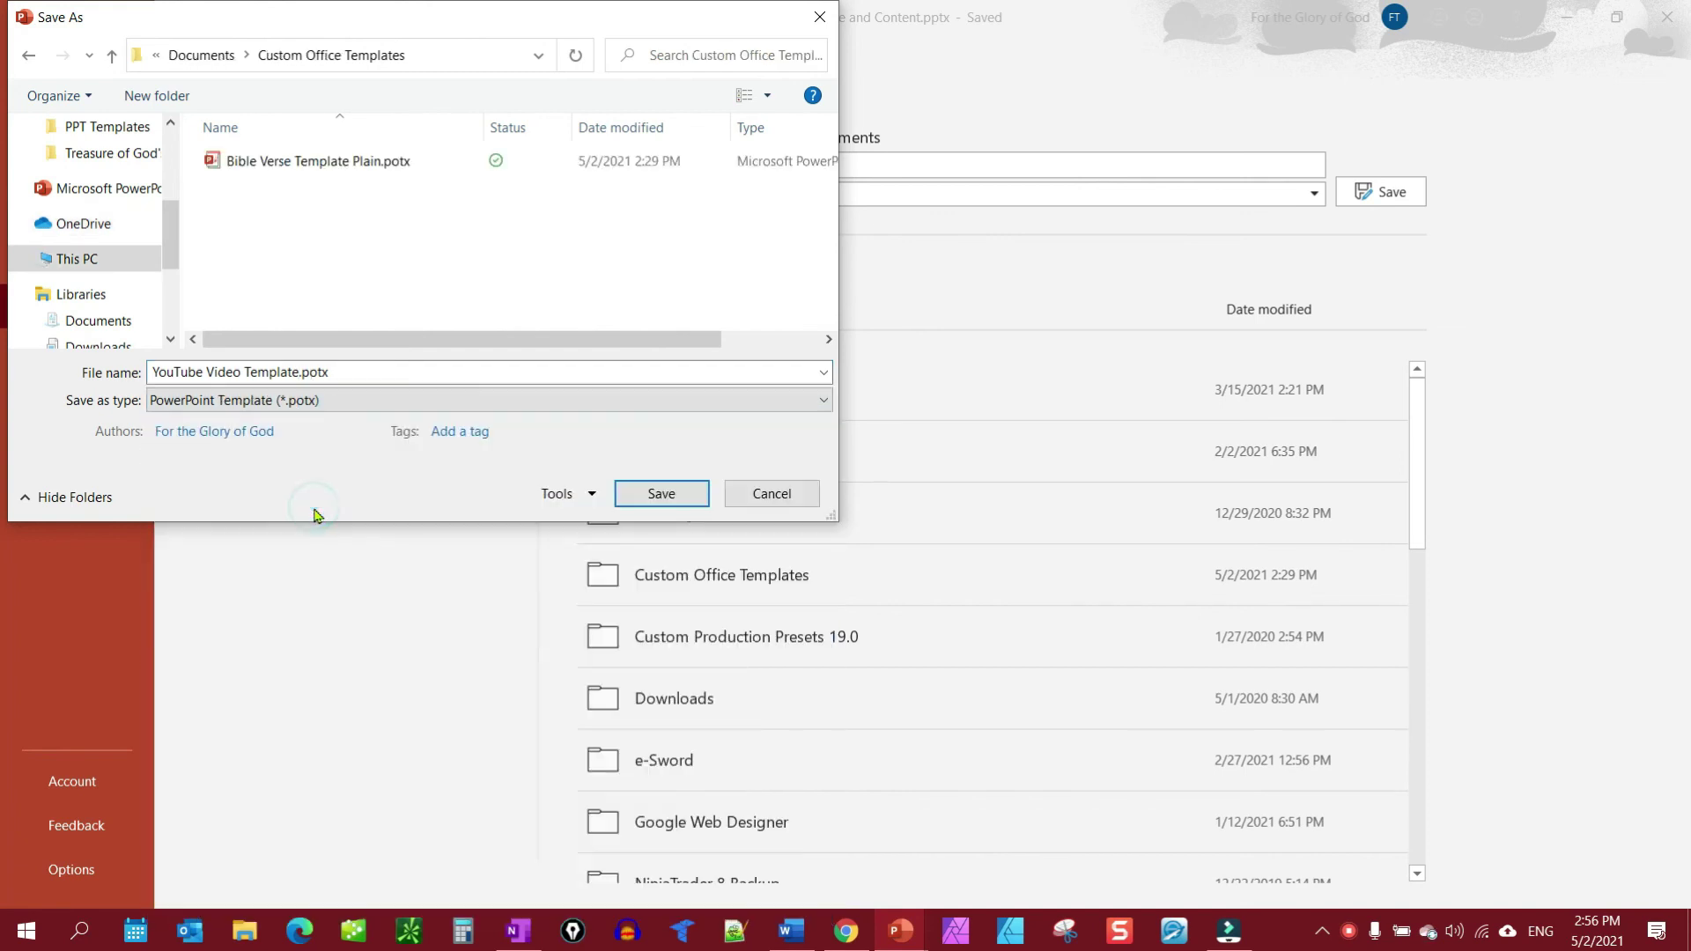
left_click(654, 495)
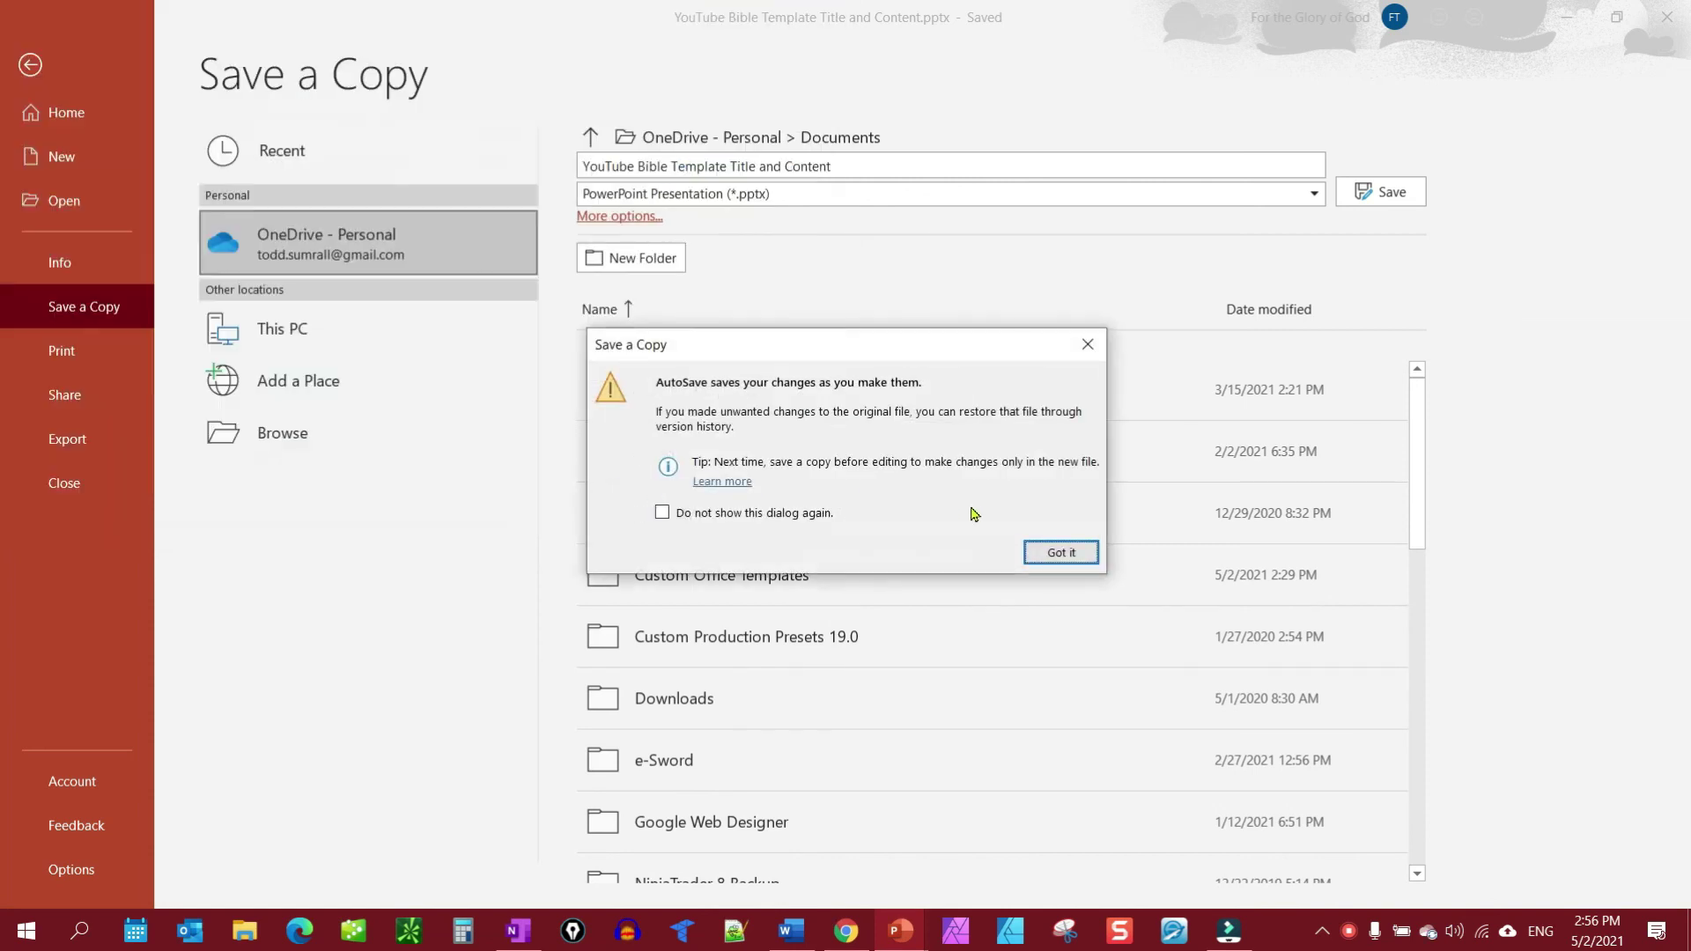
- Dismiss the AutoSave notice and review slide 2, then slide 1, of the template
left_click(1040, 555)
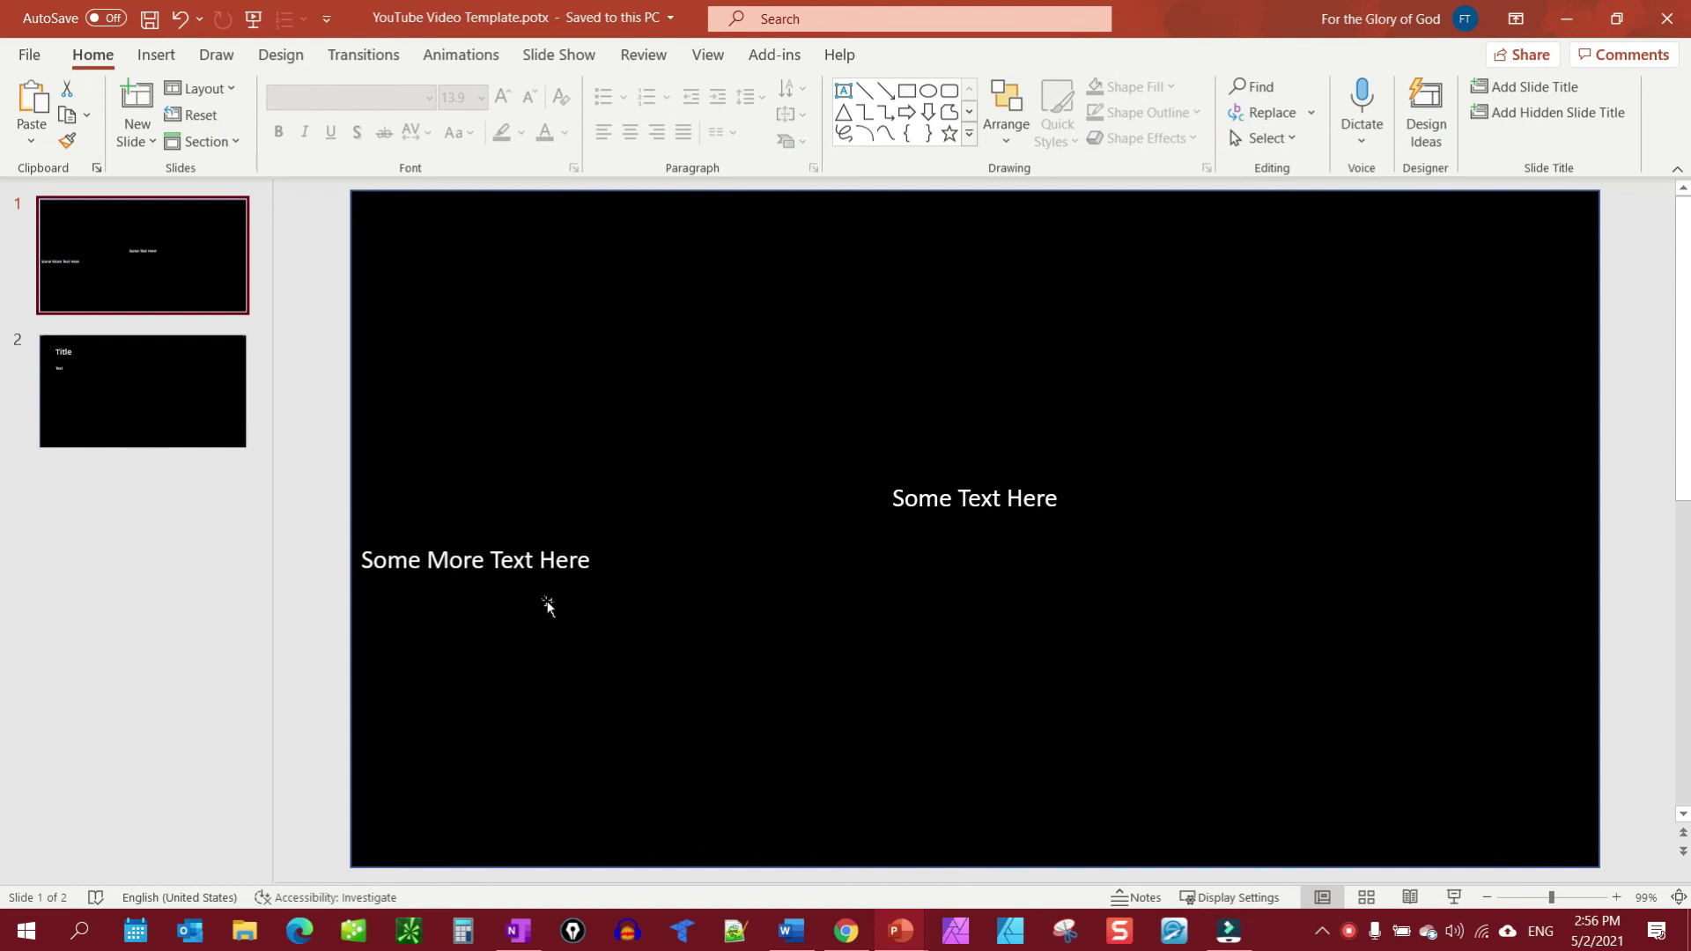
left_click(173, 392)
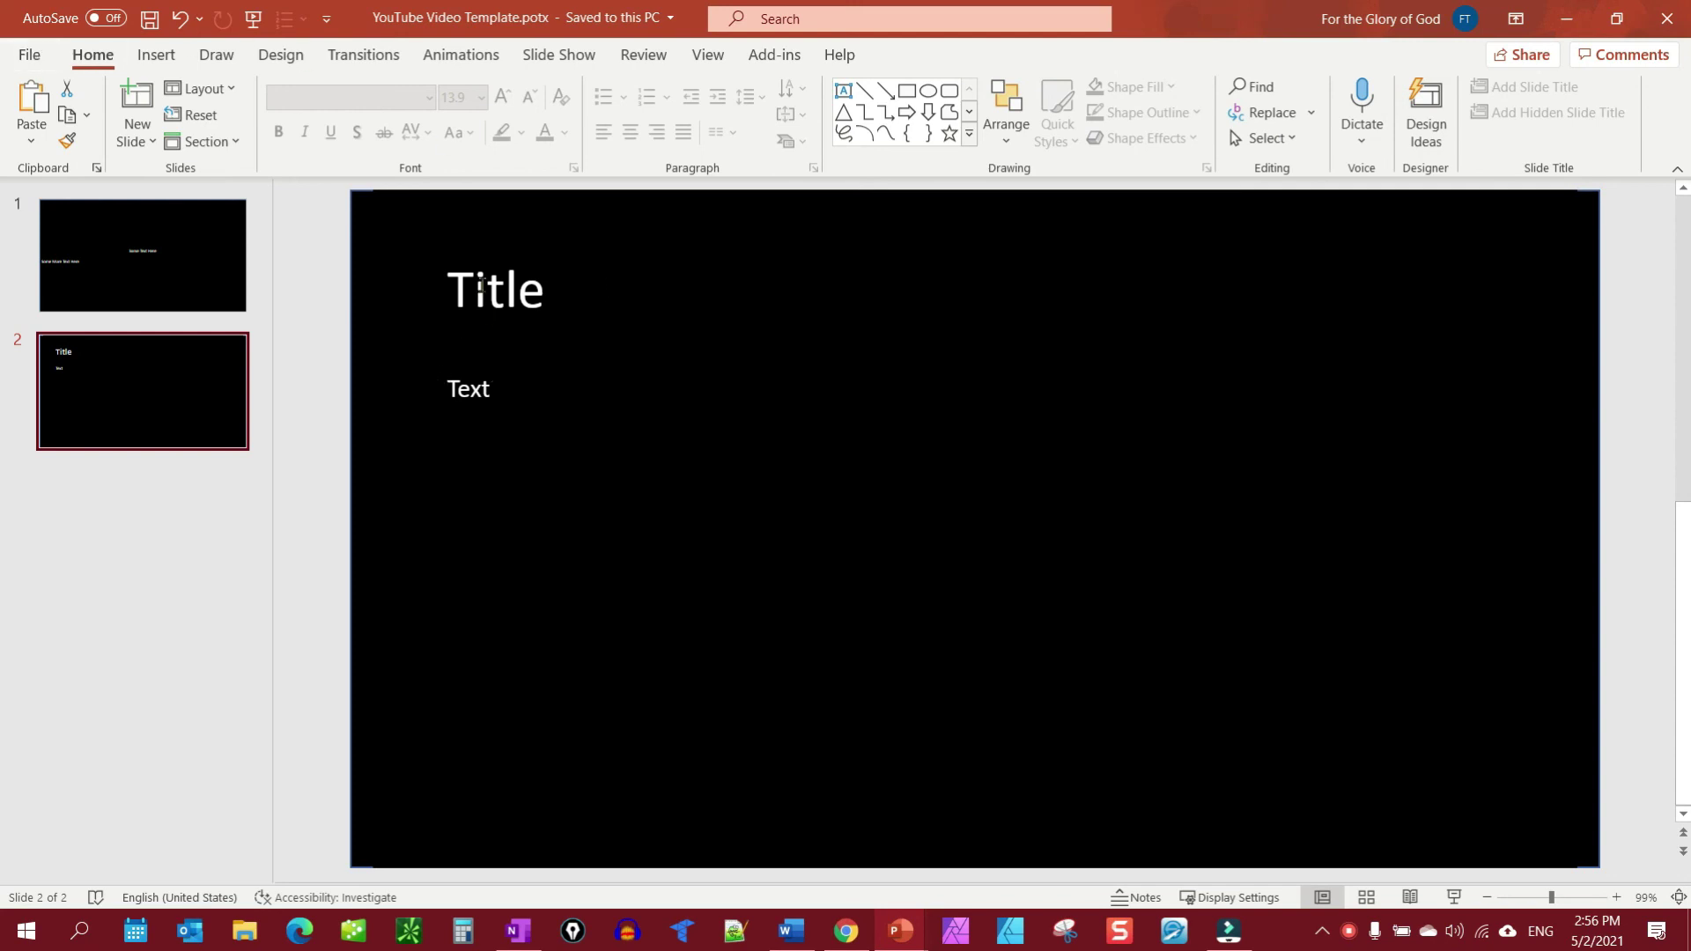
left_click(168, 264)
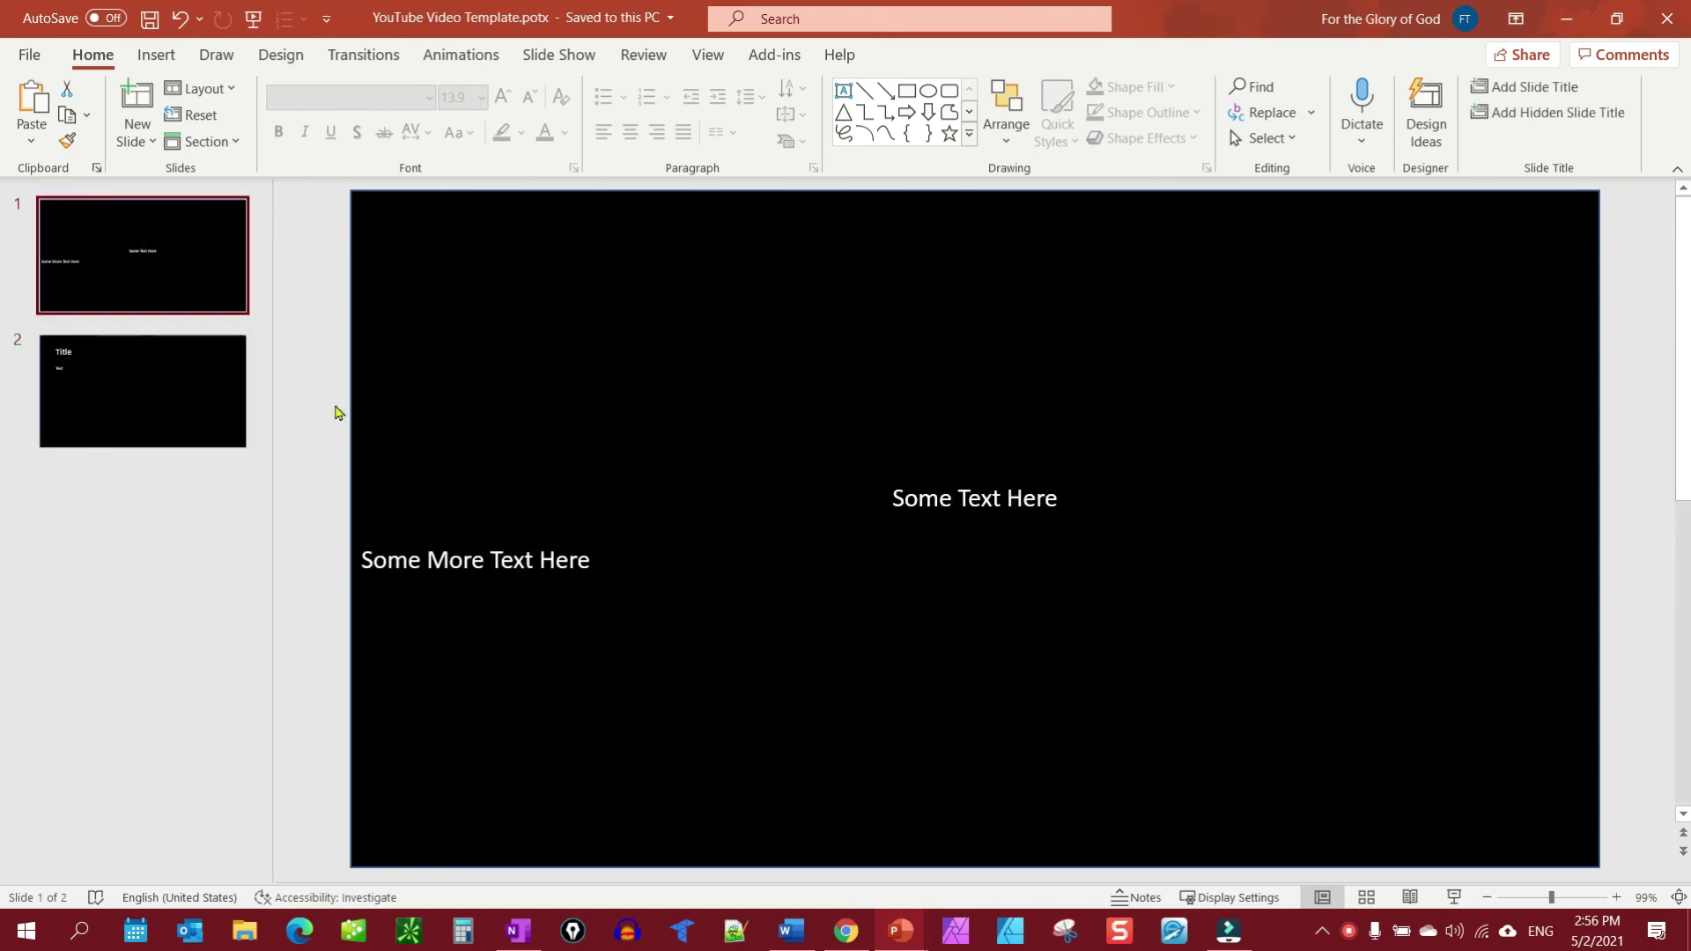
- Try enabling AutoSave, close its help dialog, and go to the File Home page
left_click(116, 19)
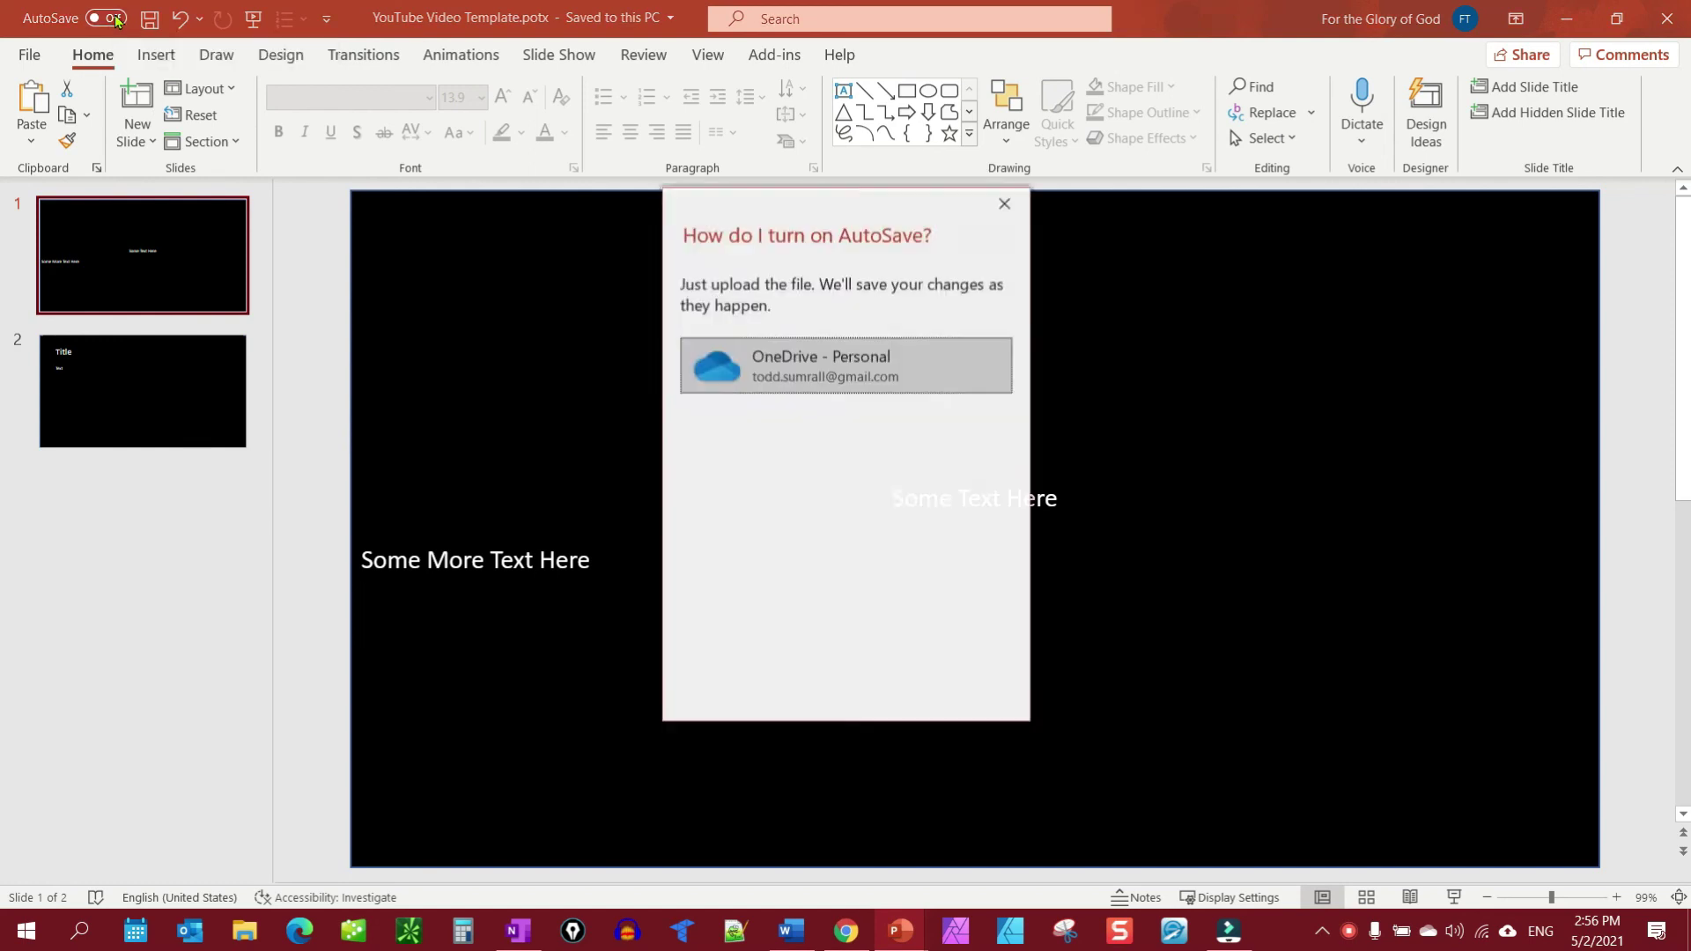
left_click(1005, 203)
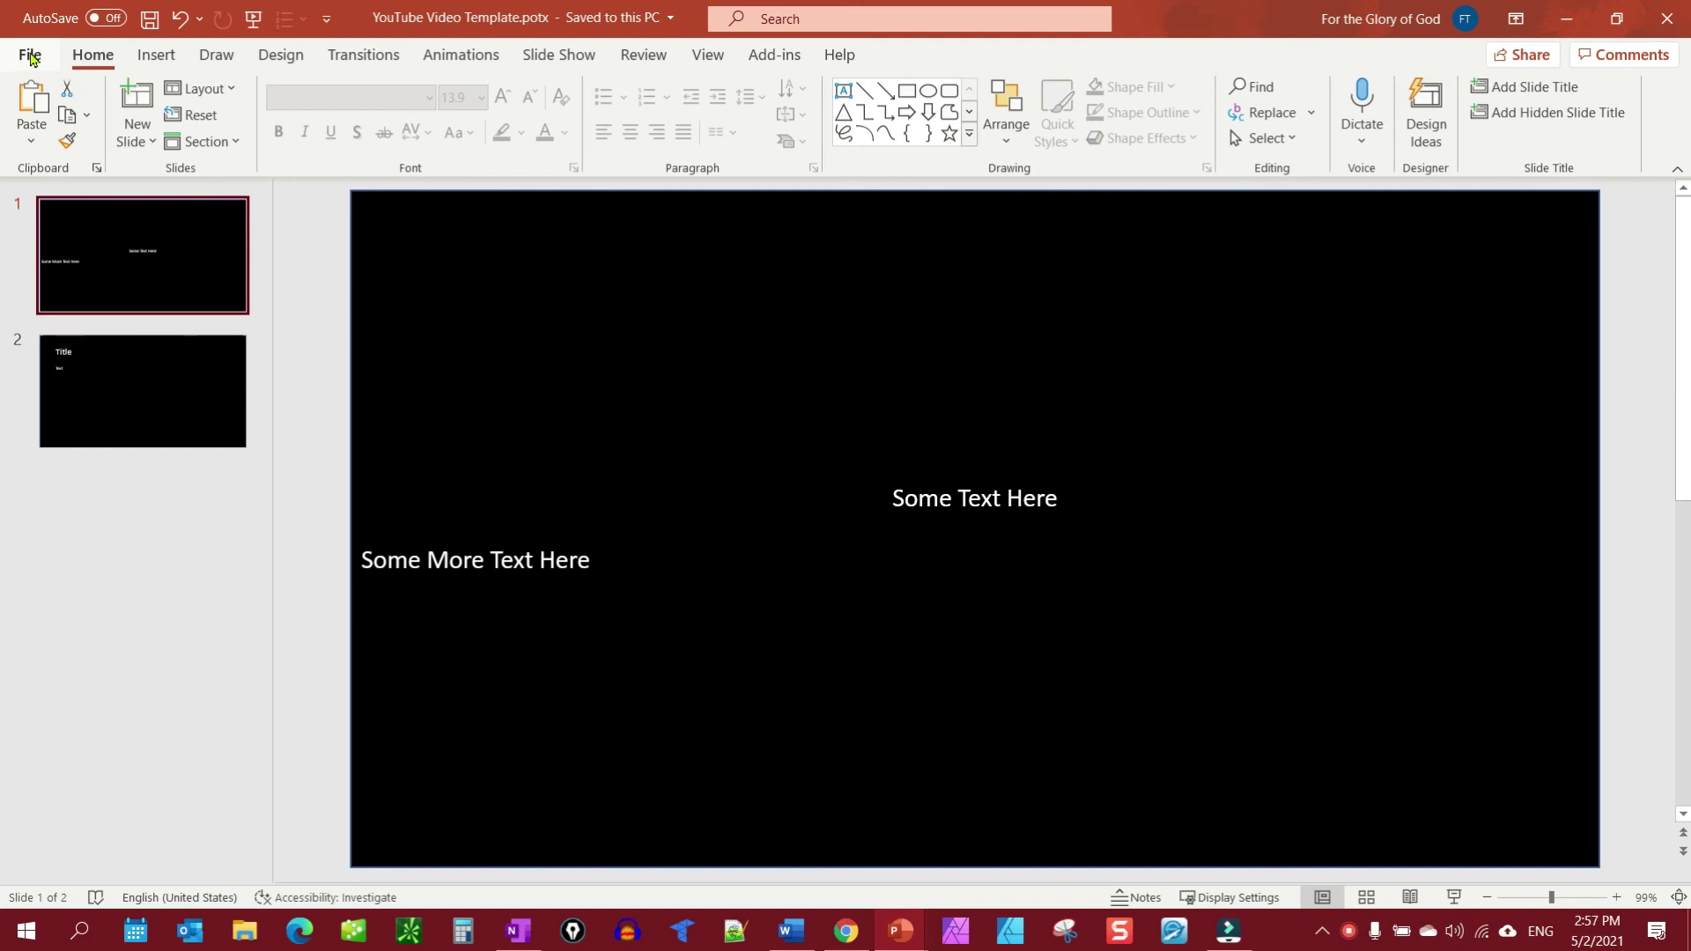
left_click(30, 57)
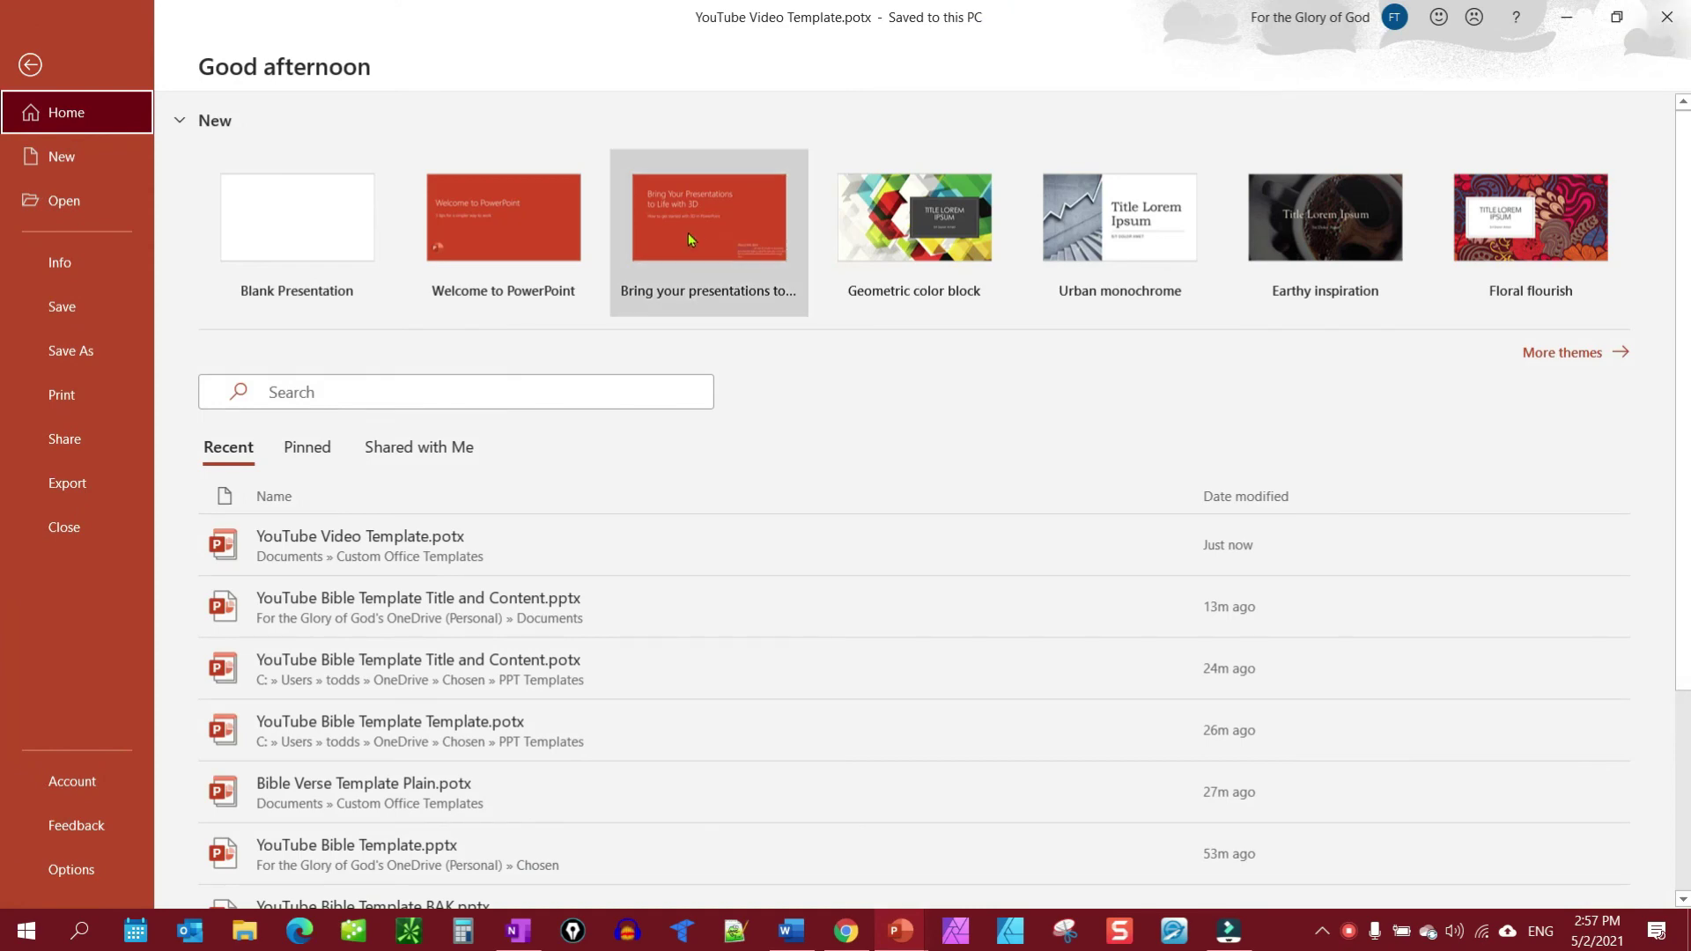
- Leave the File Home page and return to slide 1 of YouTube Video Template.potx
left_click(31, 65)
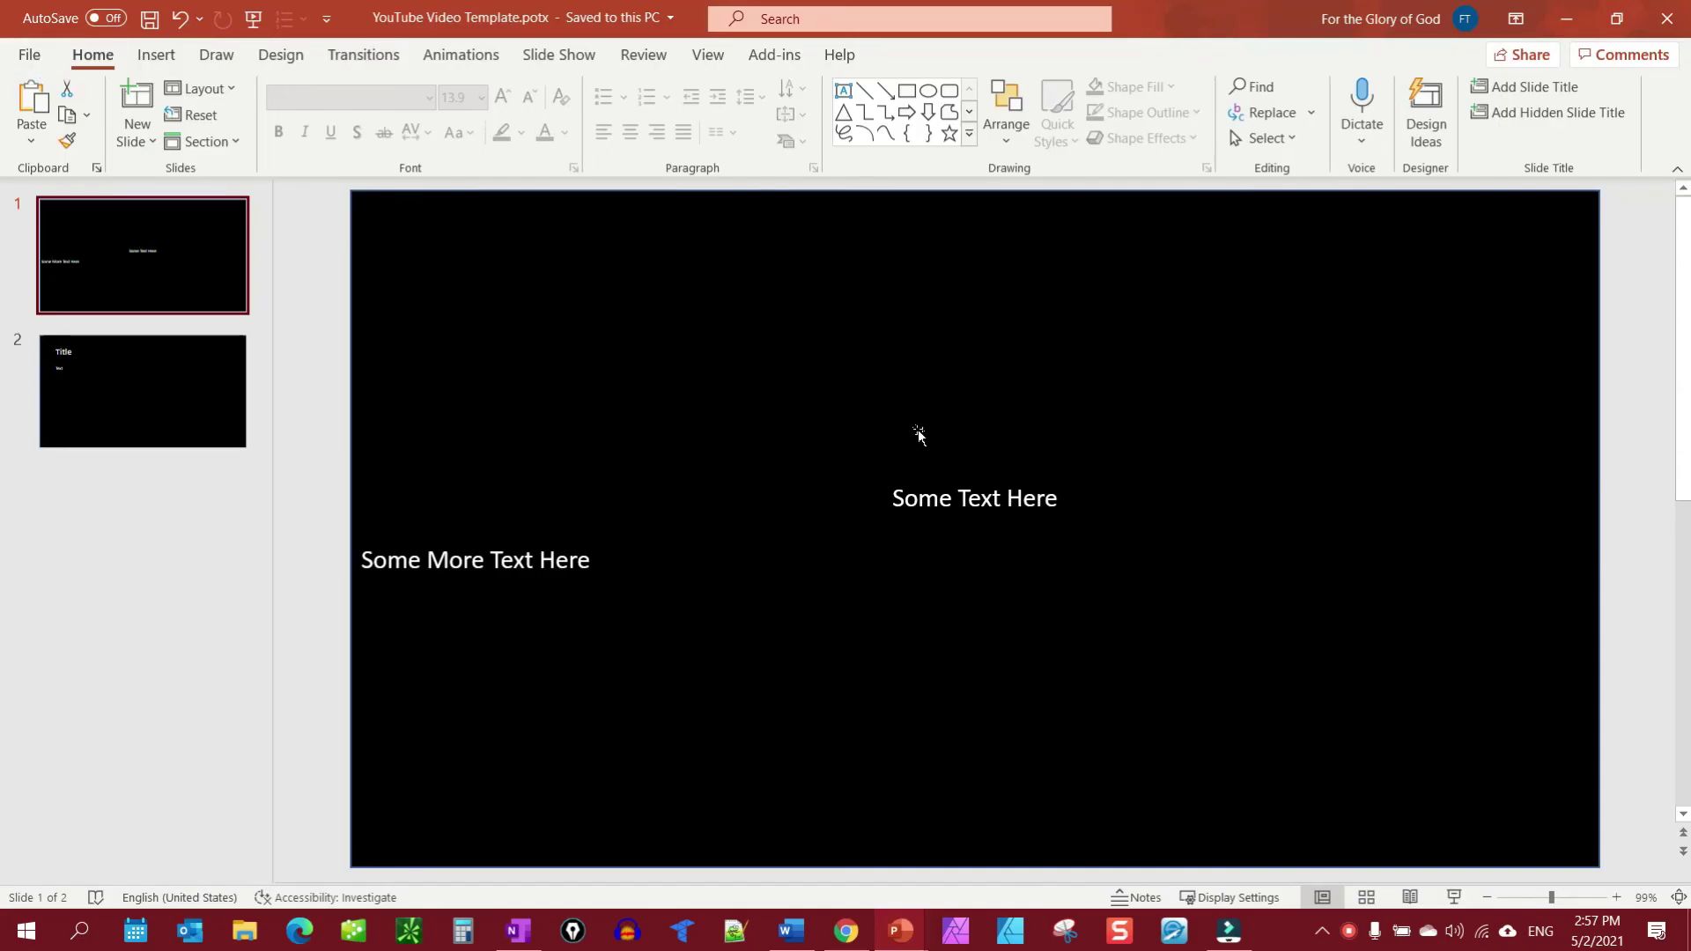